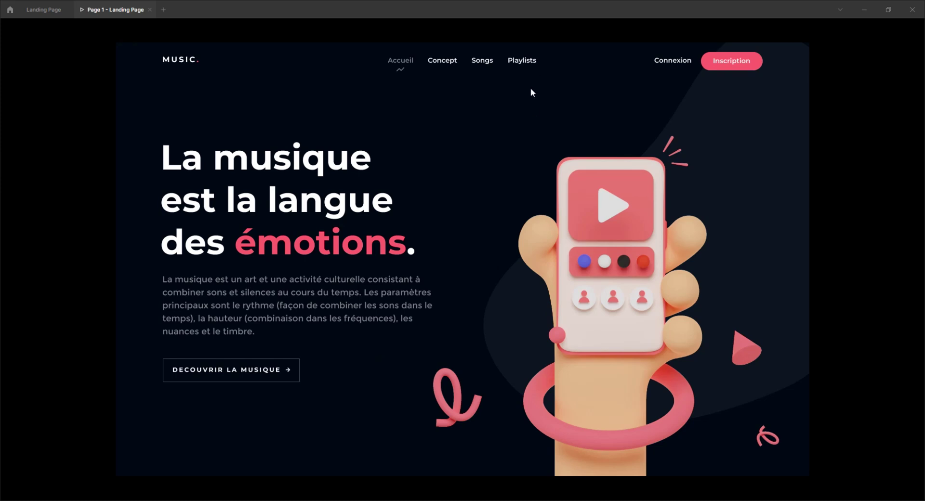
# Preview the prototype's navigation by switching repeatedly between the Accueil and Concept pages.
pyautogui.click(447, 64)
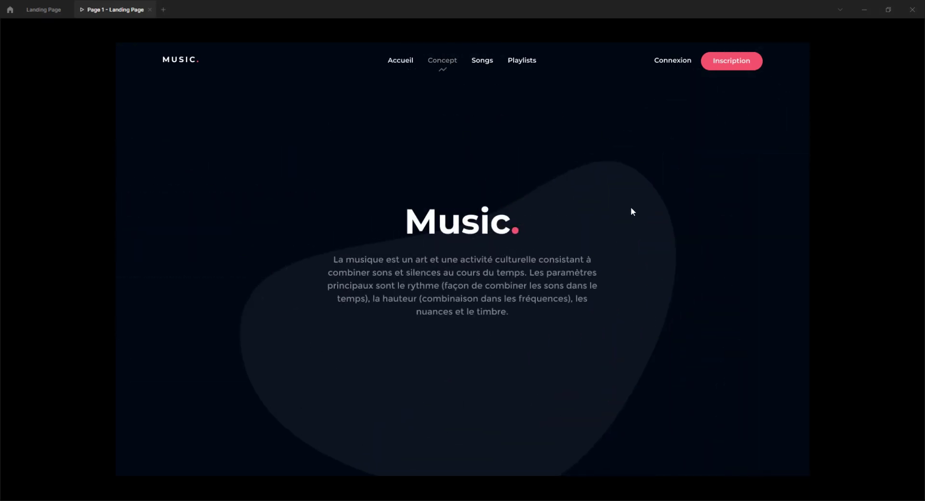
pyautogui.click(400, 64)
pyautogui.click(449, 65)
pyautogui.click(406, 61)
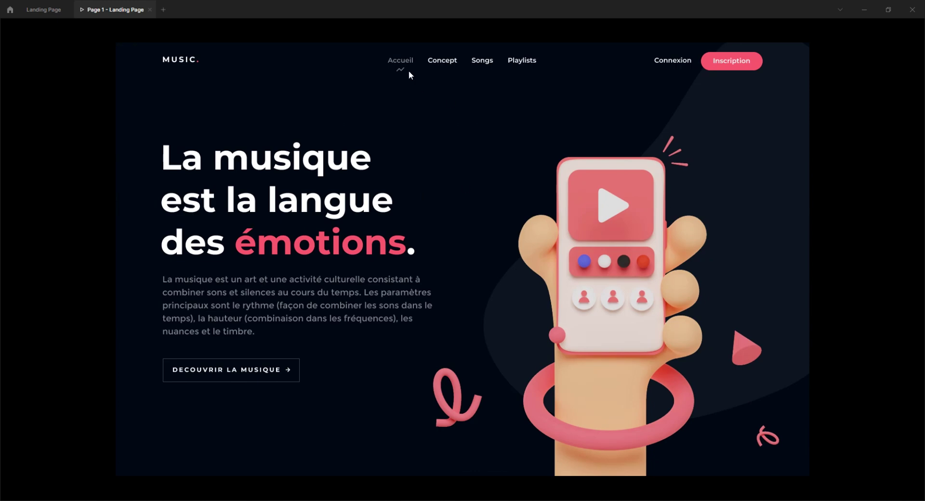
pyautogui.click(444, 64)
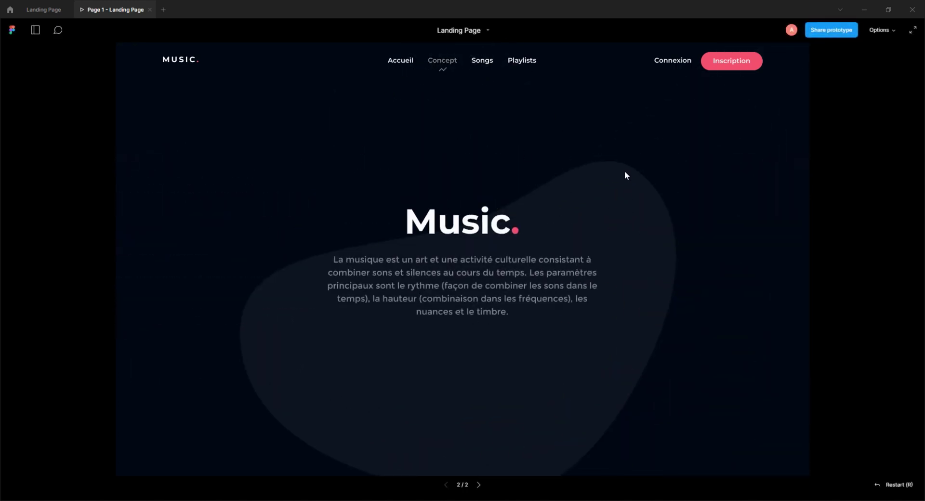
pyautogui.click(407, 65)
pyautogui.click(445, 63)
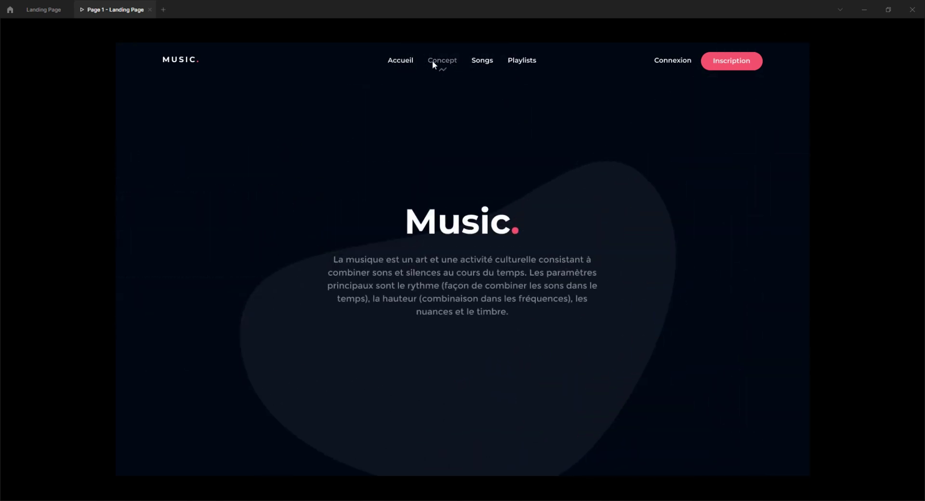
pyautogui.click(400, 64)
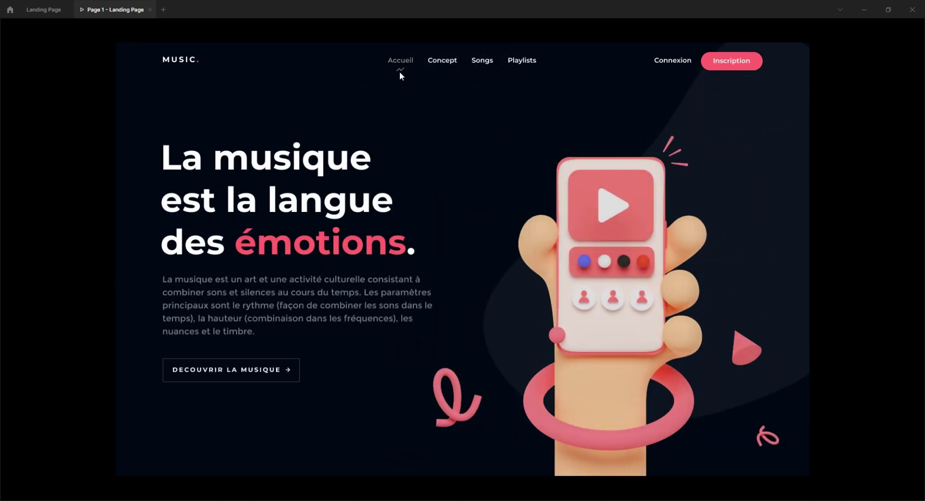
pyautogui.click(447, 64)
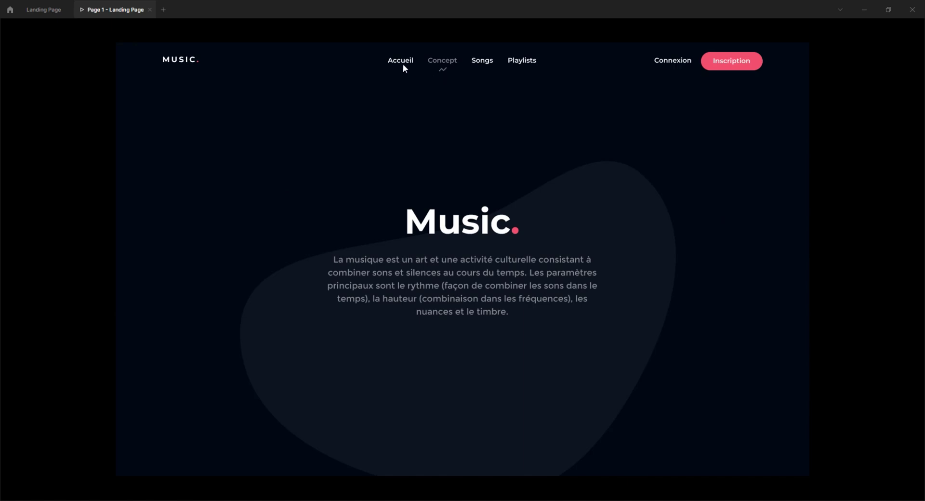
pyautogui.click(399, 64)
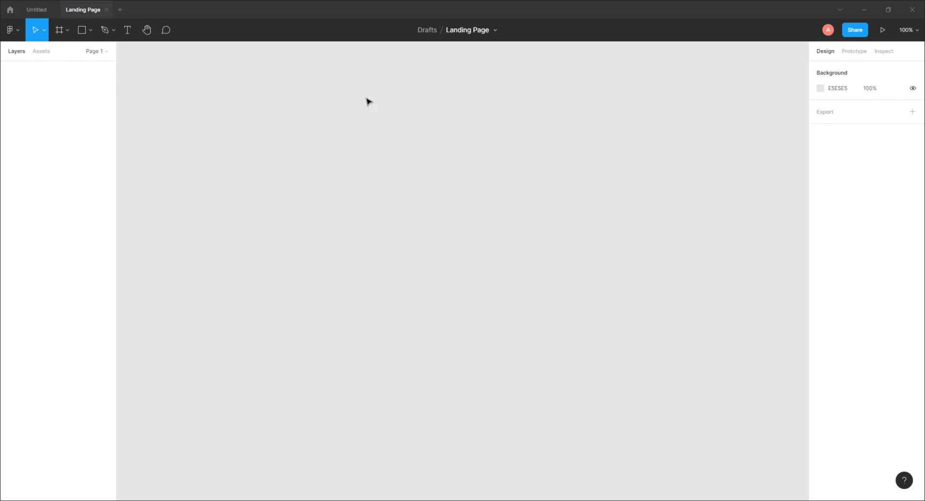
# Create a MacBook Pro frame of 1440 × 900 and rename it "Landing page".
pyautogui.click(59, 30)
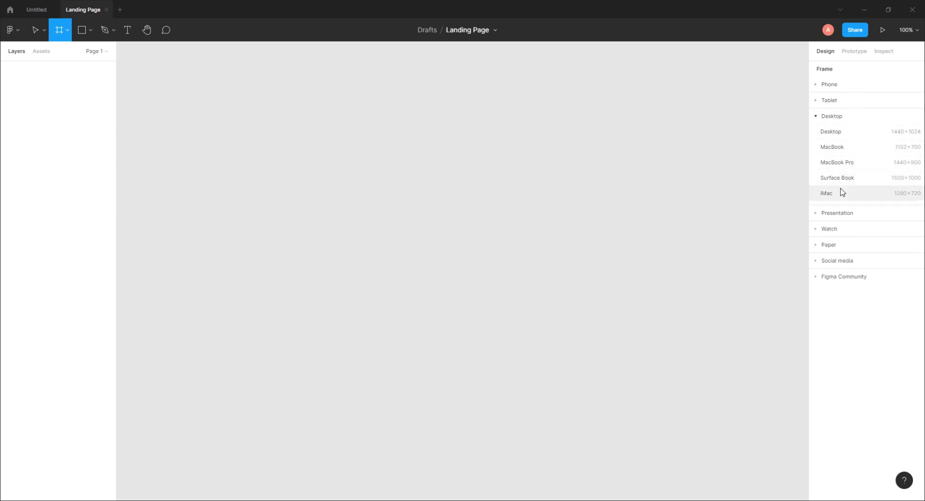
pyautogui.click(840, 167)
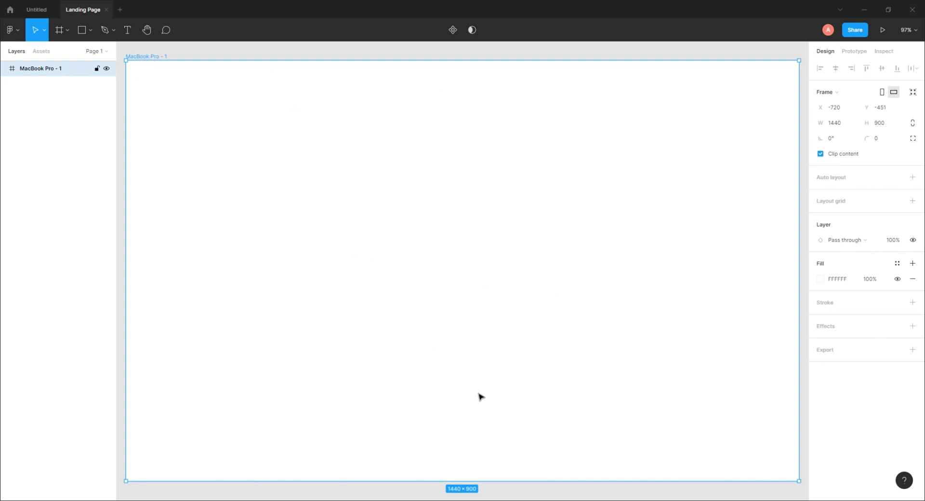
pyautogui.doubleClick(147, 56)
pyautogui.write('Landing page')
pyautogui.press('Return')
pyautogui.click(199, 54)
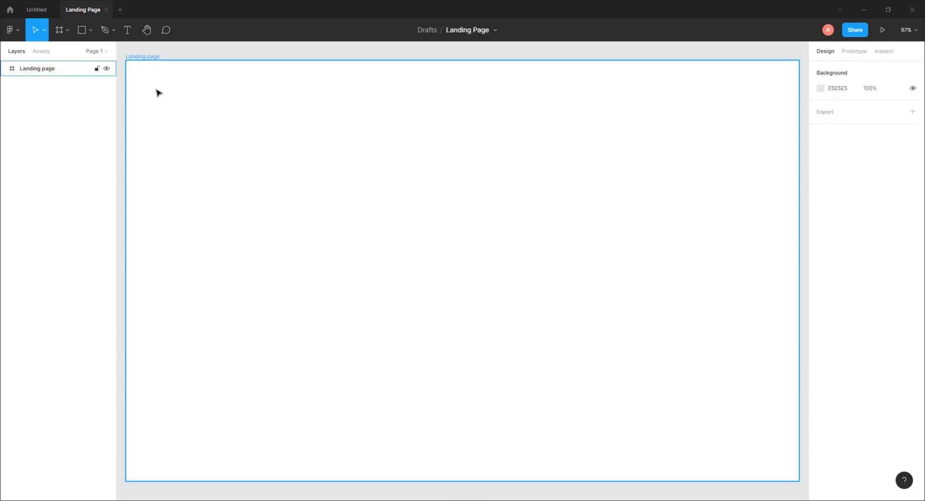
# Change the Landing page frame's fill to solid black, 000000.
pyautogui.click(152, 57)
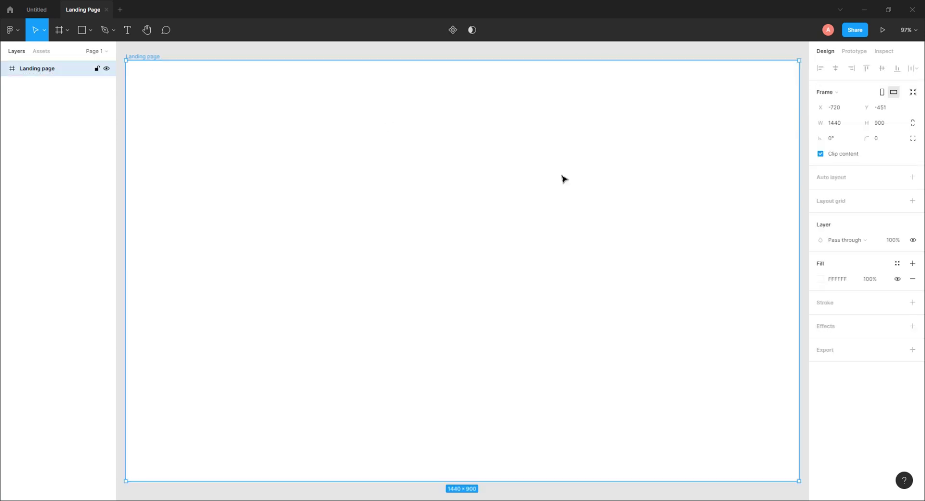
pyautogui.click(820, 279)
pyautogui.moveTo(747, 357); pyautogui.dragTo(650, 392)
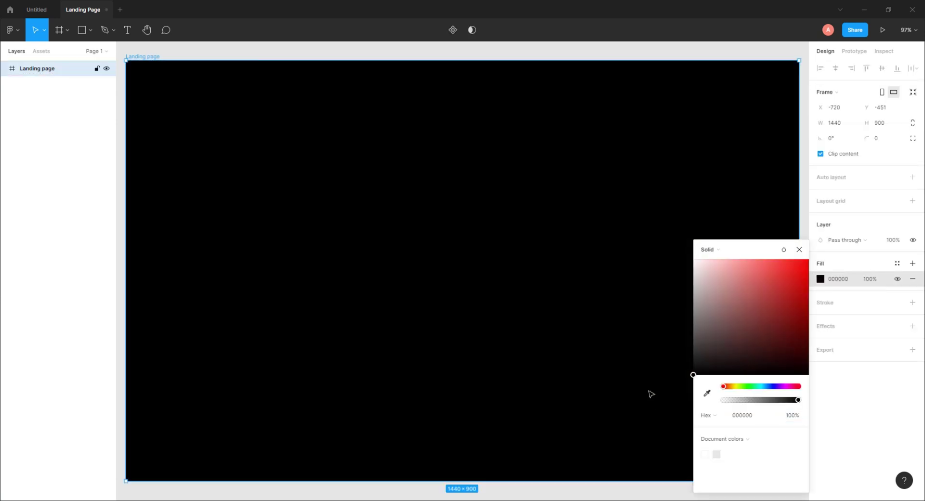
pyautogui.click(221, 57)
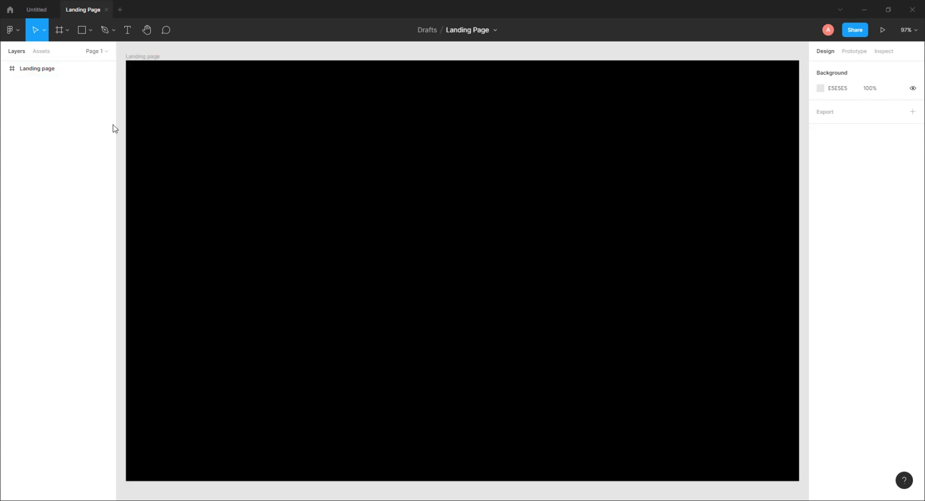
# Add a layout grid to the Landing page frame and set it to 12 columns.
pyautogui.click(149, 57)
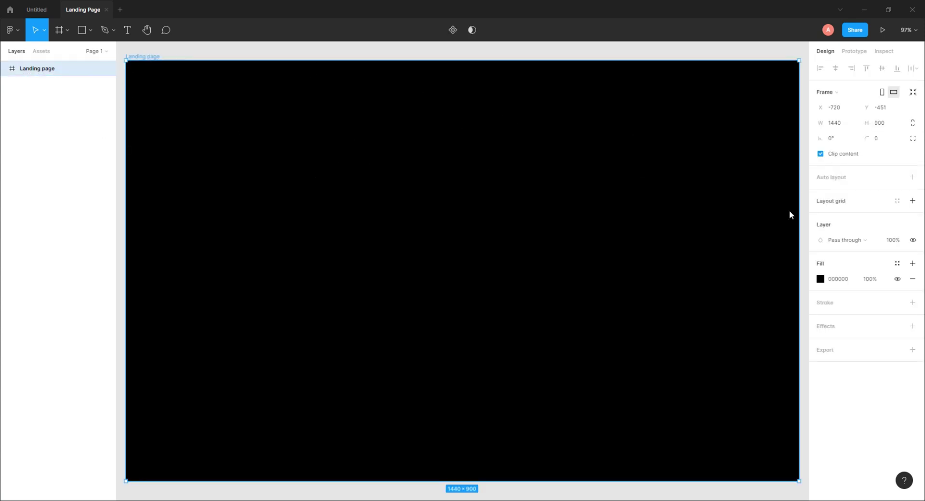
pyautogui.click(836, 205)
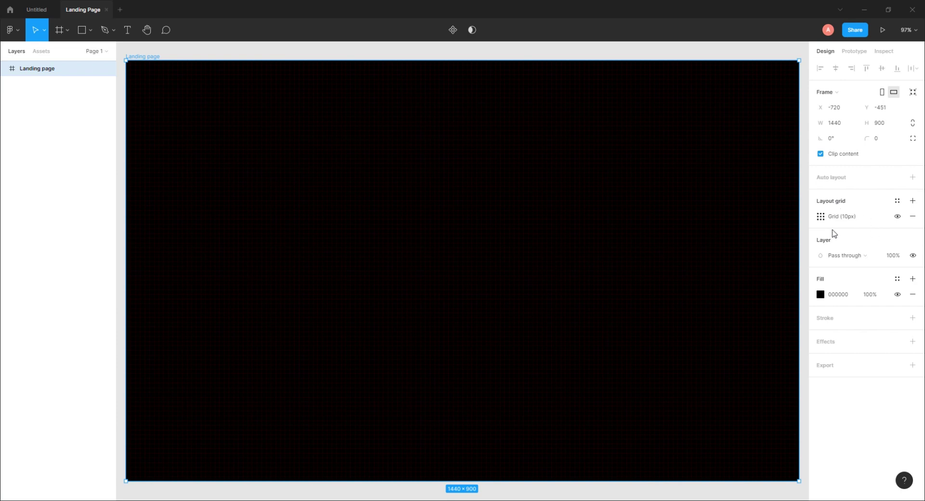
pyautogui.click(820, 218)
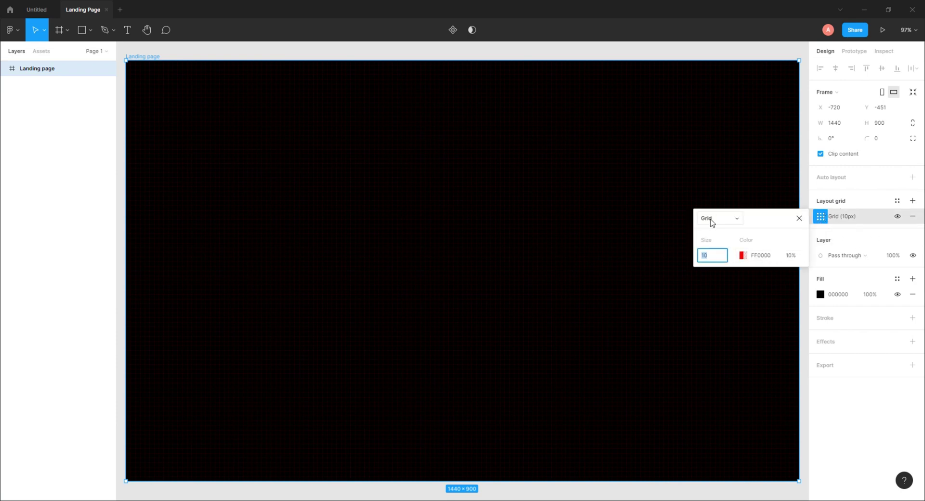
pyautogui.click(710, 220)
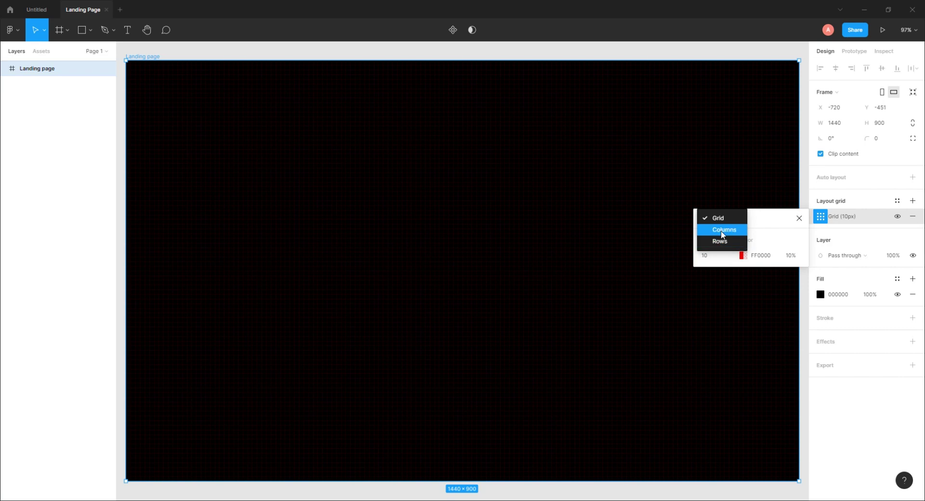
pyautogui.click(723, 230)
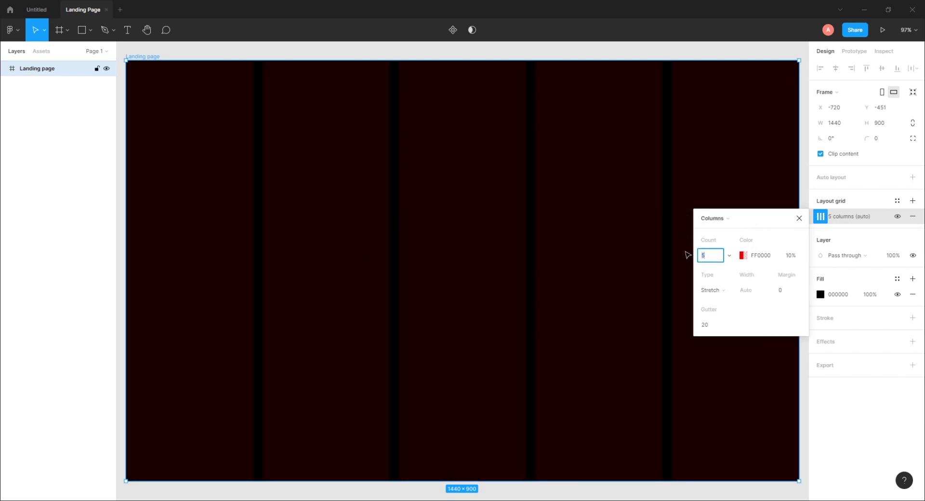
pyautogui.press('Return')
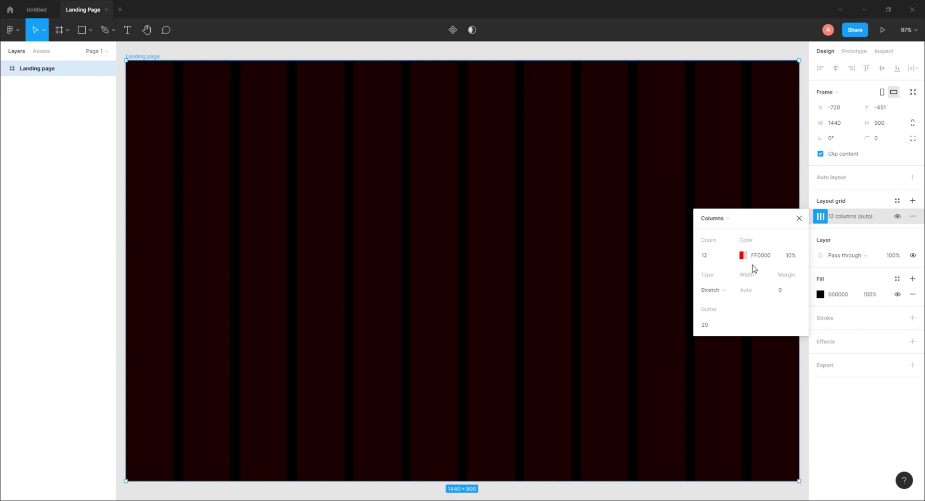
# Centre the column grid and give it a gutter of 15 and a column width of 90.
pyautogui.click(712, 290)
pyautogui.click(719, 278)
pyautogui.click(712, 325)
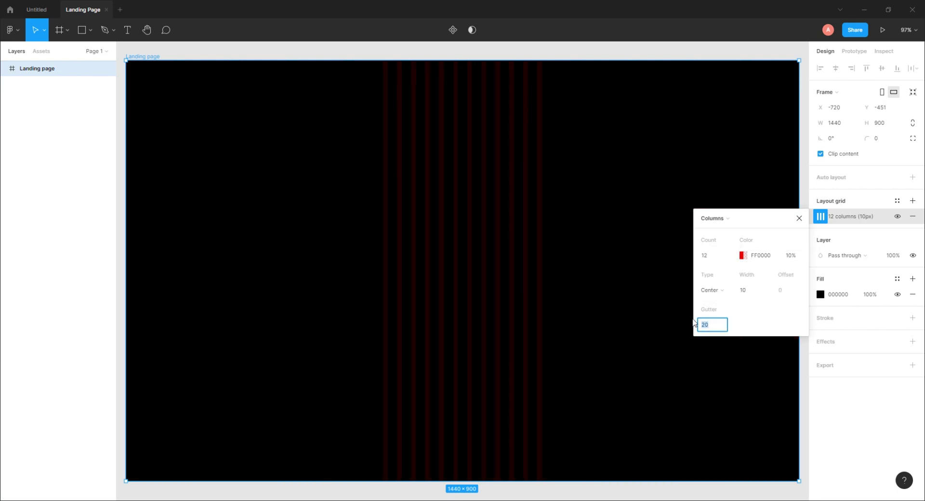
pyautogui.write('15')
pyautogui.press('Return')
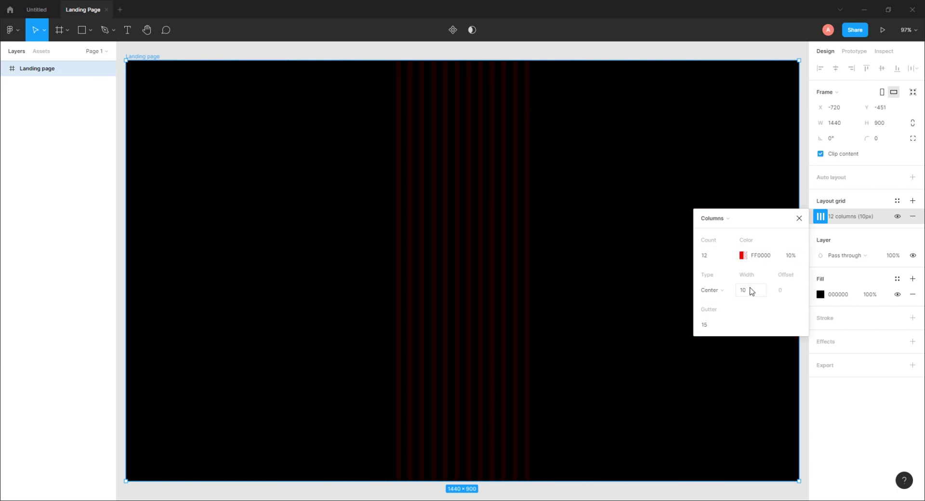
pyautogui.click(750, 291)
pyautogui.write('90')
pyautogui.press('Return')
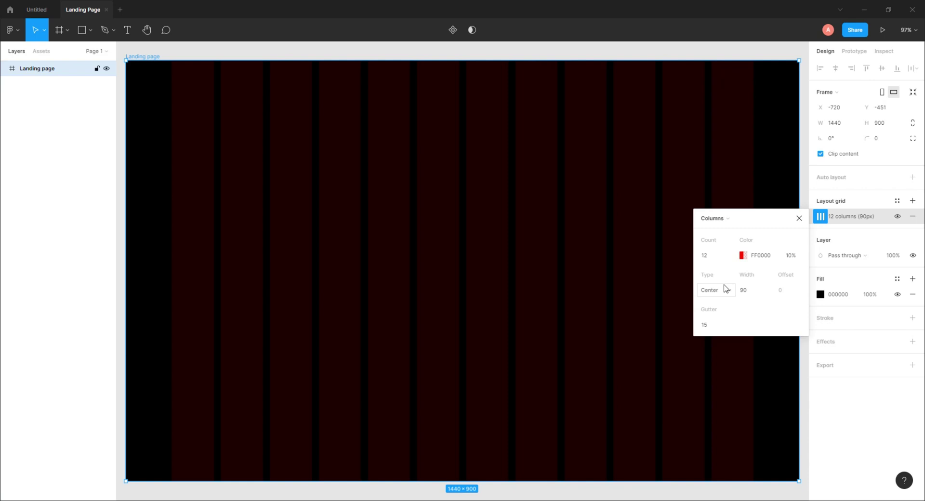
# Recolour the column grid to a bright translucent green with a higher opacity.
pyautogui.click(742, 255)
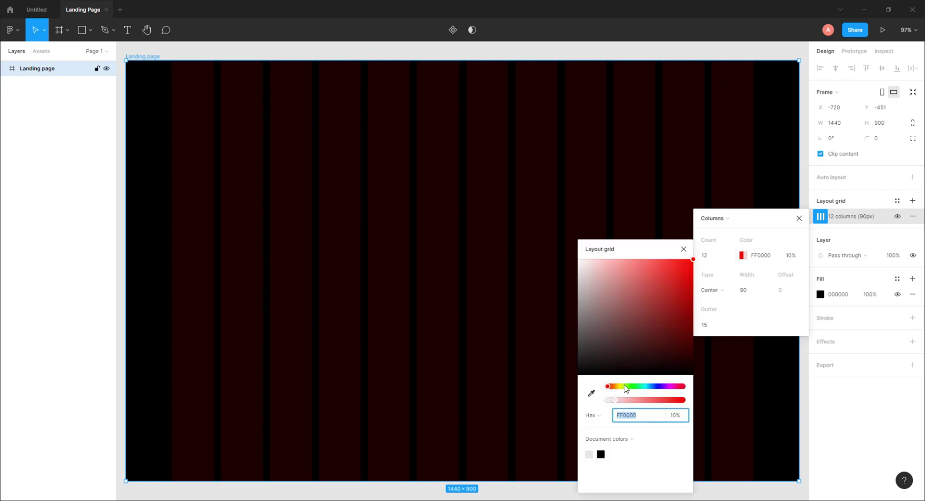
pyautogui.click(648, 386)
pyautogui.moveTo(648, 387); pyautogui.dragTo(627, 402)
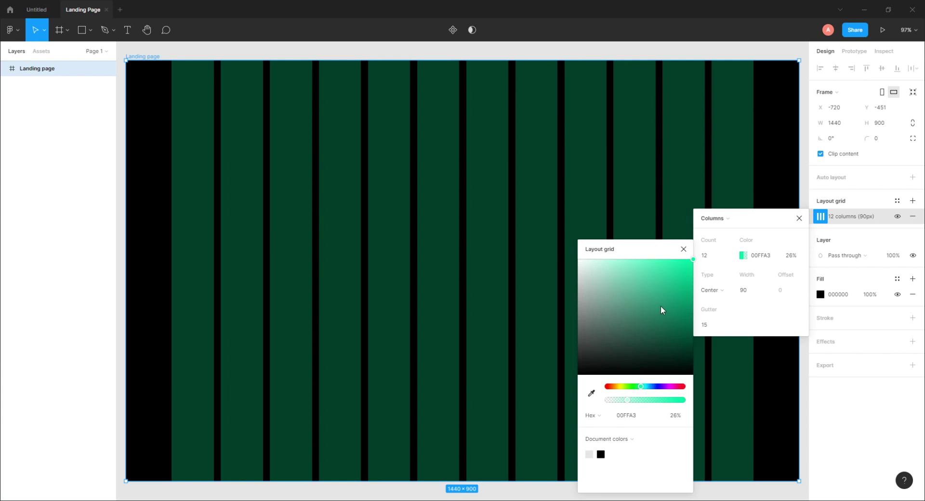
pyautogui.moveTo(662, 310); pyautogui.dragTo(689, 260)
pyautogui.moveTo(627, 400)
pyautogui.mouseDown()
pyautogui.moveTo(635, 405)
pyautogui.moveTo(628, 403)
pyautogui.mouseUp()
pyautogui.click(799, 218)
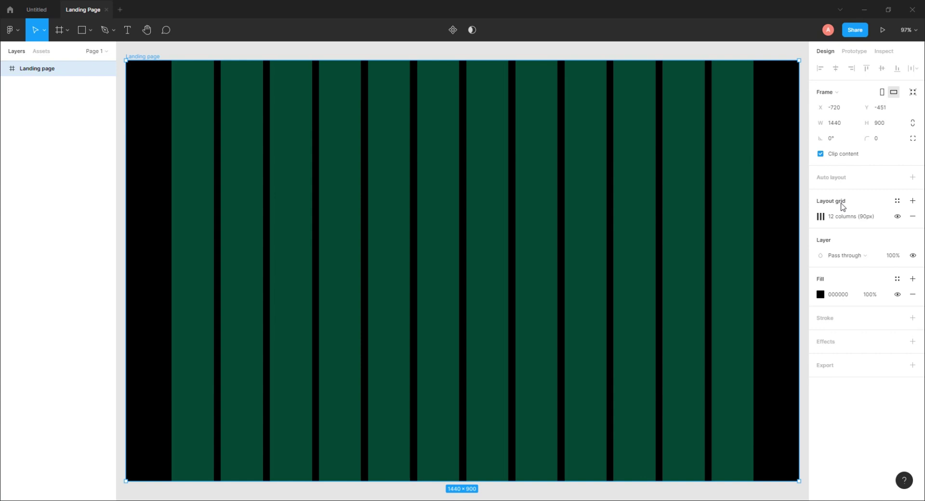
# Add a second layout grid to the frame as rows, with a count of 1.
pyautogui.click(912, 201)
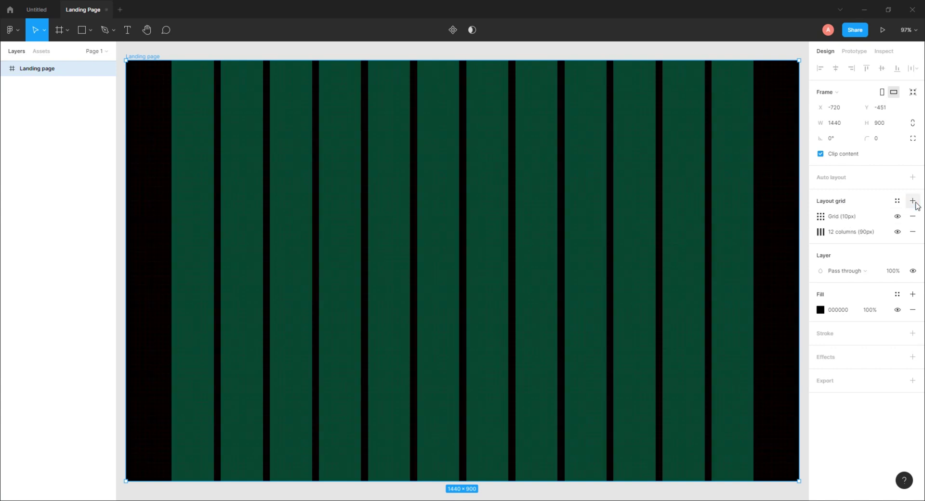
pyautogui.click(821, 218)
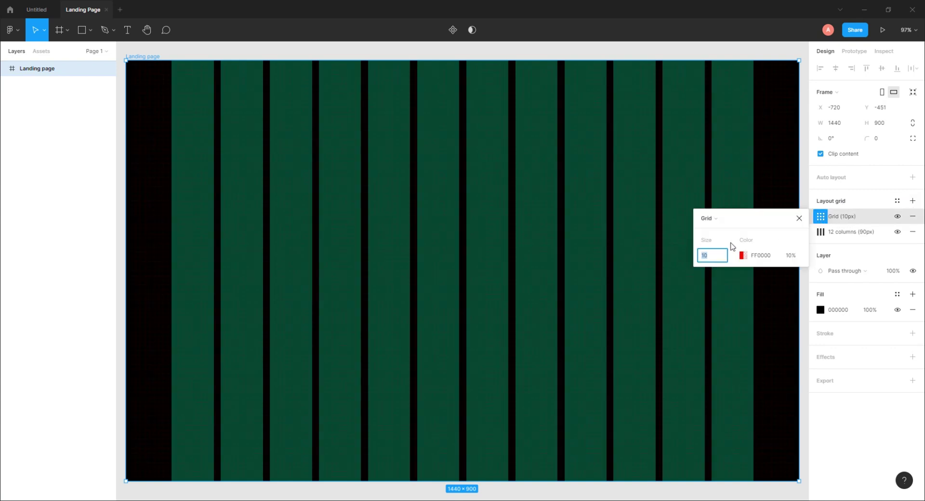
pyautogui.click(715, 225)
pyautogui.click(719, 241)
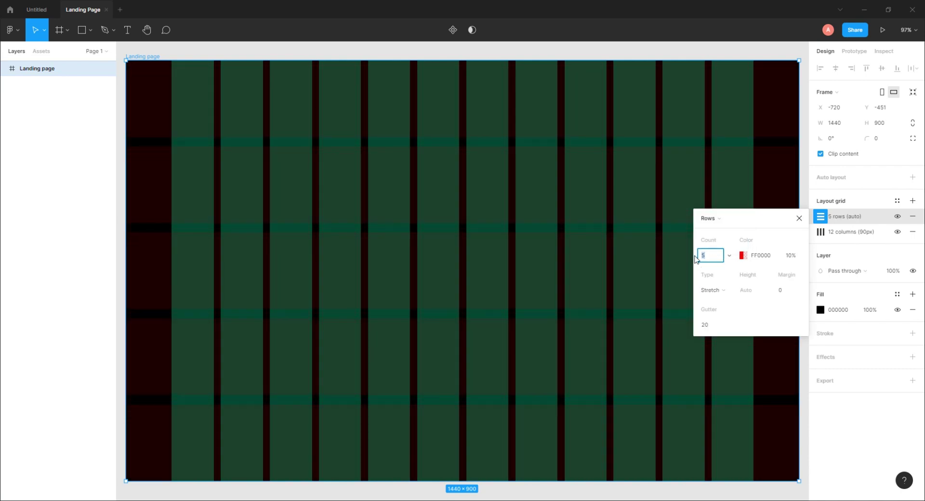
# Align the row grid to the top with a gutter of 0 and a height of 30.
pyautogui.click(718, 289)
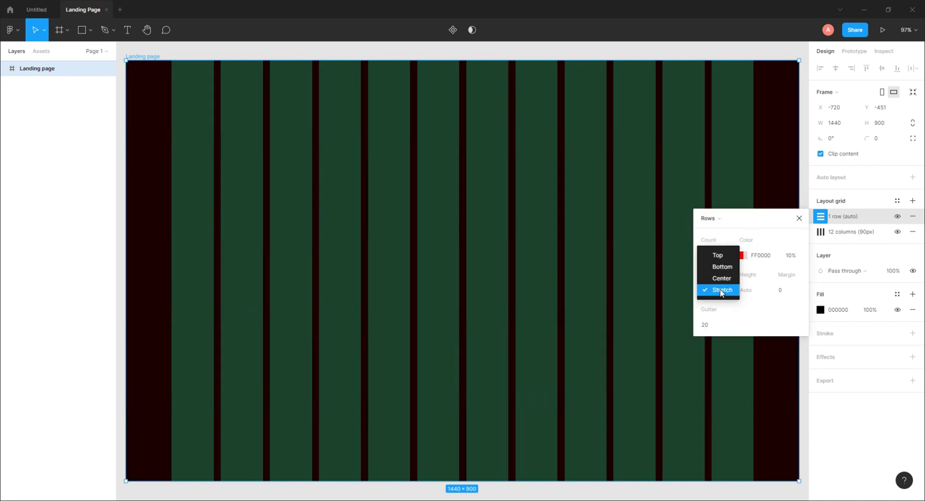
pyautogui.click(717, 256)
pyautogui.click(707, 326)
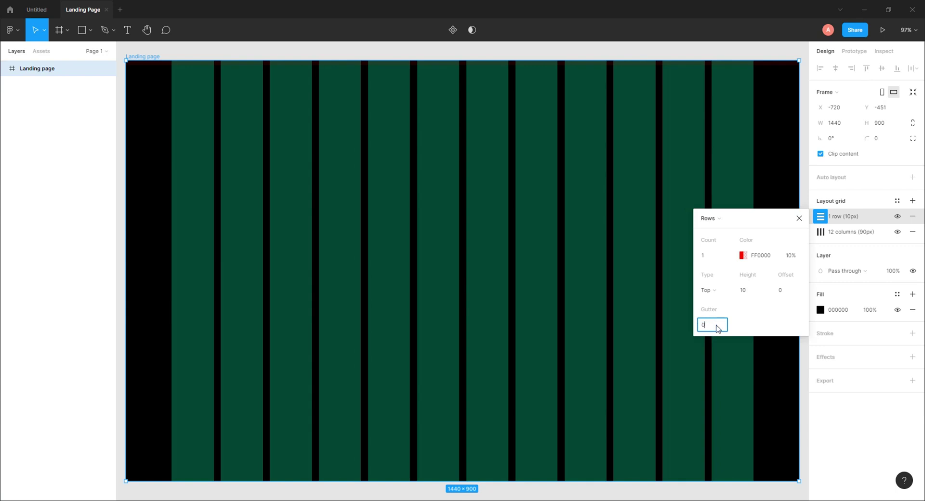
pyautogui.write('0')
pyautogui.click(744, 291)
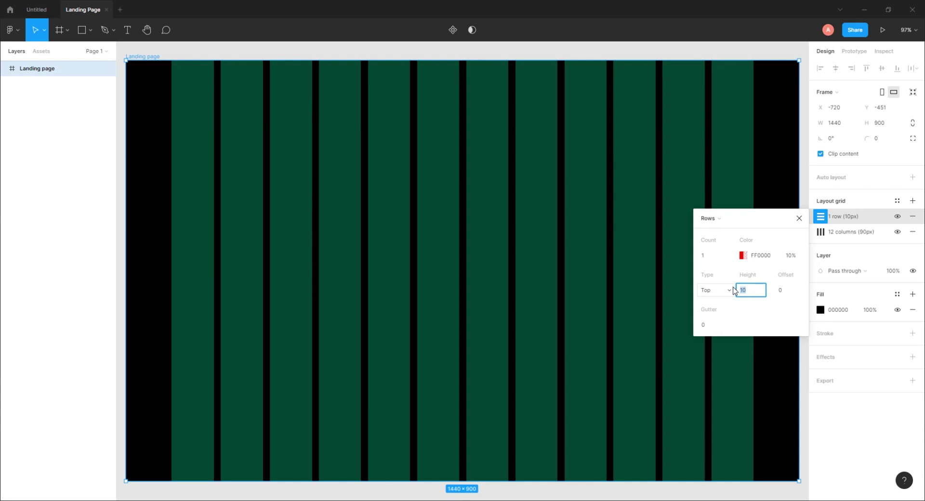
pyautogui.press('Return')
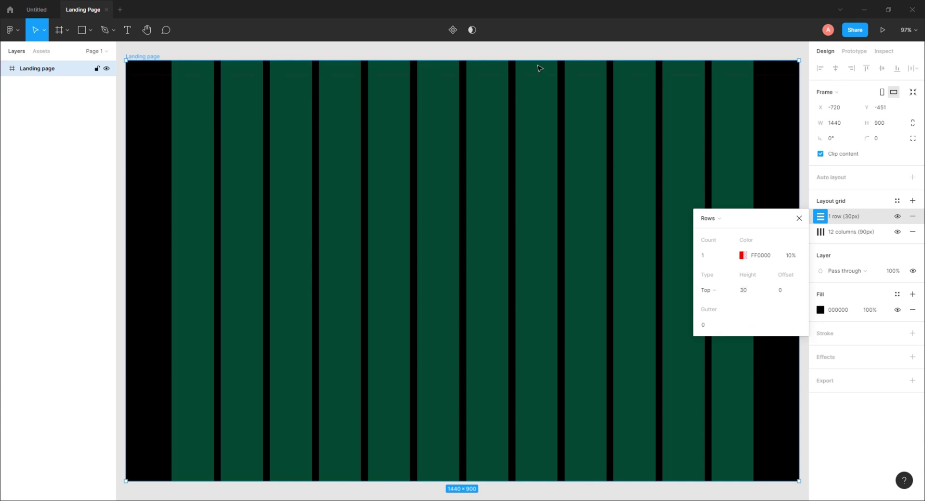
# Recolour the row grid to yellow FAFF00 at 55% opacity and deselect the frame.
pyautogui.click(743, 255)
pyautogui.click(620, 386)
pyautogui.moveTo(657, 405)
pyautogui.mouseDown()
pyautogui.moveTo(619, 404)
pyautogui.moveTo(649, 406)
pyautogui.mouseUp()
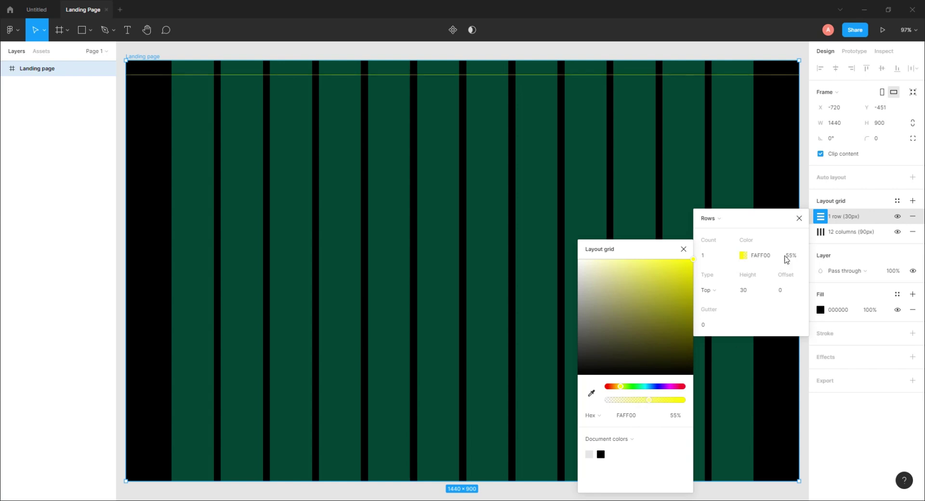
pyautogui.click(799, 218)
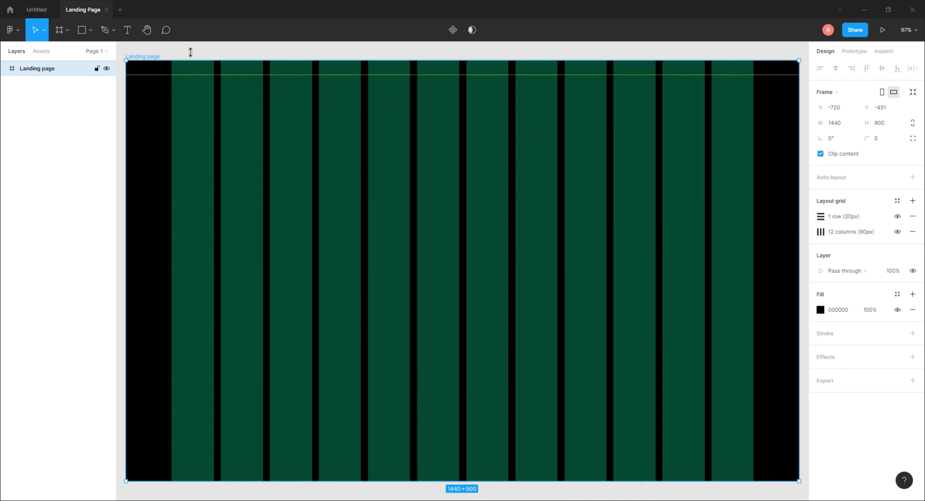
pyautogui.click(188, 52)
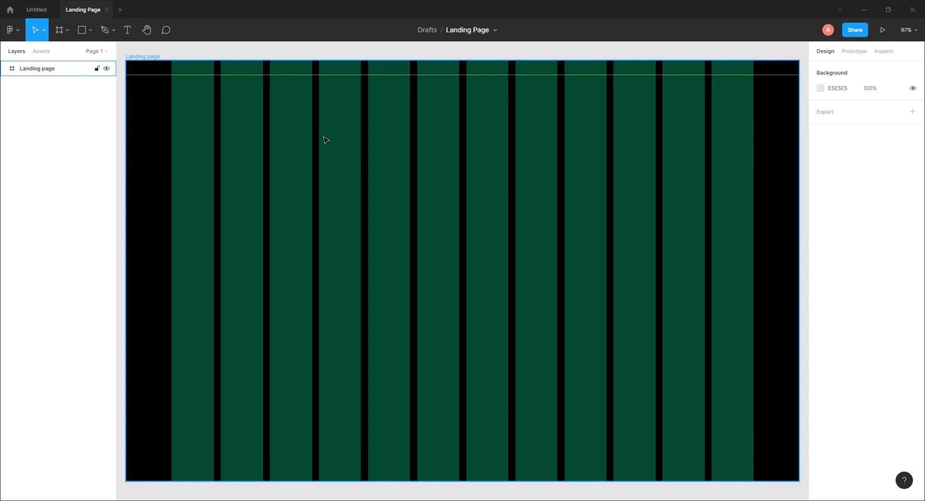
# Try a very dark blue fill, 000413, on the landing page frame.
pyautogui.click(146, 57)
pyautogui.click(820, 310)
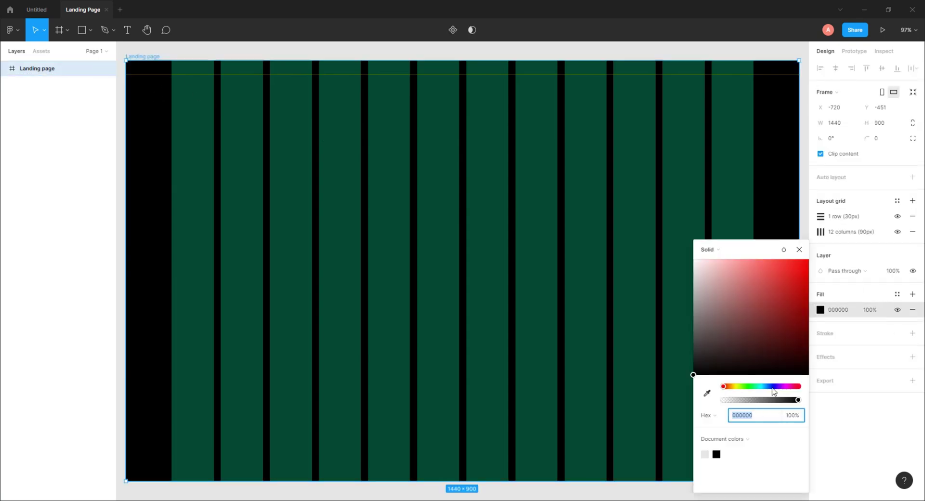
pyautogui.moveTo(763, 391); pyautogui.dragTo(770, 388)
pyautogui.click(711, 361)
pyautogui.moveTo(730, 363); pyautogui.dragTo(807, 366)
# Switch to the Coolors trending palettes in the browser and copy the darkest navy colour from the navy-and-yellow palette.
pyautogui.hotkey('alt', 'Tab')
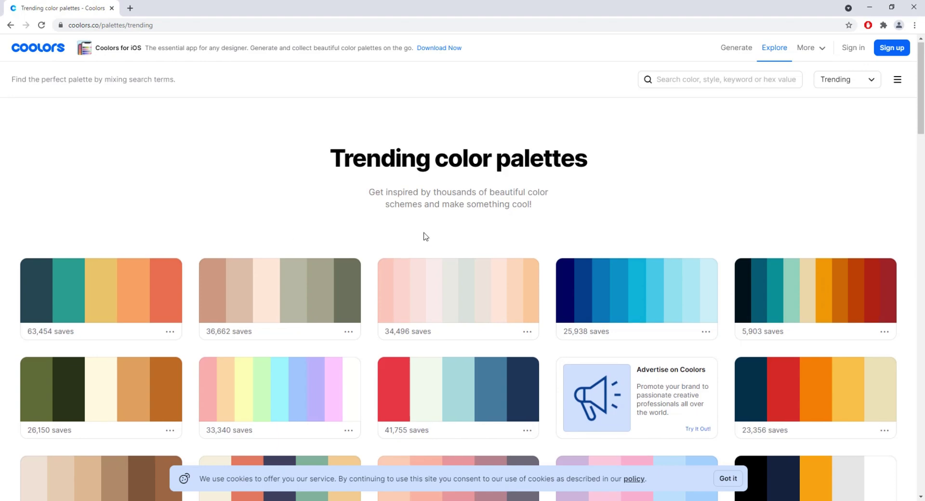
pyautogui.scroll(-4, 343, 243)
pyautogui.scroll(4, 484, 269)
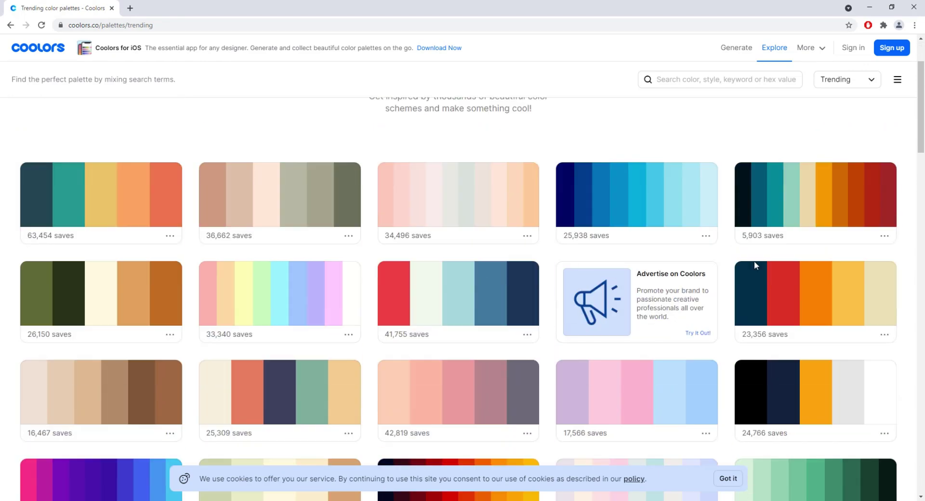
pyautogui.scroll(-18, 309, 318)
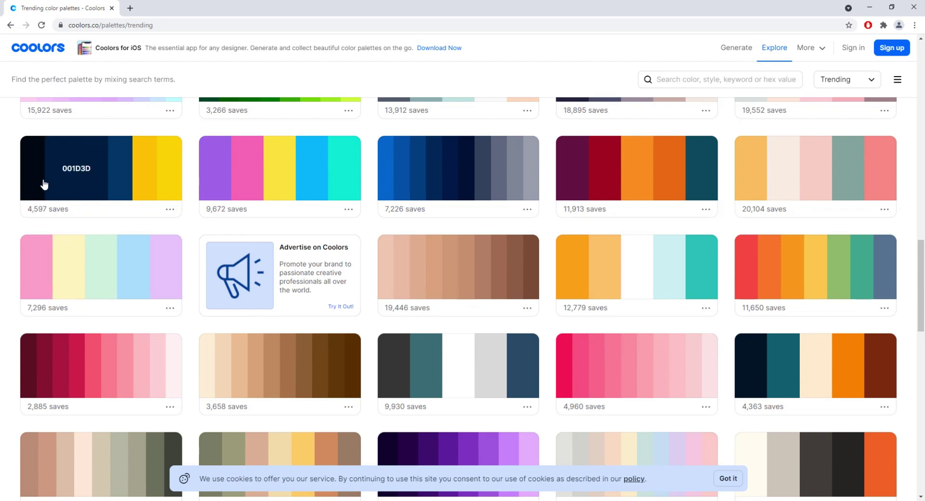
pyautogui.click(61, 179)
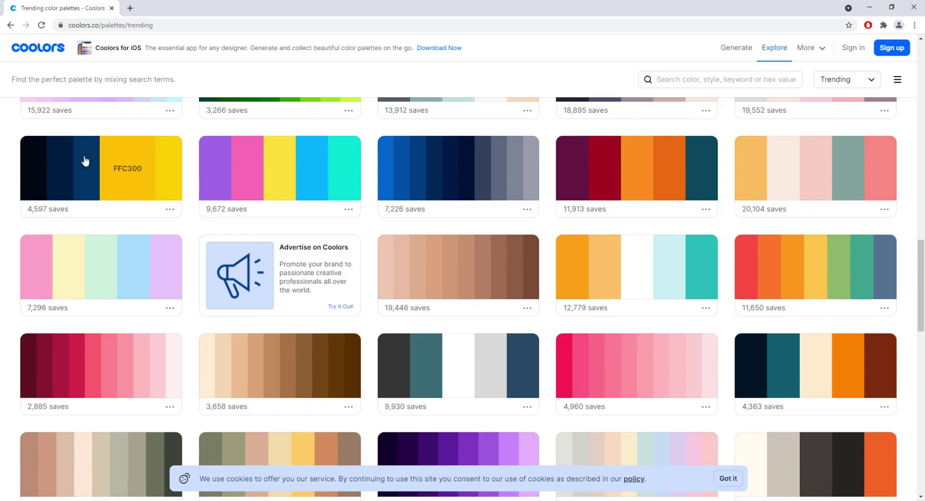
# Switch back to Figma, set the landing page frame's fill to 000814 and deselect the frame.
pyautogui.hotkey('alt', 'Tab')
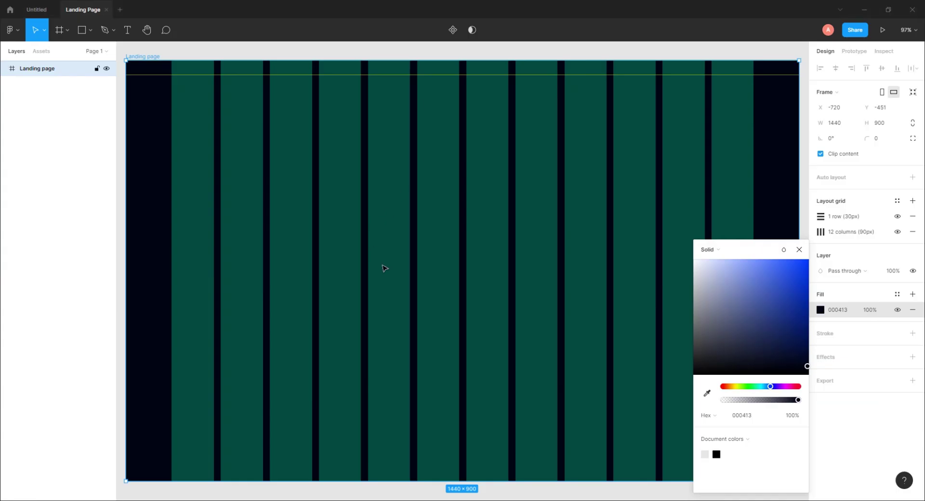
pyautogui.click(846, 313)
pyautogui.write('000814')
pyautogui.press('Return')
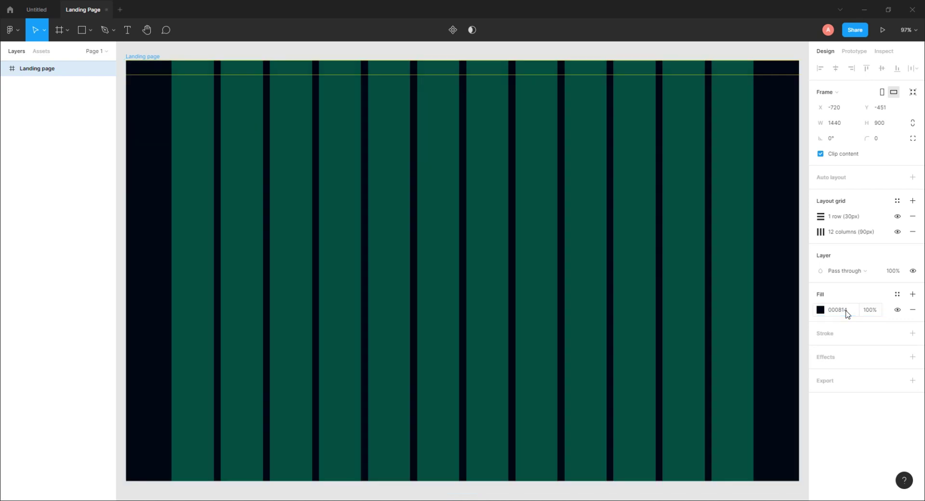
pyautogui.press('Escape')
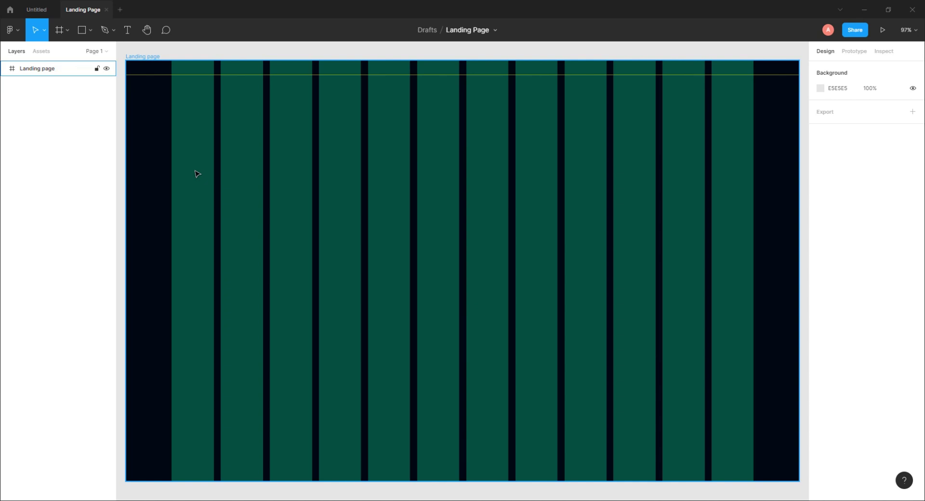
# Examine the frame's fill colour in the colour picker and deselect the frame.
pyautogui.click(226, 54)
pyautogui.click(202, 61)
pyautogui.click(820, 309)
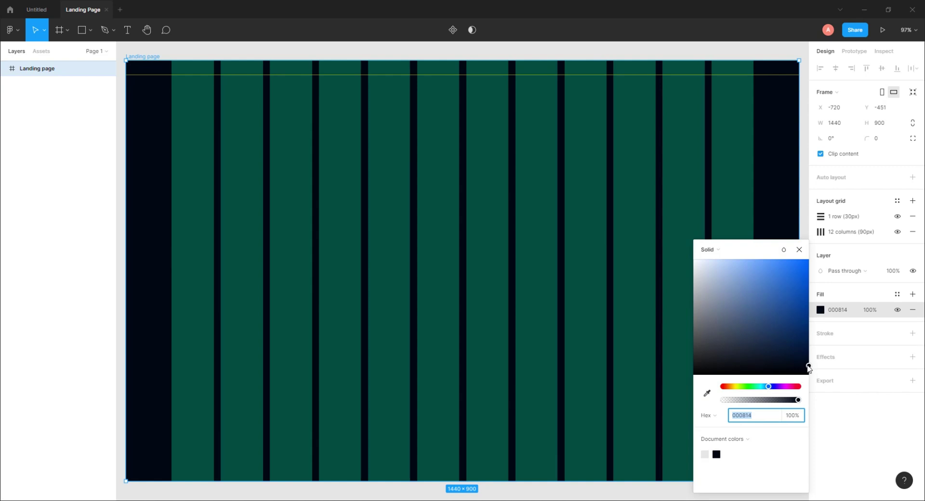
pyautogui.click(403, 56)
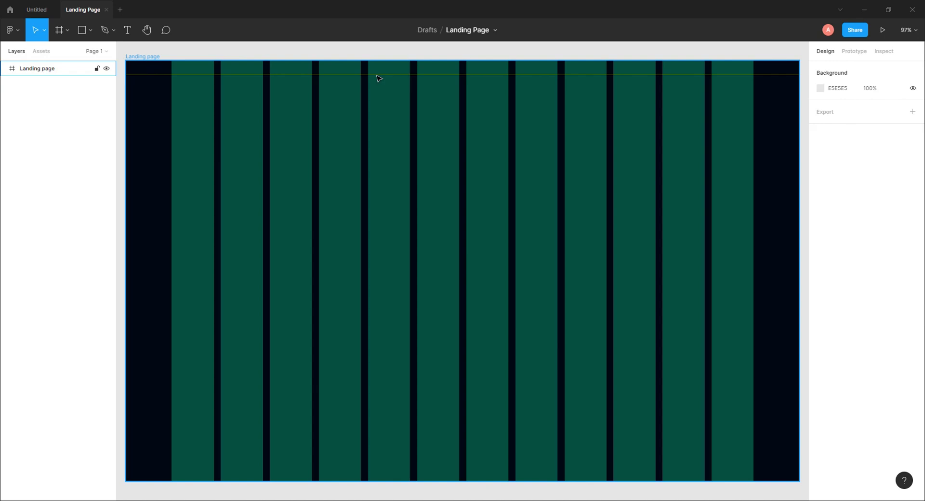
# Preview the landing page in presentation view and return to the design file.
pyautogui.click(882, 30)
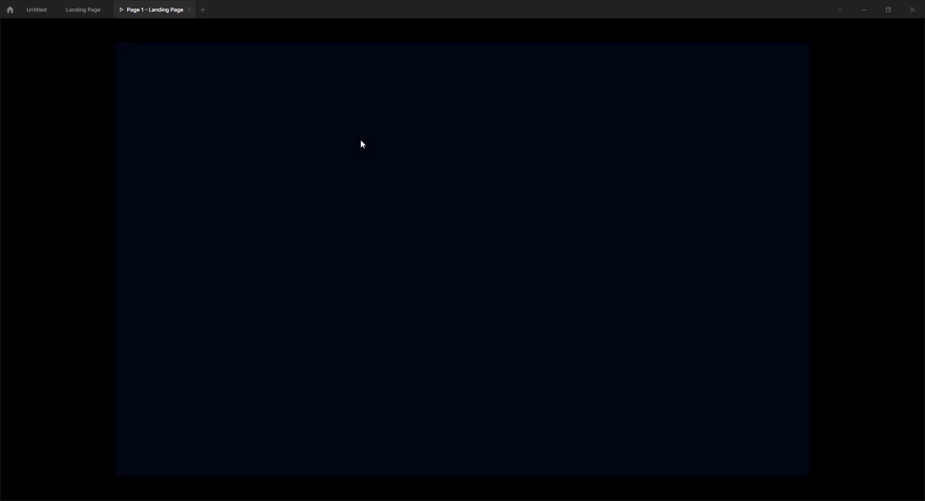
pyautogui.click(89, 9)
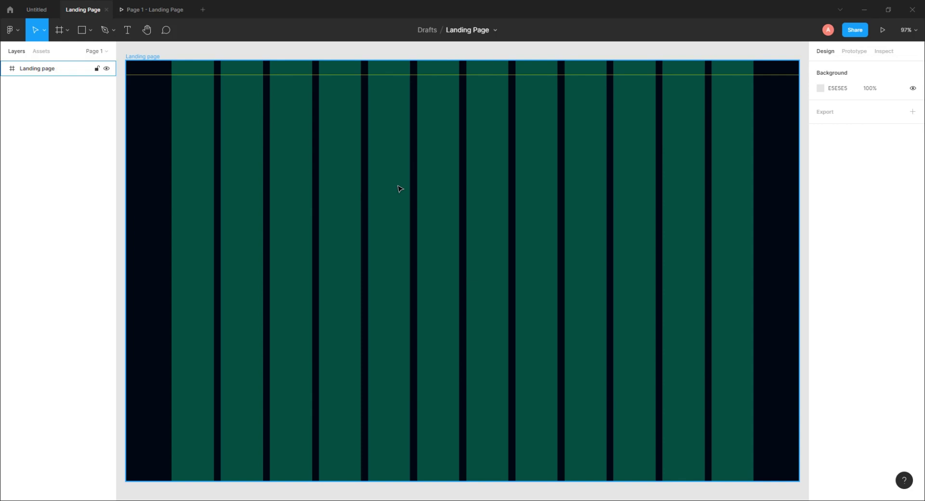
pyautogui.click(166, 9)
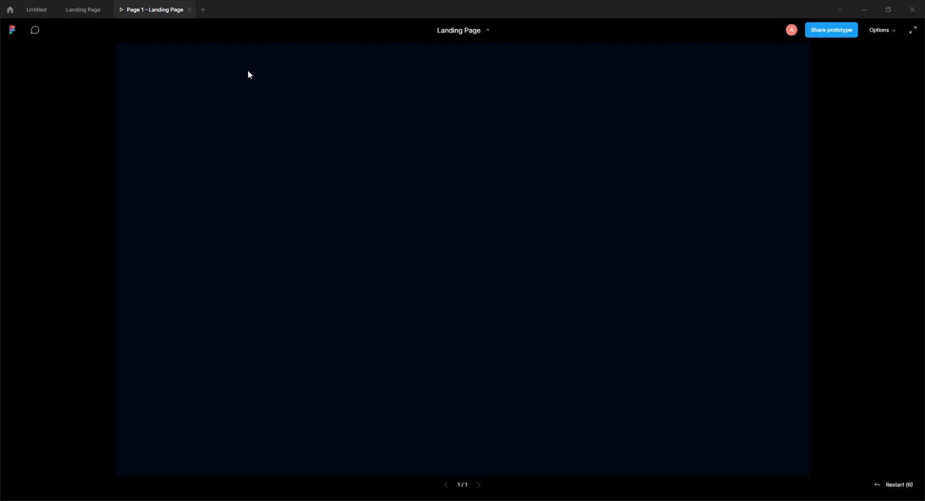
pyautogui.click(91, 10)
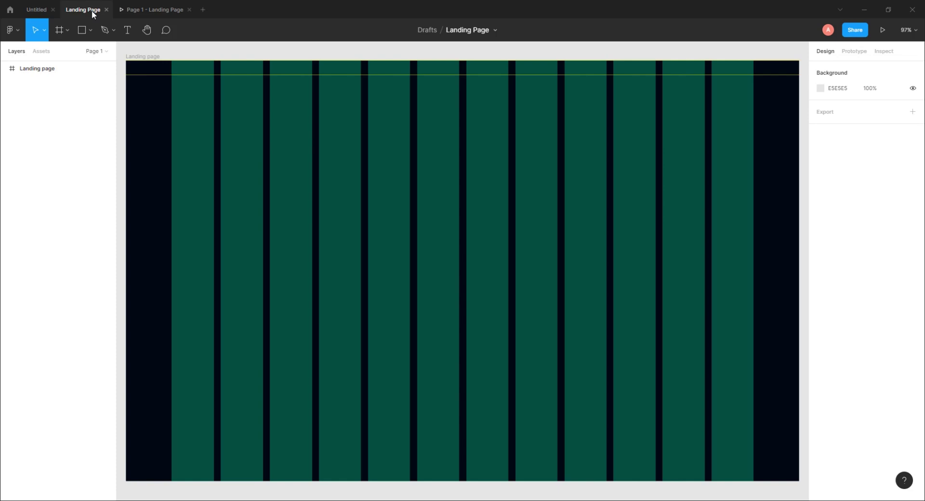
# Switch to the Coolors palettes in the browser and copy the bright pink colour from the burgundy-to-pink palette.
pyautogui.hotkey('alt', 'Tab')
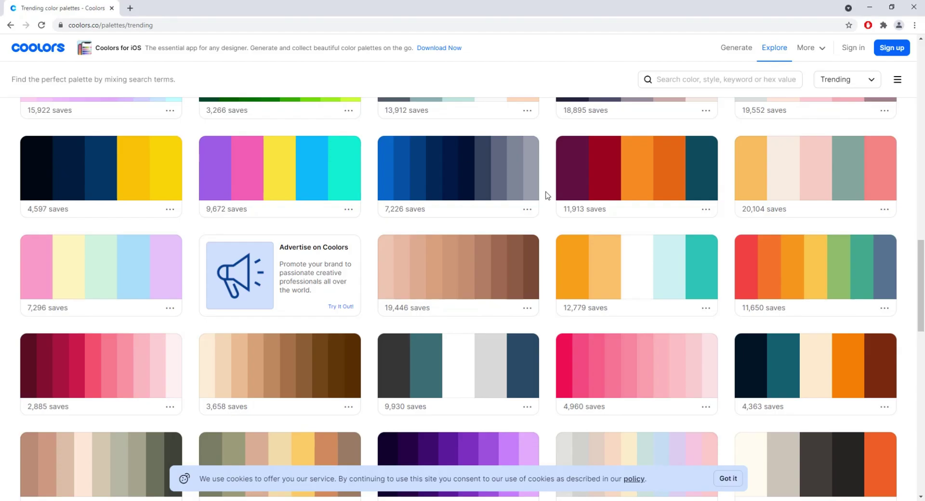
pyautogui.scroll(8, 640, 253)
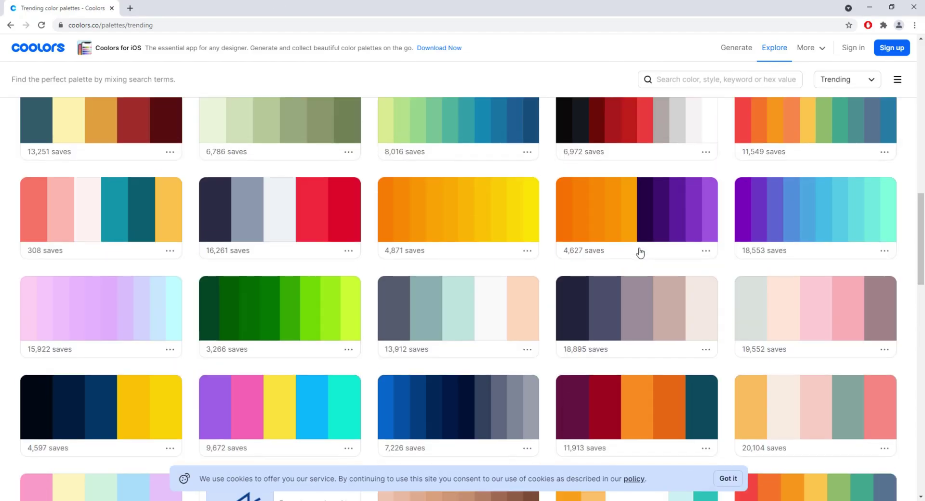
pyautogui.scroll(-11, 592, 226)
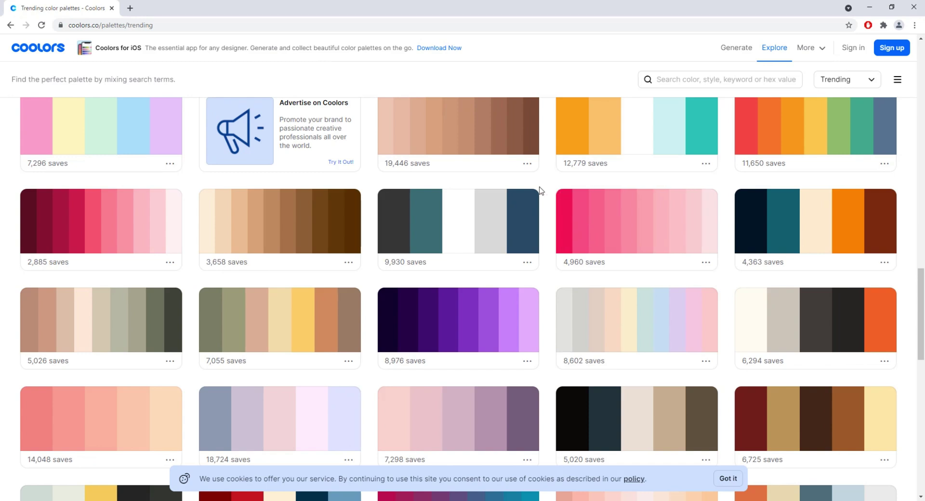
pyautogui.click(93, 227)
# Switch back to Figma and draw a 94 × 94 square on the canvas just above the landing page frame's left corner.
pyautogui.hotkey('alt', 'Tab')
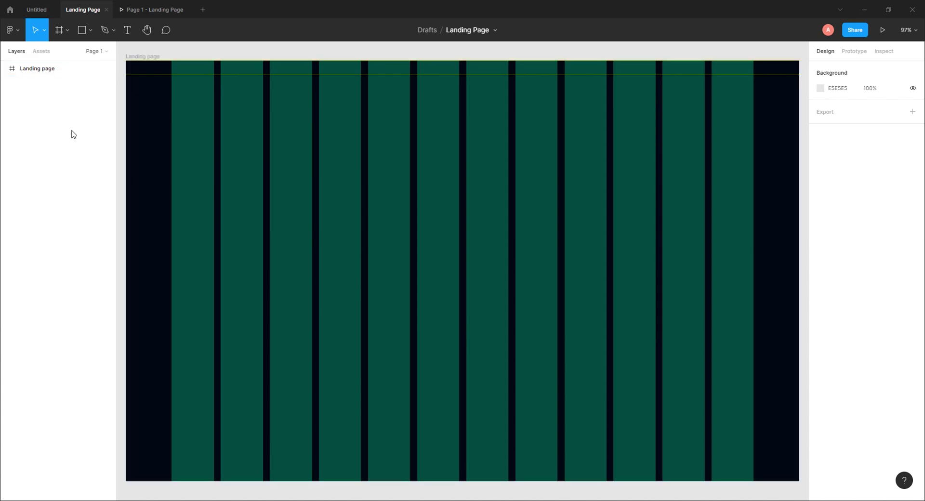
pyautogui.moveTo(269, 157); pyautogui.dragTo(413, 254)
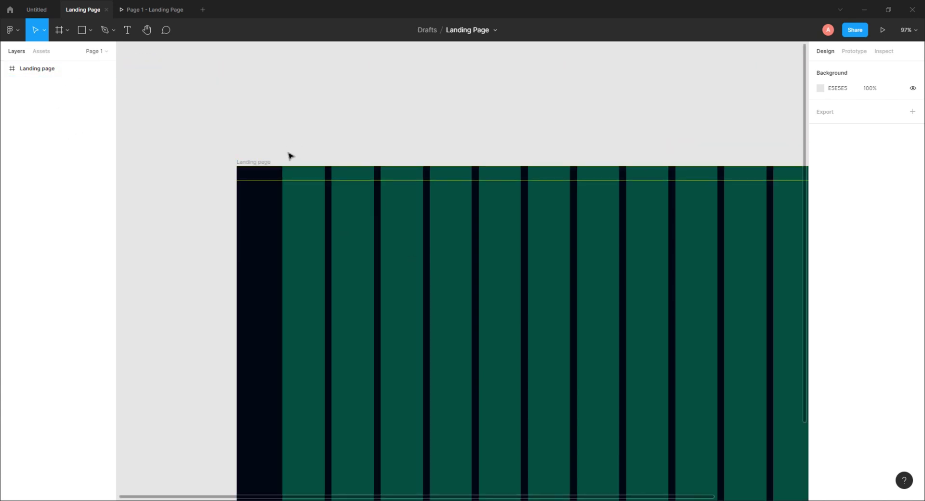
pyautogui.press('r')
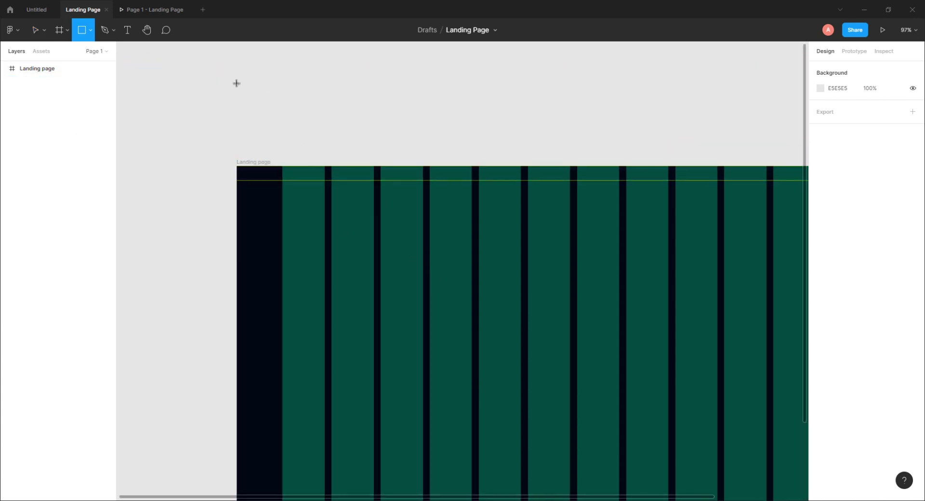
pyautogui.moveTo(236, 82); pyautogui.dragTo(281, 126)
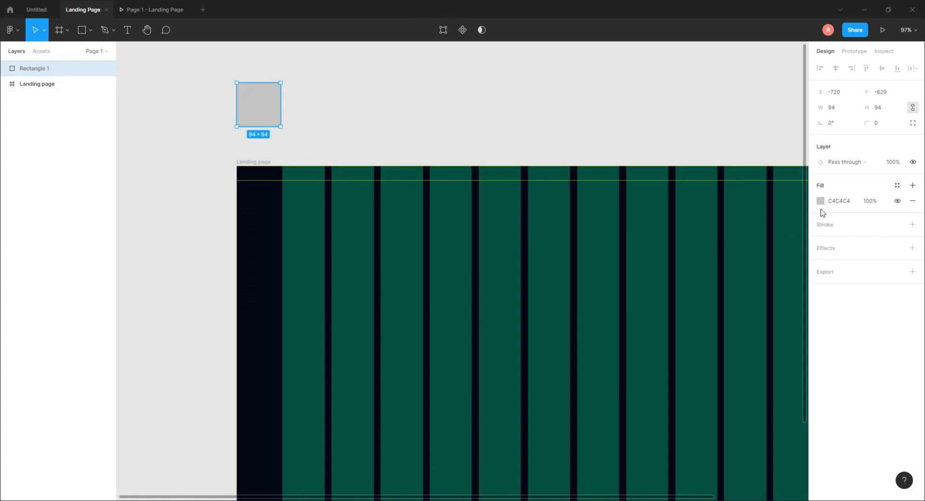
# Fill the small square with the copied colour FF4D6D and deselect it.
pyautogui.click(845, 204)
pyautogui.hotkey('ctrl', 'v')
pyautogui.press('Return')
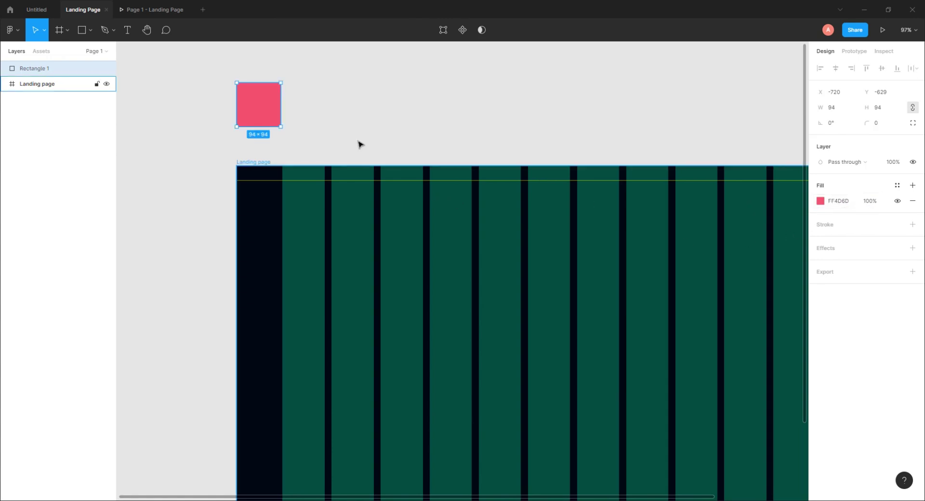
pyautogui.click(361, 144)
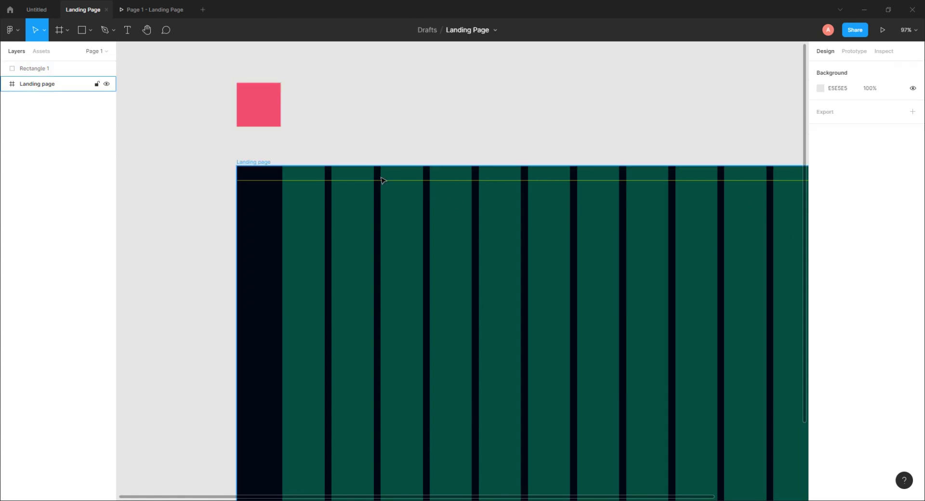
# Lock the pink square's layer and deselect it.
pyautogui.click(264, 116)
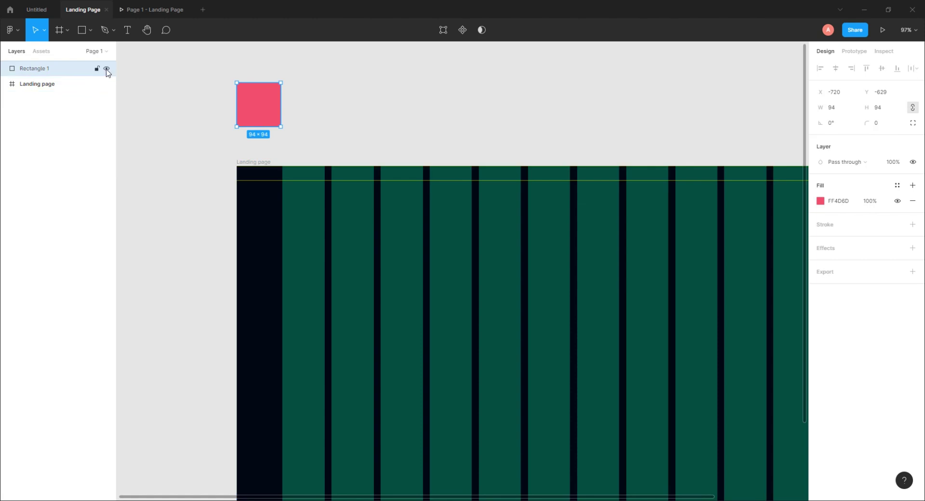
pyautogui.click(106, 68)
pyautogui.click(104, 70)
pyautogui.click(98, 69)
pyautogui.click(316, 135)
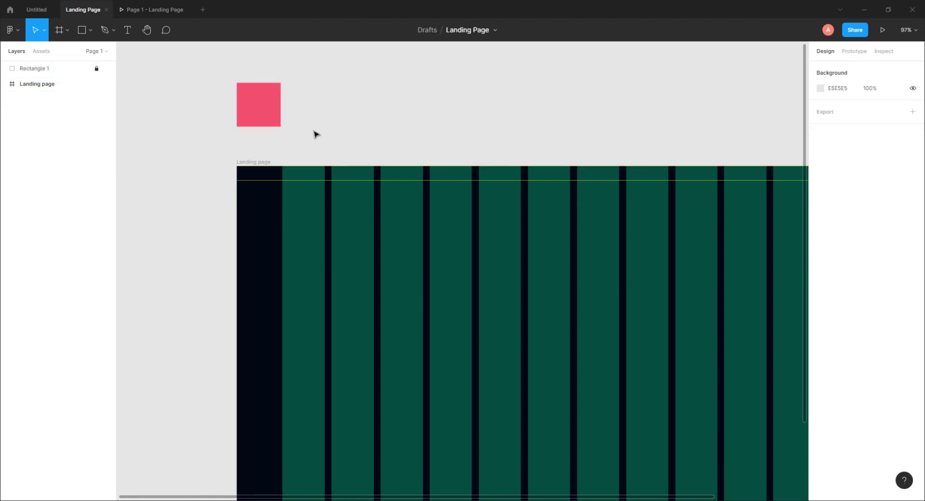
# Hide the locked pink square above the frame.
pyautogui.moveTo(429, 224); pyautogui.dragTo(344, 206)
pyautogui.keyDown('ctrl'); pyautogui.scroll(-3, 434, 241); pyautogui.keyUp('ctrl')
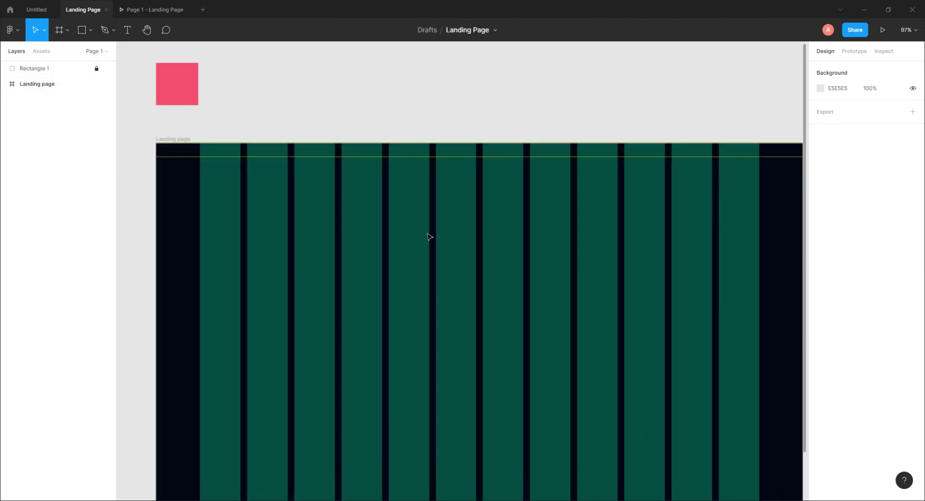
pyautogui.moveTo(473, 250); pyautogui.dragTo(468, 206)
pyautogui.keyDown('ctrl'); pyautogui.scroll(3, 468, 205); pyautogui.keyUp('ctrl')
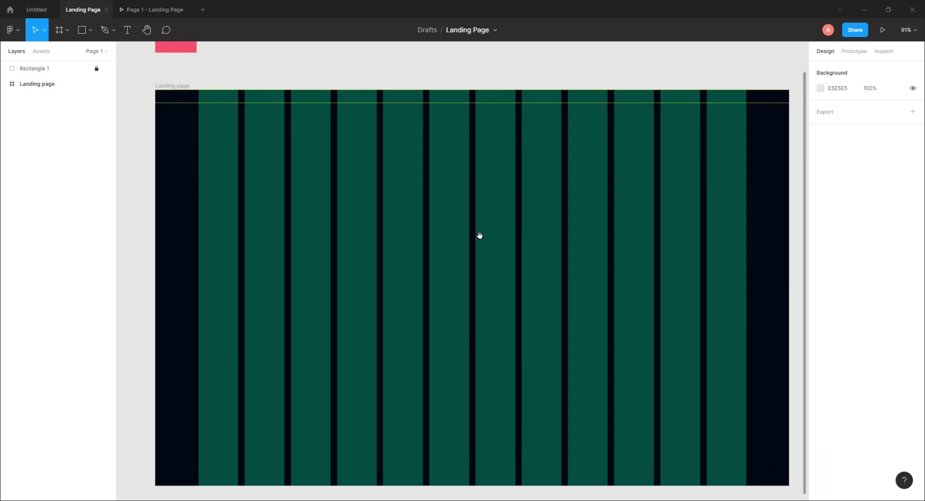
pyautogui.scroll(-2, 479, 236)
pyautogui.click(107, 68)
pyautogui.click(198, 139)
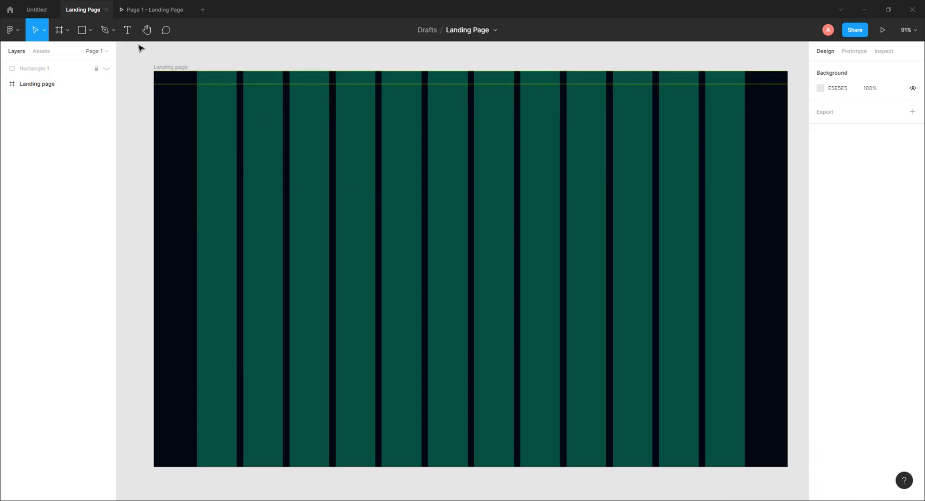
pyautogui.click(90, 30)
pyautogui.press('Escape')
pyautogui.click(283, 169)
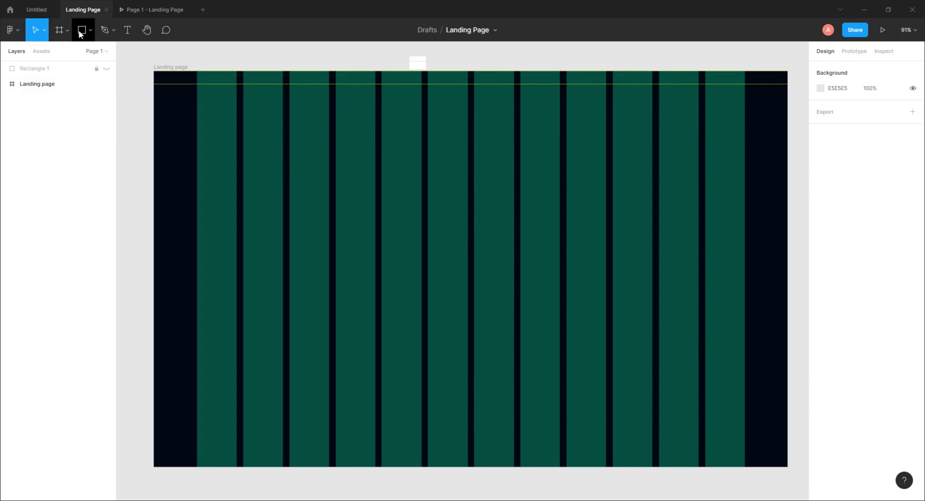
# Draw a rectangle about 621 × 443 in the middle of the frame and fill it with the document colour FF4D6D.
pyautogui.click(82, 30)
pyautogui.moveTo(364, 160); pyautogui.dragTo(638, 358)
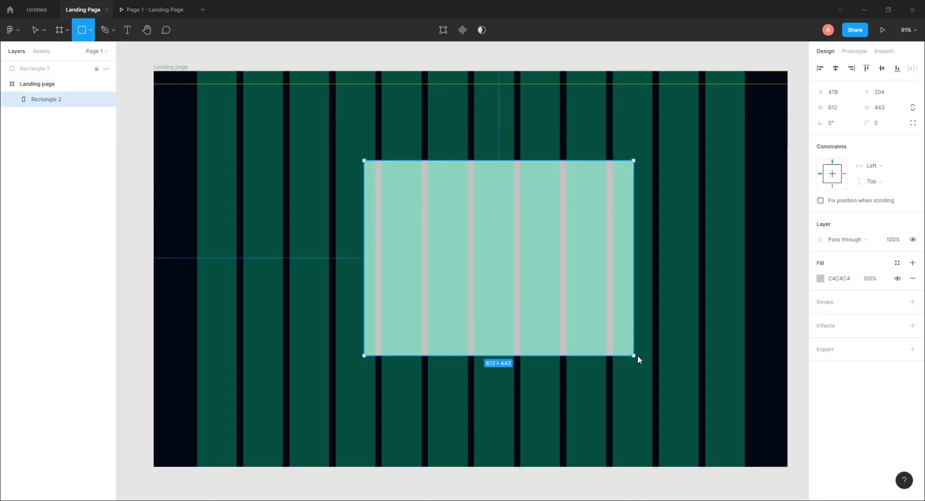
pyautogui.click(821, 278)
pyautogui.click(705, 454)
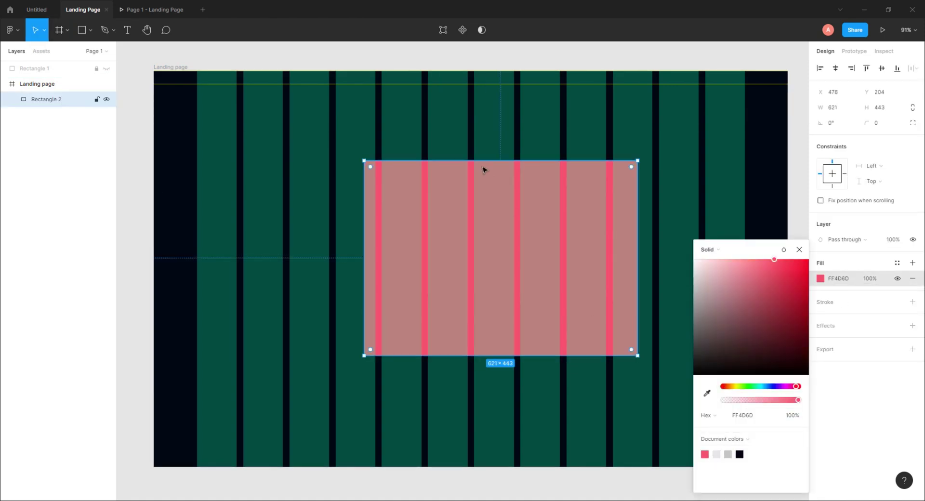
# Move the large rectangle slightly within the frame, remove its fill and delete it.
pyautogui.moveTo(505, 214); pyautogui.dragTo(536, 202)
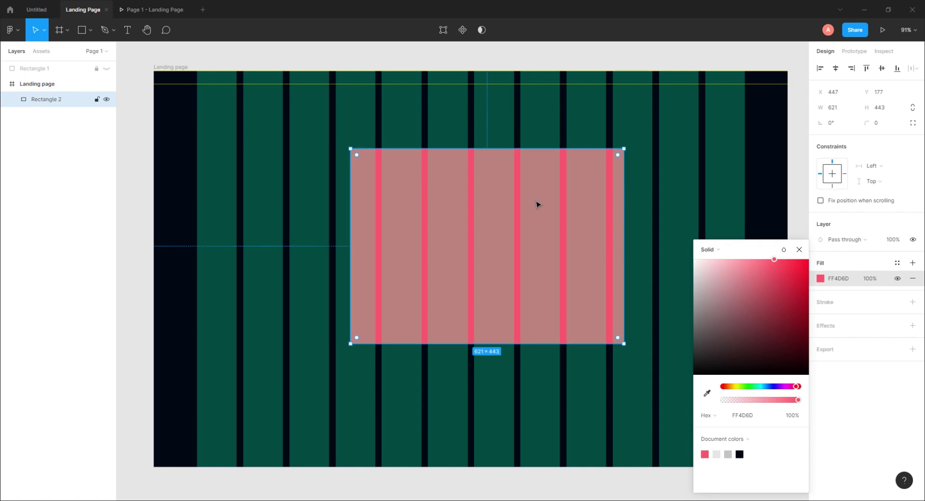
pyautogui.hotkey('alt', '/')
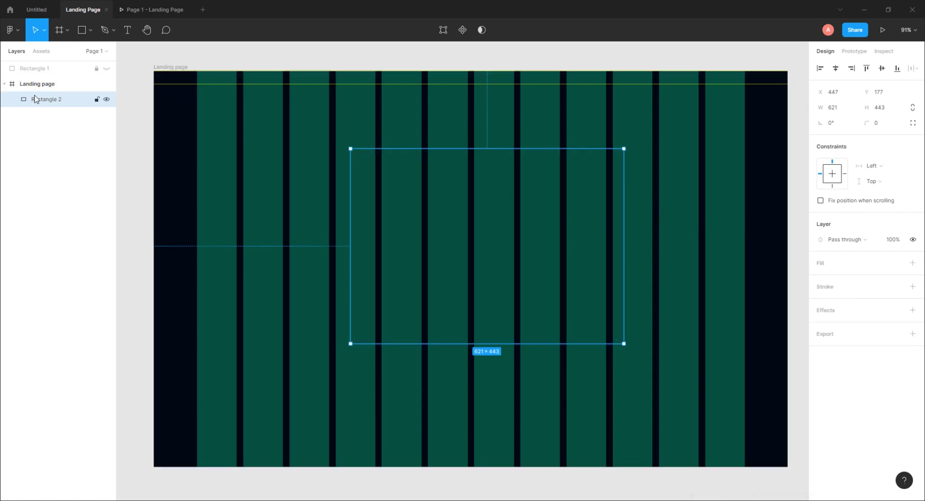
pyautogui.press('Delete')
pyautogui.hscroll(1, 339, 159)
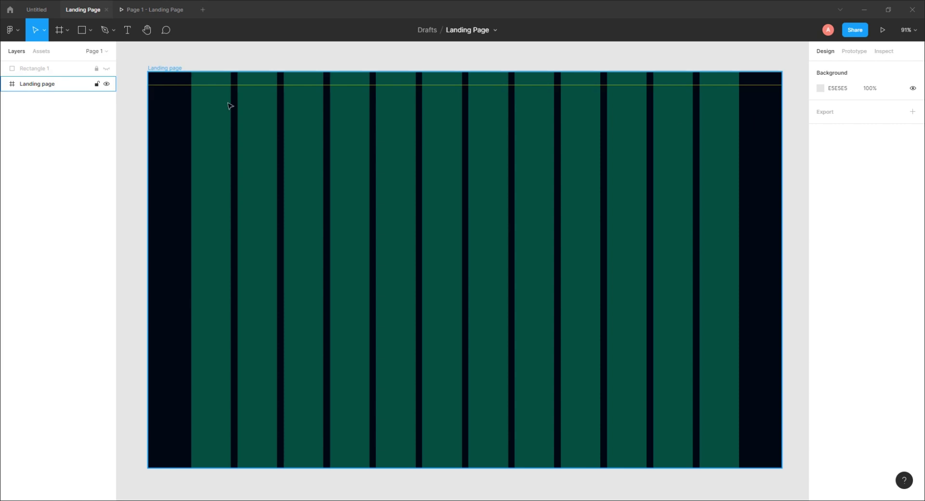
pyautogui.scroll(8, 192, 95)
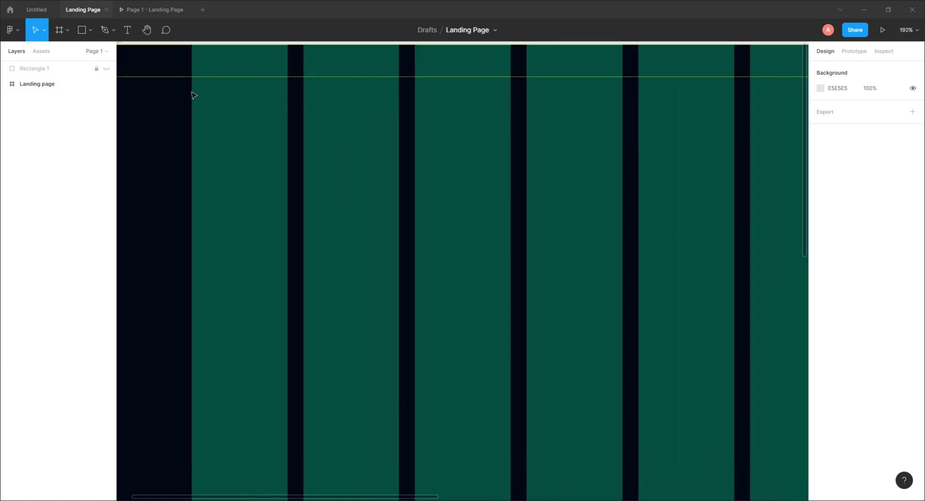
# Add the text "MUSIC" just below the row guide at the frame's first column and nudge it to X 97.
pyautogui.moveTo(201, 93); pyautogui.dragTo(341, 164)
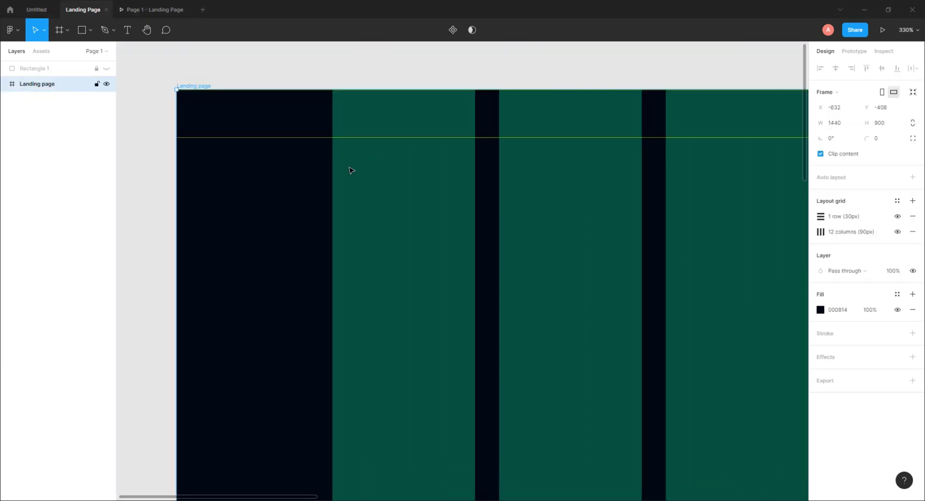
pyautogui.press('t')
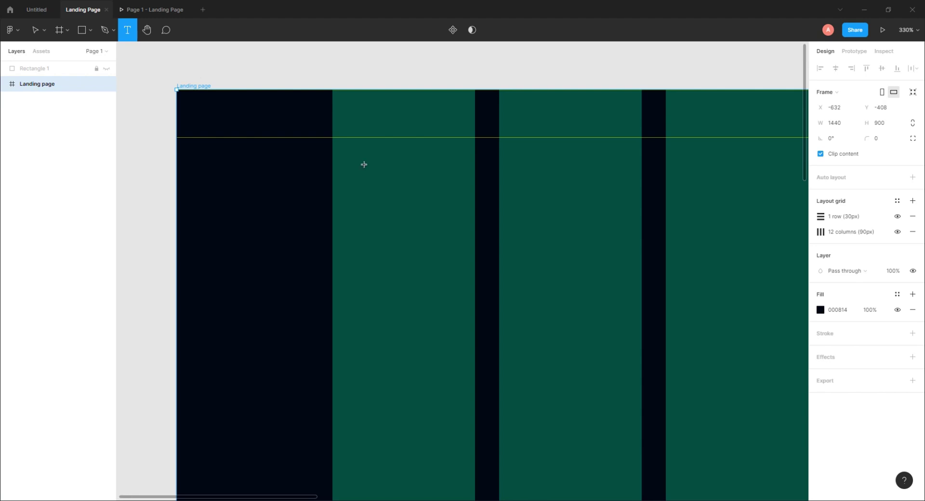
pyautogui.click(341, 160)
pyautogui.write('MUSIC')
pyautogui.press('Escape')
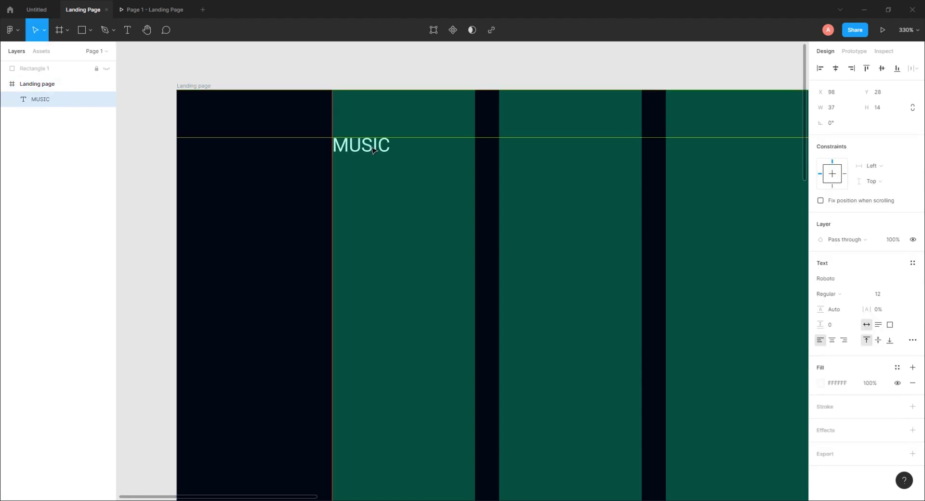
pyautogui.press('Right')
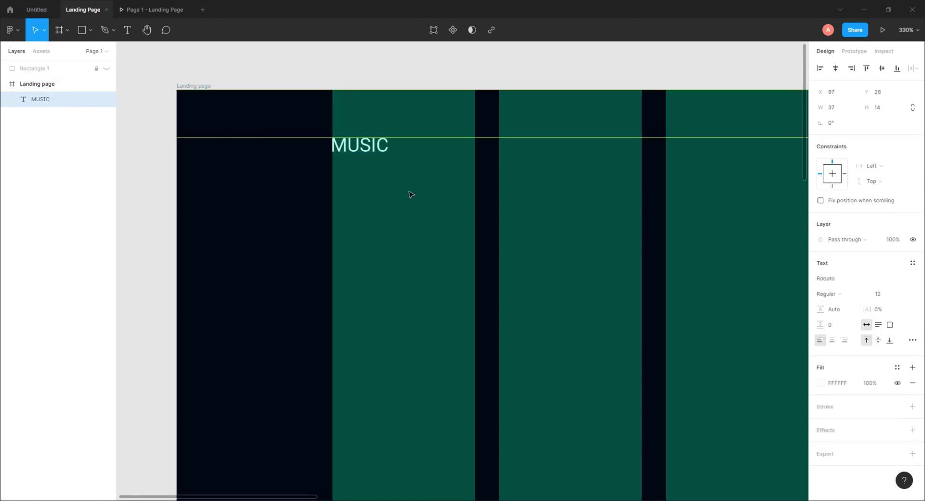
# Set the MUSIC text's font to Montserrat Bold at size 16.
pyautogui.click(839, 279)
pyautogui.write('Montserrat')
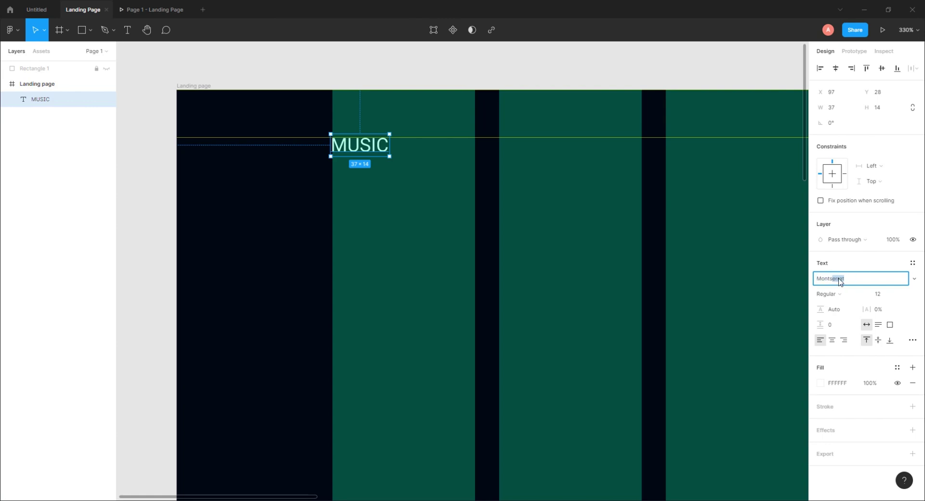
pyautogui.press('Return')
pyautogui.click(888, 295)
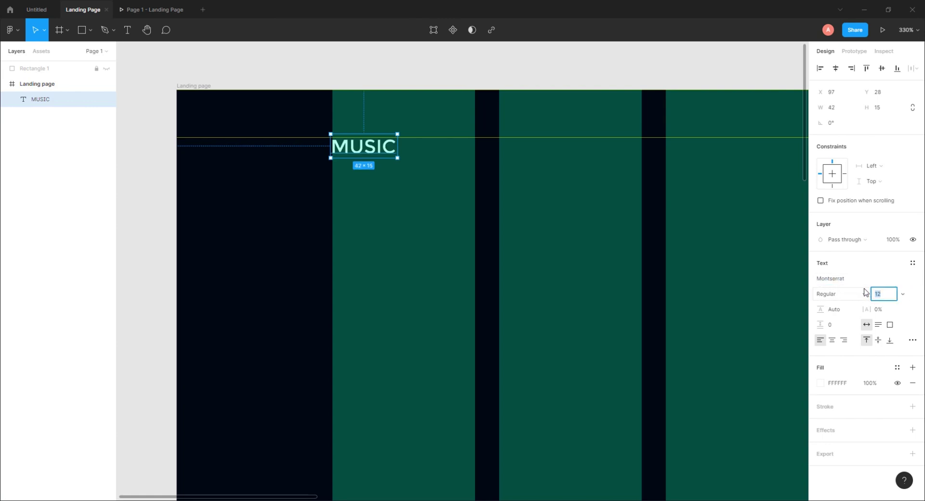
pyautogui.press('Return')
pyautogui.click(847, 295)
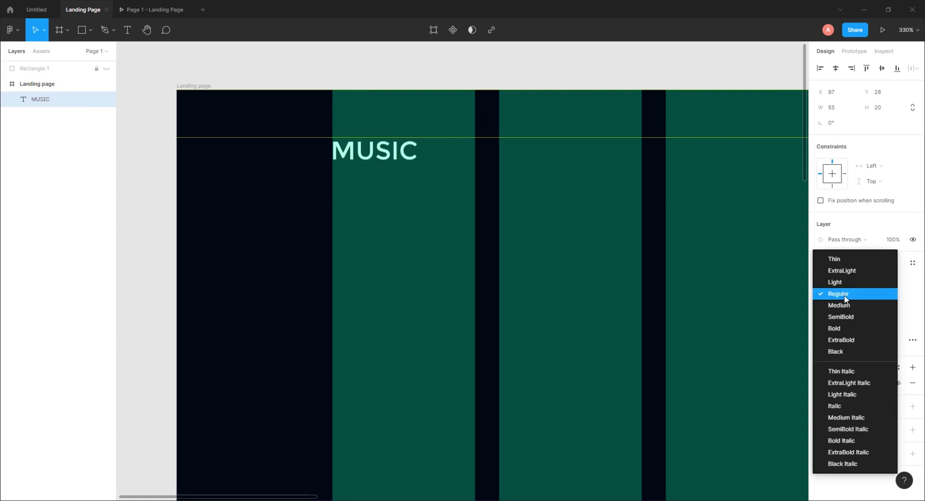
pyautogui.click(839, 329)
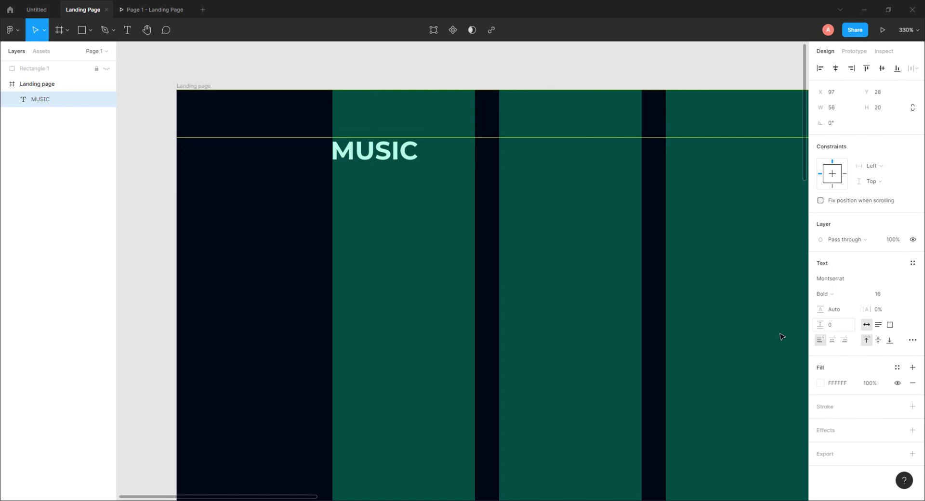
# Append a period to the logo text so that it reads "MUSIC.".
pyautogui.press('Return')
pyautogui.press('Right')
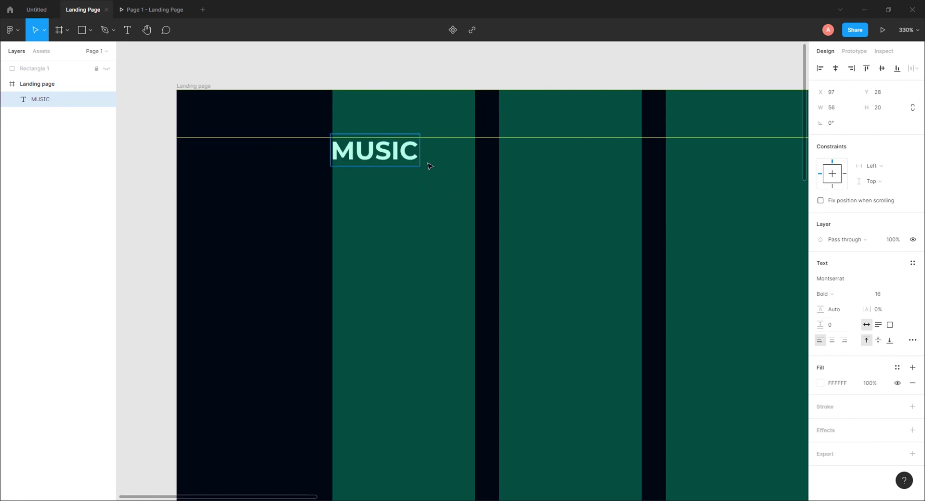
pyautogui.write('.')
pyautogui.press('Escape')
# Align the logo text with the first column and row guide at X 97, Y 25, and deselect it.
pyautogui.scroll(10, 354, 132)
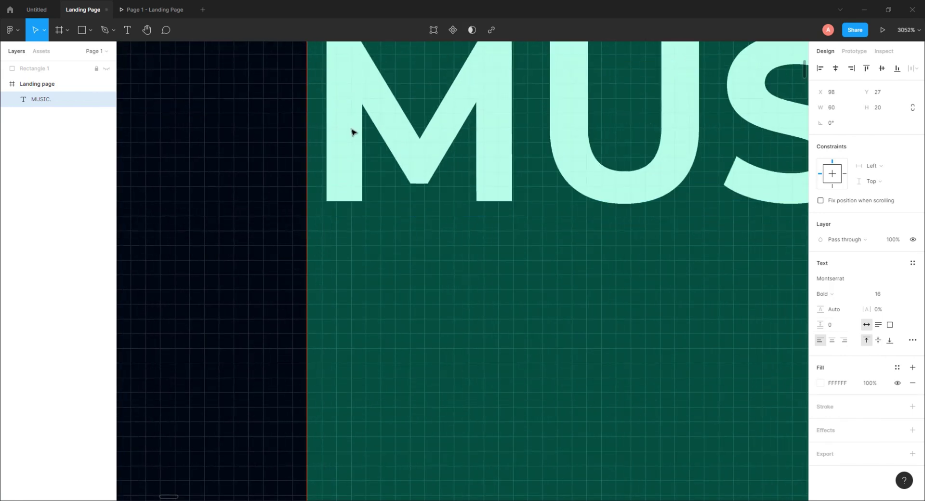
pyautogui.press('Left')
pyautogui.moveTo(369, 103); pyautogui.dragTo(405, 231)
pyautogui.press('Up')
pyautogui.press('Up')
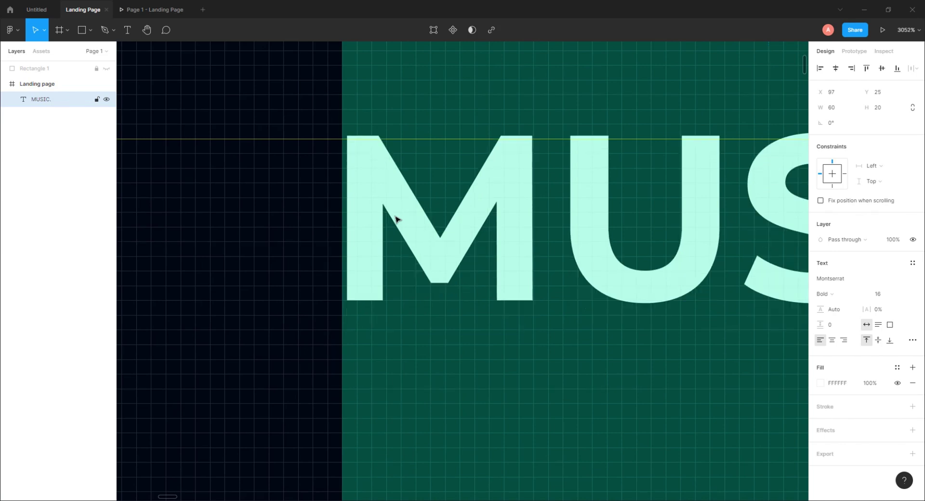
pyautogui.scroll(-10, 395, 219)
pyautogui.moveTo(508, 159); pyautogui.dragTo(397, 122)
pyautogui.press('Escape')
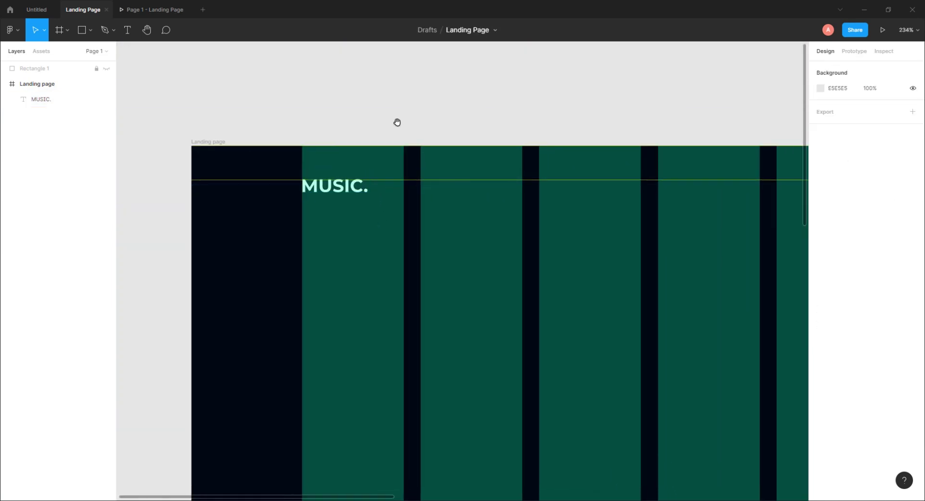
# Colour only the period of the logo text with the pink document colour FF4D6D.
pyautogui.click(365, 190)
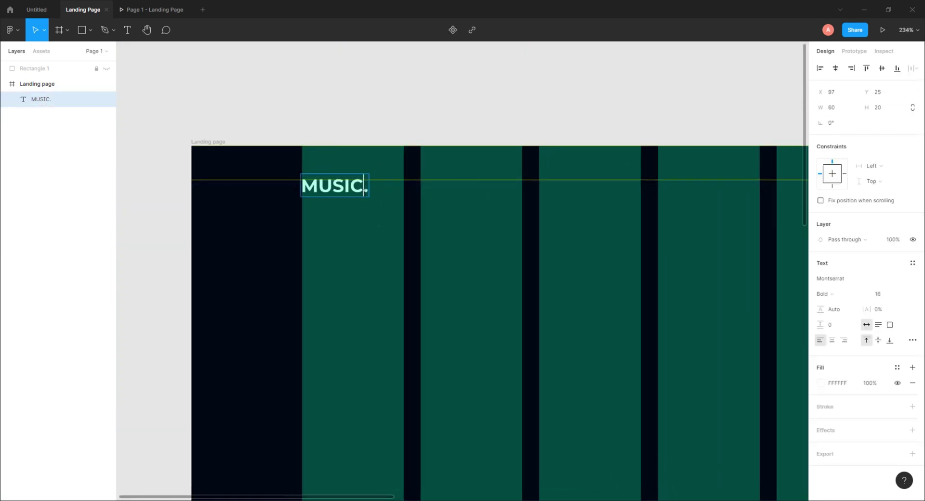
pyautogui.moveTo(364, 190); pyautogui.dragTo(369, 192)
pyautogui.click(820, 383)
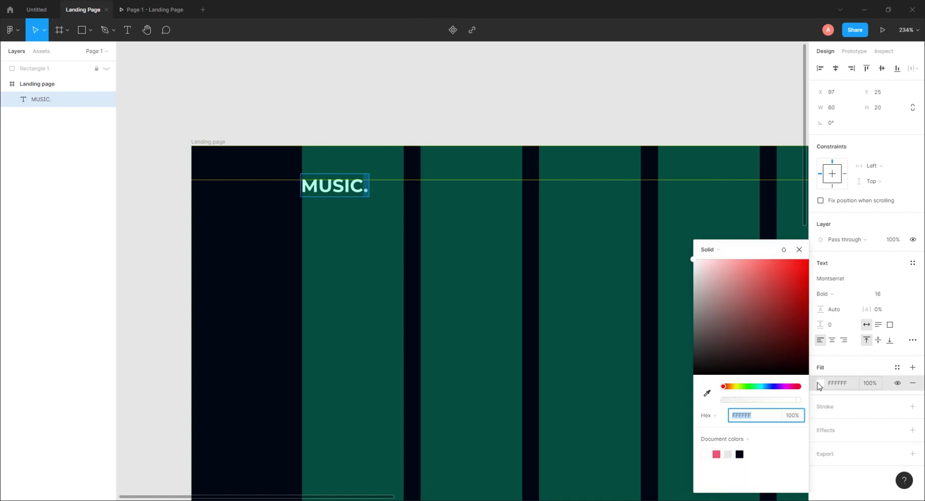
pyautogui.click(716, 454)
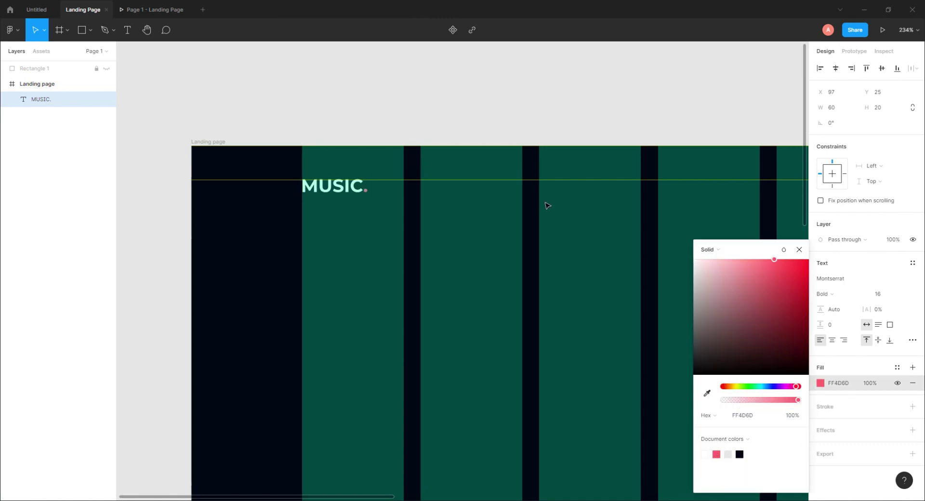
pyautogui.press('Escape')
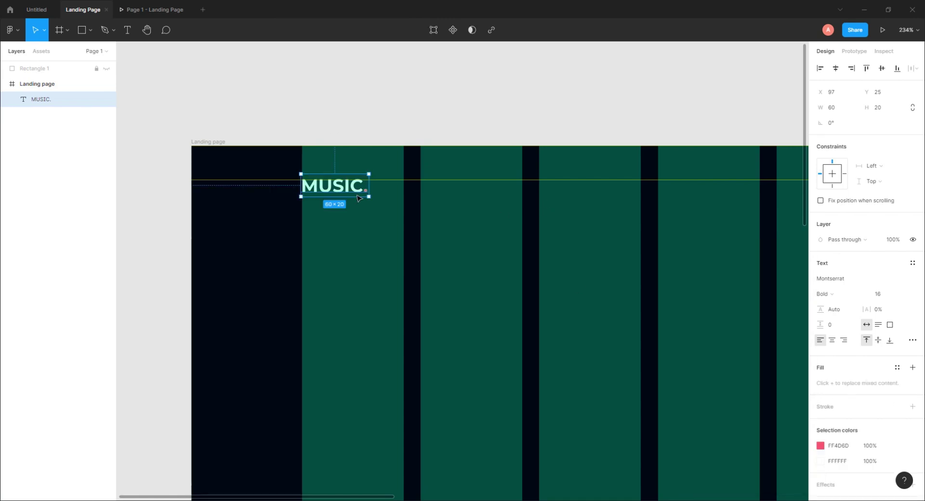
# Set the logo text's letter spacing to 20% and check the result in the prototype preview.
pyautogui.click(887, 312)
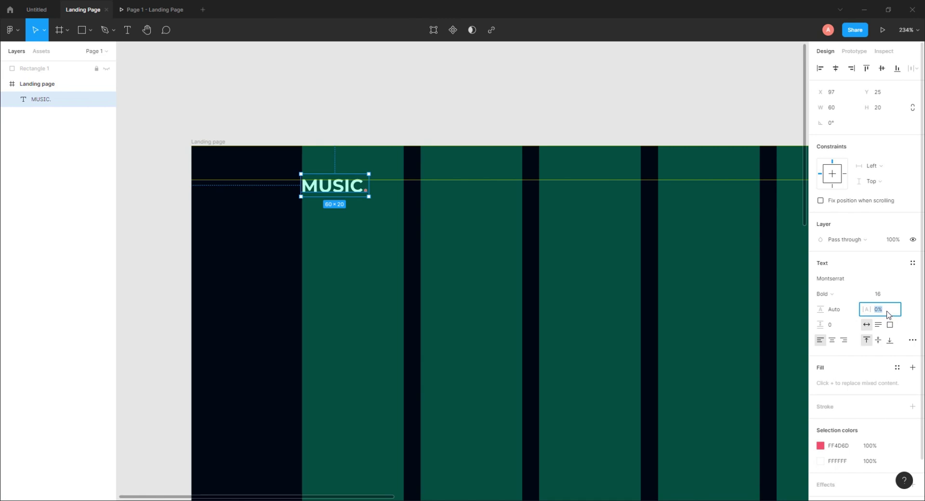
pyautogui.write('20%')
pyautogui.press('Return')
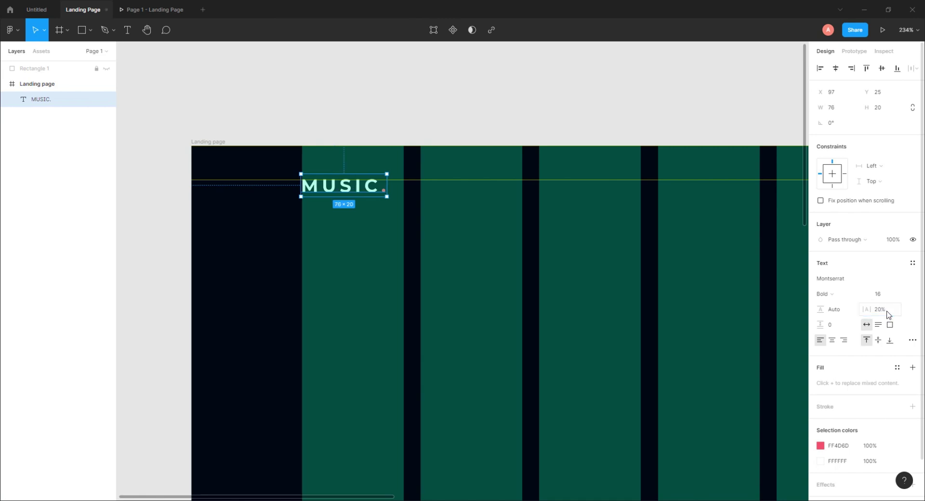
pyautogui.click(528, 131)
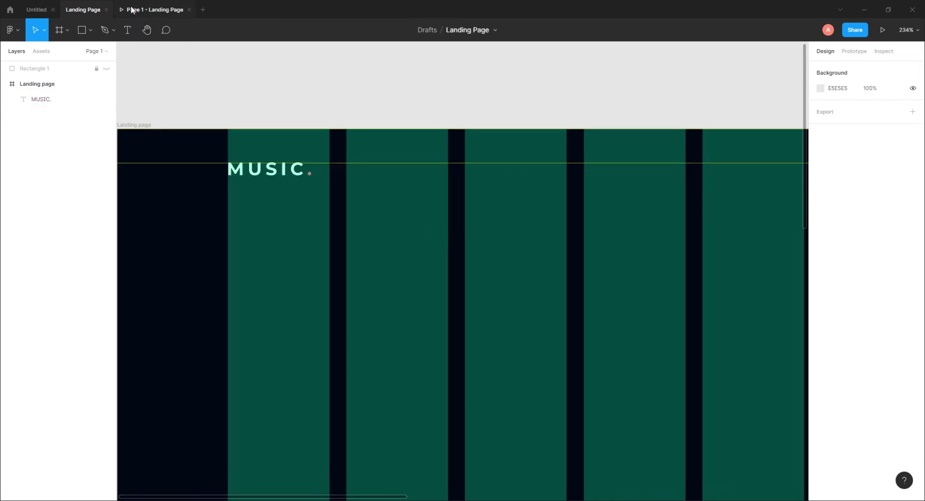
pyautogui.click(134, 10)
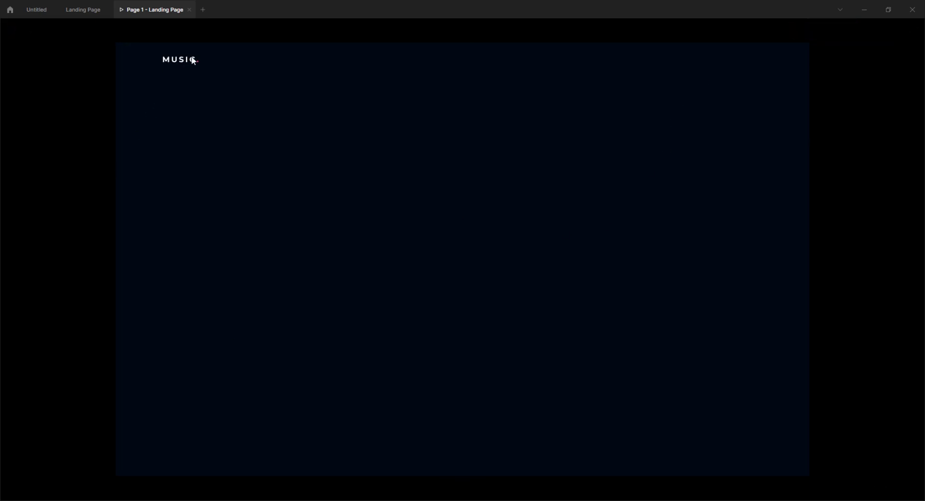
pyautogui.click(88, 14)
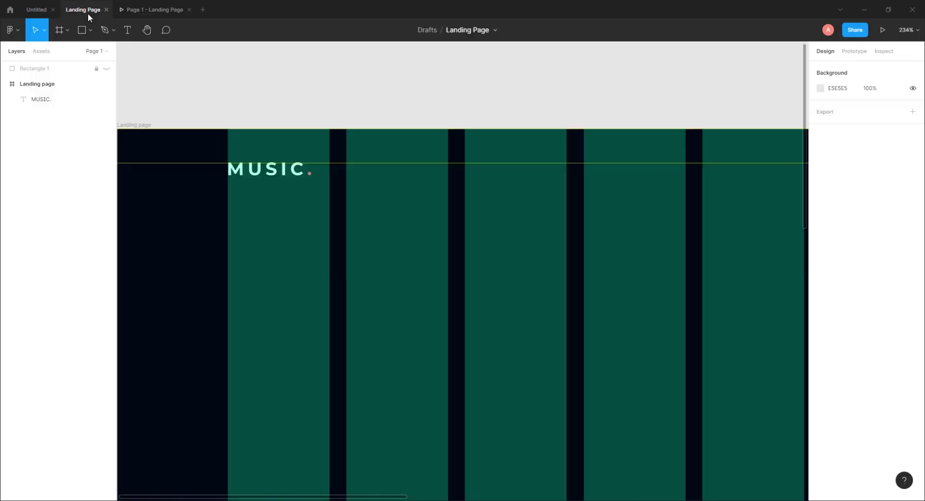
# Duplicate the logo text along the same line to X 533 and change the copy's text to "Accueil".
pyautogui.hscroll(3, 454, 196)
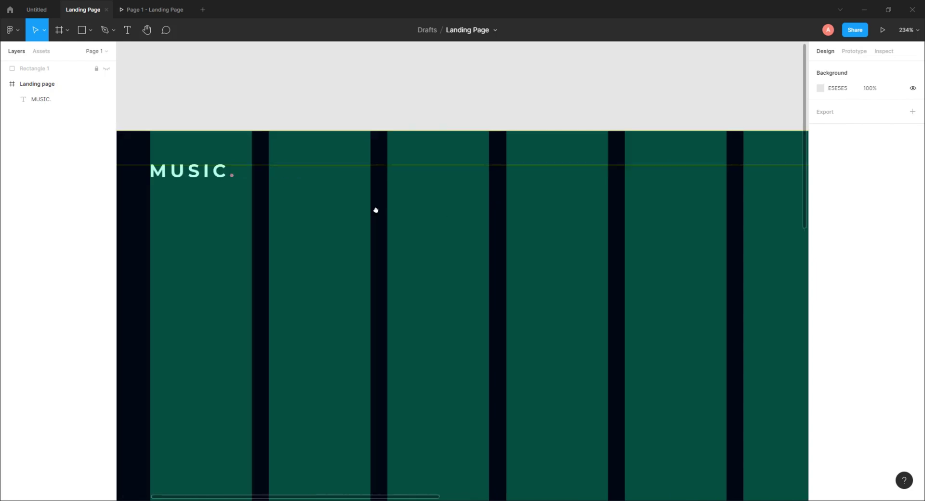
pyautogui.scroll(-5, 446, 229)
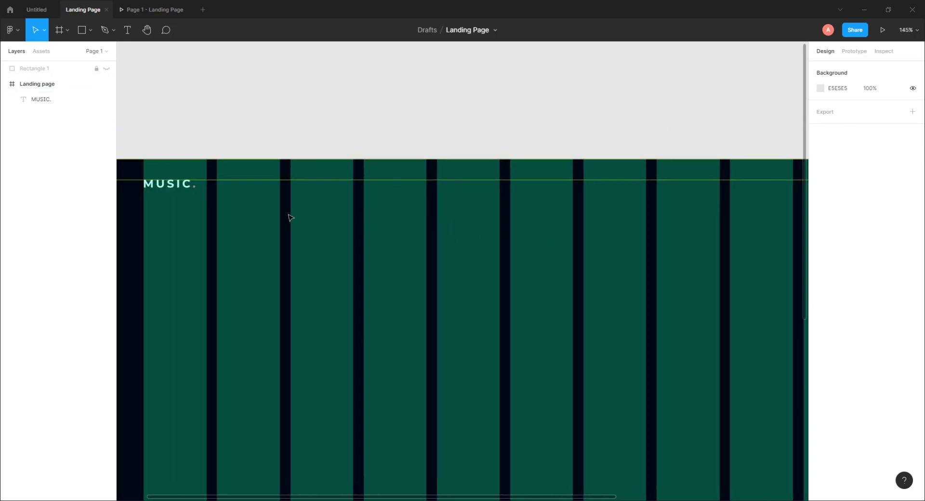
pyautogui.click(169, 183)
pyautogui.moveTo(169, 185); pyautogui.dragTo(474, 187)
pyautogui.doubleClick(480, 186)
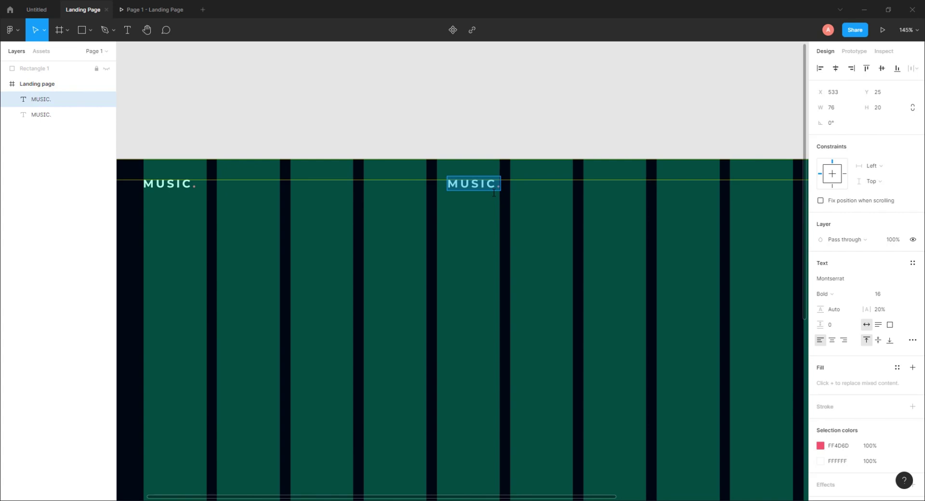
pyautogui.write('Accueil')
pyautogui.press('Escape')
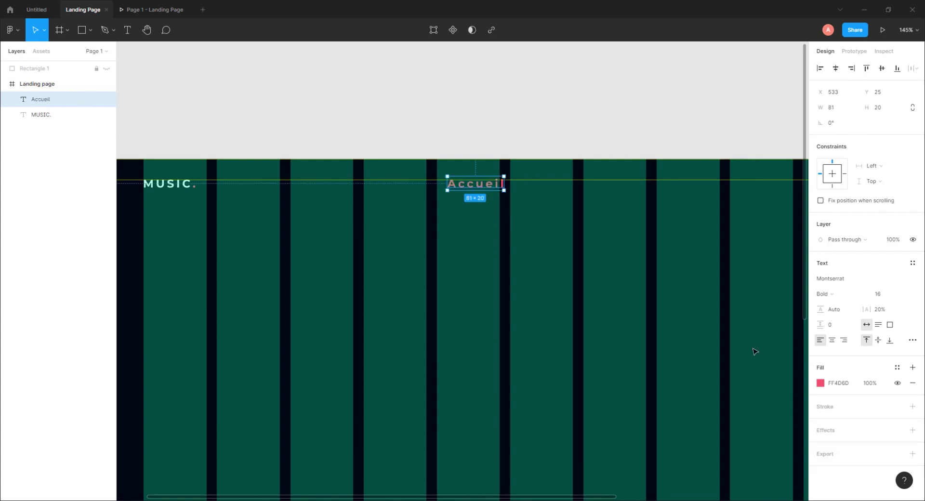
# Set the Accueil text's fill to FFFFFF and its letter spacing to 0%.
pyautogui.click(821, 383)
pyautogui.write('ffffff')
pyautogui.press('Return')
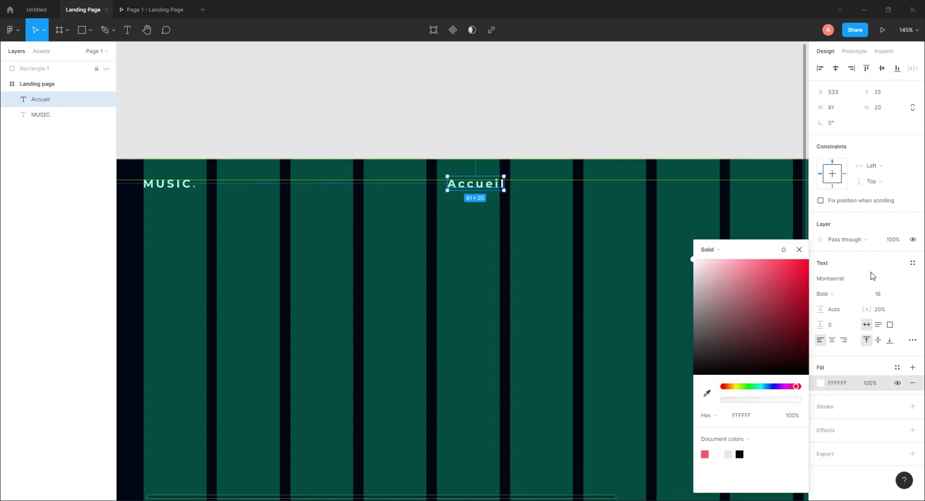
pyautogui.click(877, 309)
pyautogui.write('0')
pyautogui.press('Return')
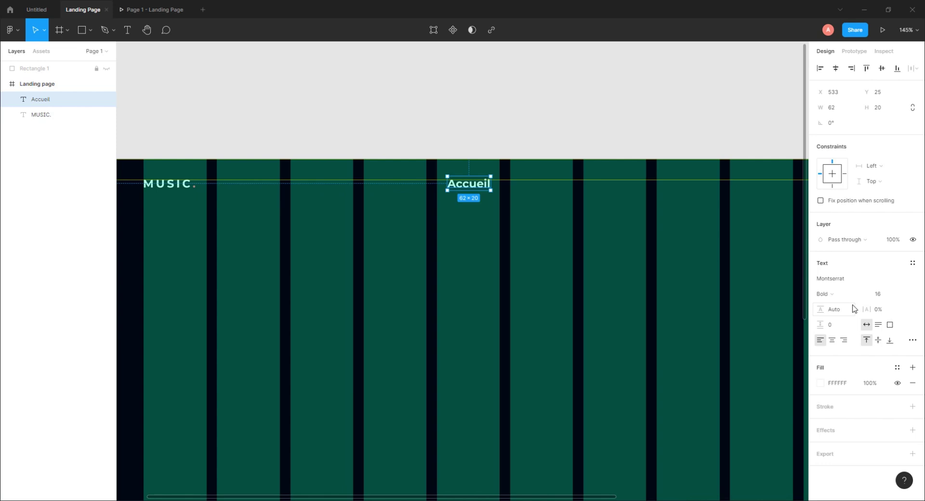
# Set the Accueil text to SemiBold weight and size 14, and deselect it.
pyautogui.click(820, 294)
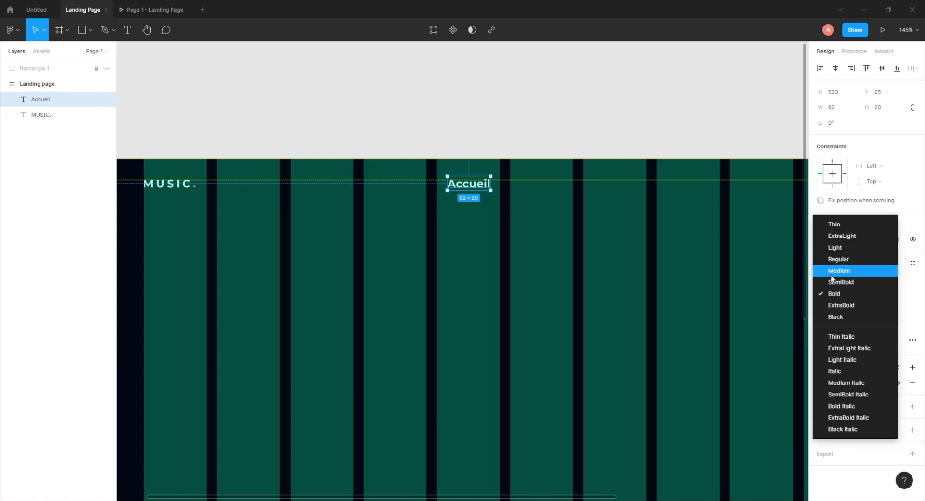
pyautogui.click(841, 282)
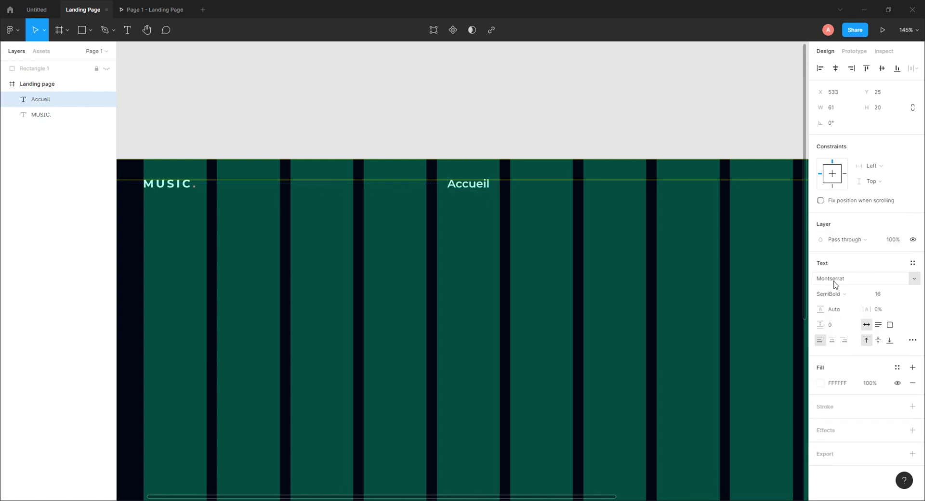
pyautogui.click(878, 294)
pyautogui.write('14')
pyautogui.press('Return')
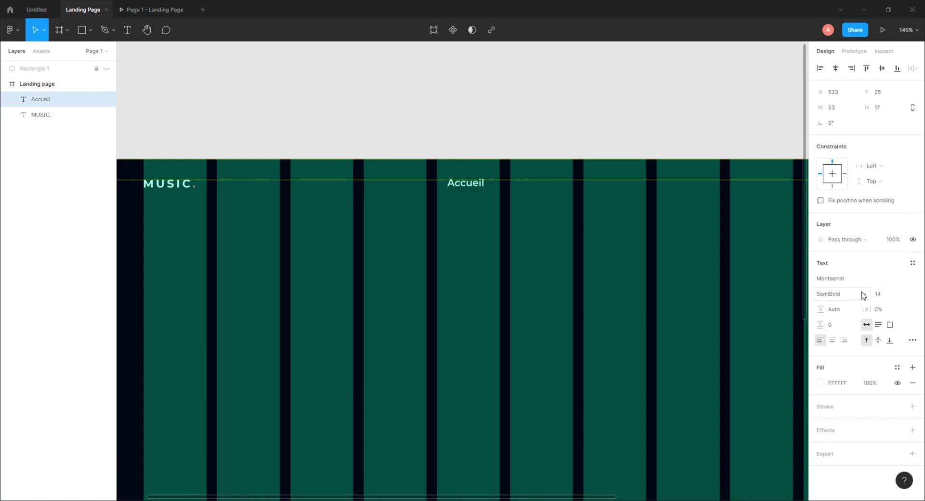
pyautogui.click(503, 136)
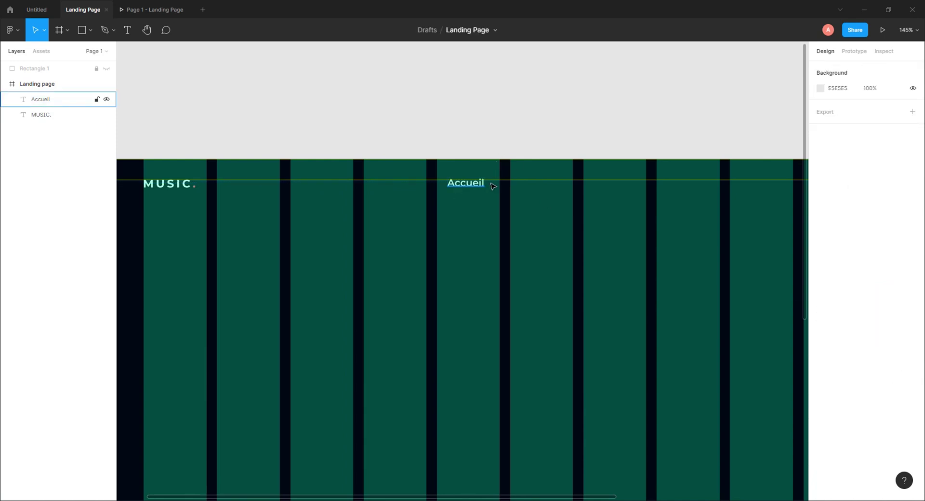
# Duplicate the Accueil text along the same line to X 605 and change the copy's text to "Concept".
pyautogui.click(464, 186)
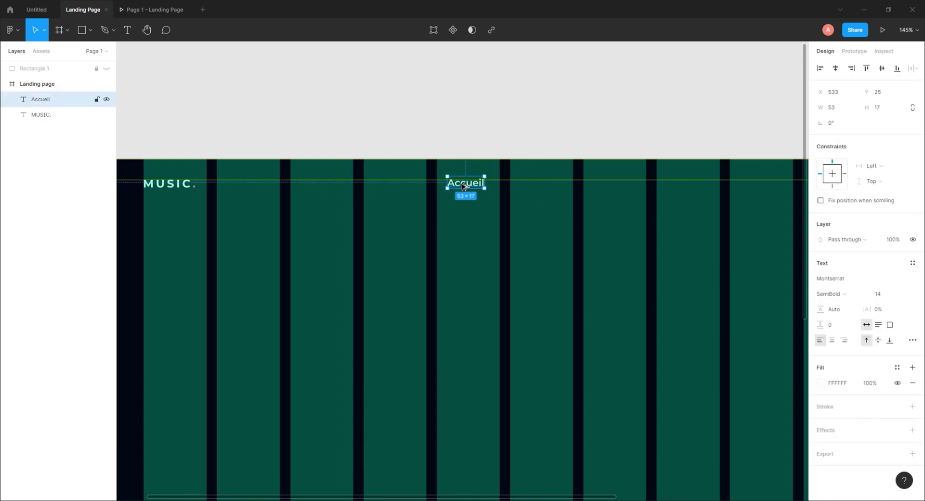
pyautogui.moveTo(468, 186); pyautogui.dragTo(518, 188)
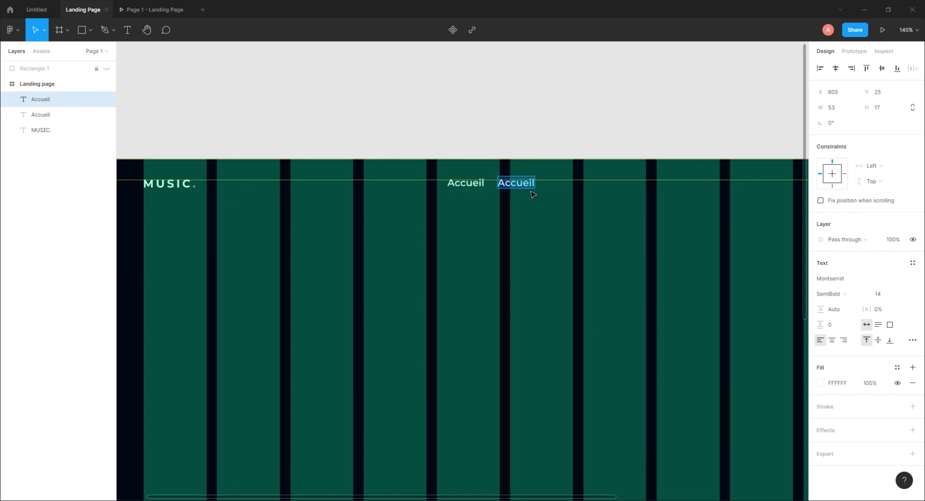
pyautogui.write('Concept')
pyautogui.press('Escape')
# Duplicate the Concept text along the same line to X 693 and change the copy's text to "Song".
pyautogui.moveTo(540, 182); pyautogui.dragTo(581, 187)
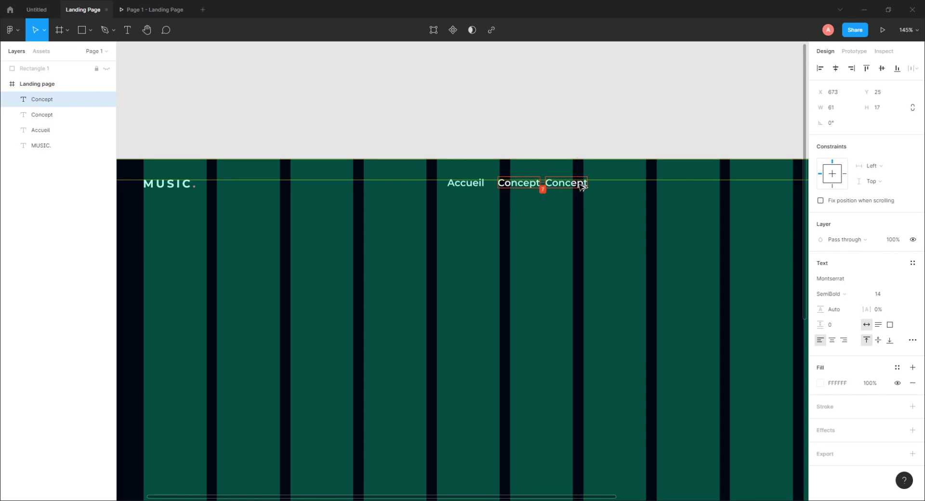
pyautogui.doubleClick(581, 187)
pyautogui.write('Song')
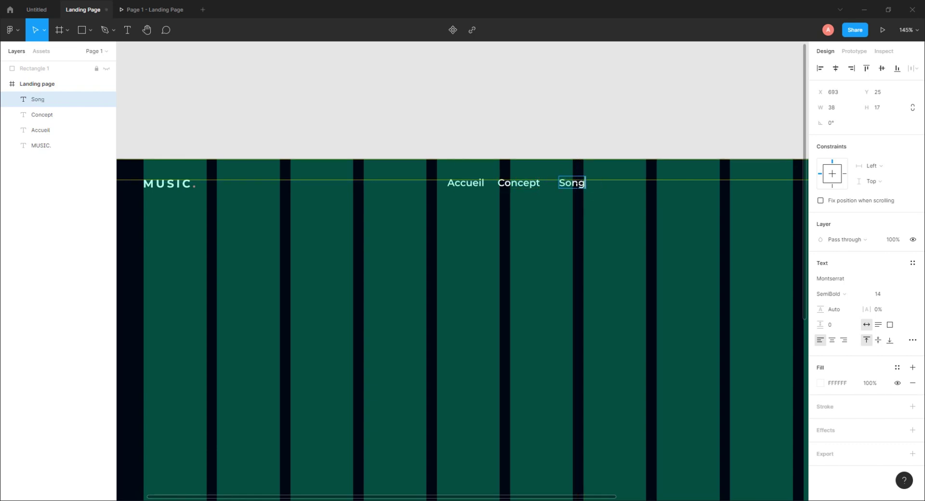
# Change the Song text to "Songs", and duplicate it along the same line to X 757 as "Playlists".
pyautogui.write('s')
pyautogui.press('Escape')
pyautogui.moveTo(586, 182); pyautogui.dragTo(623, 185)
pyautogui.hotkey('ctrl', 'z')
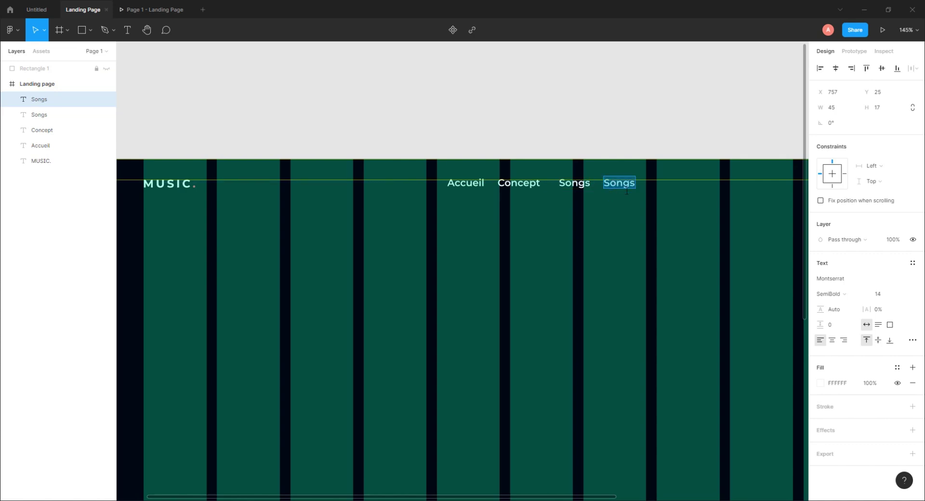
pyautogui.write('Playlist')
pyautogui.write('sts')
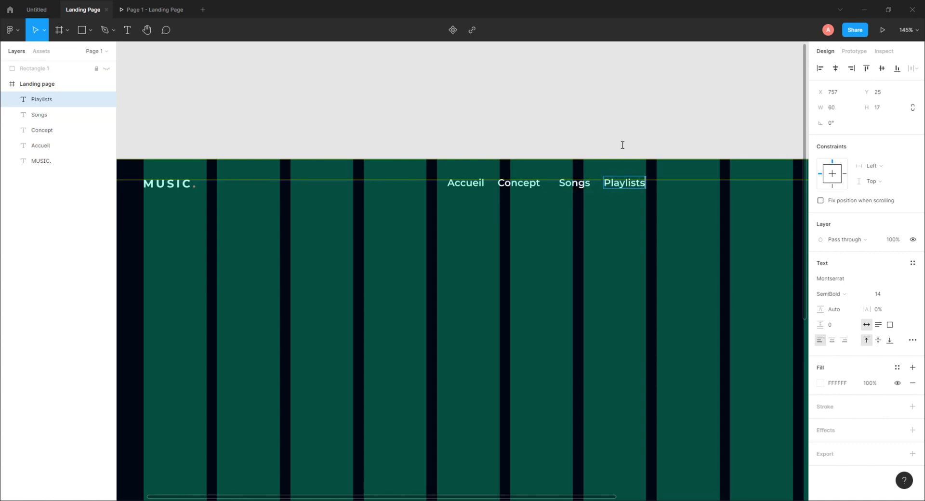
pyautogui.press('Escape')
pyautogui.click(631, 126)
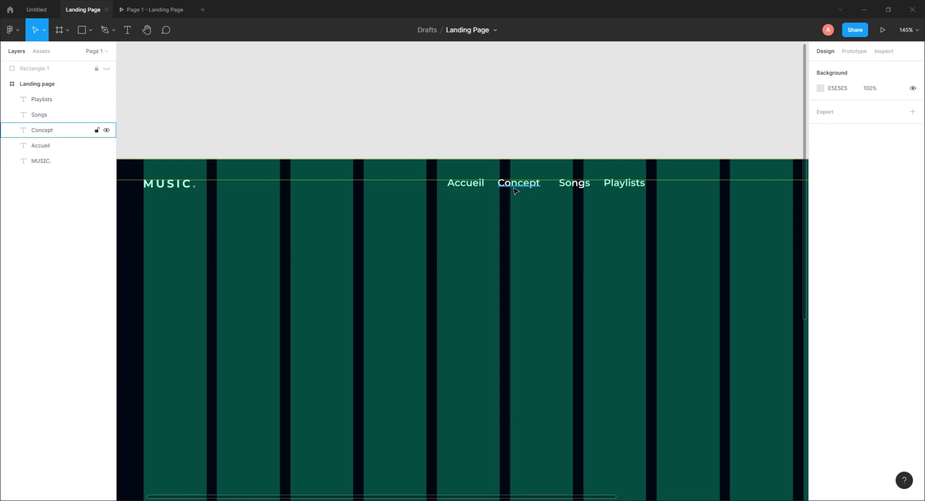
# Space the navigation texts further apart along the same line, leaving a wide gap before Playlists.
pyautogui.moveTo(505, 186); pyautogui.dragTo(517, 186)
pyautogui.moveTo(575, 185); pyautogui.dragTo(713, 186)
pyautogui.click(623, 185)
pyautogui.click(657, 135)
# Group the Accueil, Concept, Songs and Playlists texts and rename the group "Menu".
pyautogui.hscroll(3, 379, 178)
pyautogui.moveTo(379, 178); pyautogui.dragTo(628, 174)
pyautogui.hotkey('ctrl', 'g')
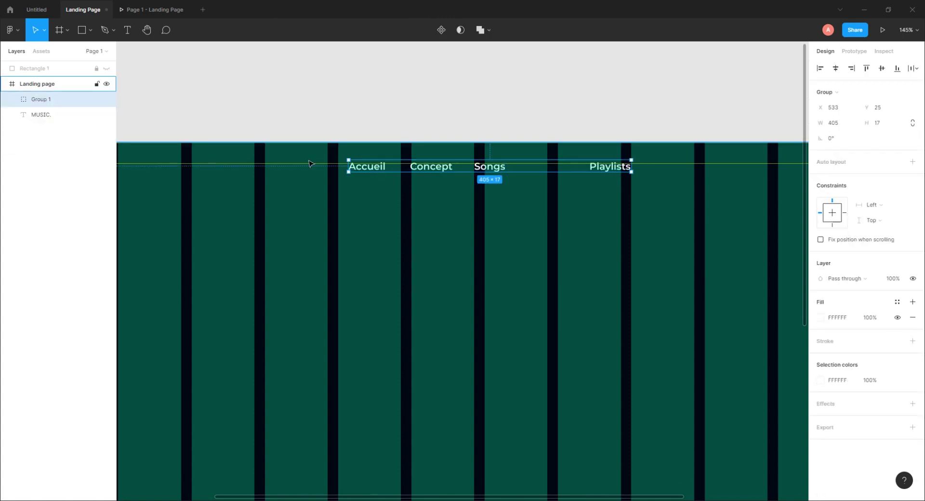
pyautogui.doubleClick(53, 100)
pyautogui.write('Menu')
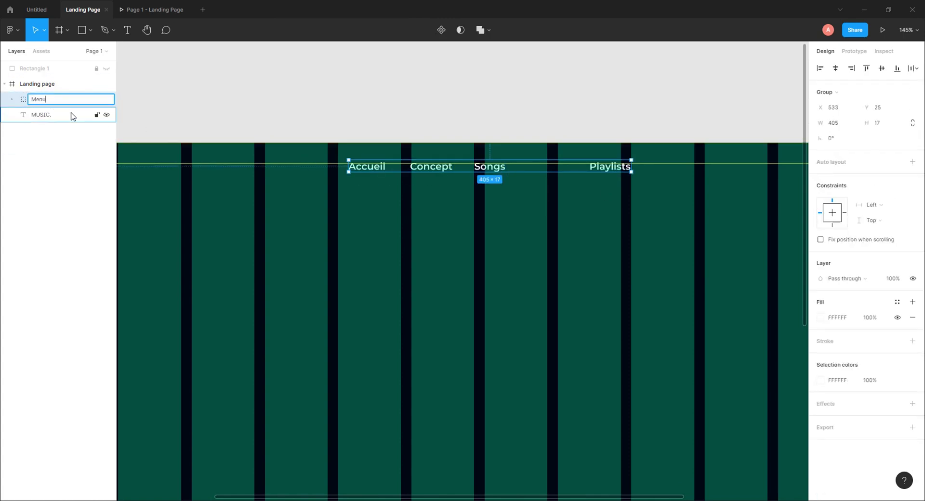
pyautogui.press('Return')
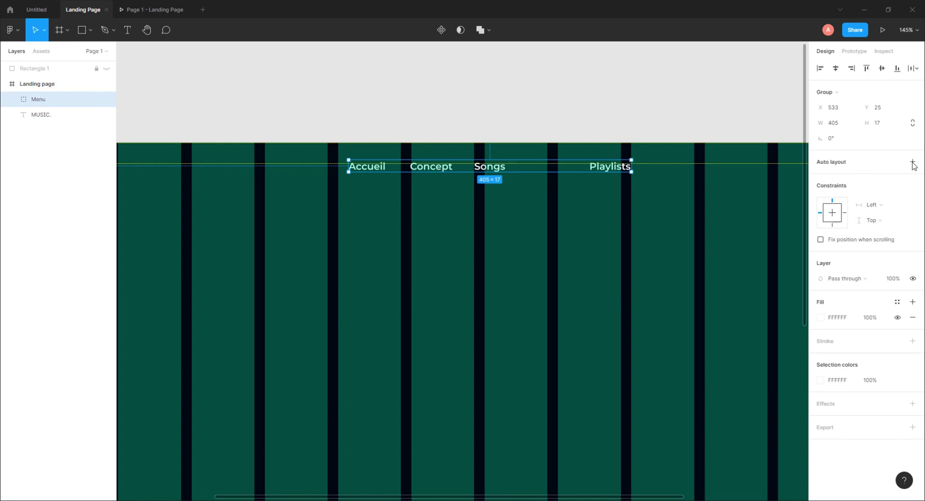
# Apply horizontal auto layout with a spacing of 30 to the Menu group and centre it horizontally in the frame.
pyautogui.hotkey('shift', 'a')
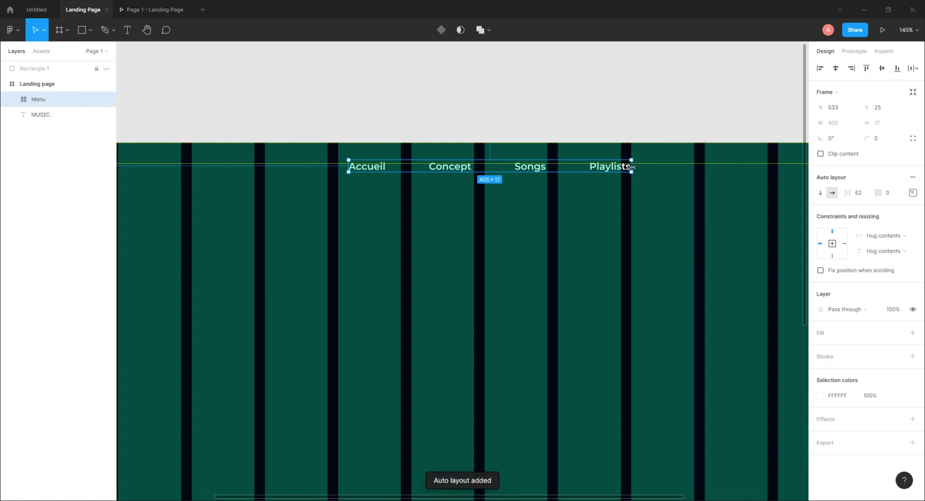
pyautogui.moveTo(846, 193); pyautogui.dragTo(819, 194)
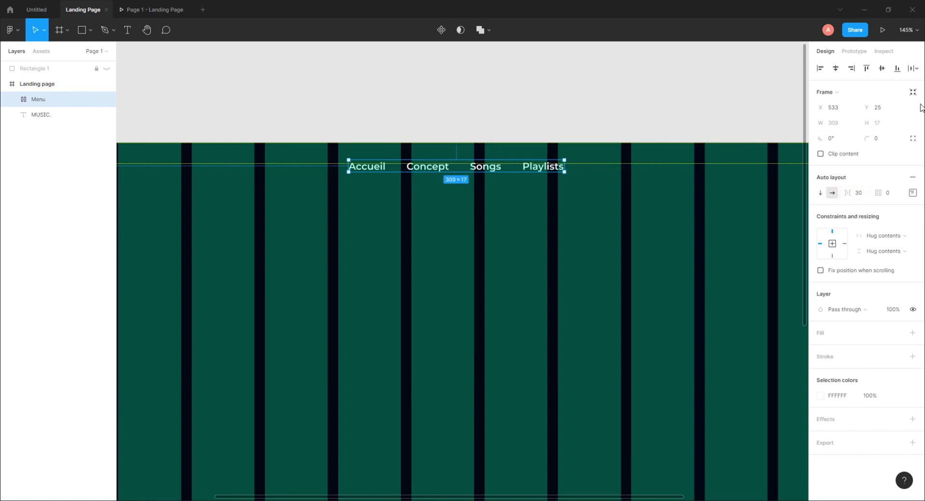
pyautogui.click(836, 68)
pyautogui.click(534, 111)
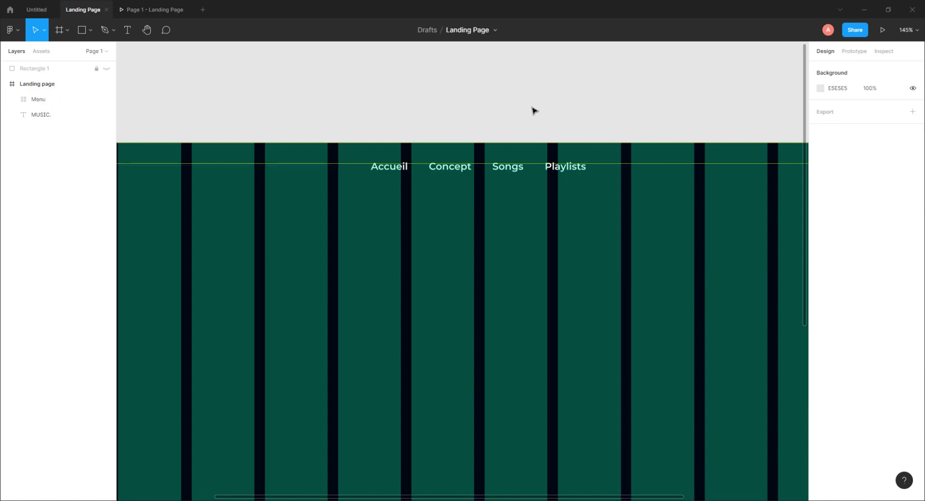
# Nudge the Menu down to Y 26 to line it up with the MUSIC. logo, and deselect it.
pyautogui.click(457, 173)
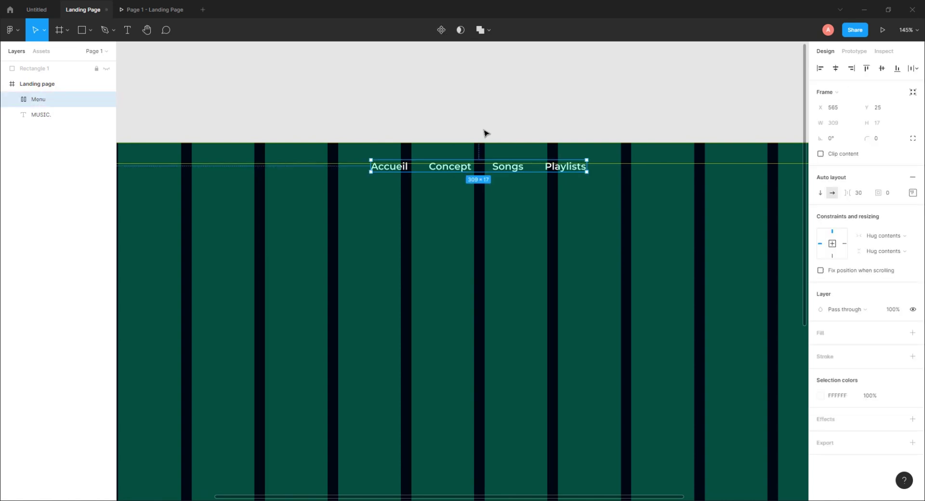
pyautogui.press('Down')
pyautogui.scroll(-3, 445, 220)
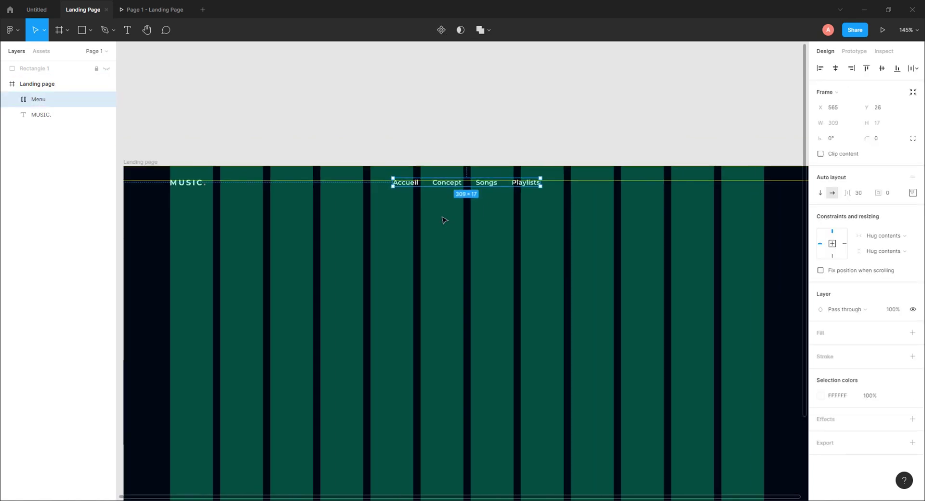
pyautogui.click(195, 185)
pyautogui.click(549, 210)
# Duplicate the Playlists text out of the Menu to X 1151, Y 26 and change the copy's text to "Inscription".
pyautogui.moveTo(524, 229); pyautogui.dragTo(446, 221)
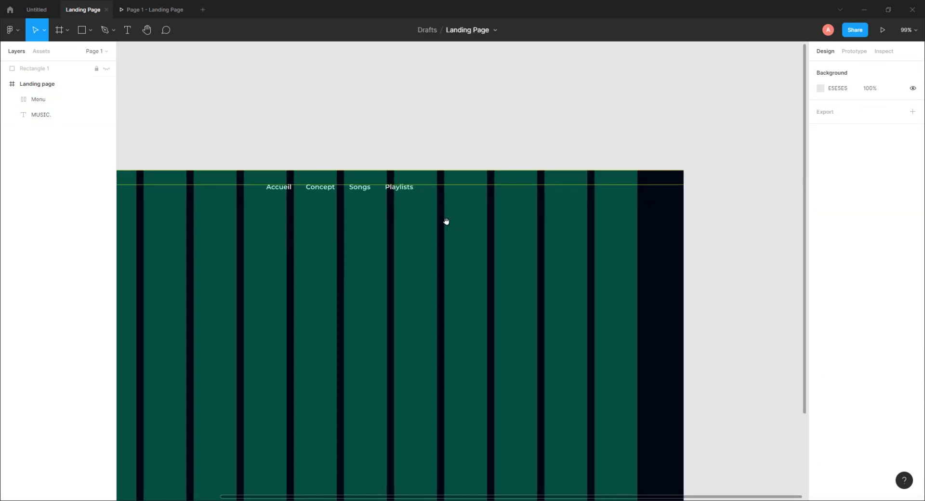
pyautogui.scroll(5, 448, 212)
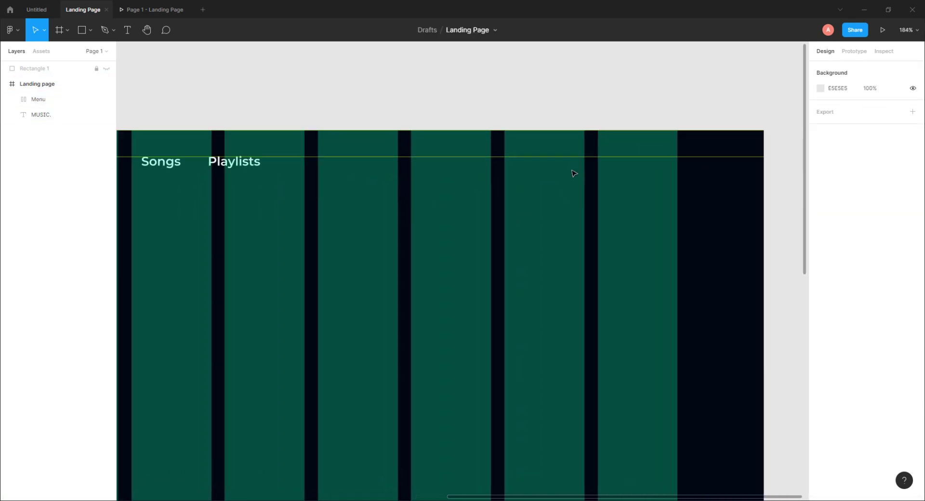
pyautogui.click(230, 166)
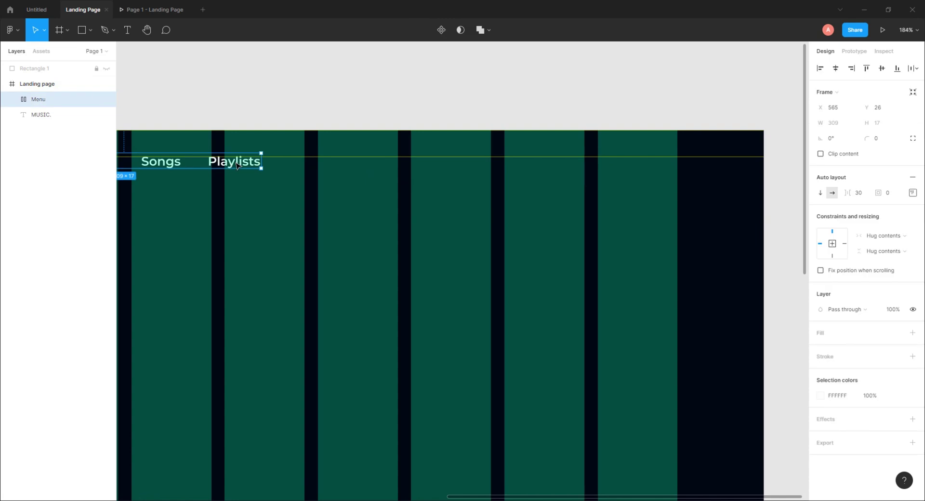
pyautogui.click(234, 163)
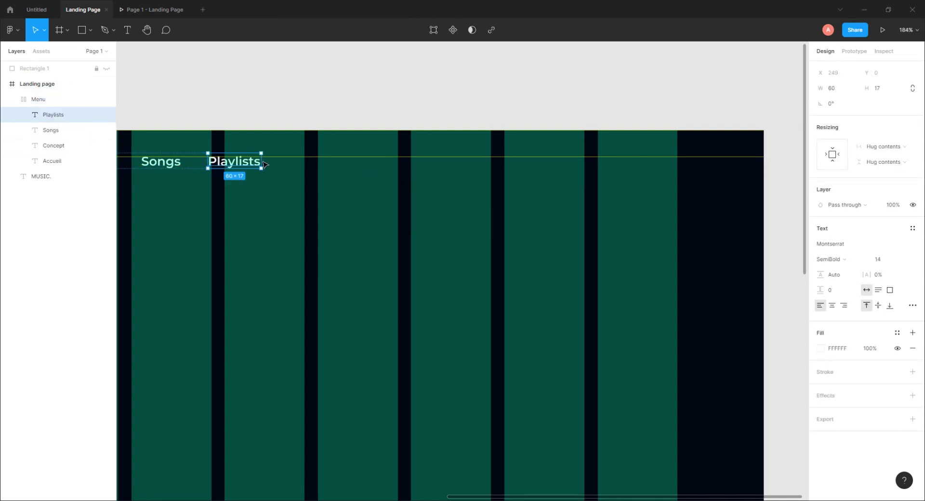
pyautogui.moveTo(218, 164); pyautogui.dragTo(396, 163)
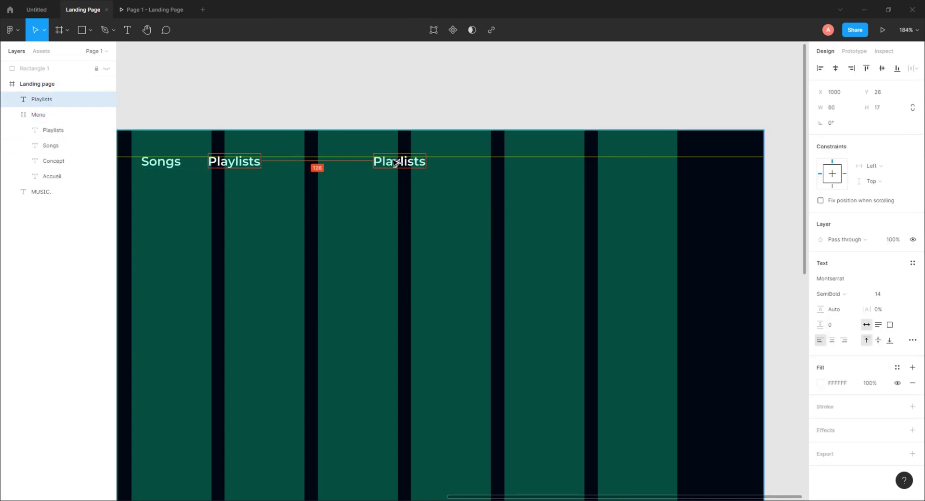
pyautogui.click(12, 115)
pyautogui.moveTo(407, 163); pyautogui.dragTo(530, 164)
pyautogui.doubleClick(530, 165)
pyautogui.write('Inscription')
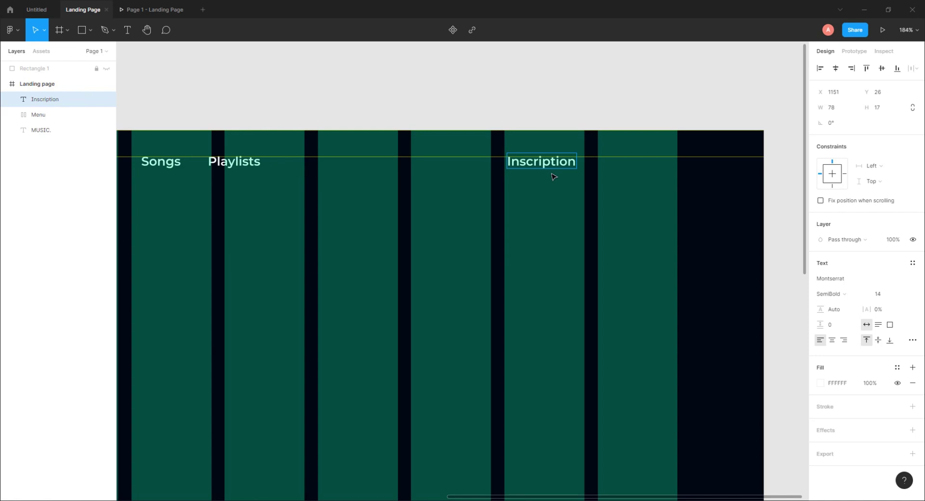
pyautogui.press('Escape')
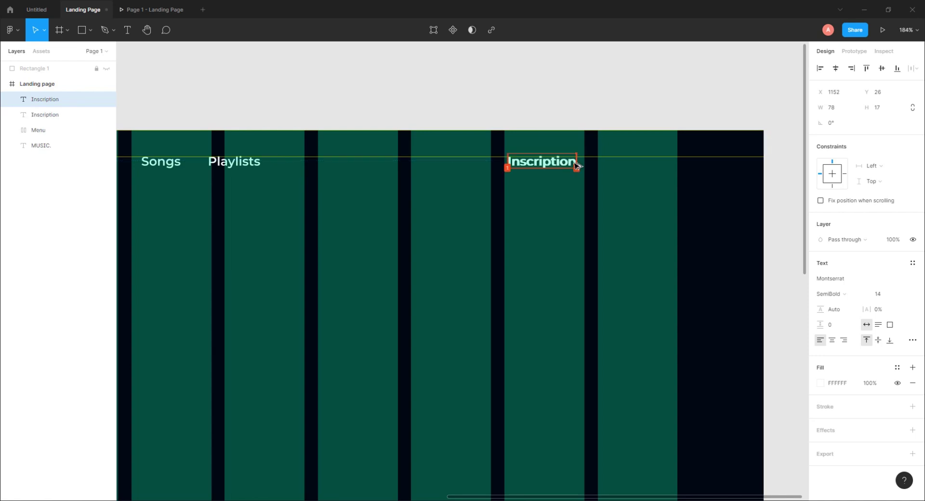
# Duplicate the Inscription text along the same line to X 1259 and change the copy's text to "Connexion".
pyautogui.moveTo(545, 164); pyautogui.dragTo(641, 163)
pyautogui.doubleClick(643, 166)
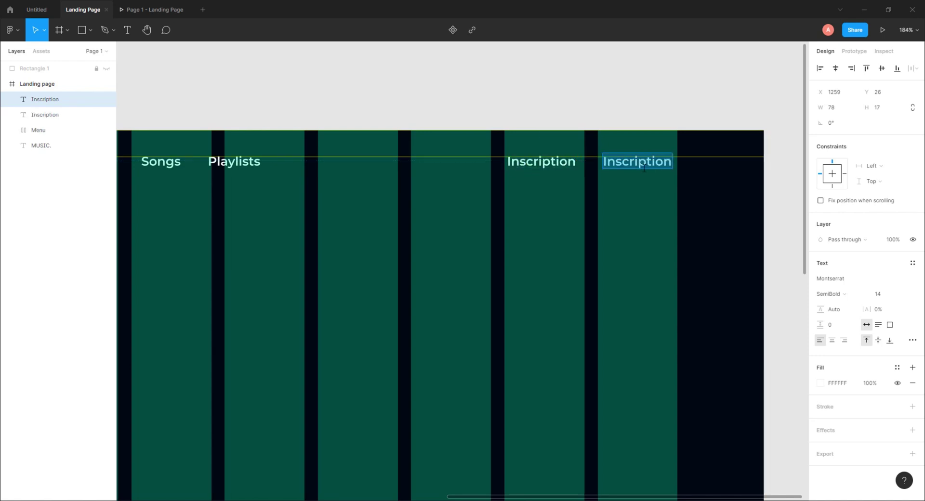
pyautogui.write('Cone')
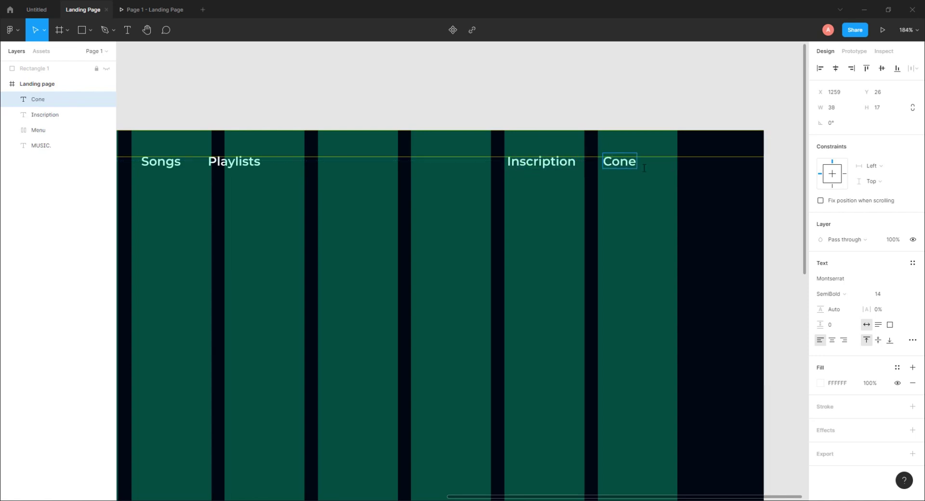
pyautogui.press('BackSpace')
pyautogui.write('nexion')
pyautogui.press('Escape')
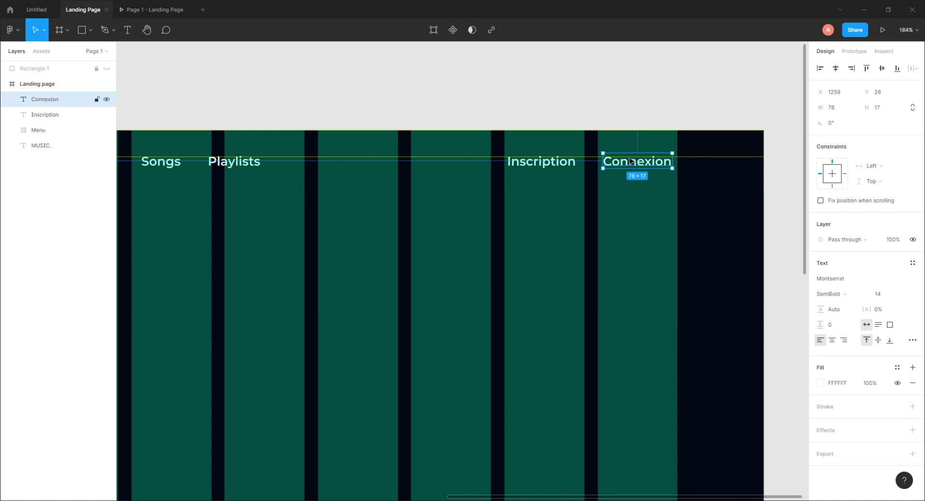
# Rearrange the two account links so Connexion comes before Inscription, and move Inscription to X 1248.
pyautogui.moveTo(630, 161); pyautogui.dragTo(554, 165)
pyautogui.keyDown('shift'); pyautogui.click(519, 164); pyautogui.keyUp('shift')
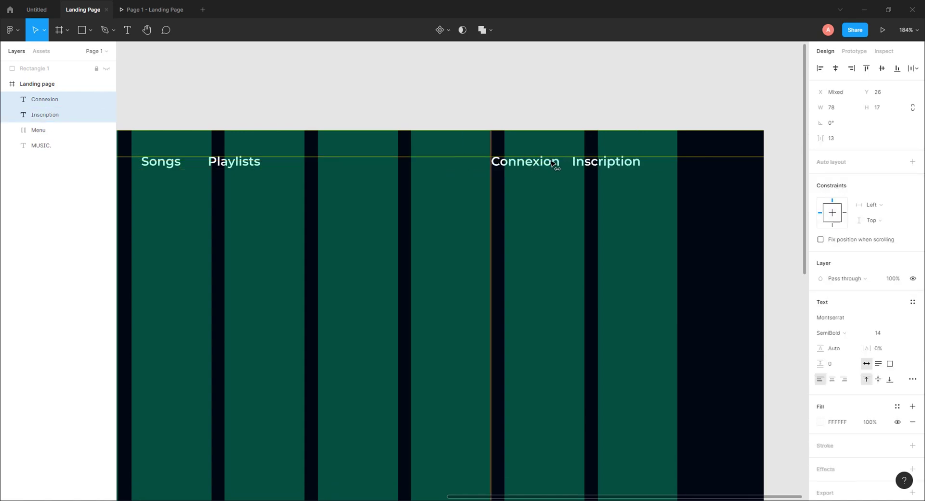
pyautogui.click(592, 104)
pyautogui.click(600, 166)
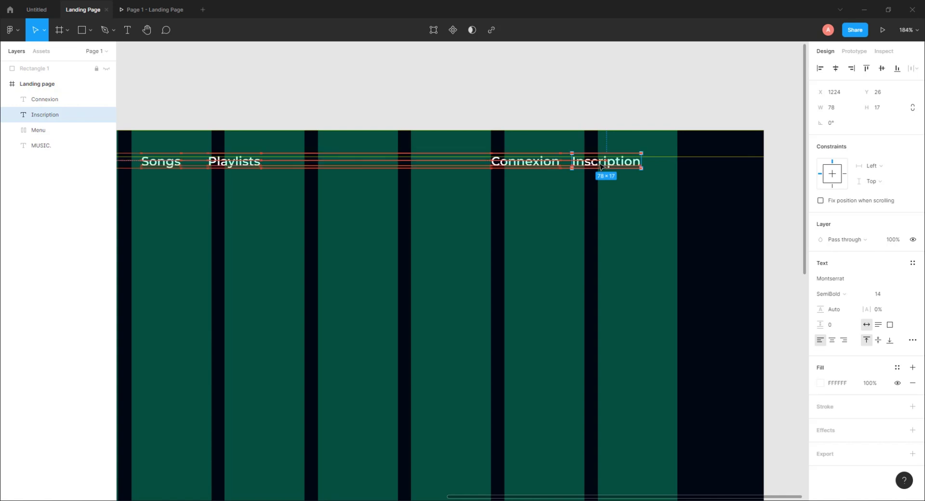
pyautogui.moveTo(600, 167); pyautogui.dragTo(623, 169)
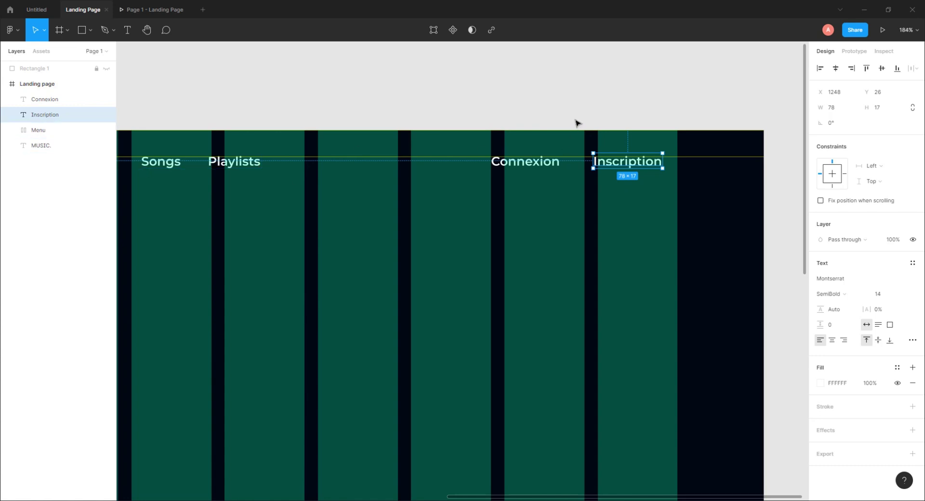
# Draw a rectangle of about 109 × 34 around the Inscription text and place its layer beneath the text.
pyautogui.press('r')
pyautogui.moveTo(581, 146)
pyautogui.mouseDown()
pyautogui.moveTo(655, 177)
pyautogui.moveTo(677, 176)
pyautogui.mouseUp()
pyautogui.moveTo(54, 102); pyautogui.dragTo(56, 138)
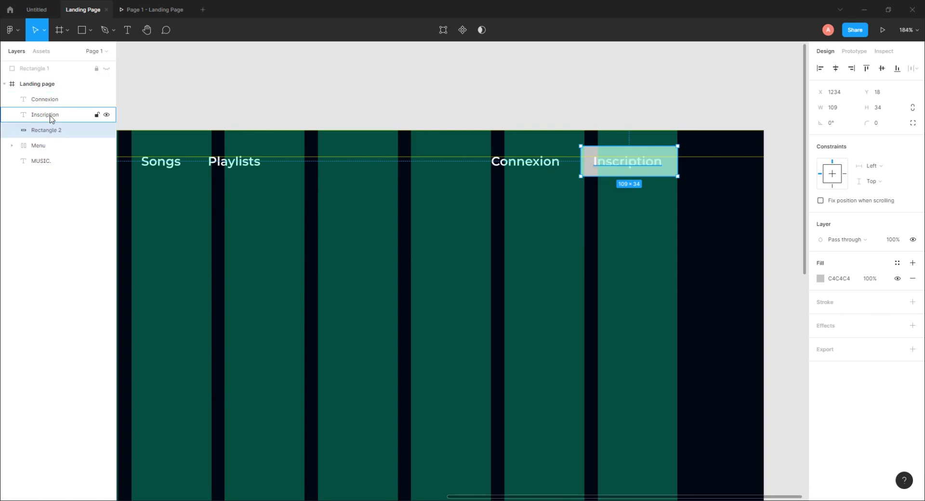
# Group the rectangle with the Inscription text and rename the group "incription".
pyautogui.keyDown('shift'); pyautogui.click(52, 117); pyautogui.keyUp('shift')
pyautogui.hotkey('ctrl', 'g')
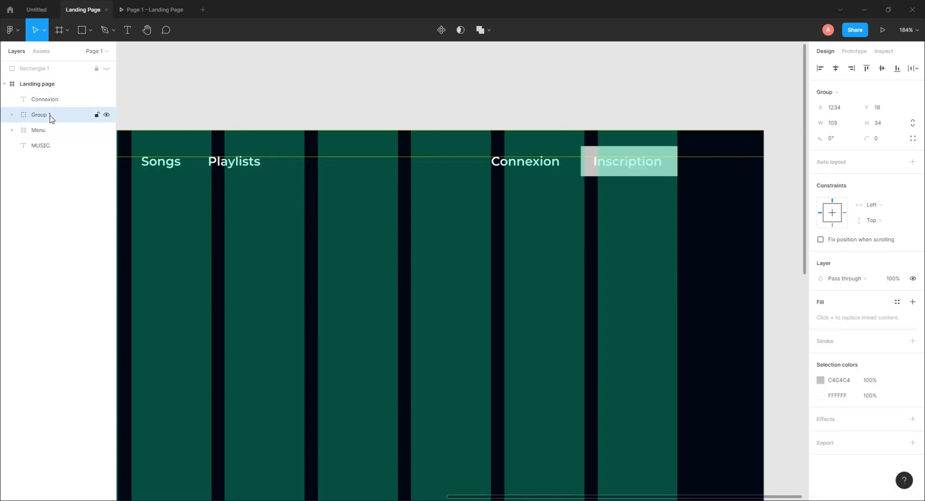
pyautogui.doubleClick(38, 116)
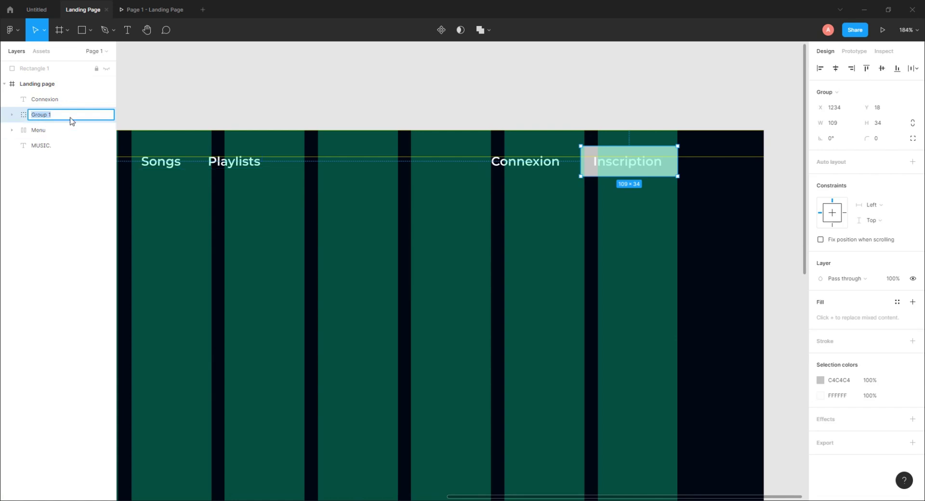
pyautogui.write('incription')
pyautogui.press('Return')
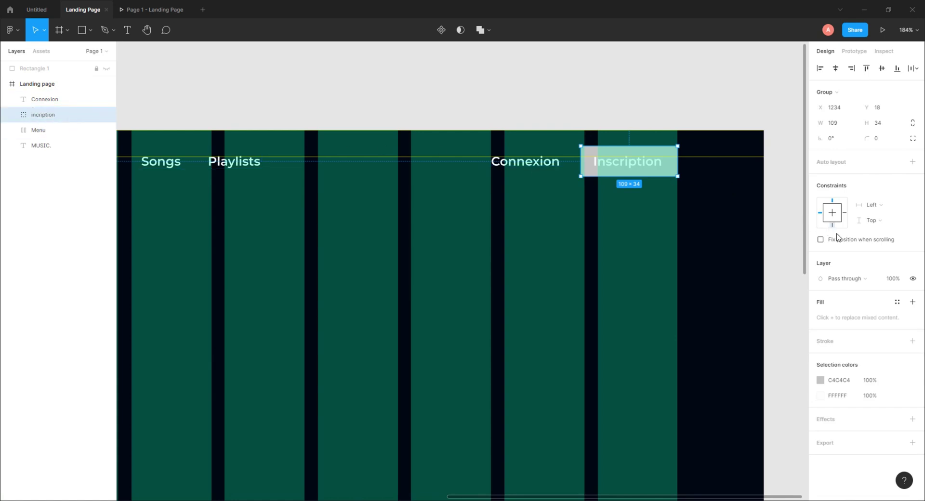
# Apply auto layout to the incription group and set its corner radius to 52.
pyautogui.hotkey('shift', 'a')
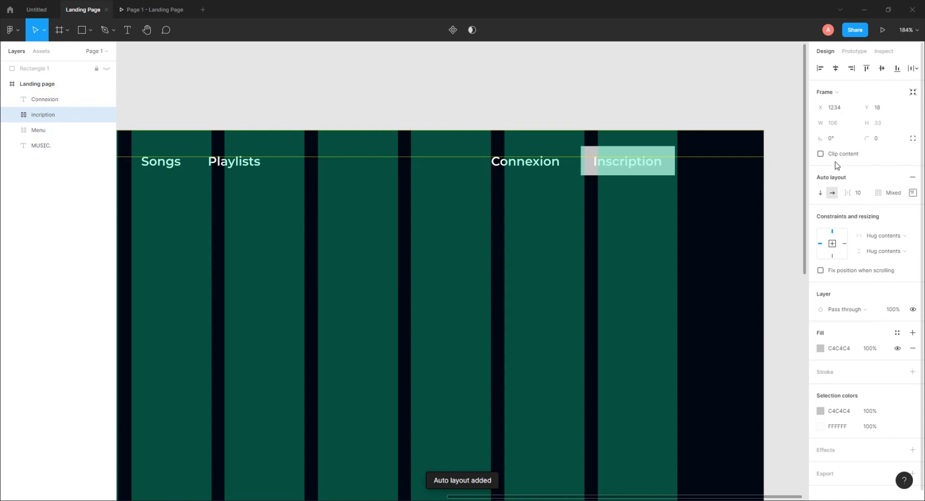
pyautogui.moveTo(866, 138); pyautogui.dragTo(906, 138)
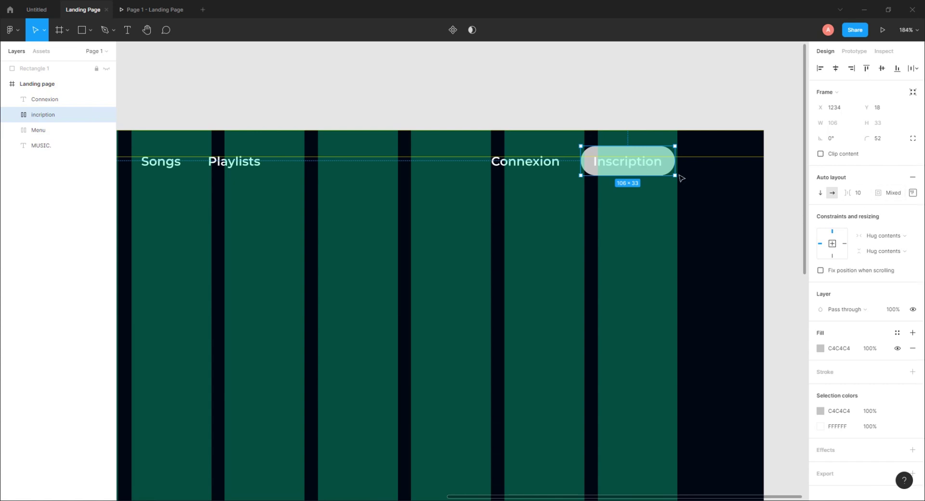
# Set the incription button's auto layout padding to 9 top, 12 bottom and 25 on both the left and right.
pyautogui.click(912, 193)
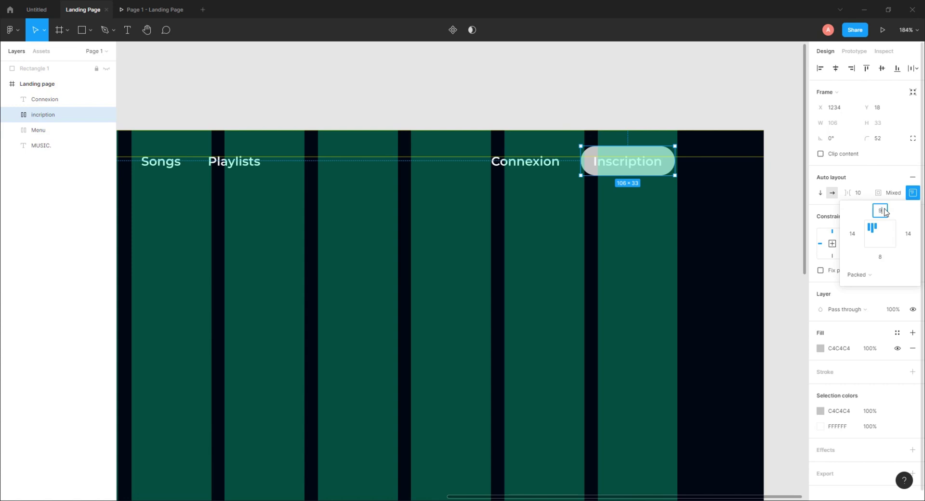
pyautogui.click(880, 257)
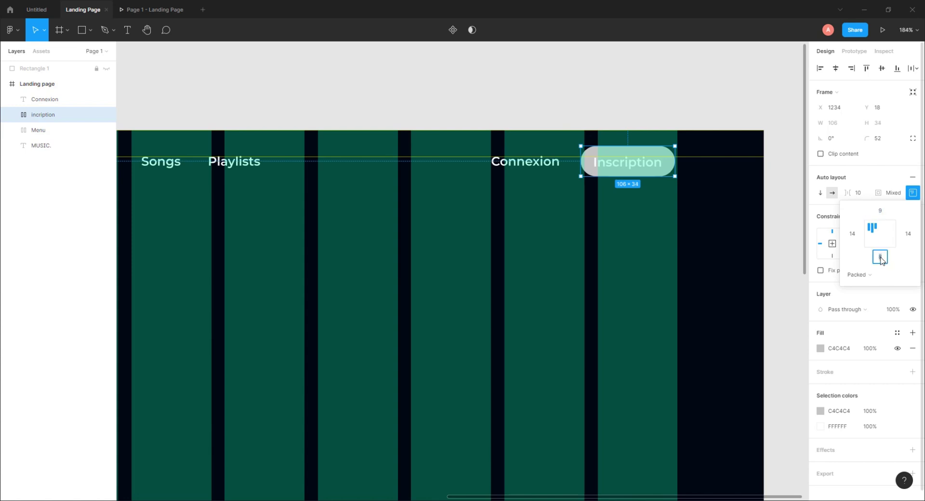
pyautogui.write('12')
pyautogui.press('Return')
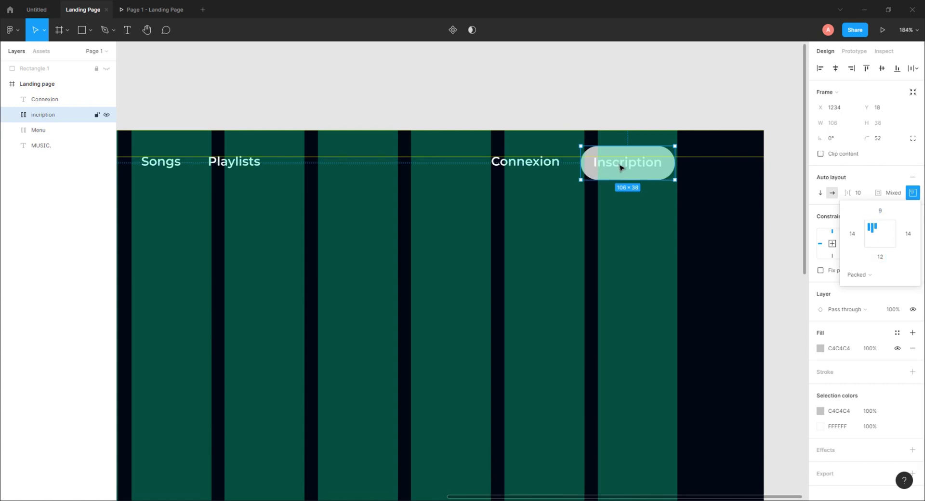
pyautogui.click(851, 234)
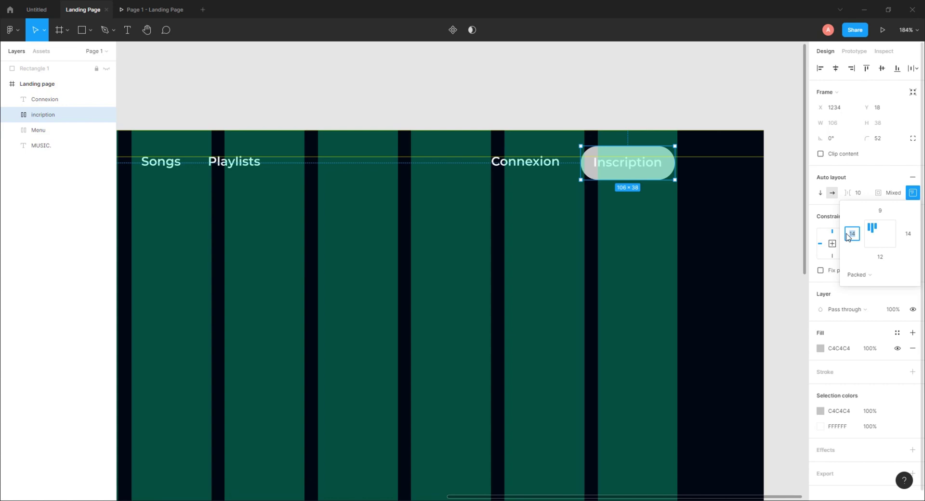
pyautogui.write('25')
pyautogui.press('Return')
pyautogui.click(908, 234)
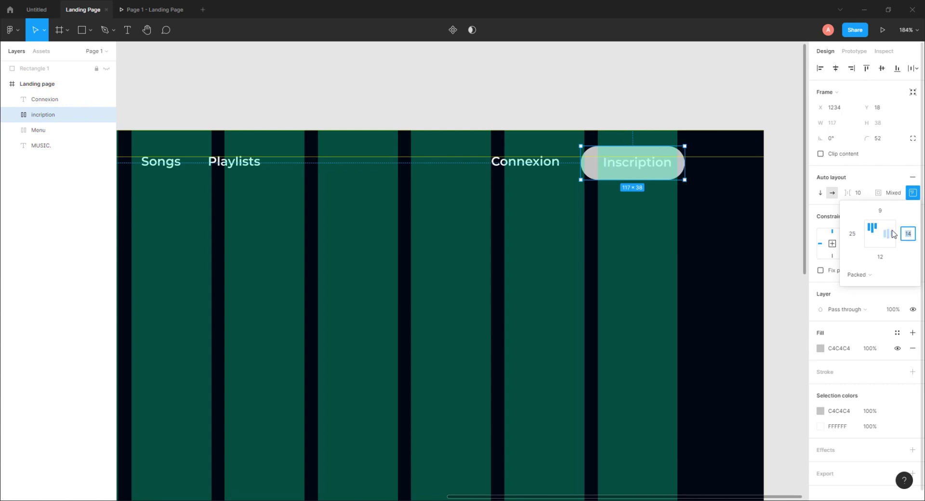
pyautogui.write('25')
pyautogui.press('Return')
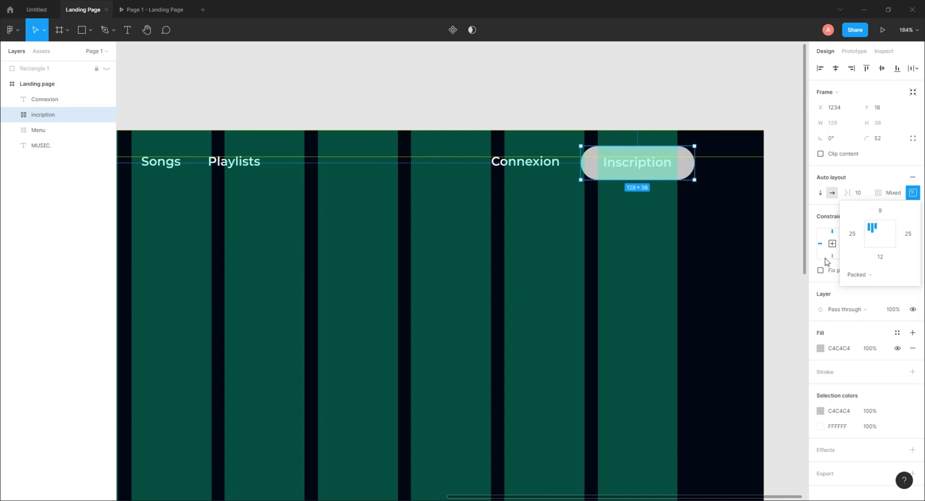
# Fill the incription button with pink FF4D6D and move it to X 1215, flush with the last grid column's outer edge.
pyautogui.click(820, 348)
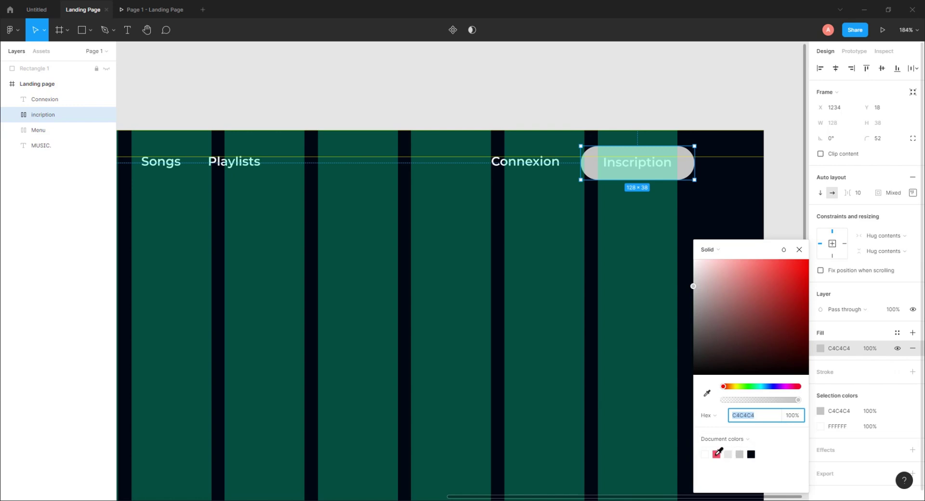
pyautogui.click(716, 454)
pyautogui.moveTo(644, 170); pyautogui.dragTo(629, 168)
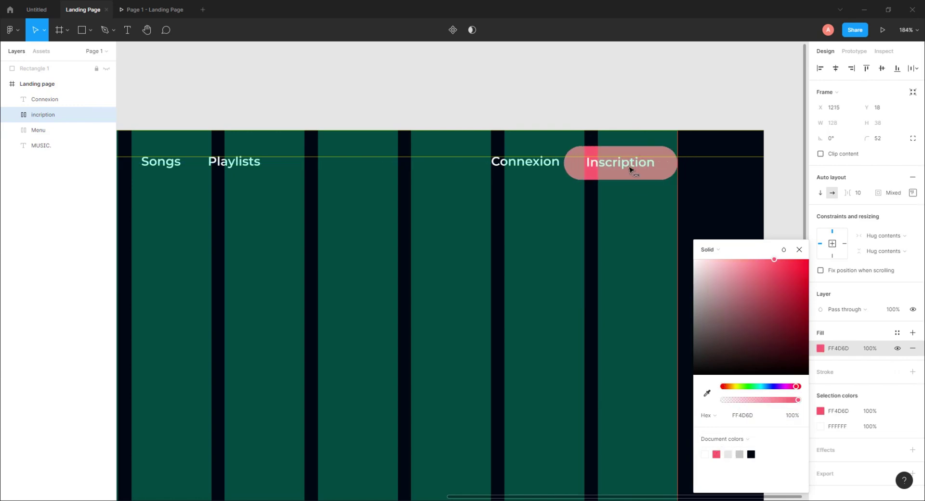
# Move the Connexion text to X 1118, keeping it at Y 26, to leave a gap before the Inscription button.
pyautogui.moveTo(536, 165); pyautogui.dragTo(542, 167)
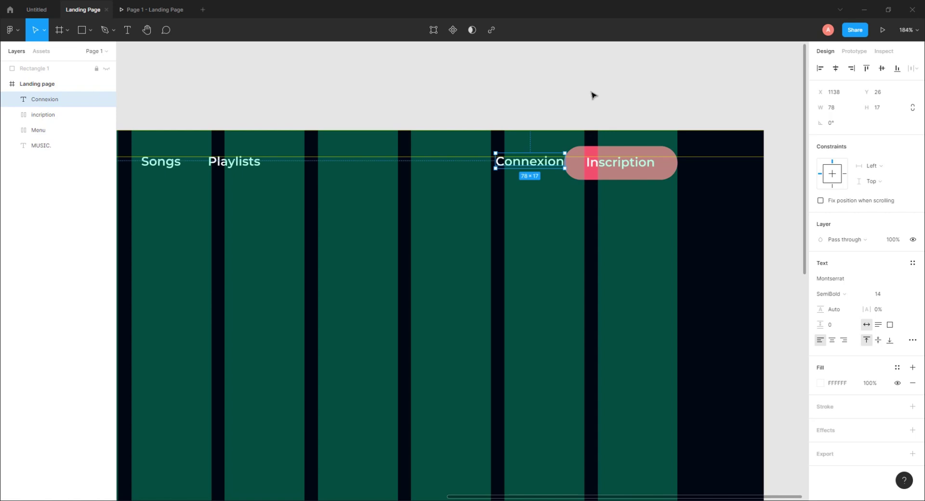
pyautogui.hotkey('shift', 'Left')
pyautogui.hotkey('shift', 'Left')
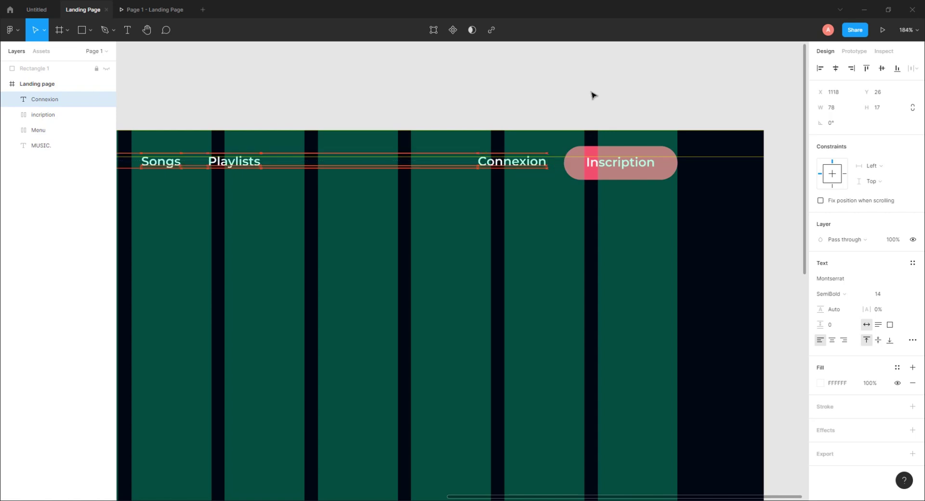
pyautogui.click(592, 94)
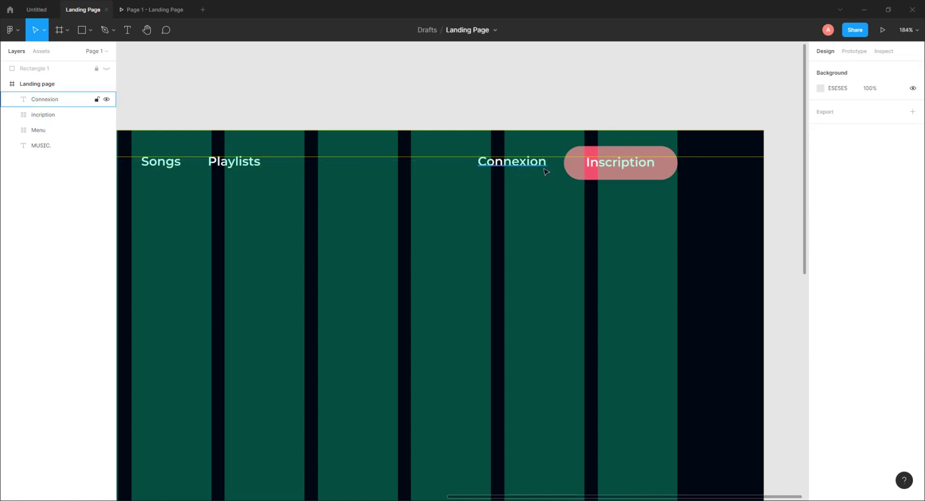
# Examine the header's spacing and alignment in the prototype preview and on the layout grid, ending in the design file.
pyautogui.click(152, 10)
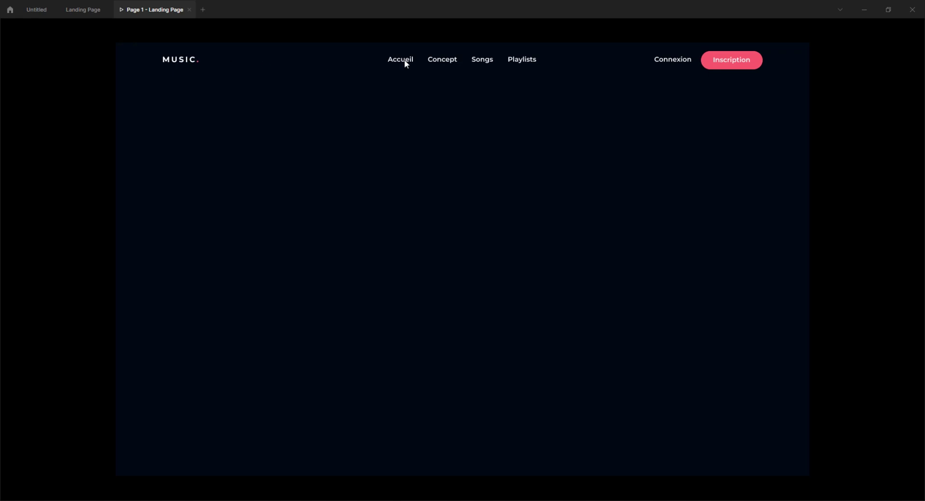
pyautogui.click(93, 12)
pyautogui.scroll(-3, 414, 193)
pyautogui.hscroll(-3, 500, 198)
pyautogui.scroll(2, 616, 169)
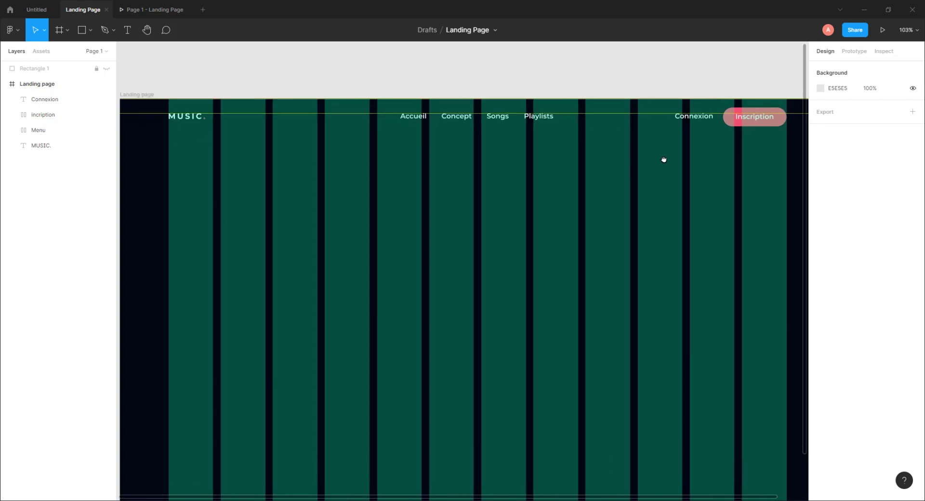
pyautogui.scroll(-1, 551, 154)
pyautogui.click(174, 14)
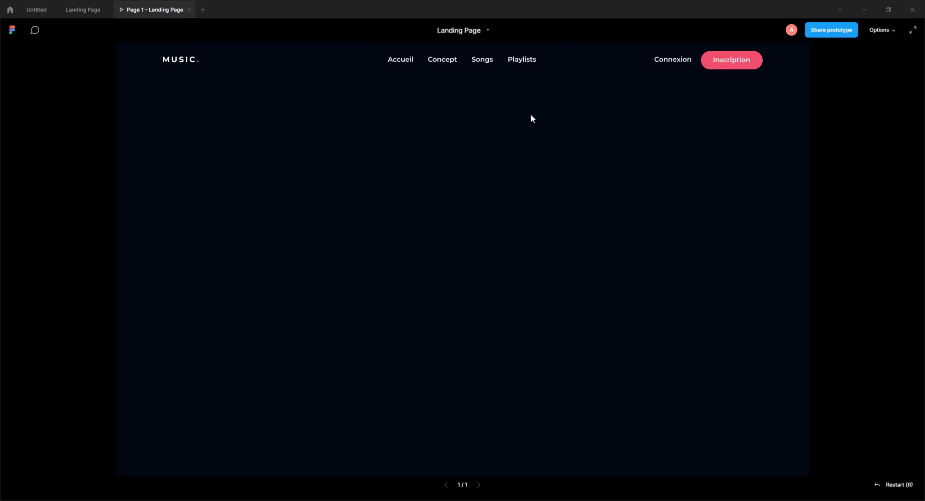
pyautogui.click(83, 9)
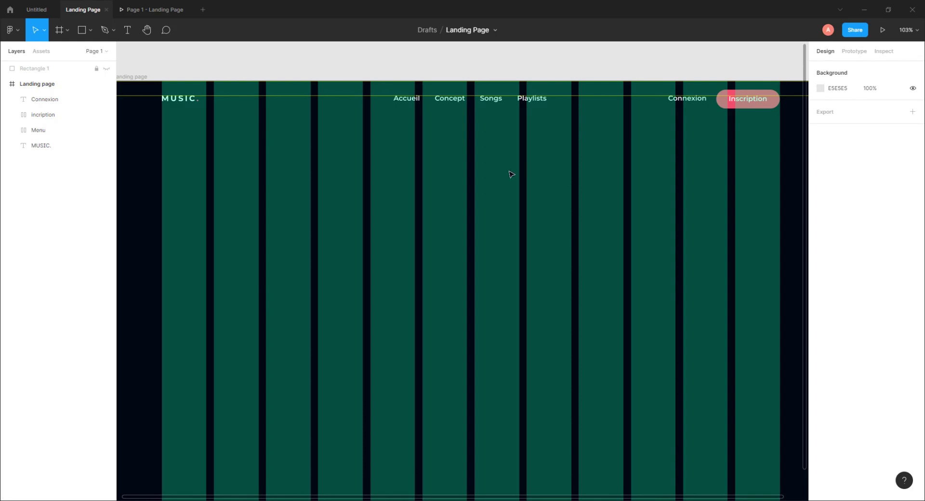
# Correct the spelling of the incription layer's name to "inscription".
pyautogui.click(50, 101)
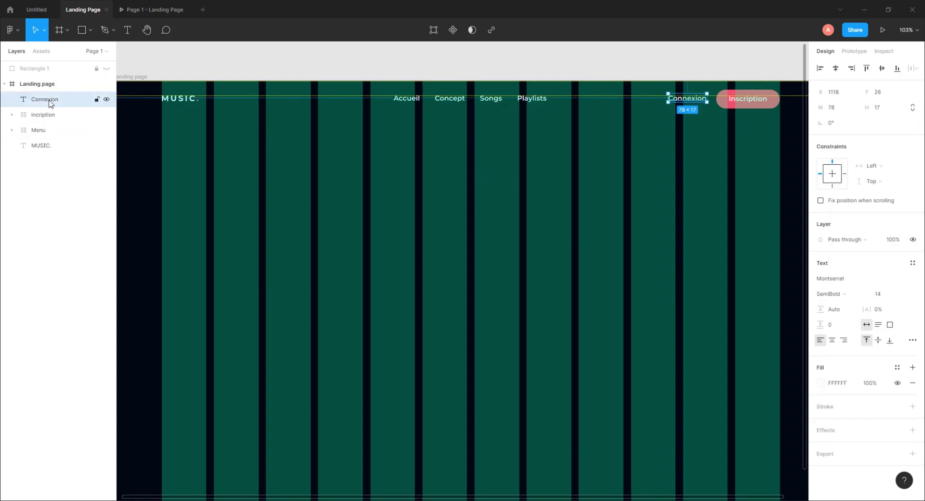
pyautogui.click(37, 116)
pyautogui.doubleClick(37, 116)
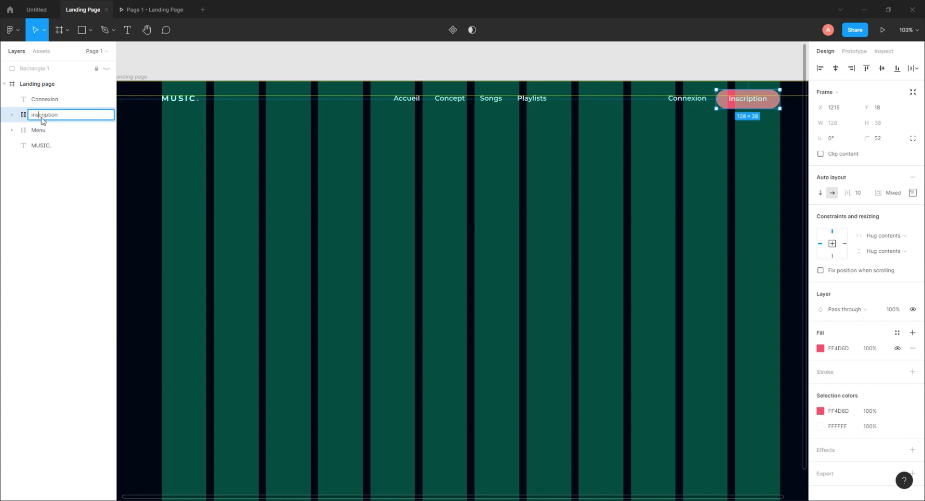
pyautogui.click(41, 129)
# Group the Connexion, inscription, Menu and MUSIC. layers and rename the group "Header".
pyautogui.click(49, 101)
pyautogui.keyDown('shift'); pyautogui.click(48, 115); pyautogui.keyUp('shift')
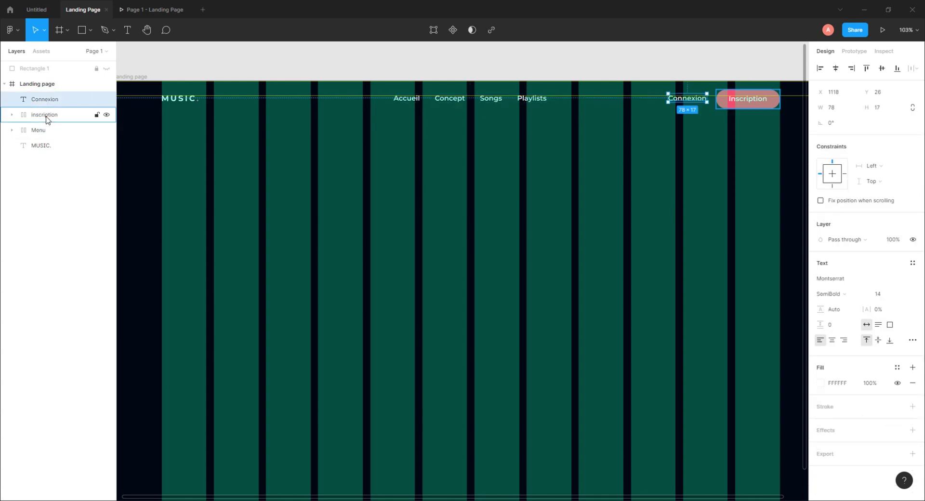
pyautogui.keyDown('shift'); pyautogui.click(47, 131); pyautogui.keyUp('shift')
pyautogui.keyDown('shift'); pyautogui.click(48, 146); pyautogui.keyUp('shift')
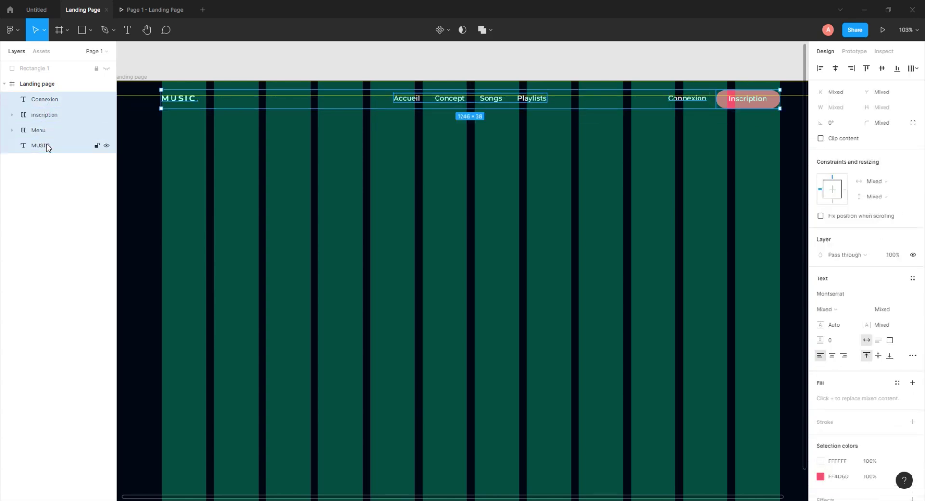
pyautogui.hotkey('ctrl', 'g')
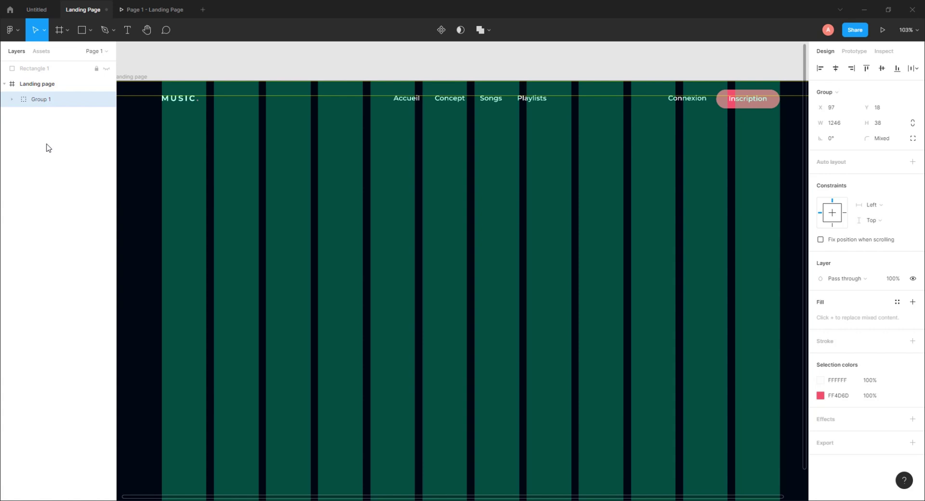
pyautogui.doubleClick(41, 99)
pyautogui.write('Header')
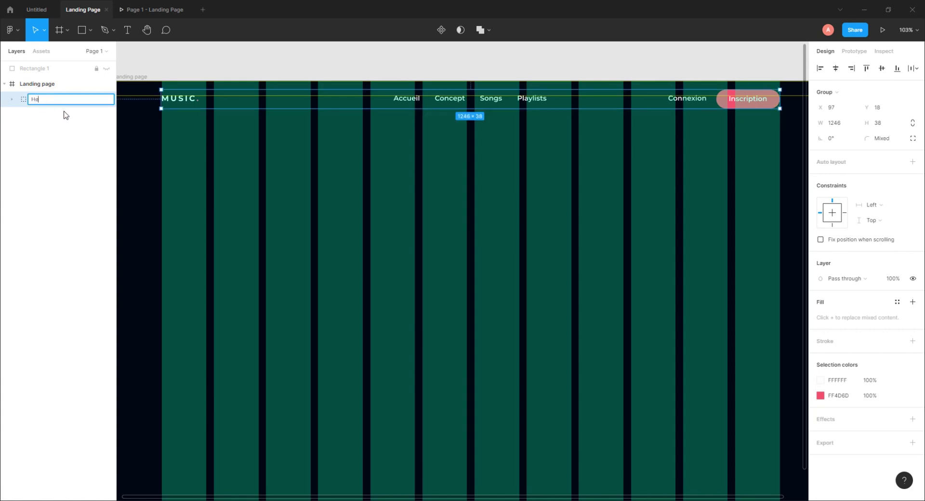
pyautogui.press('Return')
pyautogui.click(377, 69)
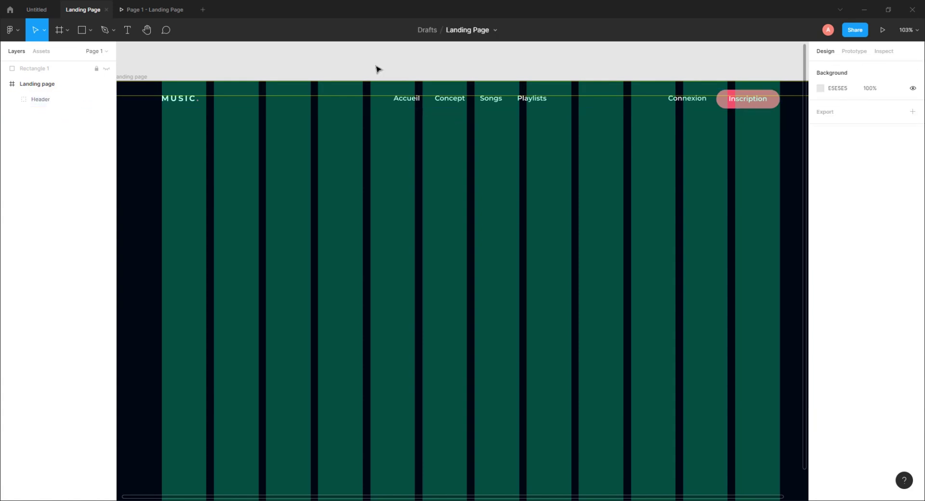
# Nudge the Menu, Connexion and inscription layers slightly down relative to the logo, and check the header in the prototype preview.
pyautogui.scroll(5, 418, 119)
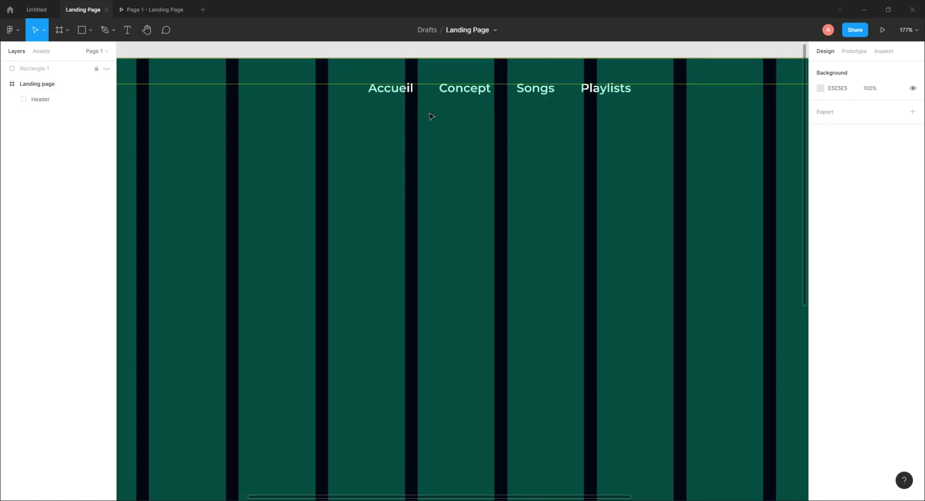
pyautogui.scroll(-2, 494, 126)
pyautogui.moveTo(659, 176); pyautogui.dragTo(244, 181)
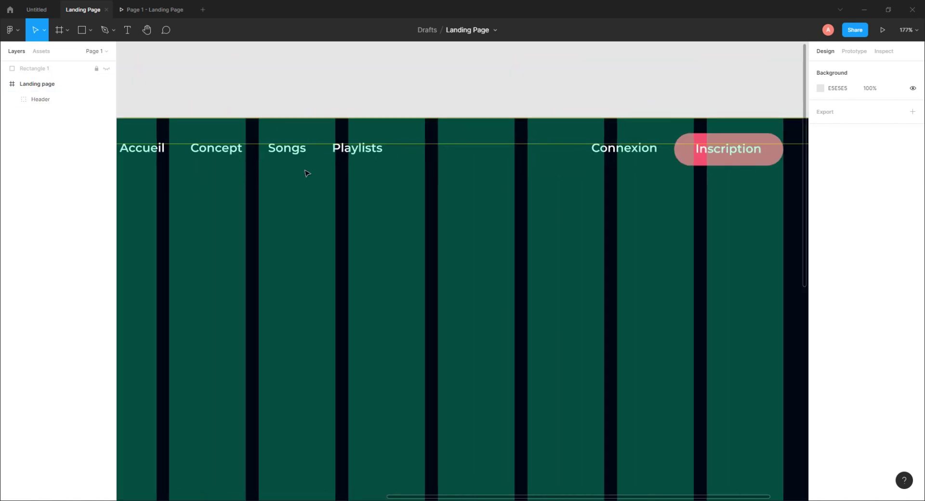
pyautogui.doubleClick(295, 151)
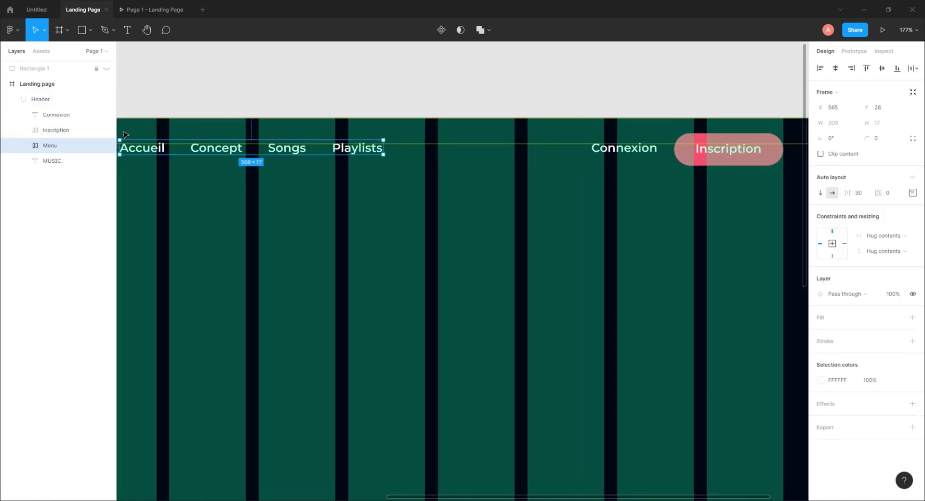
pyautogui.keyDown('shift'); pyautogui.click(631, 150); pyautogui.keyUp('shift')
pyautogui.keyDown('shift'); pyautogui.click(735, 152); pyautogui.keyUp('shift')
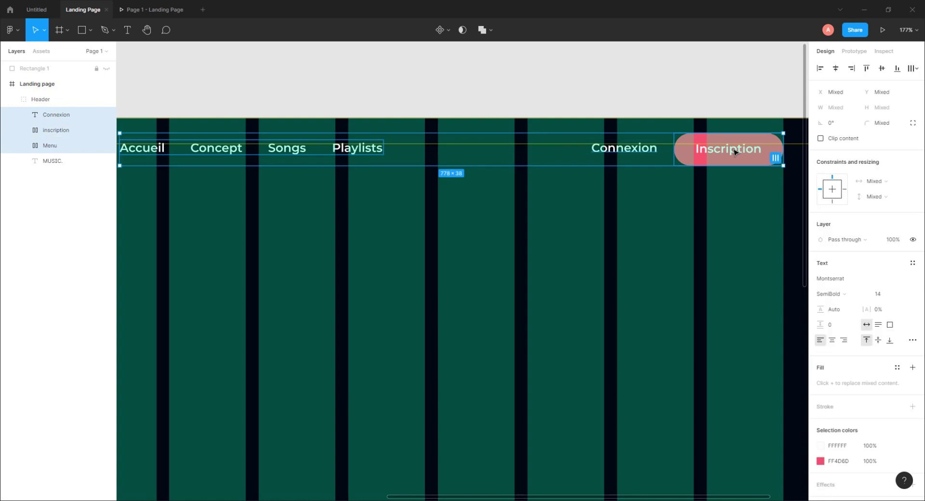
pyautogui.moveTo(734, 152); pyautogui.dragTo(462, 147)
pyautogui.hotkey('ctrl', 'alt', 'Return')
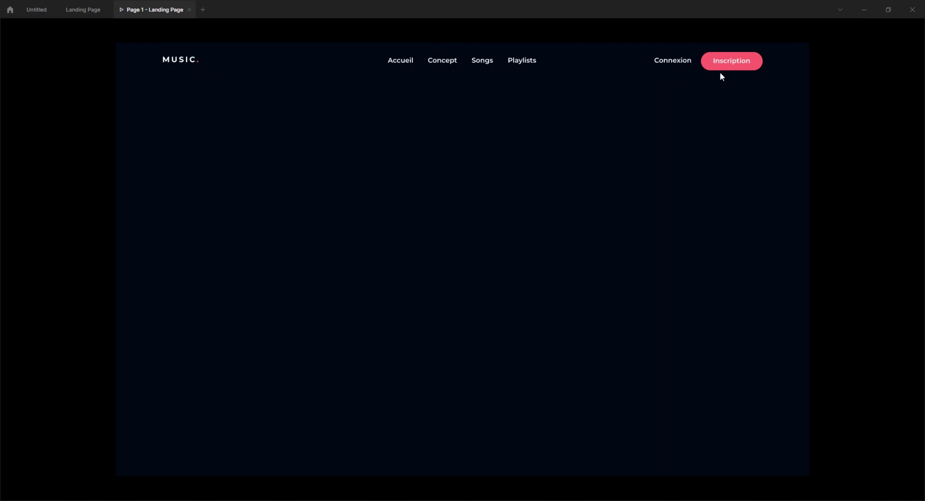
pyautogui.click(78, 9)
pyautogui.click(220, 110)
# Set the fill opacity of the Accueil menu text to 50% and check it in the prototype preview.
pyautogui.hscroll(-5, 392, 159)
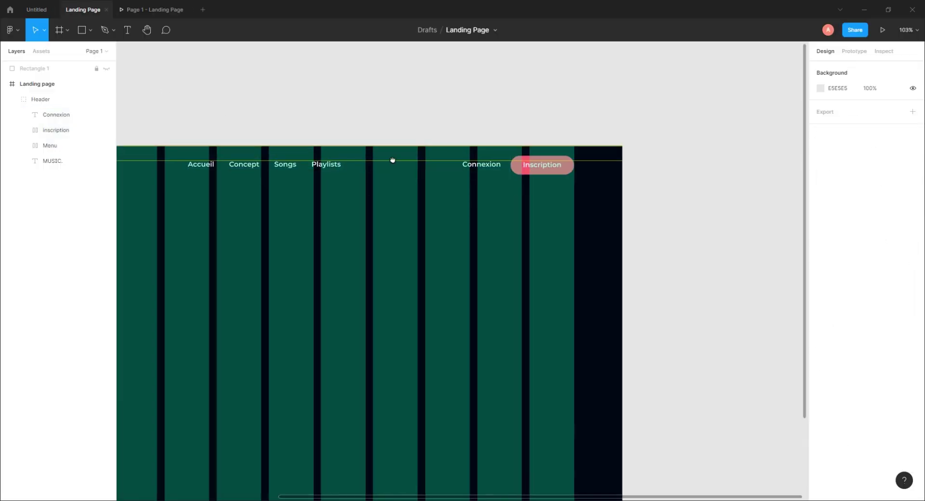
pyautogui.scroll(-1, 451, 147)
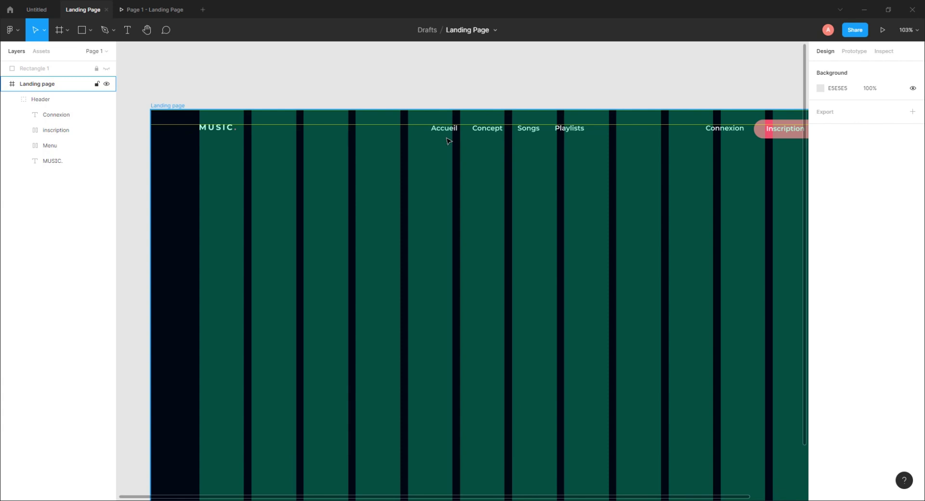
pyautogui.scroll(10, 448, 140)
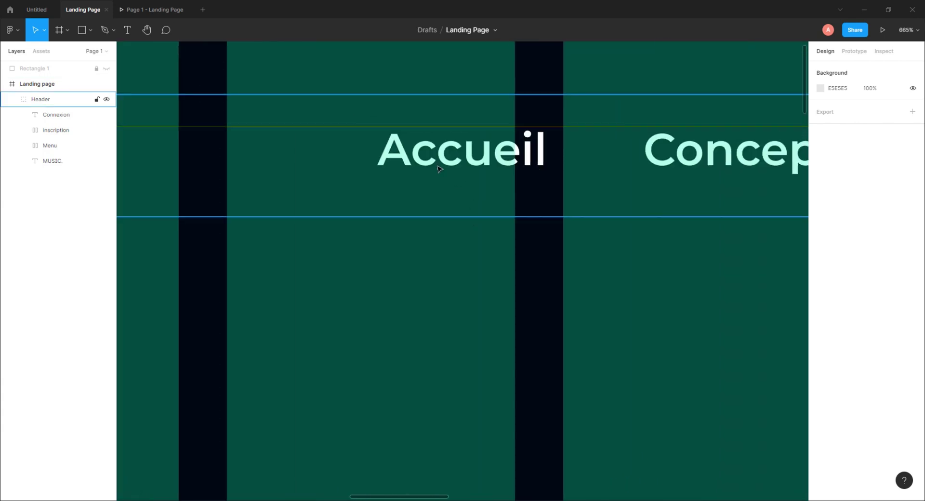
pyautogui.click(447, 162)
pyautogui.click(447, 162)
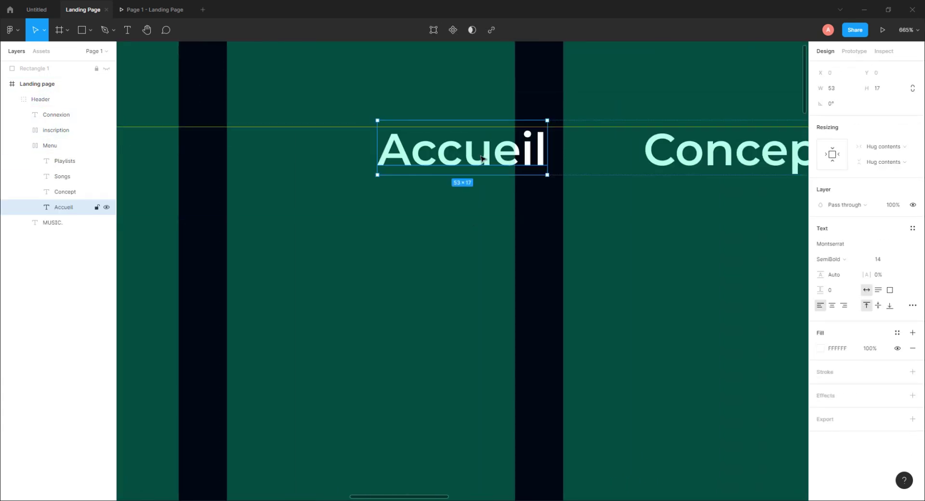
pyautogui.click(870, 348)
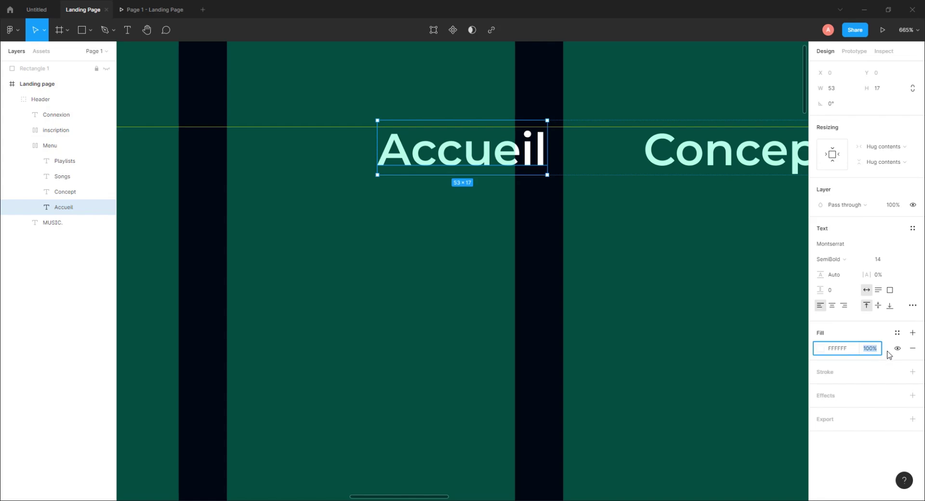
pyautogui.write('50')
pyautogui.press('Return')
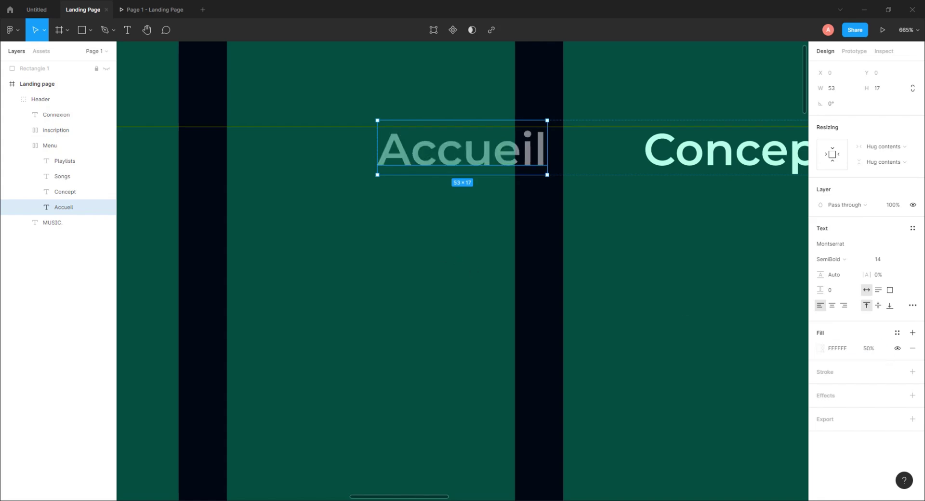
pyautogui.click(133, 12)
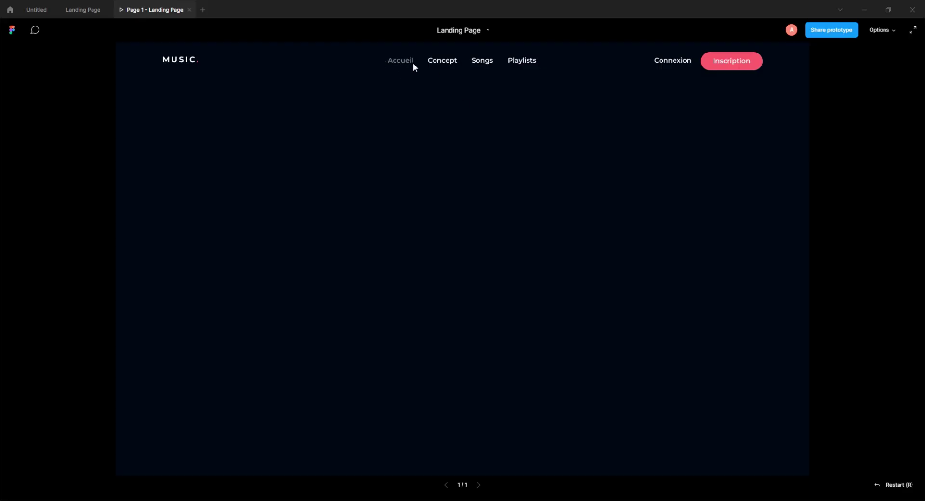
pyautogui.click(89, 13)
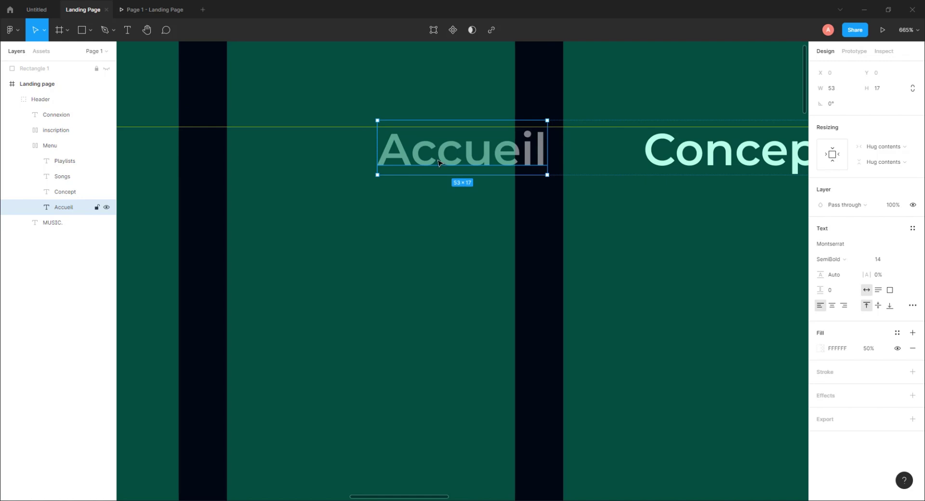
# Import the Unicons analysis icon (uil:analysis) into the Landing page frame using the Iconify plugin, and close the plugin.
pyautogui.click(371, 211)
pyautogui.rightClick(296, 199)
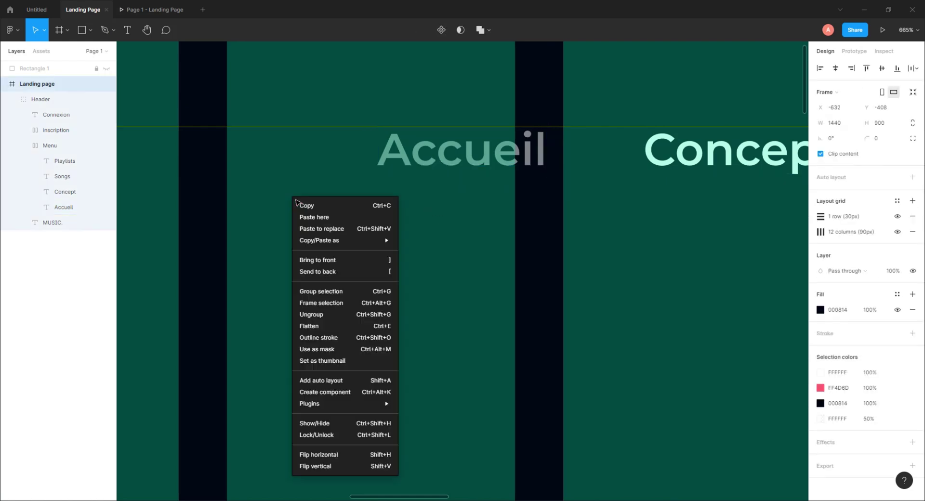
pyautogui.moveTo(366, 404)
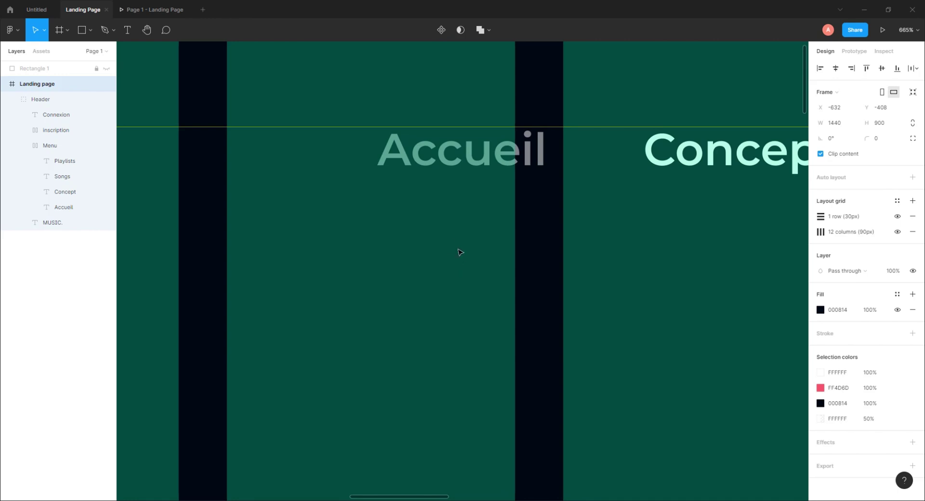
pyautogui.hotkey('ctrl', 'alt', 'p')
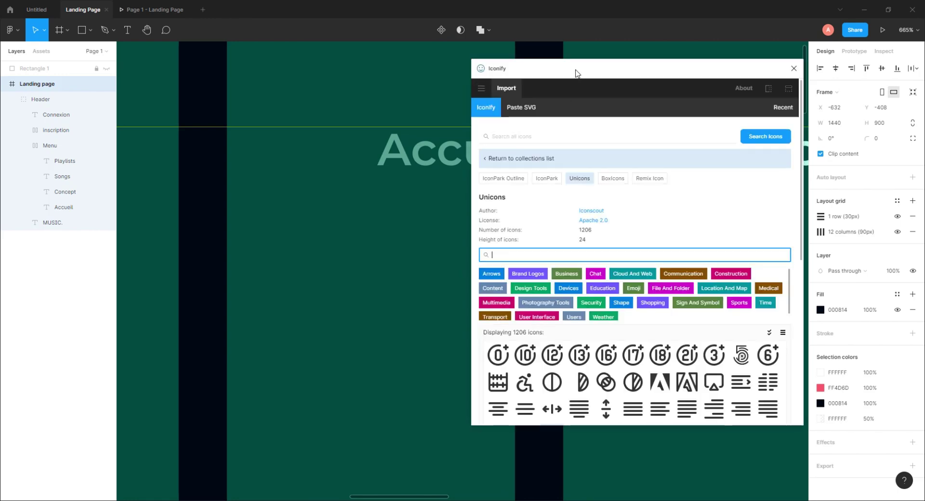
pyautogui.moveTo(576, 72); pyautogui.dragTo(611, 63)
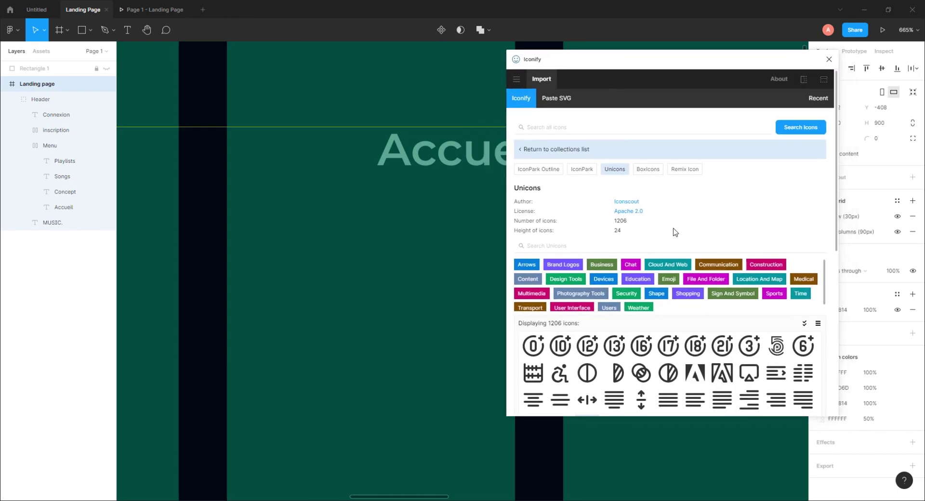
pyautogui.scroll(-3, 675, 231)
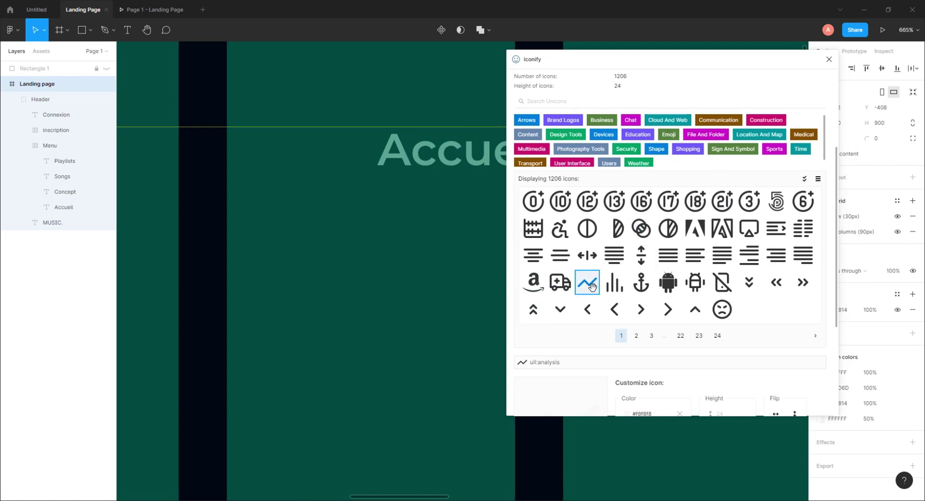
pyautogui.scroll(-3, 626, 284)
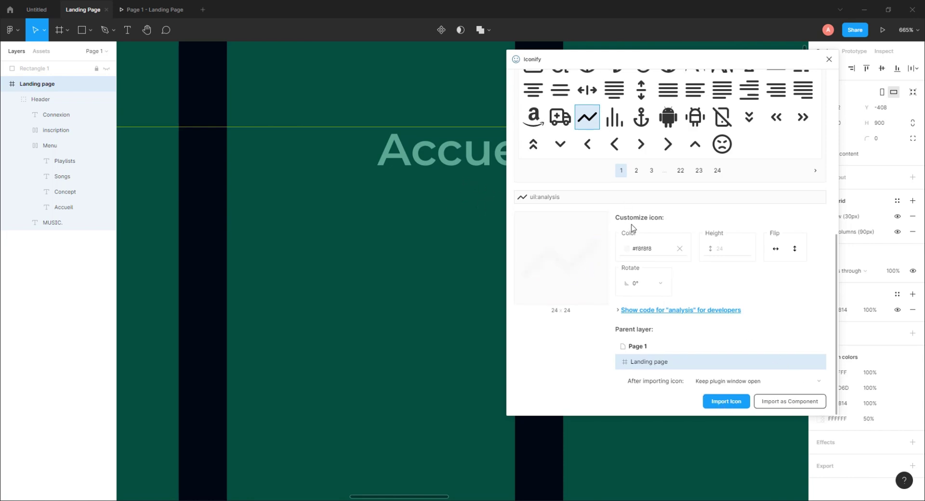
pyautogui.scroll(2, 620, 348)
pyautogui.scroll(-2, 620, 349)
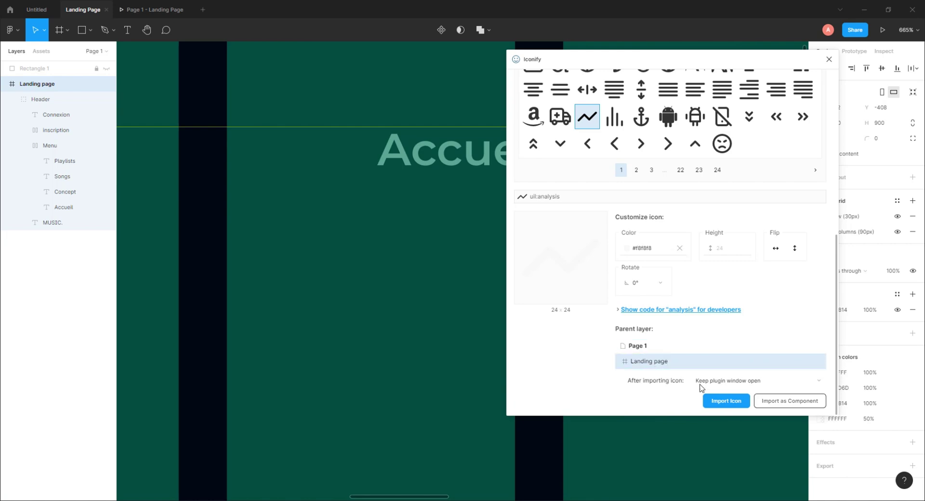
pyautogui.click(726, 401)
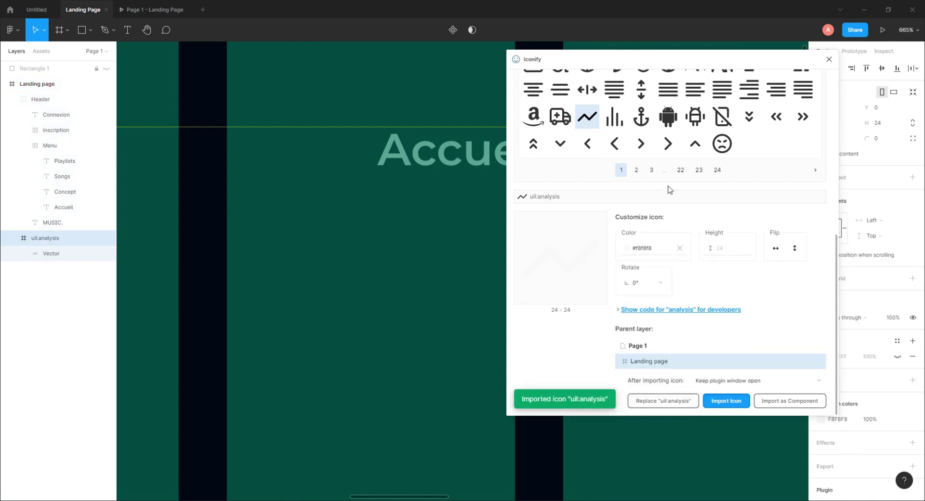
pyautogui.click(828, 60)
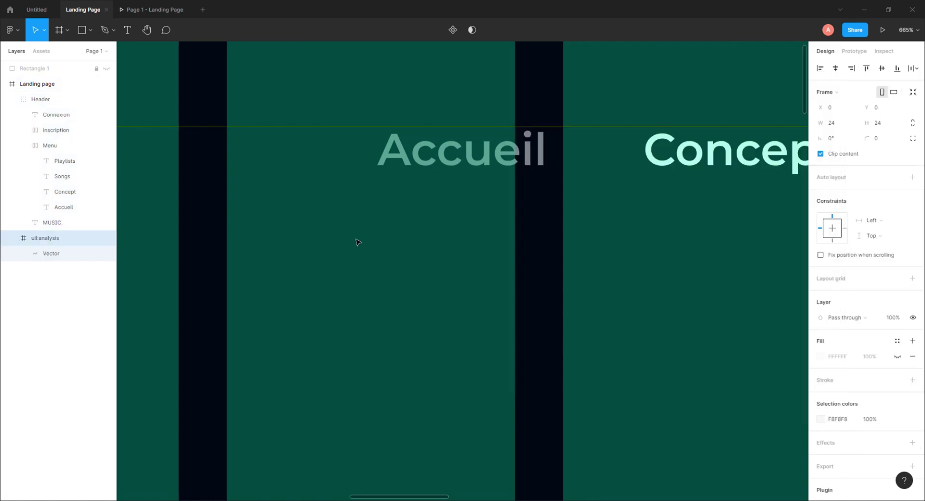
# Ungroup the imported uil:analysis icon frame so that its vector sits directly in the Landing page frame.
pyautogui.scroll(-10, 358, 241)
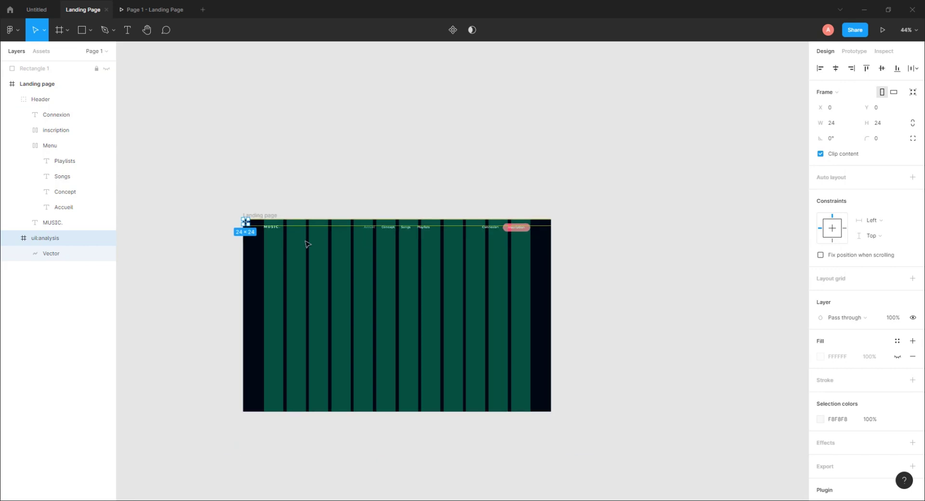
pyautogui.rightClick(42, 239)
pyautogui.click(62, 324)
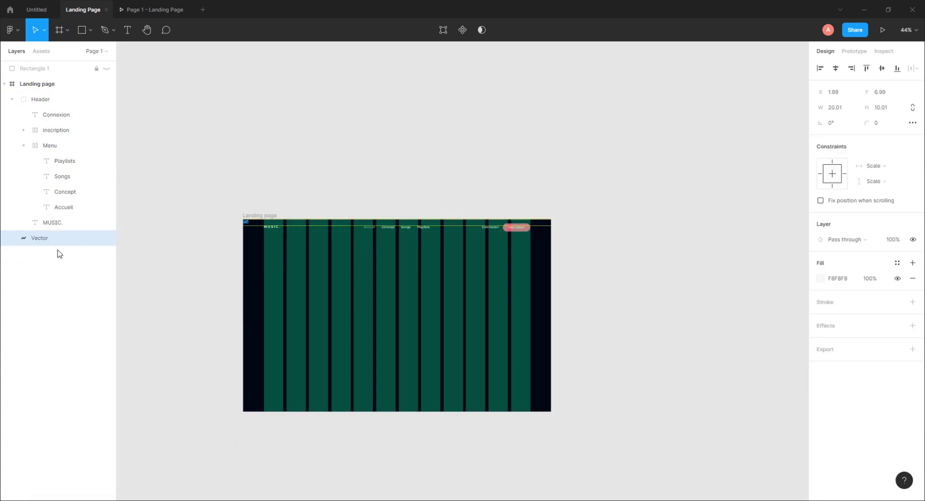
# Rename the icon's vector layer "menu active" and move it into the Header group, between Menu and MUSIC.
pyautogui.doubleClick(40, 239)
pyautogui.write('menu active')
pyautogui.press('Return')
pyautogui.moveTo(46, 240); pyautogui.dragTo(8, 219)
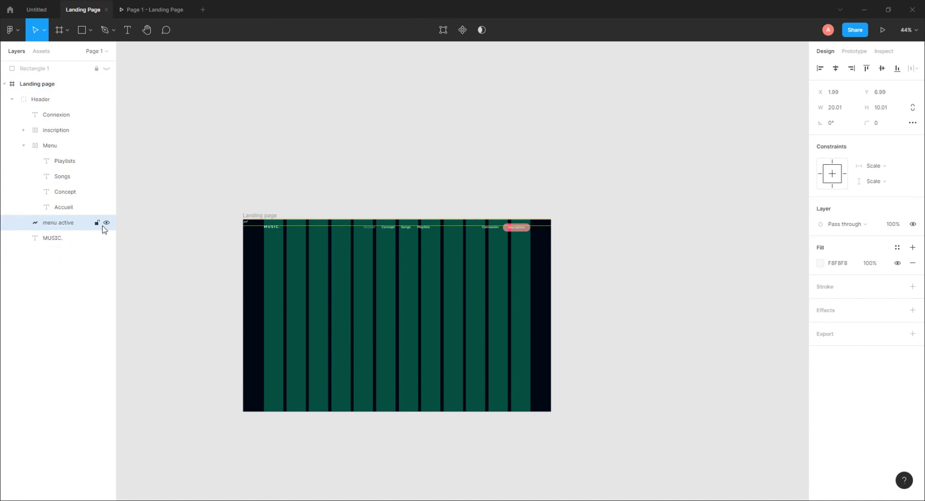
pyautogui.scroll(5, 324, 232)
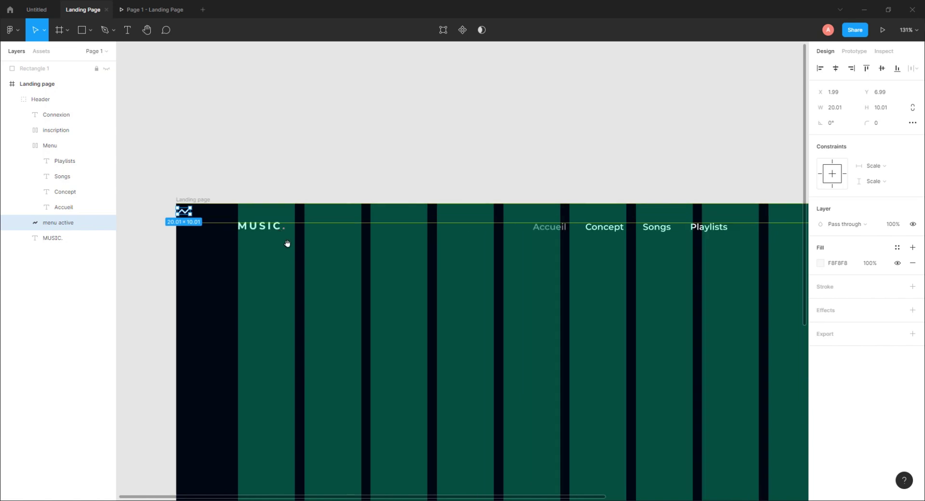
pyautogui.hscroll(-3, 287, 243)
pyautogui.hscroll(6, 407, 241)
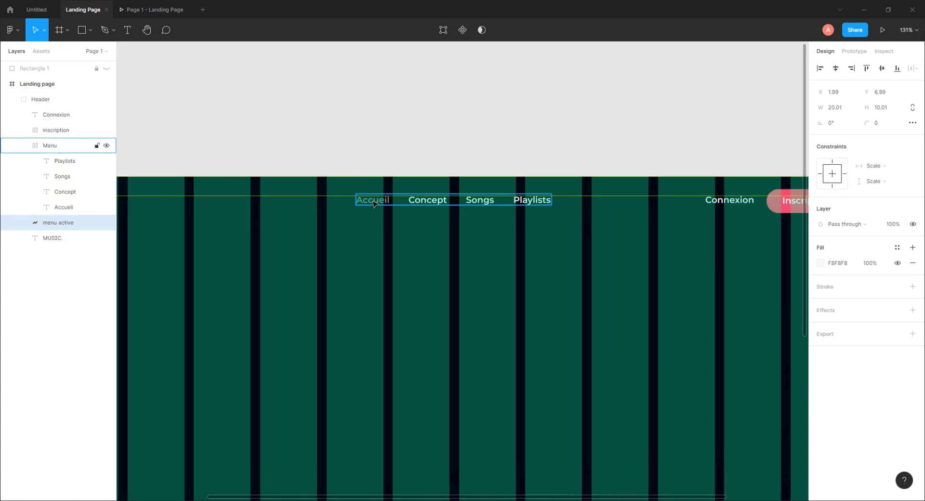
pyautogui.hscroll(-3, 312, 208)
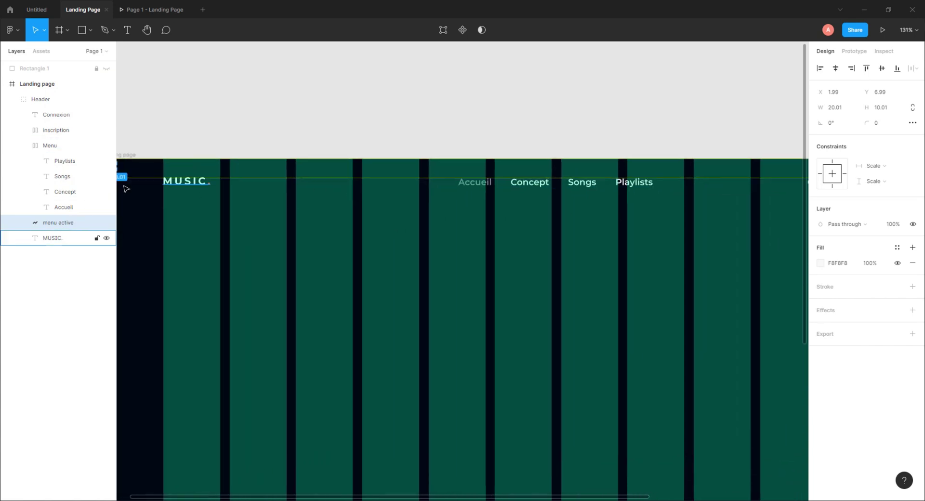
pyautogui.hscroll(-2, 159, 151)
pyautogui.moveTo(167, 164); pyautogui.dragTo(525, 181)
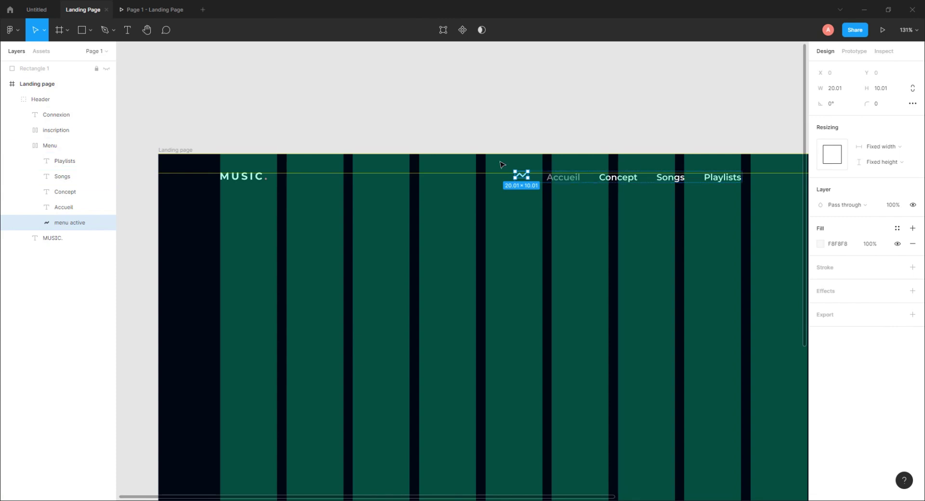
pyautogui.hotkey('ctrl', 'z')
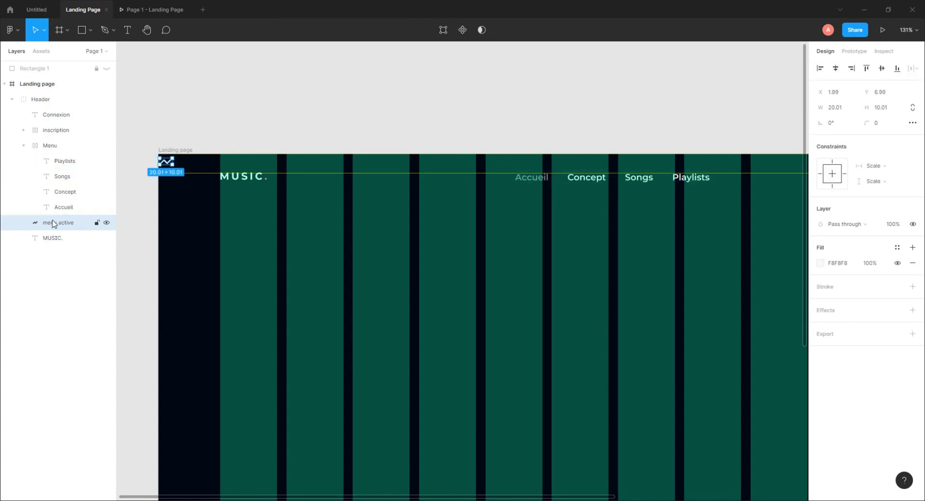
# Collapse the Menu layer and place the menu active icon directly beneath the Accueil text, outside the Menu auto layout.
pyautogui.click(23, 145)
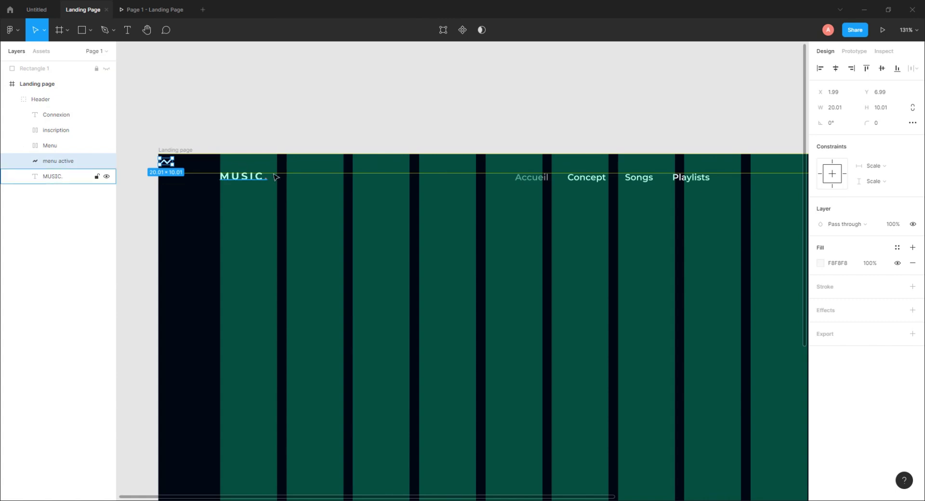
pyautogui.moveTo(164, 164); pyautogui.dragTo(533, 192)
pyautogui.scroll(10, 534, 192)
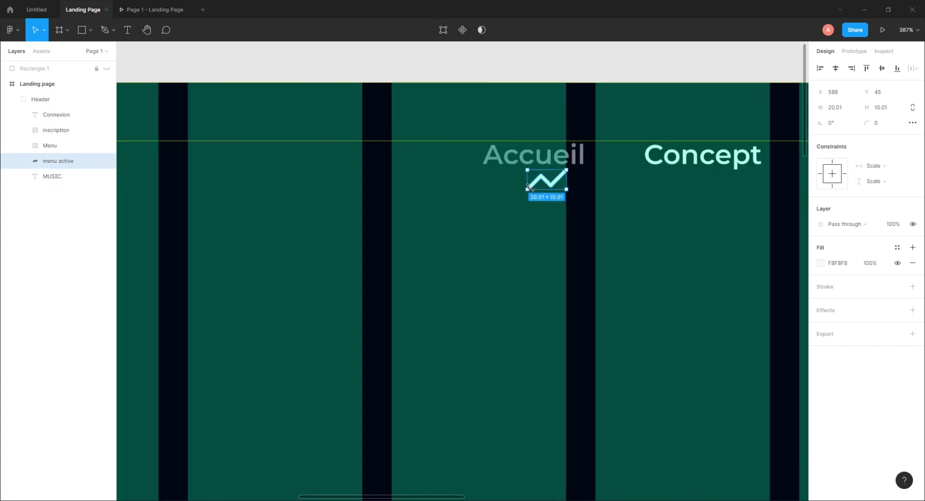
# Constrain the menu active icon's proportions and set its width to 16.
pyautogui.hscroll(3, 516, 211)
pyautogui.click(913, 107)
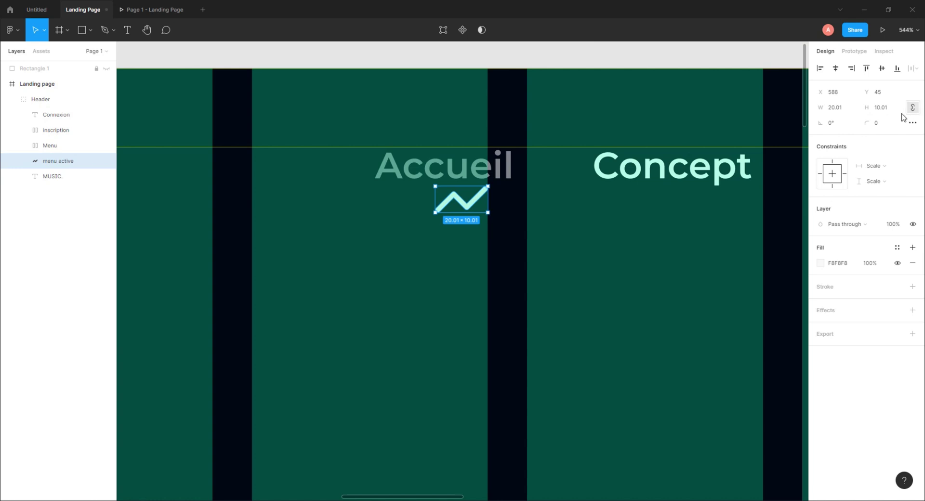
pyautogui.click(840, 108)
pyautogui.write('16')
pyautogui.press('Return')
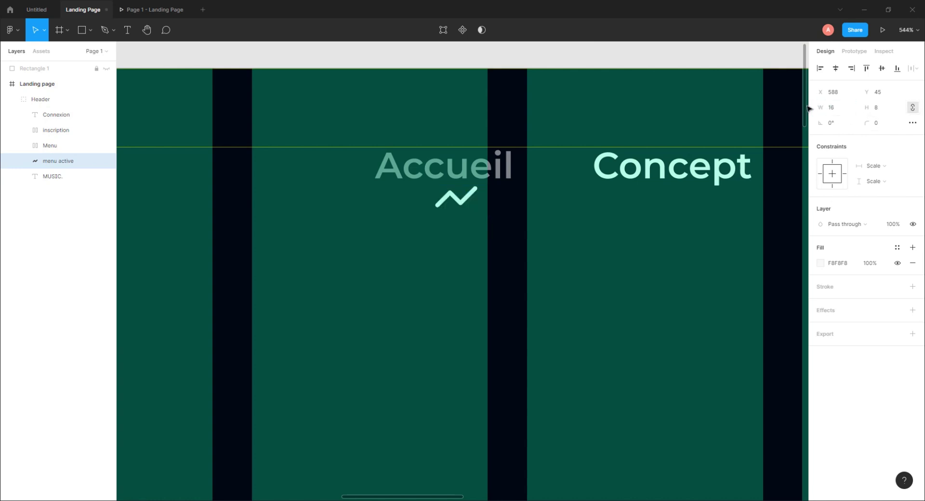
# Center the menu active icon under Accueil at X 583 and nudge it down to Y 52.
pyautogui.moveTo(461, 203)
pyautogui.mouseDown()
pyautogui.moveTo(449, 214)
pyautogui.moveTo(448, 205)
pyautogui.mouseUp()
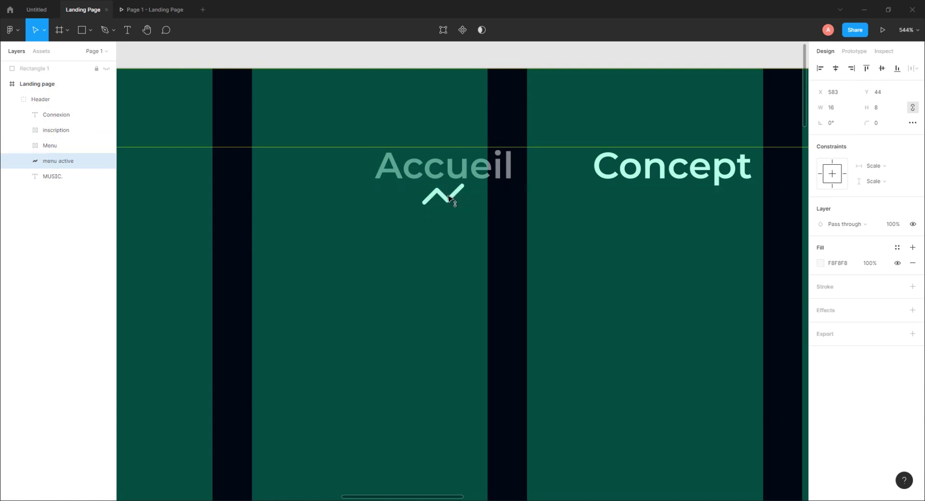
pyautogui.press('Down')
pyautogui.press('Down')
pyautogui.press('Down')
pyautogui.press('Down')
pyautogui.press('Down')
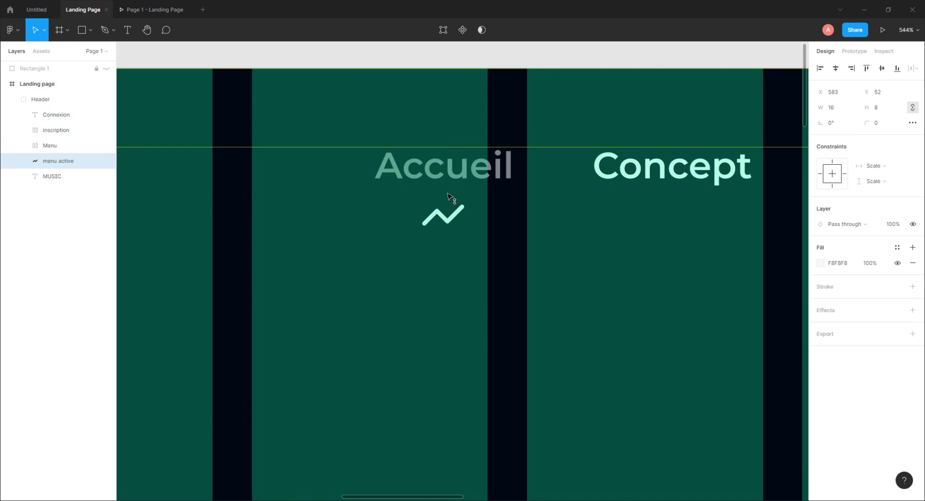
# Set the menu active icon's fill opacity to 50% and check the header in the prototype preview.
pyautogui.click(869, 263)
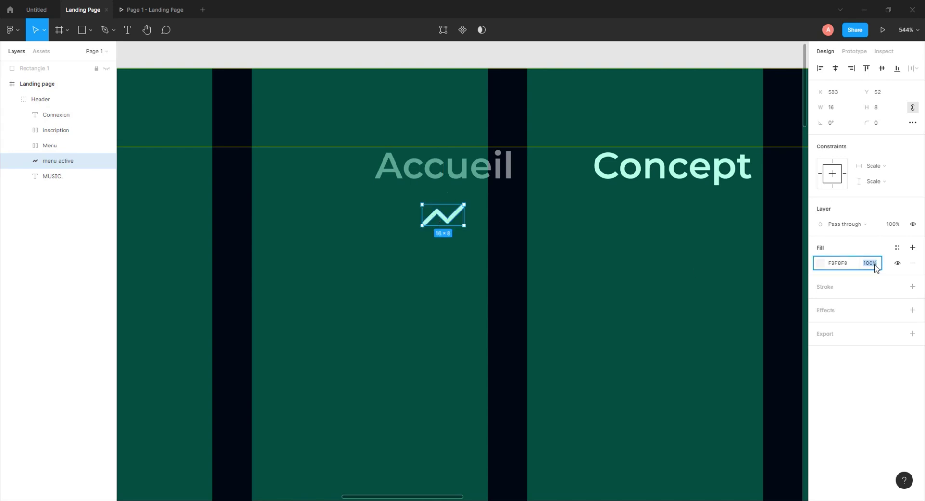
pyautogui.write('50')
pyautogui.press('Return')
pyautogui.scroll(-10, 598, 299)
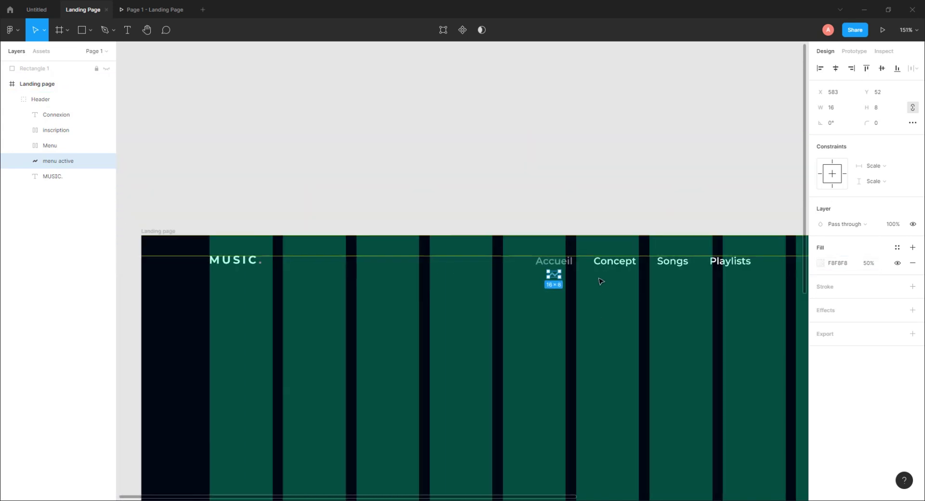
pyautogui.click(670, 349)
pyautogui.scroll(-3, 536, 229)
pyautogui.click(144, 10)
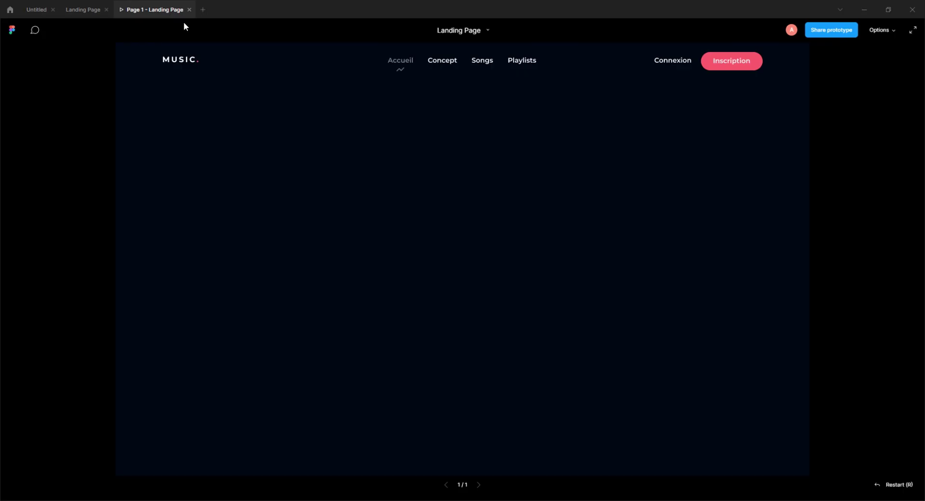
pyautogui.click(81, 10)
# Collapse the Header group and add the text "La musique est la langue des émotions." below the logo on the Landing page frame.
pyautogui.click(13, 100)
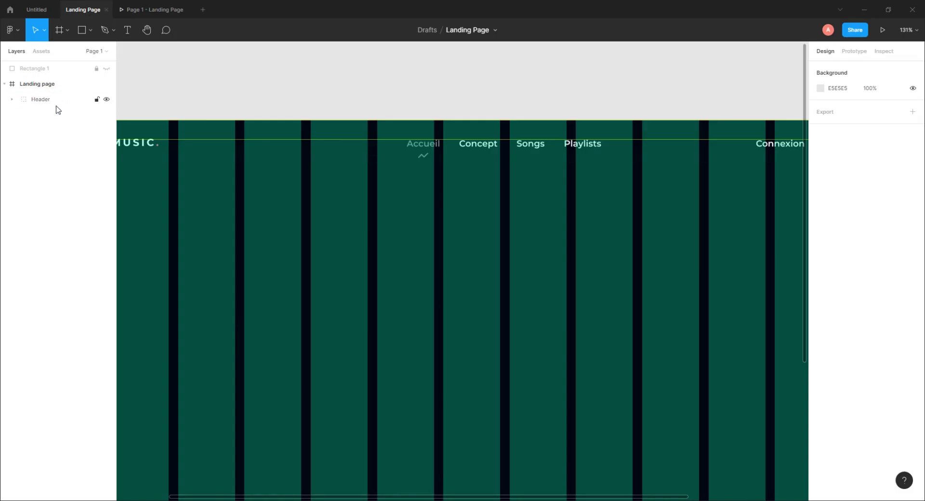
pyautogui.scroll(-2, 442, 236)
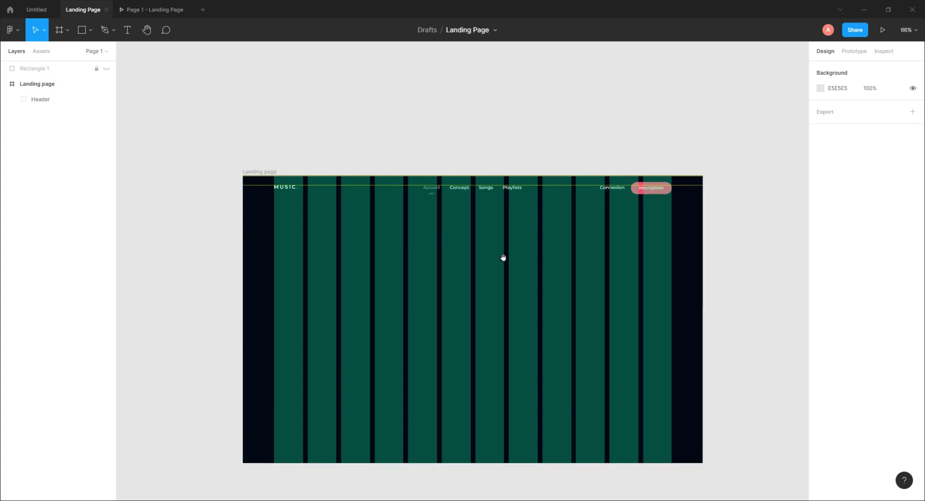
pyautogui.moveTo(504, 258); pyautogui.dragTo(504, 205)
pyautogui.scroll(2, 501, 214)
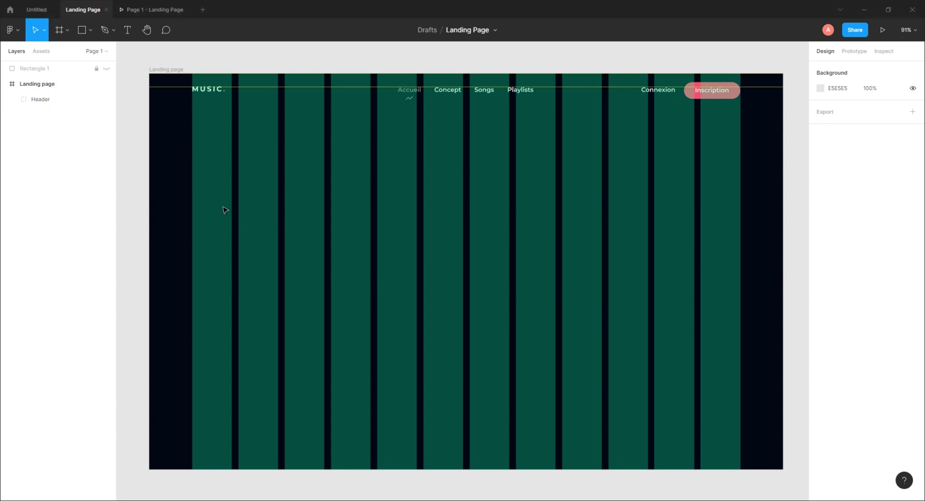
pyautogui.press('t')
pyautogui.click(219, 186)
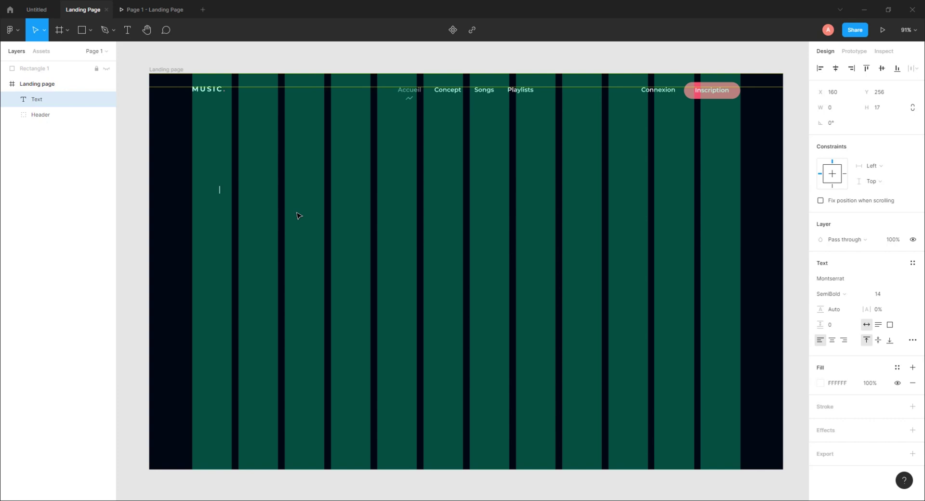
pyautogui.write('La musique est la langue')
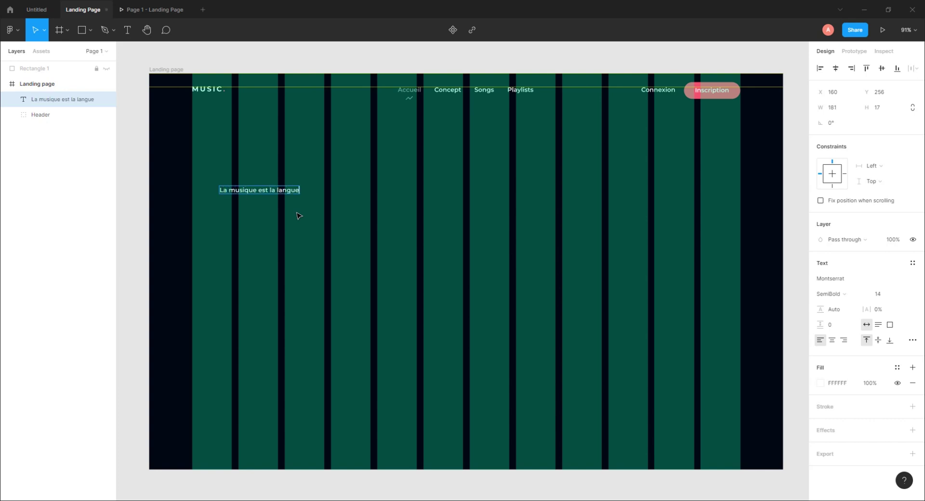
pyautogui.write(' des émotions.')
pyautogui.press('Escape')
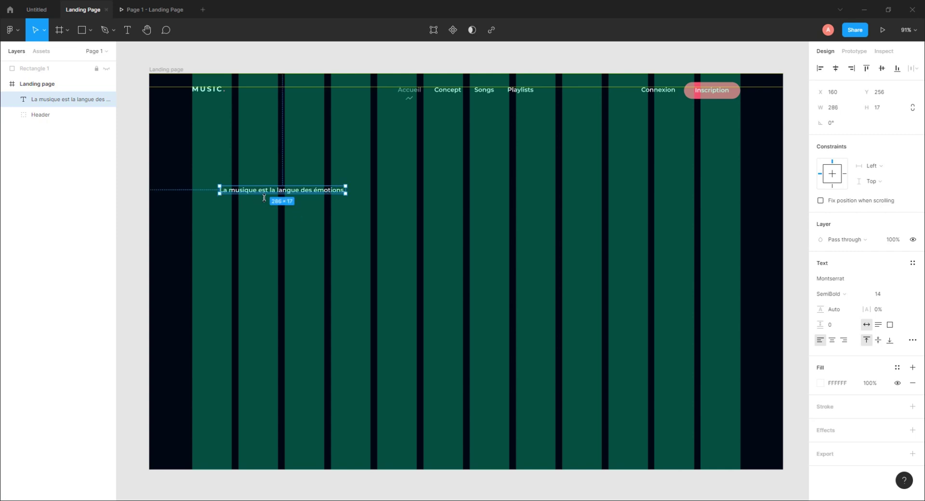
# Move the headline text to about X 141, Y 279 and set its font to Bold at size 72.
pyautogui.moveTo(264, 198); pyautogui.dragTo(256, 208)
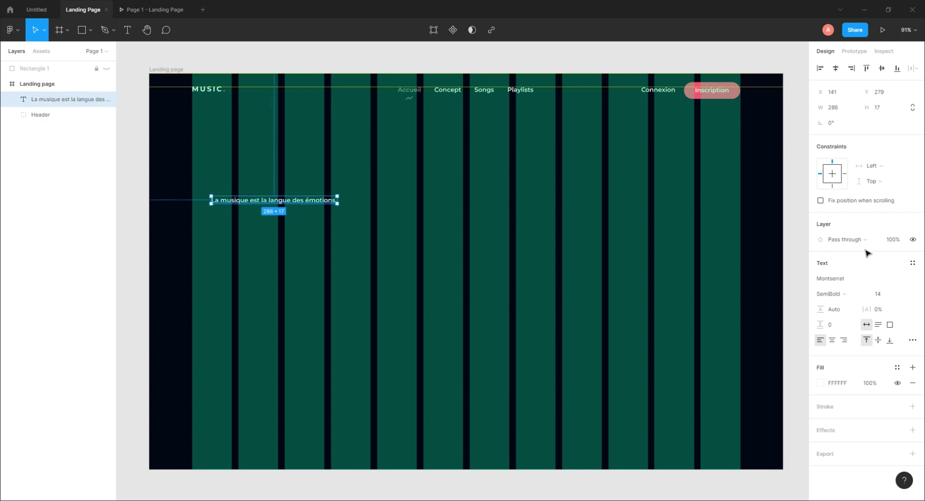
pyautogui.click(837, 295)
pyautogui.click(877, 304)
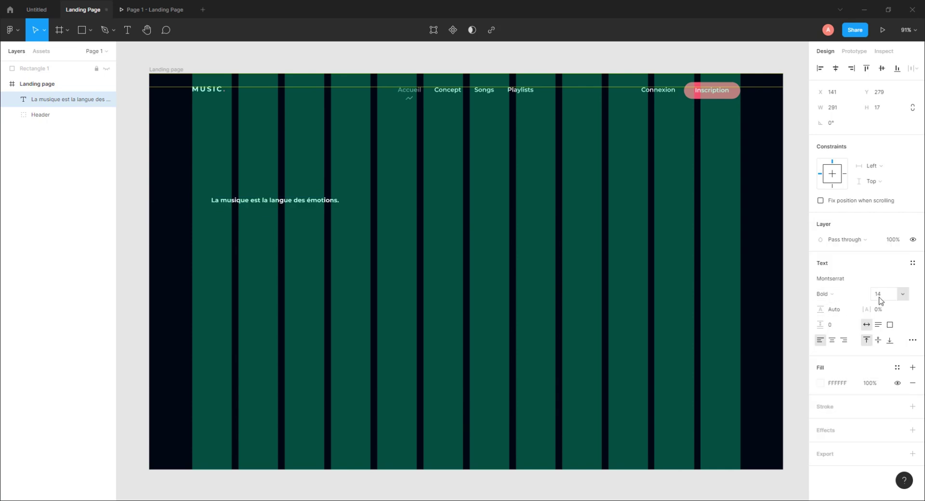
pyautogui.click(880, 297)
pyautogui.write('72')
pyautogui.press('Return')
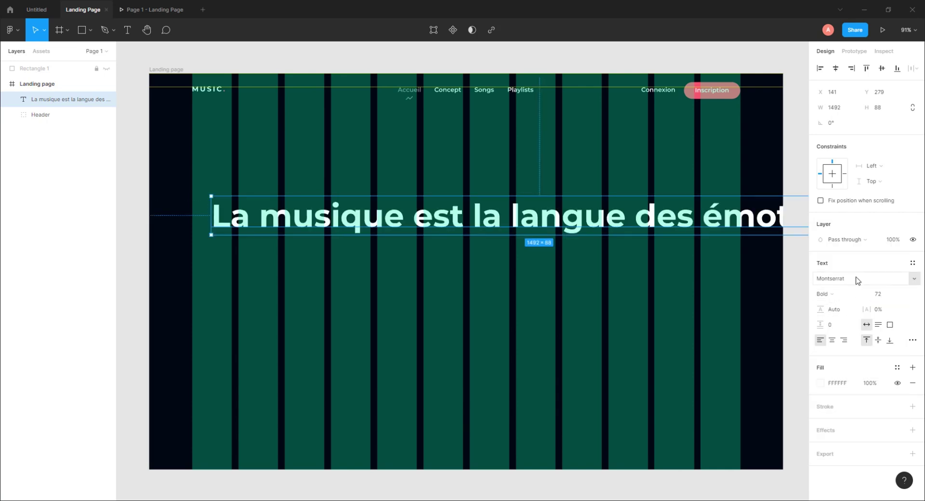
# Break the headline into three lines: "La musique", "est la langue" and "des émotions.".
pyautogui.doubleClick(415, 227)
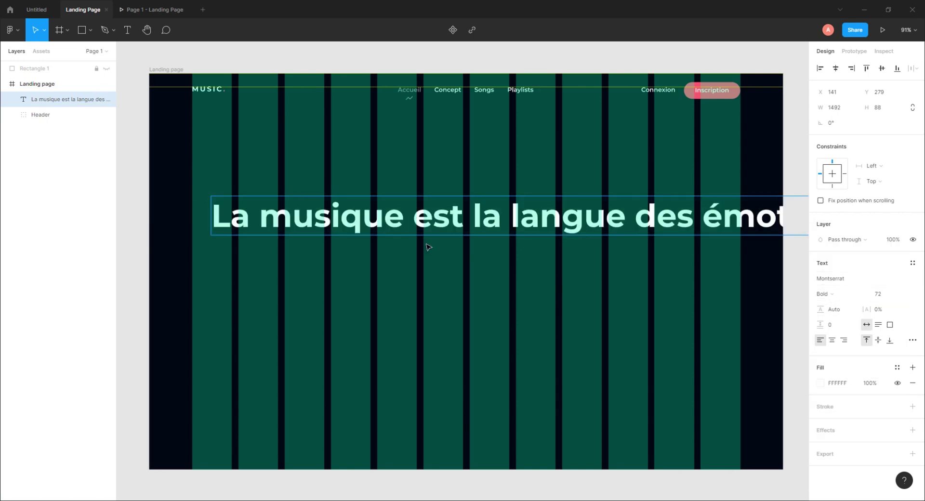
pyautogui.press('BackSpace')
pyautogui.press('Return')
pyautogui.click(435, 260)
pyautogui.press('BackSpace')
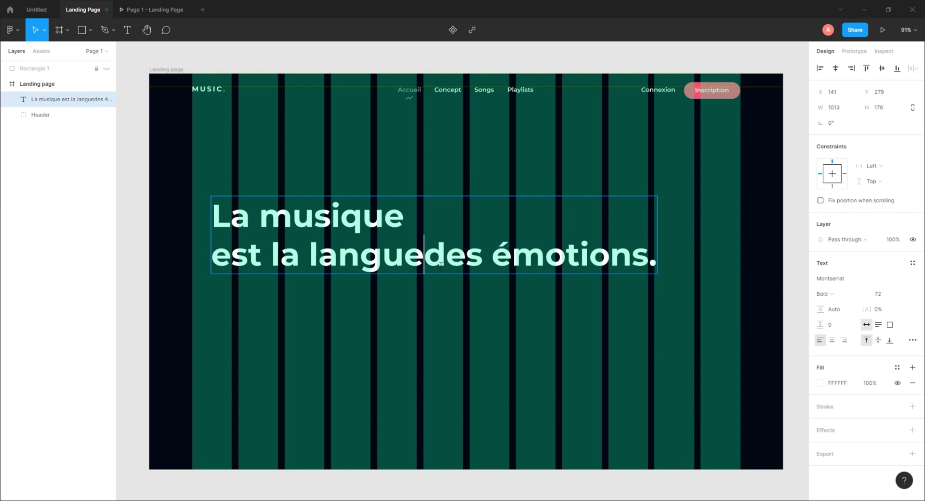
pyautogui.press('Return')
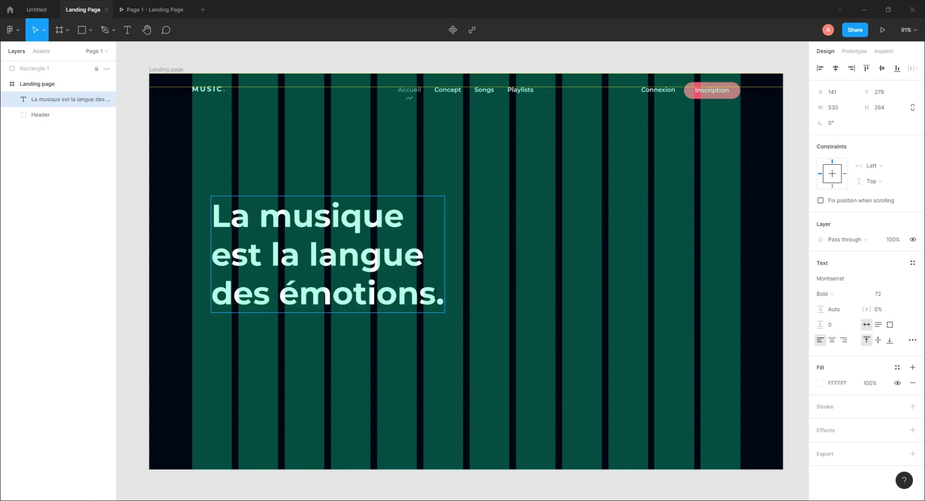
# Colour the word "émotions" in the headline pink with FF4D6D.
pyautogui.moveTo(436, 294); pyautogui.dragTo(284, 294)
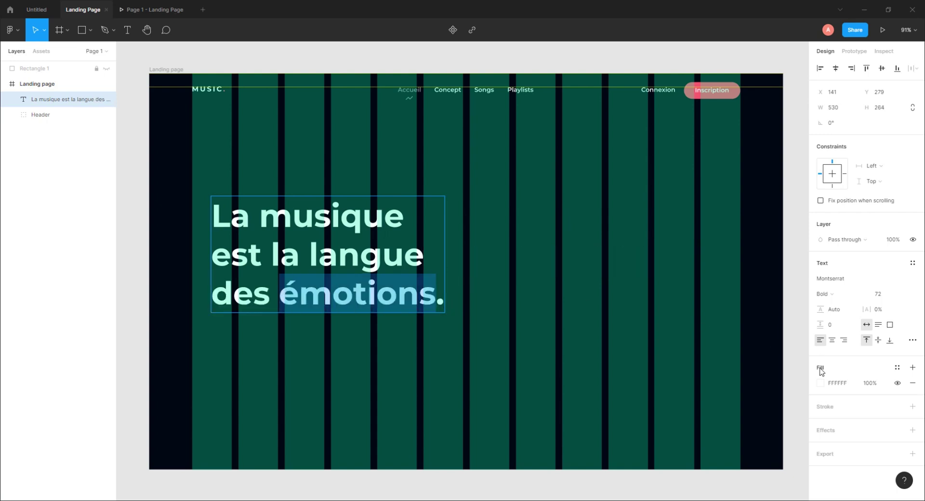
pyautogui.click(820, 382)
pyautogui.click(716, 455)
pyautogui.press('Escape')
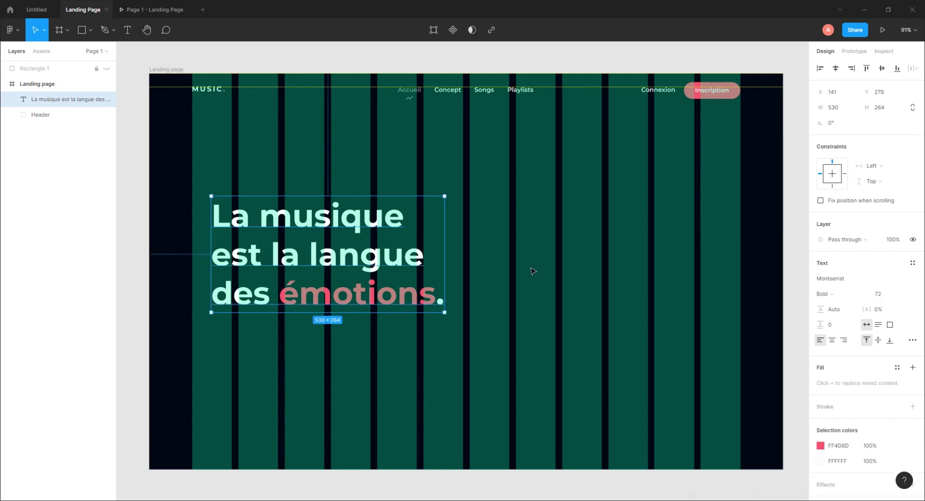
# Move the headline to about X 93, Y 166 so its letters line up with the first grid column.
pyautogui.click(506, 261)
pyautogui.moveTo(282, 258); pyautogui.dragTo(263, 251)
pyautogui.scroll(10, 214, 182)
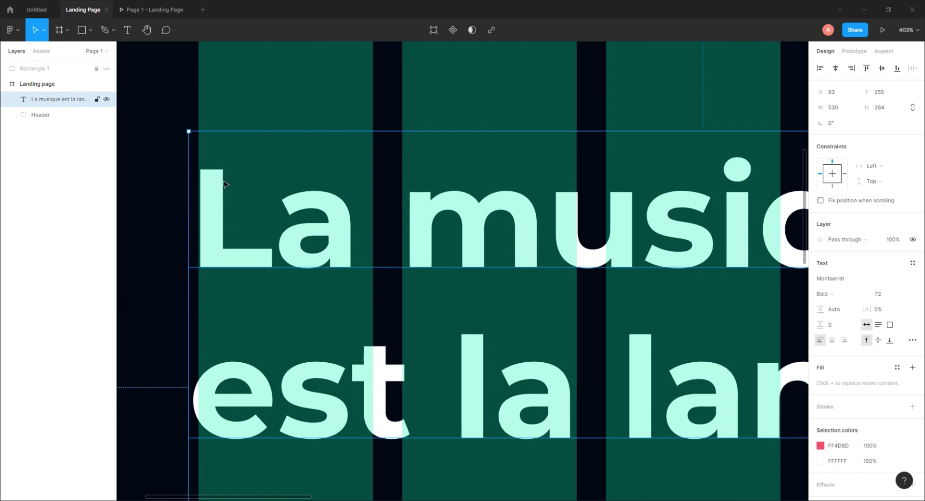
pyautogui.scroll(-10, 224, 184)
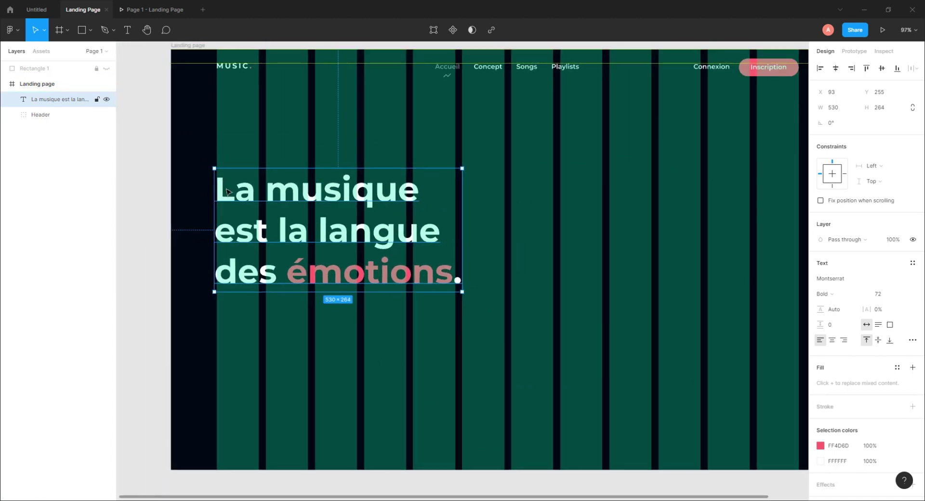
pyautogui.moveTo(252, 197); pyautogui.dragTo(252, 156)
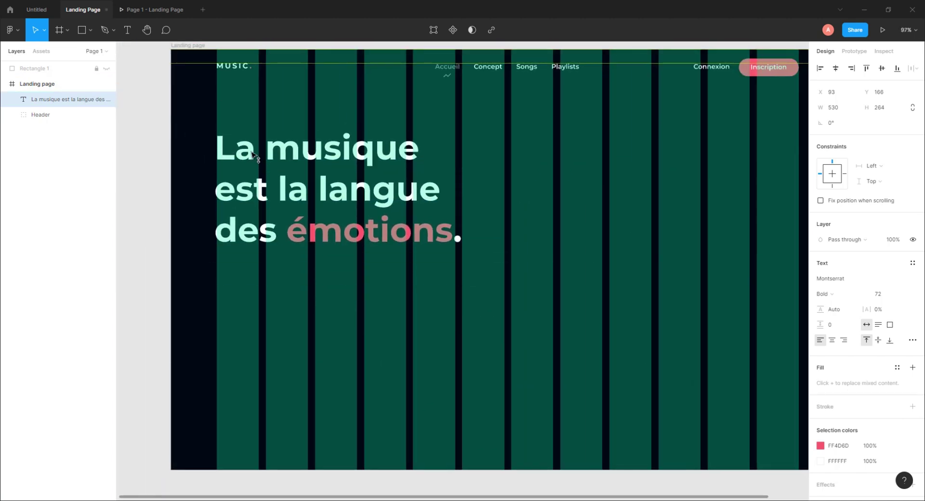
# Check the headline in the prototype preview and return to the design file.
pyautogui.click(288, 272)
pyautogui.moveTo(347, 278); pyautogui.dragTo(438, 287)
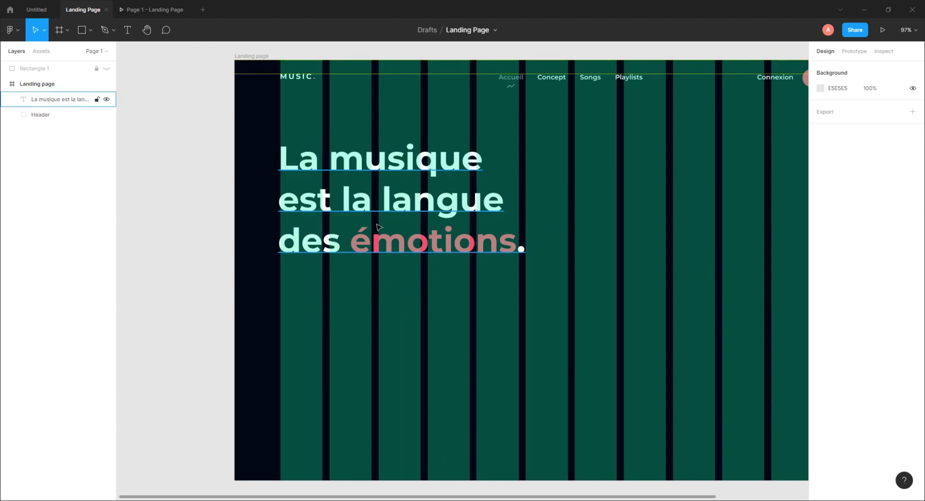
pyautogui.click(378, 243)
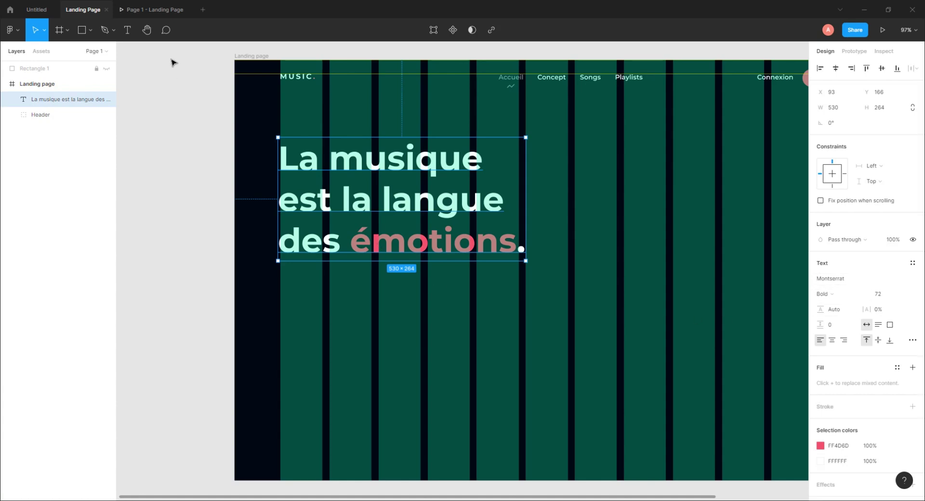
pyautogui.click(164, 14)
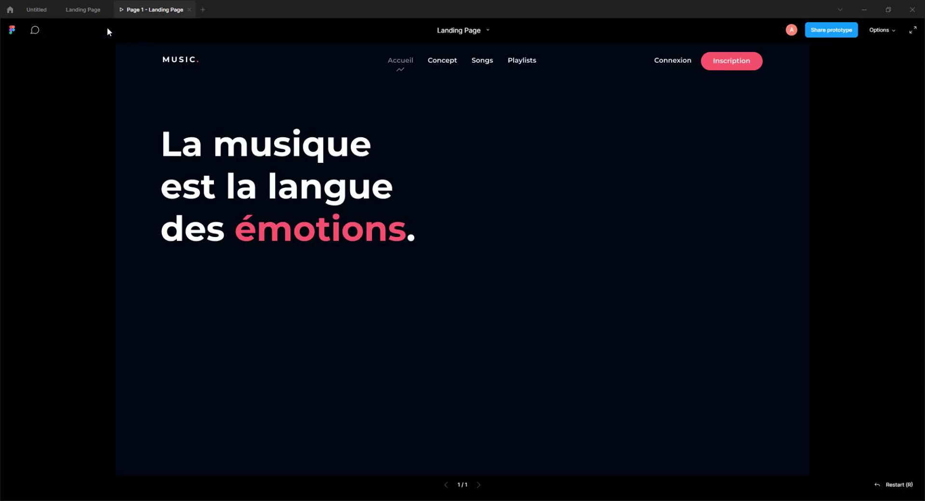
pyautogui.click(82, 10)
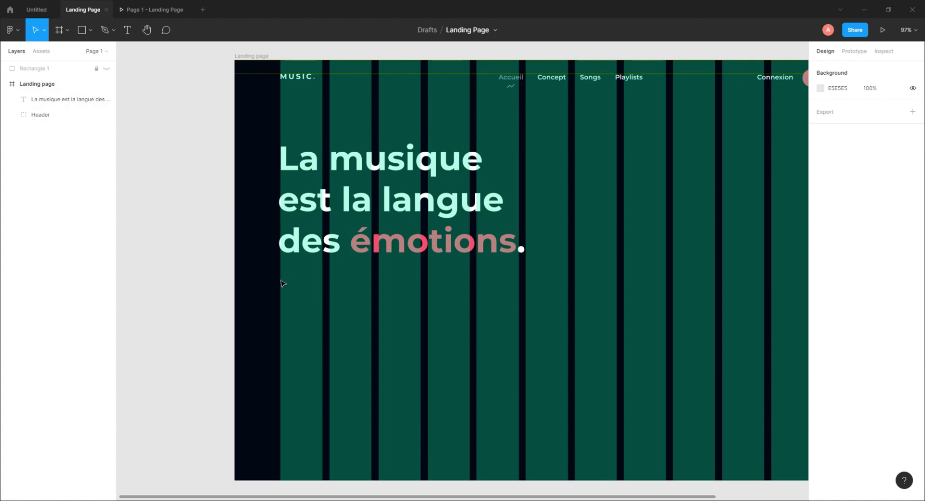
# Add a text box about 615 × 167 below the headline with the placeholder "test".
pyautogui.press('t')
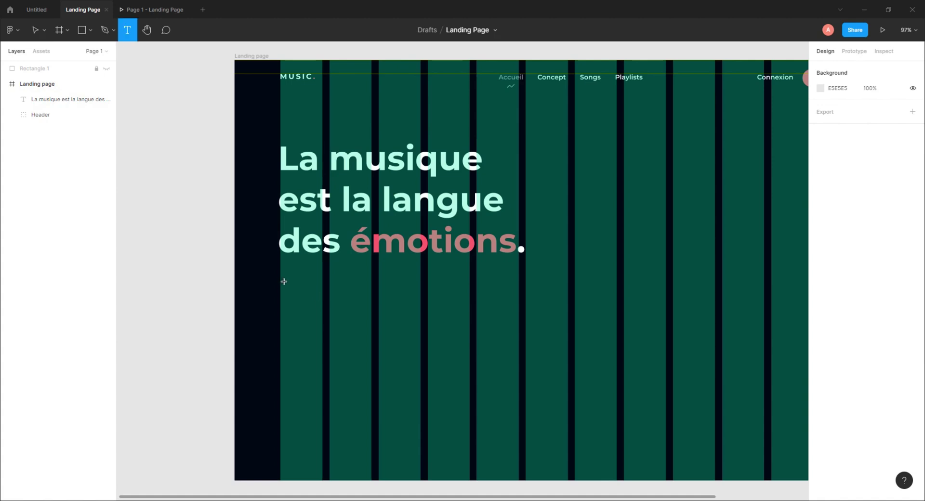
pyautogui.moveTo(280, 278); pyautogui.dragTo(567, 355)
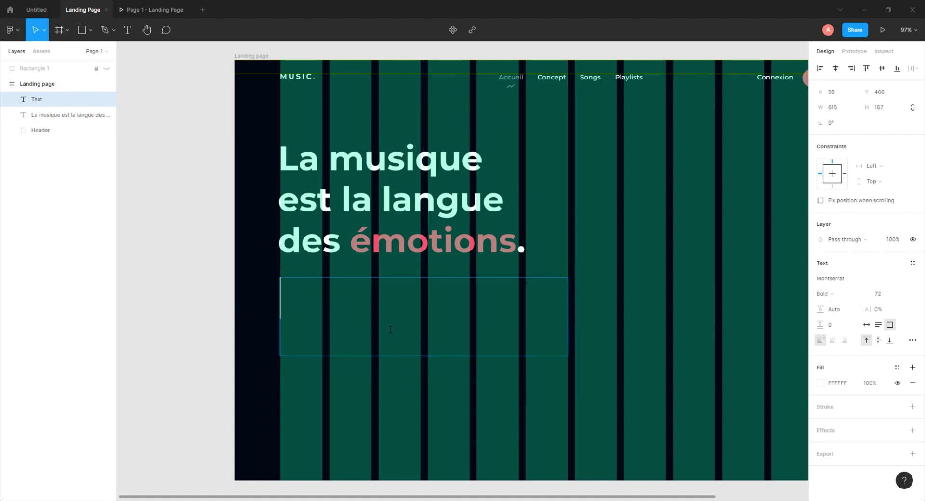
pyautogui.write('test')
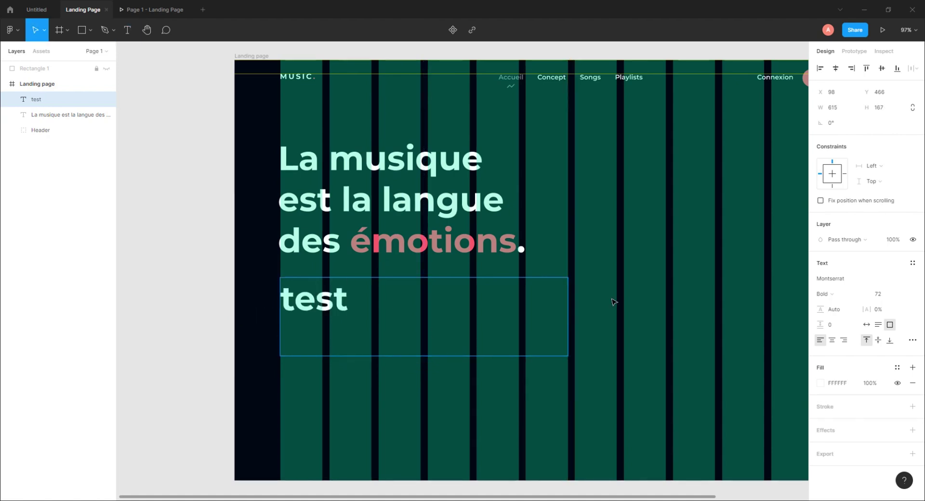
pyautogui.press('Escape')
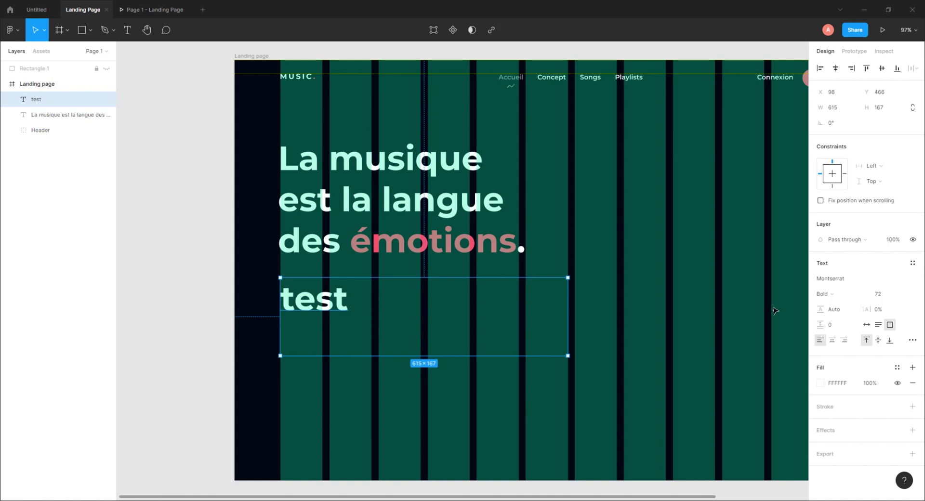
# Set the placeholder text to Regular weight, size 18, with a fill opacity of 50%.
pyautogui.click(823, 294)
pyautogui.click(838, 260)
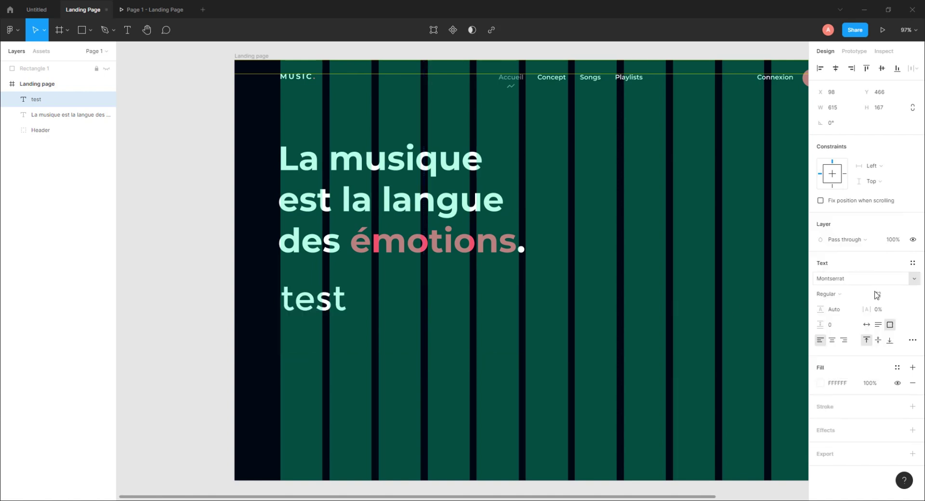
pyautogui.click(875, 294)
pyautogui.write('18')
pyautogui.press('Return')
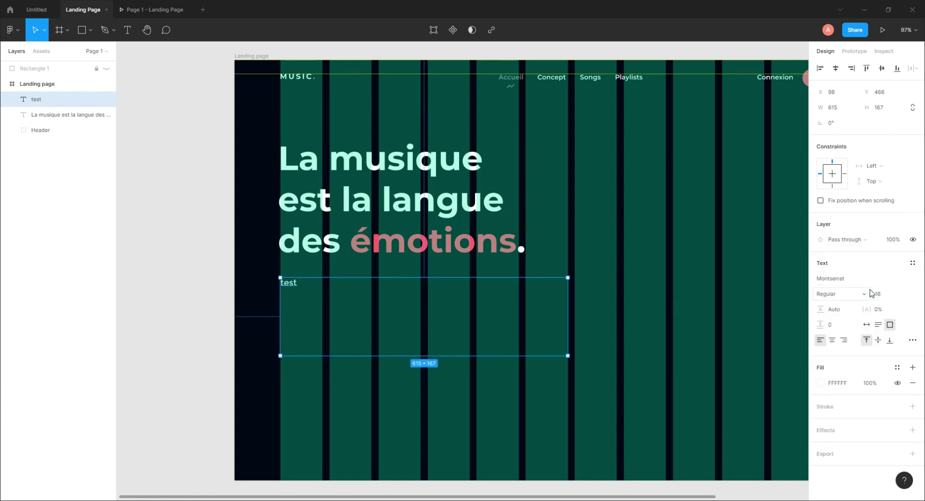
pyautogui.click(875, 385)
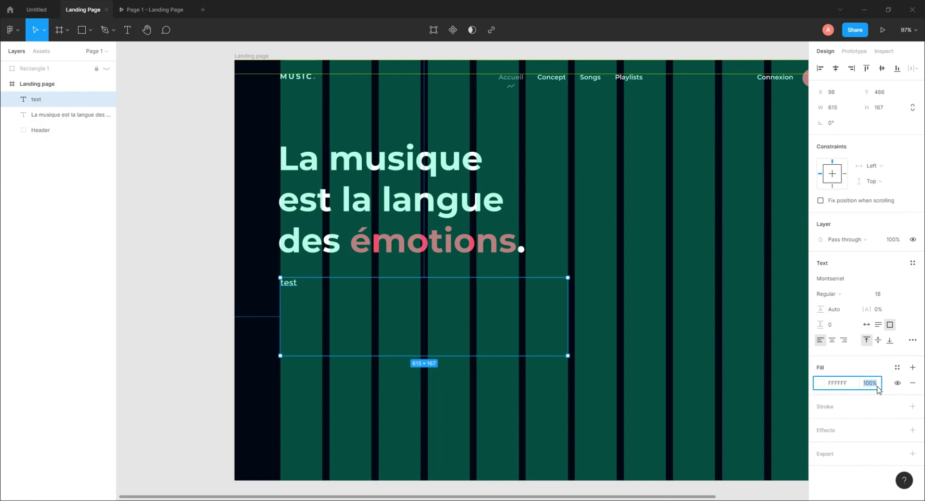
pyautogui.write('50')
pyautogui.press('Return')
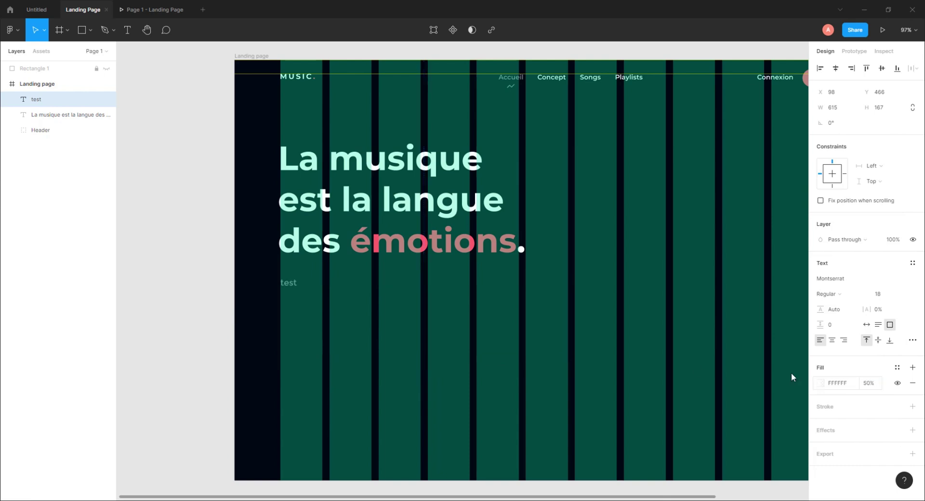
# Replace the placeholder with the French description paragraph beginning "La musique est un art et une activité culturelle".
pyautogui.doubleClick(292, 287)
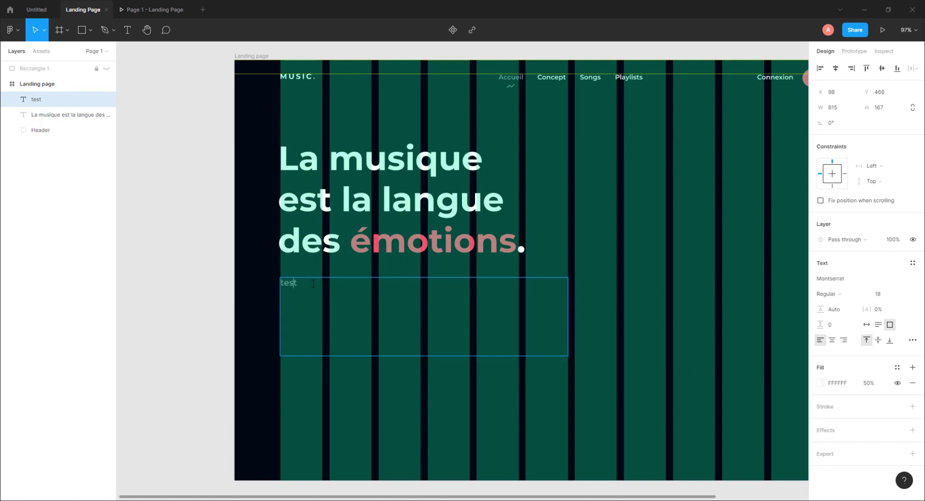
pyautogui.write('La musique est un art et une activité culturelle consistant à combiner sons et silences au cours du temps. Les paramètres principaux sont le rythme (façon de combiner les sons dans le temps), la hauteur (combinaison dans les fréquences), les nuances et le timbre.')
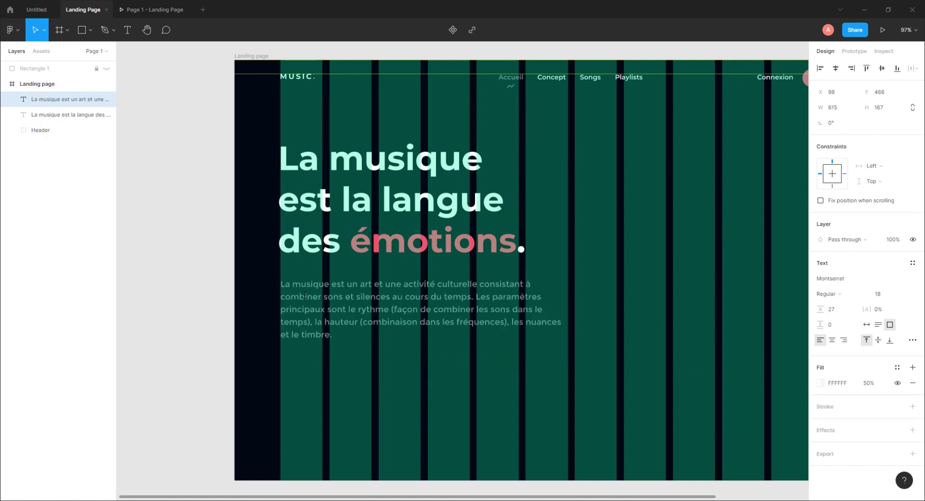
pyautogui.press('Escape')
pyautogui.press('Escape')
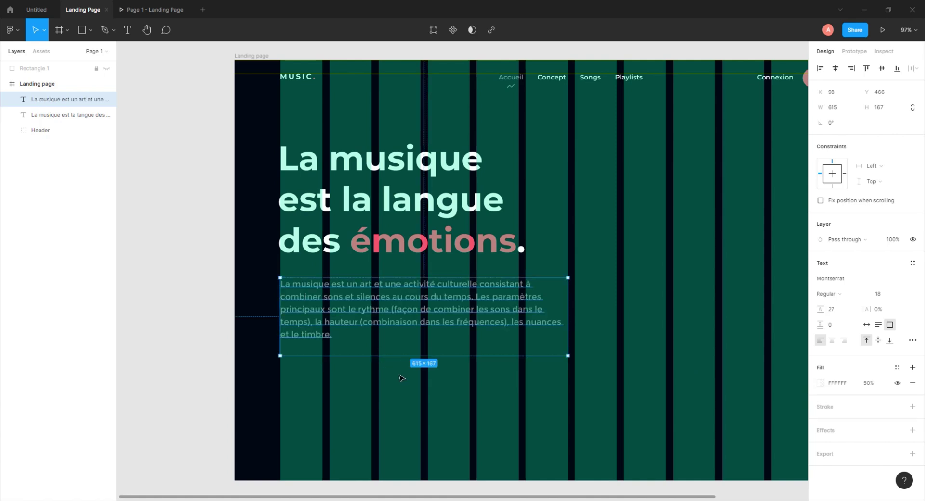
# Shift the description paragraph to X 97 and reduce its box height to 136.
pyautogui.click(336, 312)
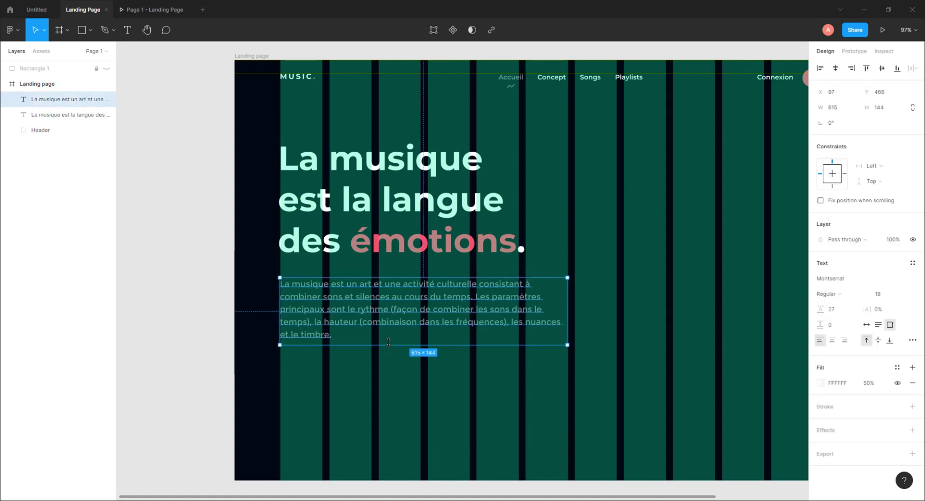
pyautogui.press('Escape')
pyautogui.press('Escape')
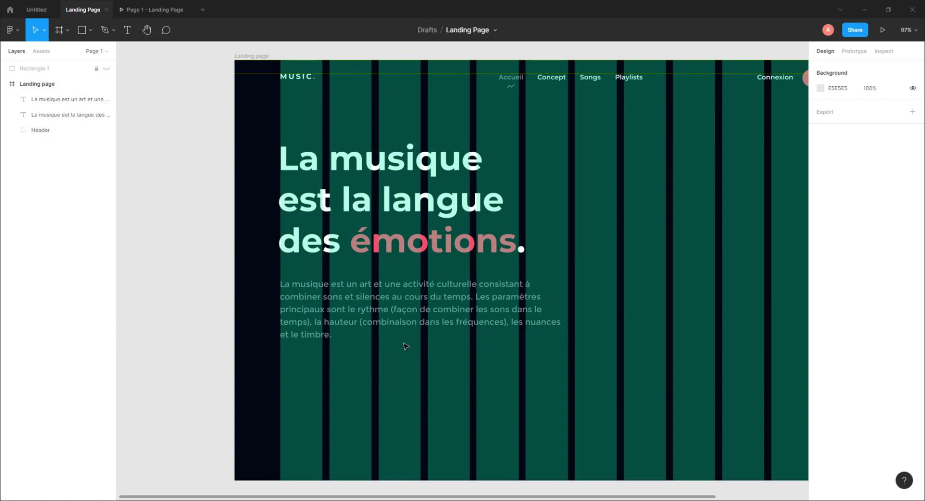
# Try a much larger line height of about 69 on the description paragraph.
pyautogui.click(344, 292)
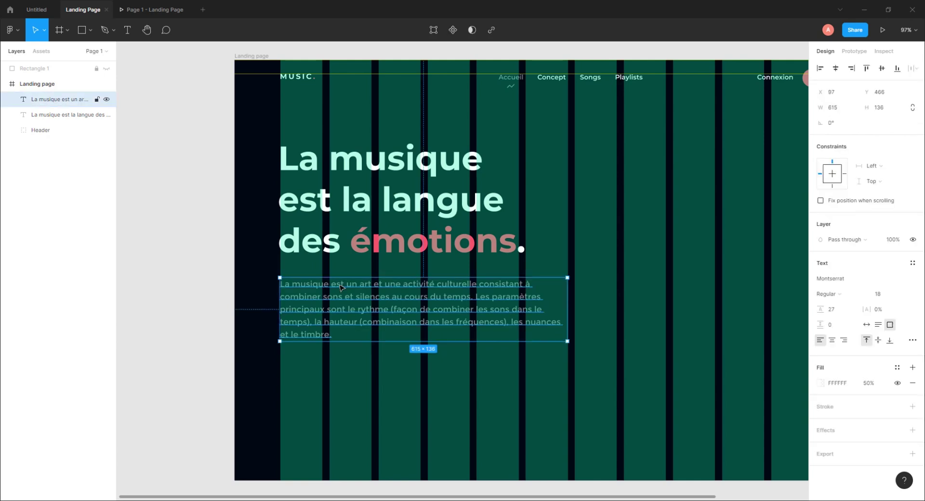
pyautogui.click(839, 313)
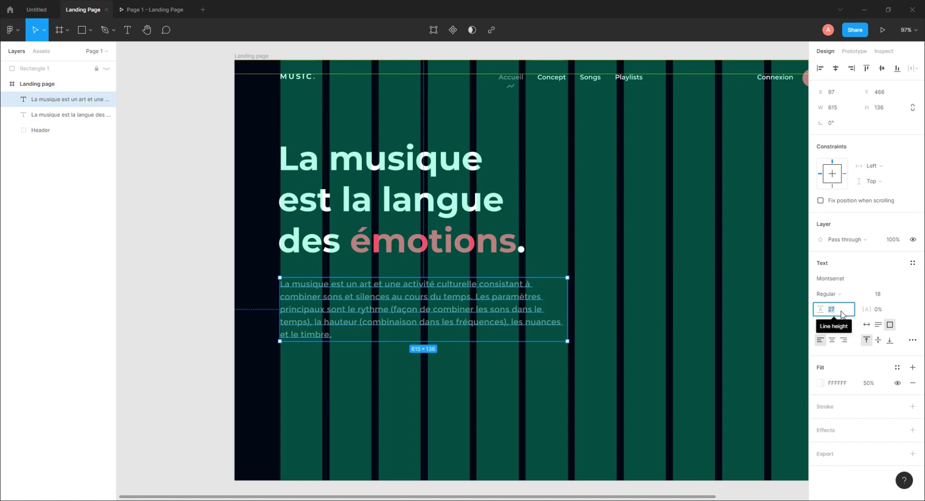
pyautogui.write('13.5')
pyautogui.press('Return')
pyautogui.moveTo(810, 308); pyautogui.dragTo(863, 317)
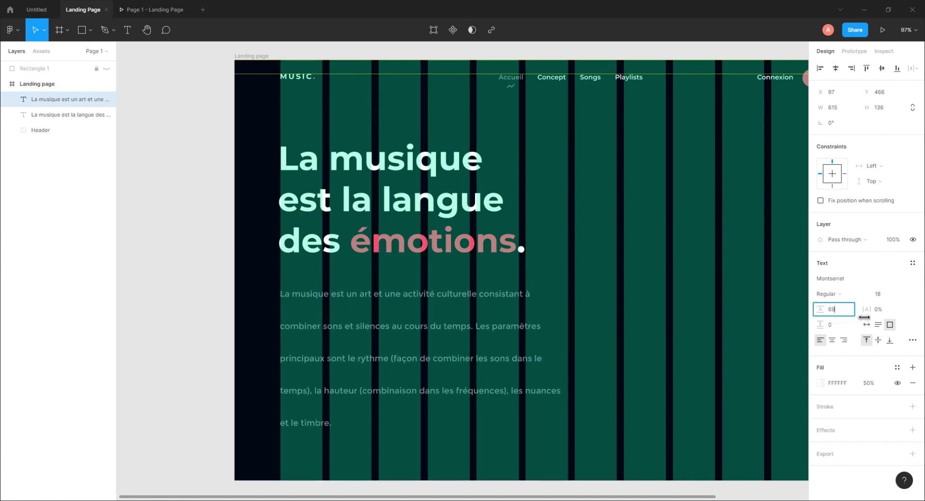
# Set the description paragraph's line height to 1.5 times its font size, using 18*1.5.
pyautogui.doubleClick(833, 311)
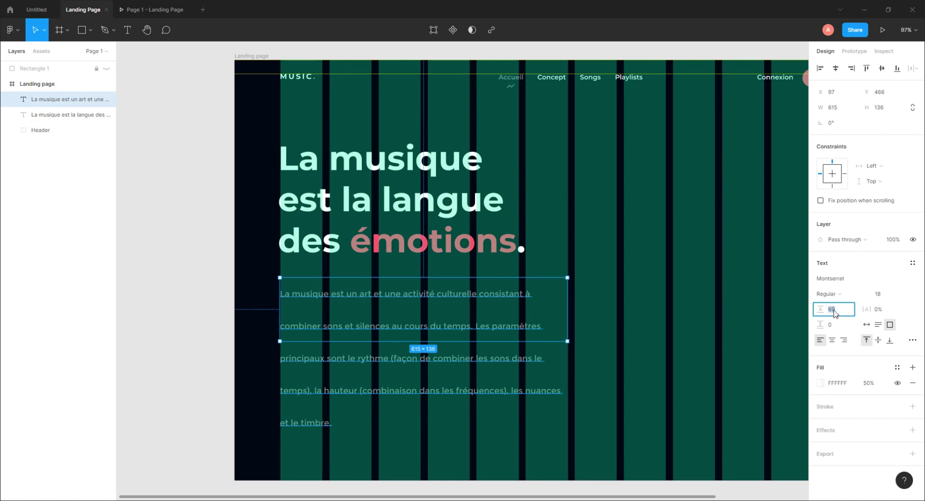
pyautogui.write('18*1.5')
pyautogui.press('Return')
pyautogui.click(593, 296)
# Narrow the description paragraph's box to a width of about 563.
pyautogui.click(400, 317)
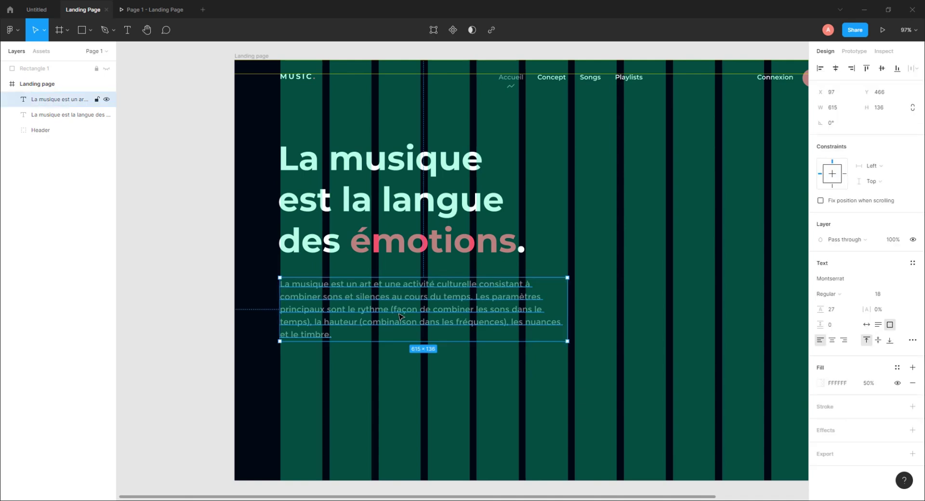
pyautogui.moveTo(568, 302); pyautogui.dragTo(542, 304)
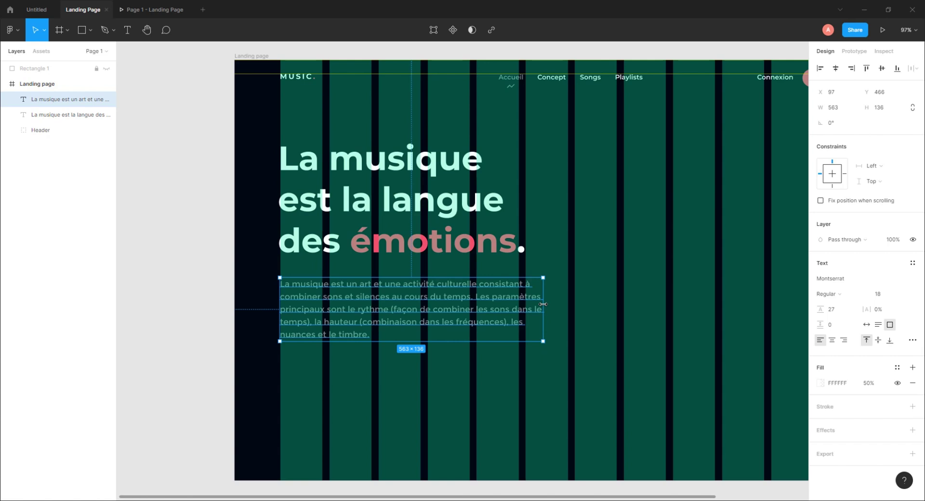
pyautogui.click(578, 316)
# Move the description paragraph to Y 450 below the headline and check the layout in the prototype preview.
pyautogui.click(453, 304)
pyautogui.moveTo(315, 292); pyautogui.dragTo(312, 268)
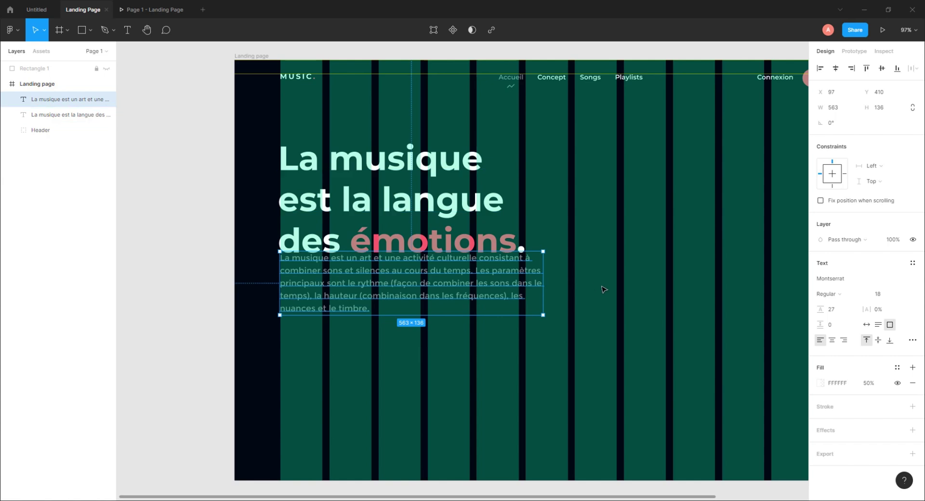
pyautogui.hotkey('shift', 'Down')
pyautogui.hotkey('shift', 'Down')
pyautogui.hotkey('shift', 'Down')
pyautogui.hotkey('shift', 'Down')
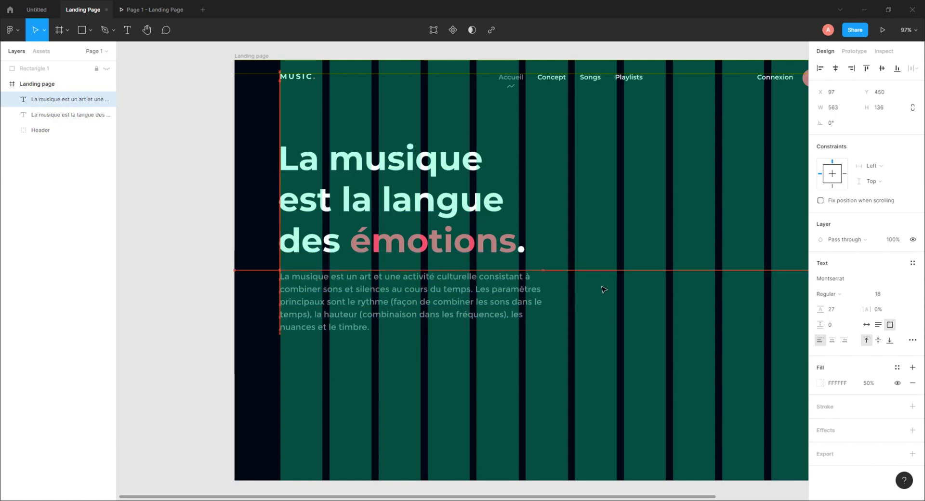
pyautogui.press('Escape')
pyautogui.click(154, 10)
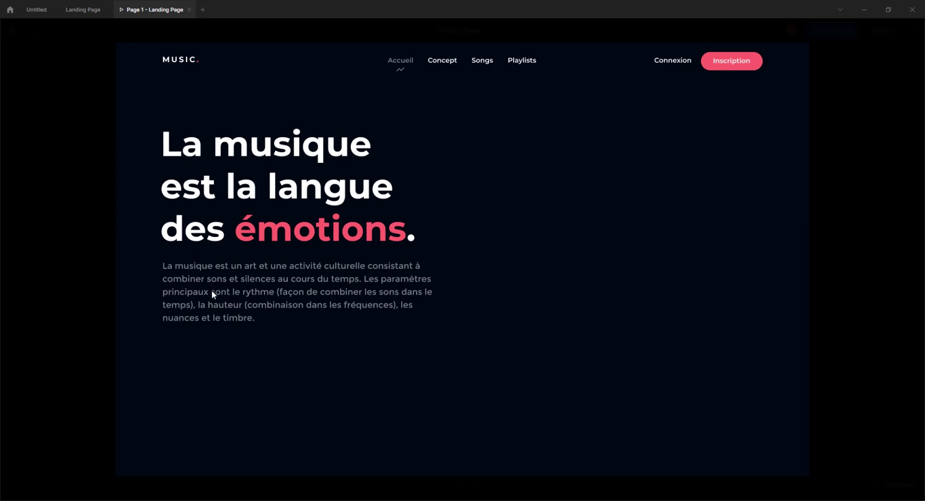
pyautogui.click(76, 10)
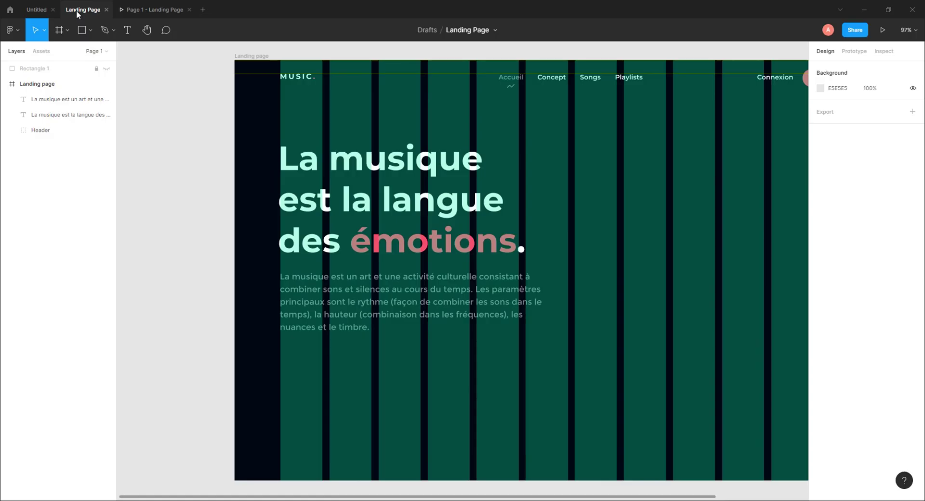
# Add the text "DECOUVRIR" below the description paragraph and move it to about X 142, Y 627.
pyautogui.moveTo(408, 342); pyautogui.dragTo(516, 354)
pyautogui.keyDown('ctrl'); pyautogui.scroll(5, 386, 371); pyautogui.keyUp('ctrl')
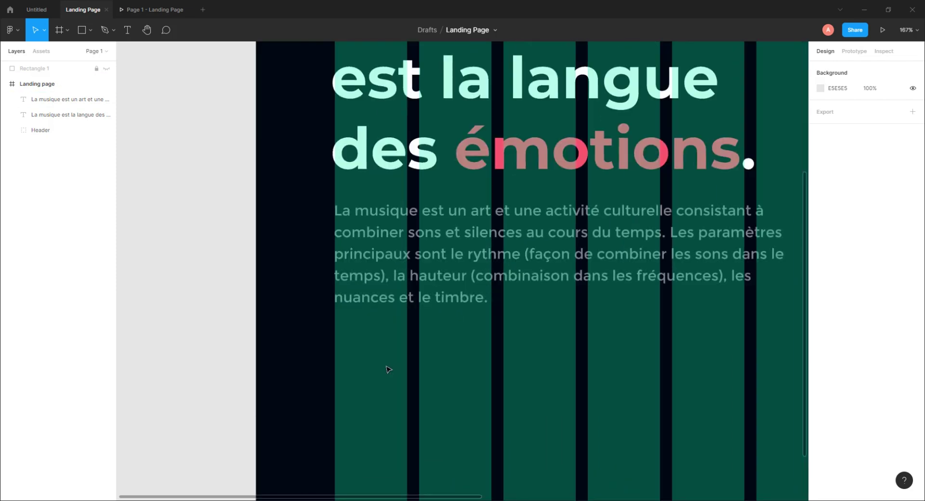
pyautogui.press('t')
pyautogui.click(357, 362)
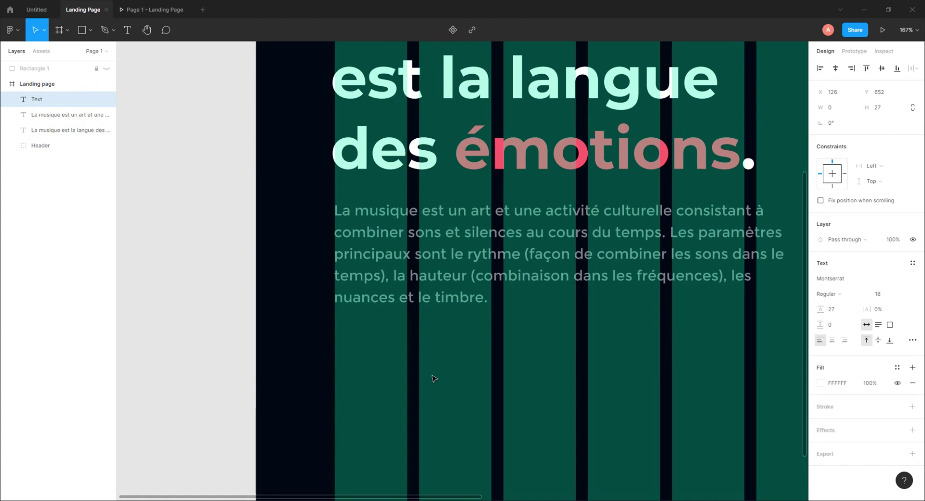
pyautogui.write('DECOUVRIR')
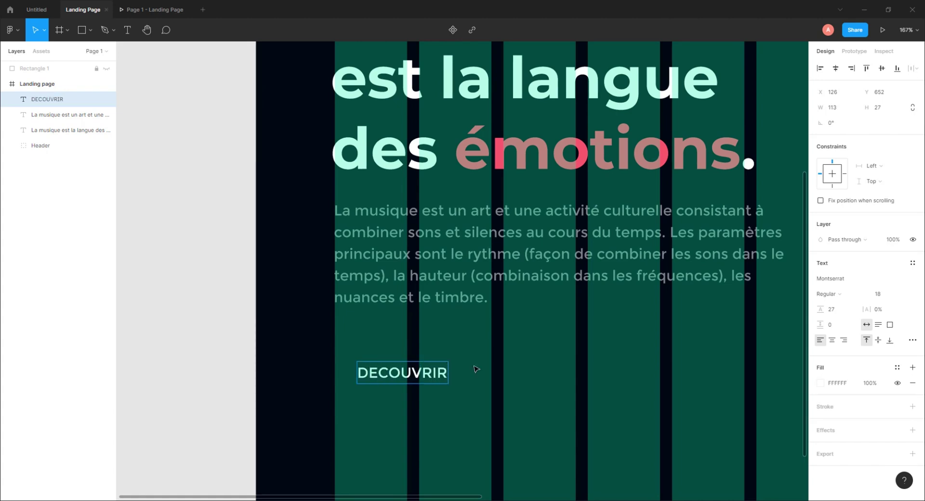
pyautogui.moveTo(402, 372); pyautogui.dragTo(416, 352)
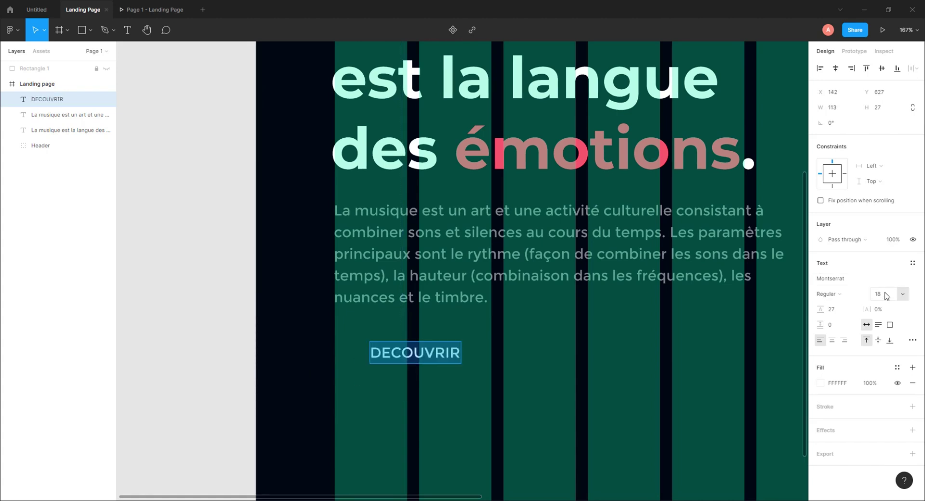
# Format the DECOUVRIR text as size 13 Bold with 20% letter spacing.
pyautogui.click(876, 295)
pyautogui.write('13')
pyautogui.press('Return')
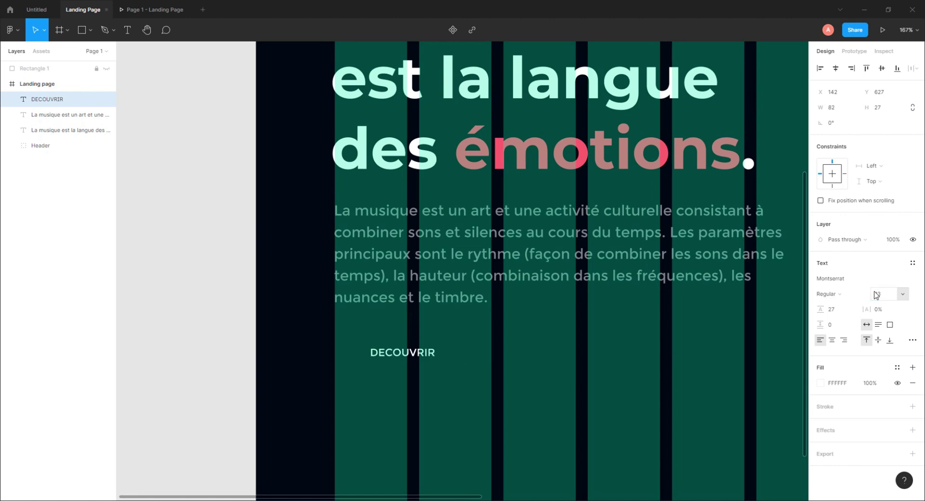
pyautogui.click(828, 294)
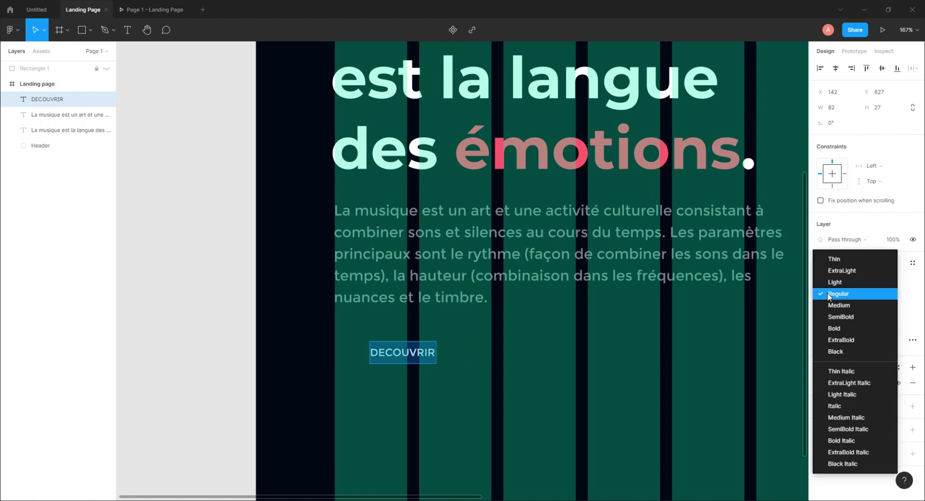
pyautogui.click(835, 329)
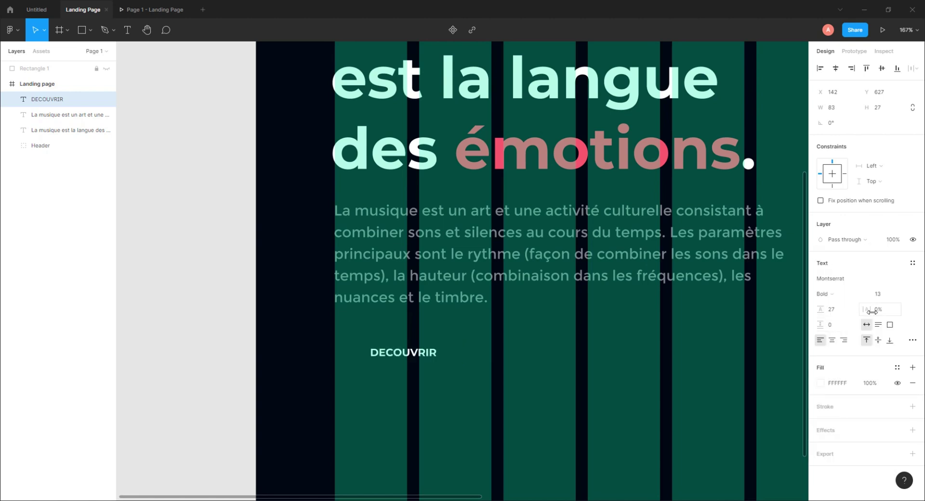
pyautogui.moveTo(868, 310); pyautogui.dragTo(898, 304)
pyautogui.write('20')
pyautogui.press('Return')
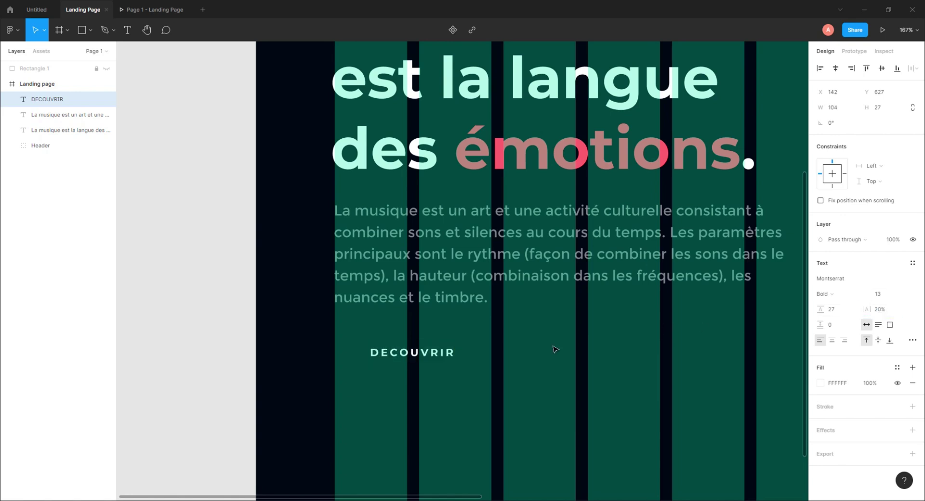
# Reposition the DECOUVRIR text slightly further left below the paragraph, at X 129, Y 627.
pyautogui.doubleClick(399, 358)
pyautogui.press('Escape')
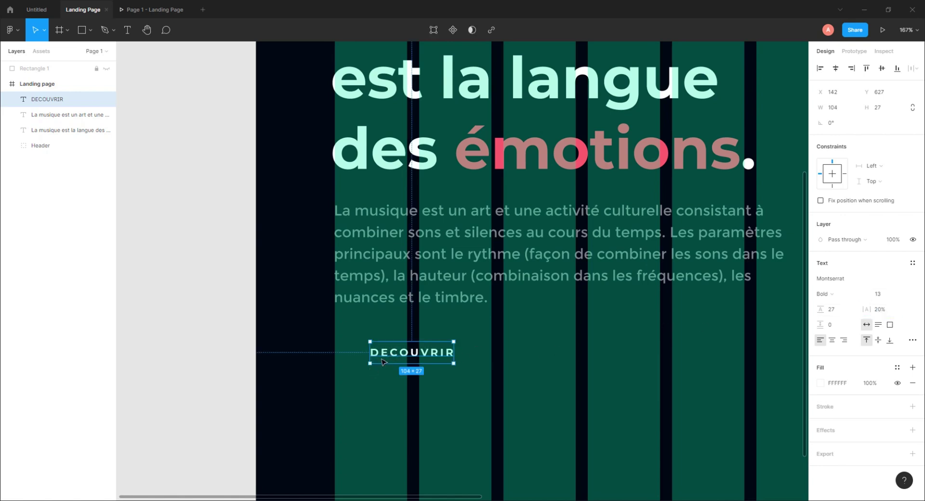
pyautogui.moveTo(392, 359); pyautogui.dragTo(356, 355)
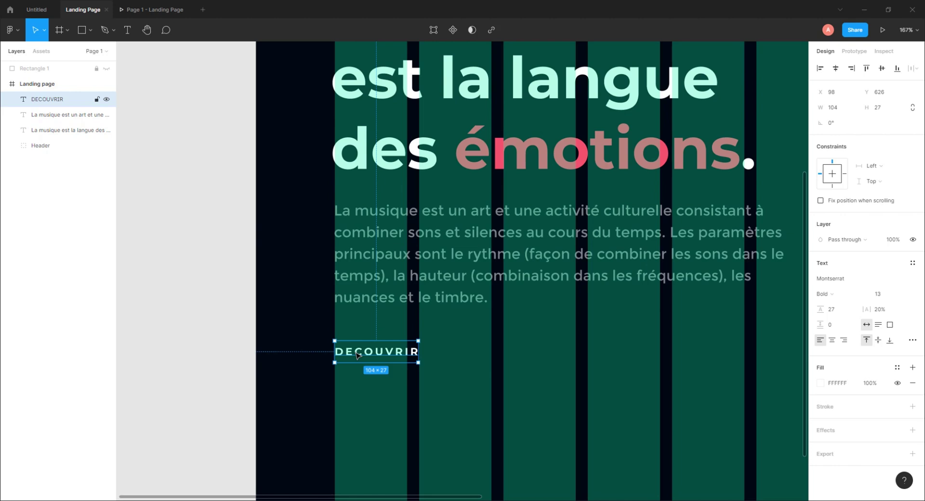
pyautogui.hotkey('ctrl', 'z')
# Draw a rectangle about 142 × 53 around the DECOUVRIR text and place it behind the text in the layer order.
pyautogui.press('r')
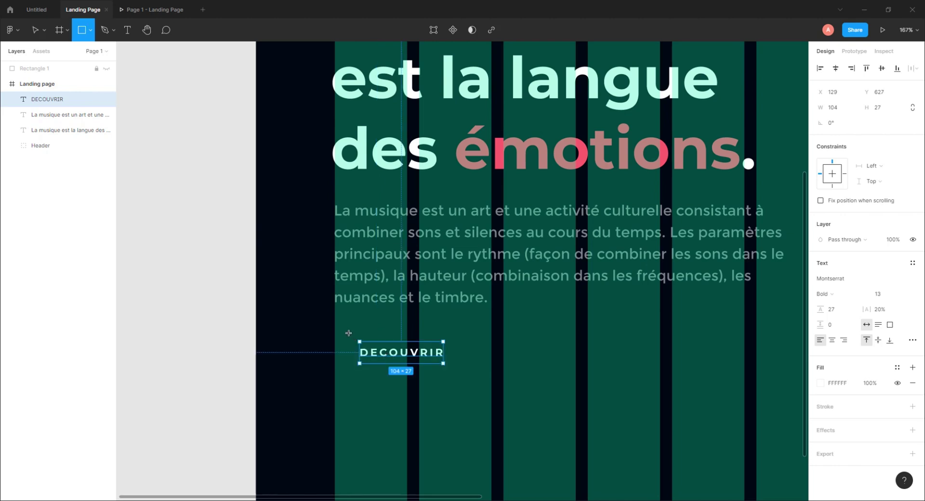
pyautogui.moveTo(346, 331)
pyautogui.mouseDown()
pyautogui.moveTo(380, 359)
pyautogui.moveTo(461, 374)
pyautogui.mouseUp()
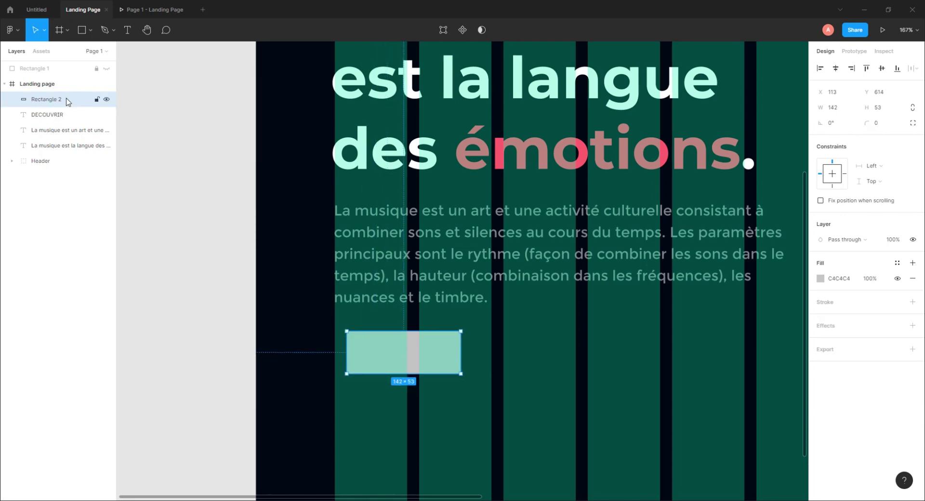
pyautogui.moveTo(67, 101); pyautogui.dragTo(64, 128)
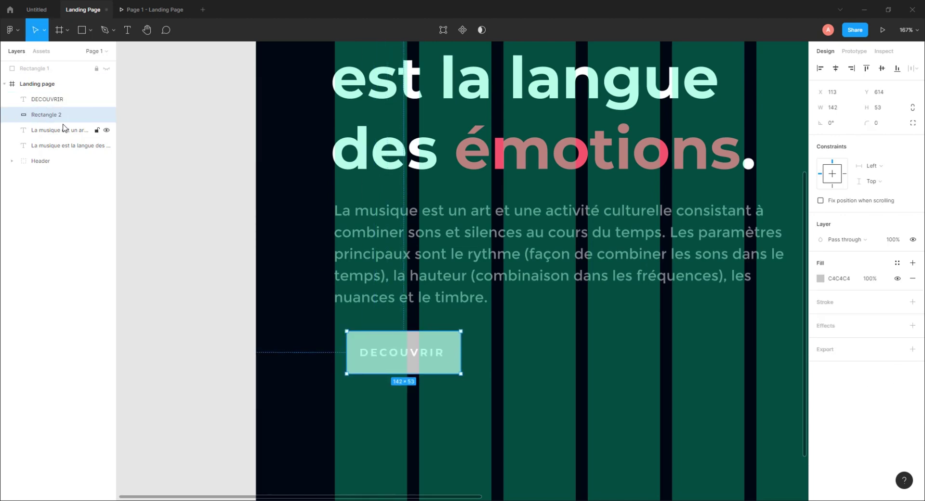
# Group the DECOUVRIR text with its rectangle and name the group "decouvrir".
pyautogui.keyDown('shift'); pyautogui.click(58, 99); pyautogui.keyUp('shift')
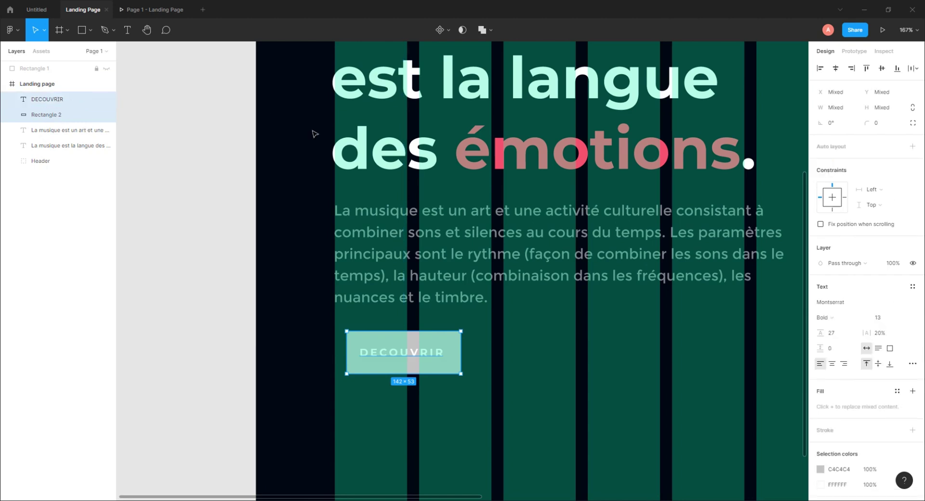
pyautogui.hotkey('ctrl', 'g')
pyautogui.doubleClick(39, 99)
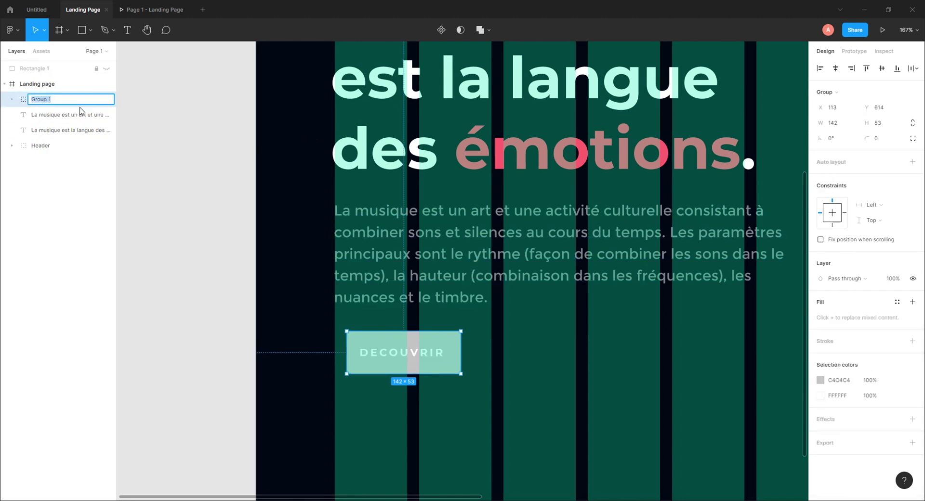
pyautogui.write('decouvrir')
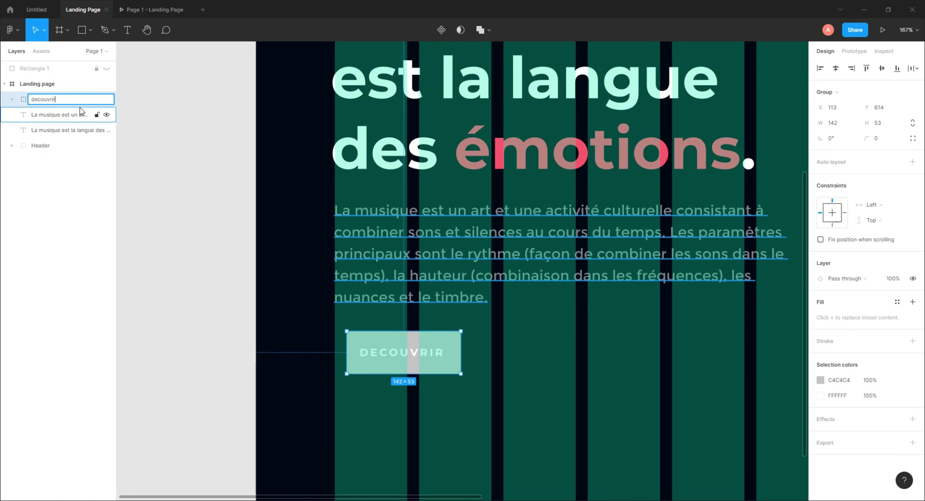
pyautogui.press('Return')
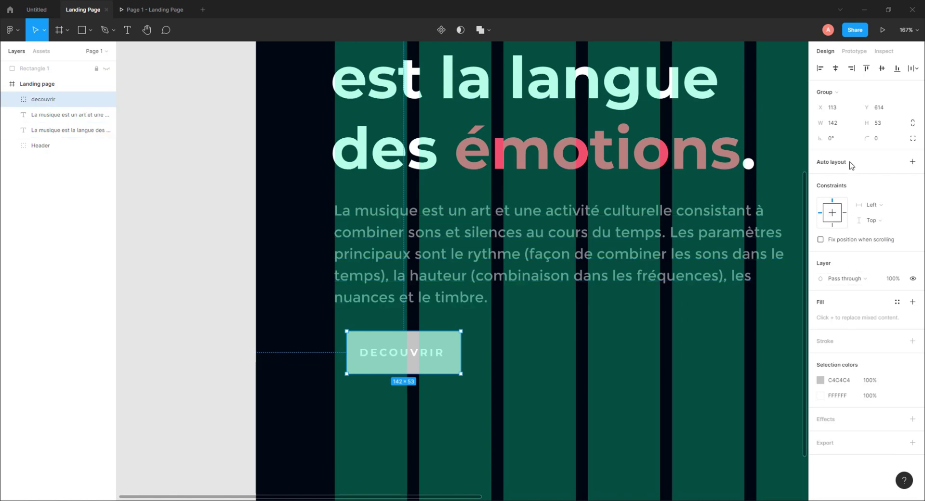
# Add auto layout to the decouvrir group and keep the resulting frame selected.
pyautogui.hotkey('shift', 'a')
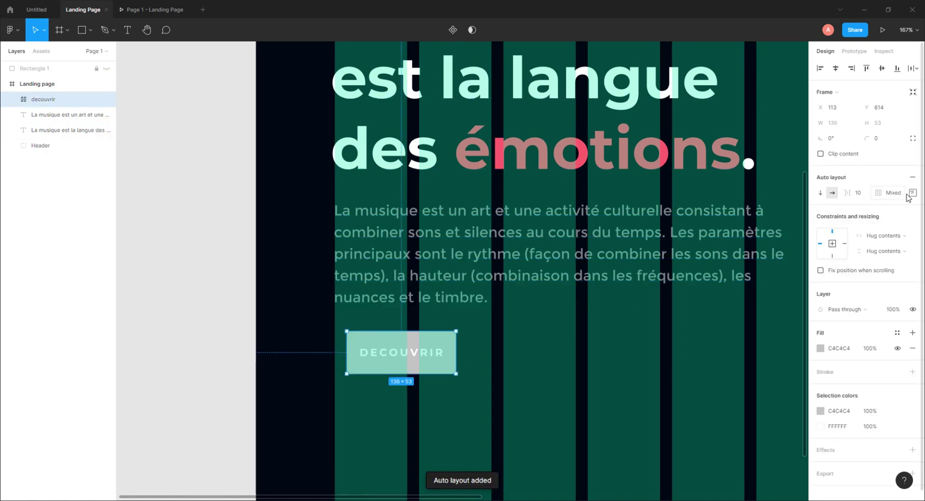
pyautogui.click(497, 367)
pyautogui.click(436, 355)
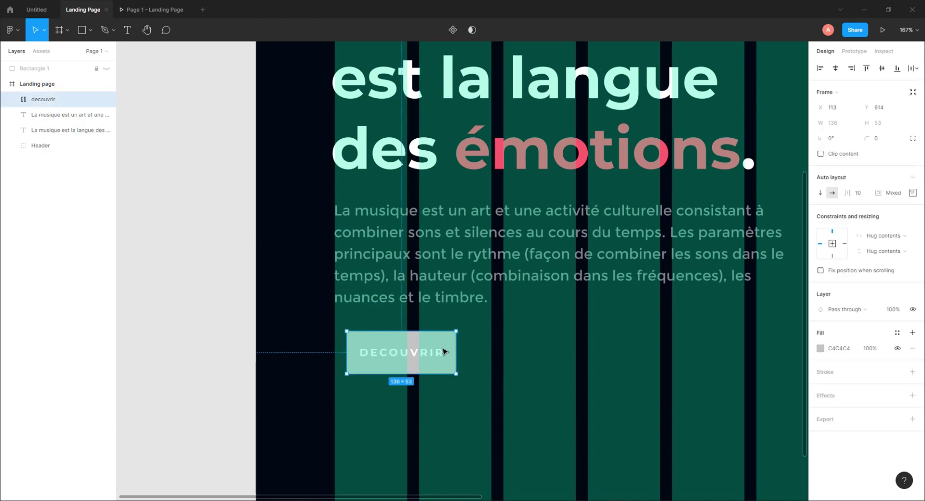
# Replace the grey fill of the decouvrir button with a white FFFFFF stroke at 25% opacity.
pyautogui.click(912, 348)
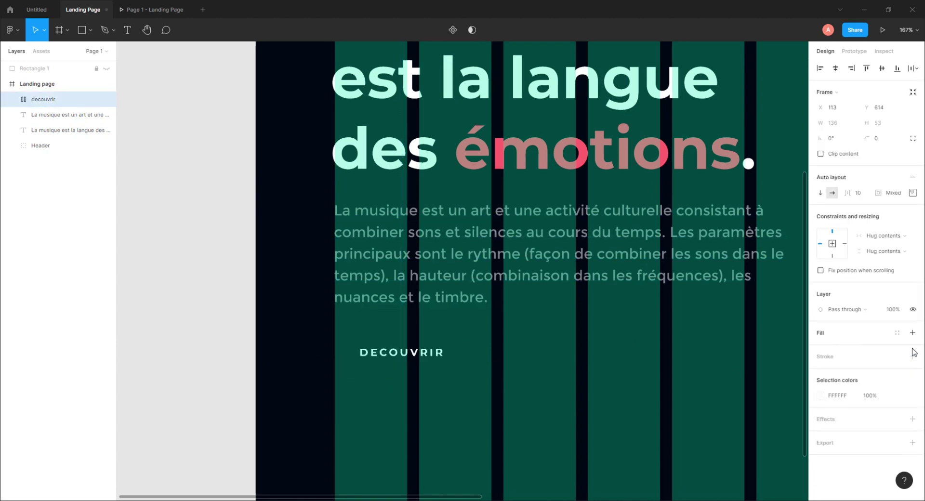
pyautogui.click(912, 356)
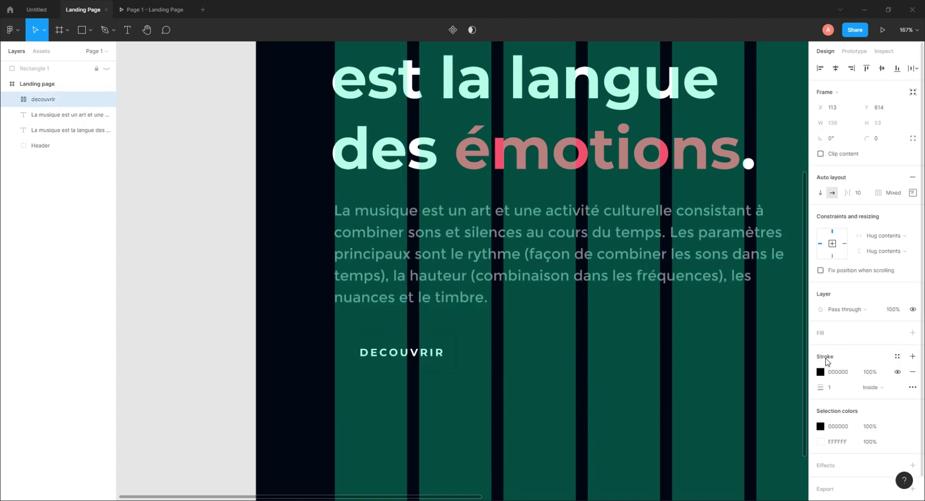
pyautogui.click(820, 371)
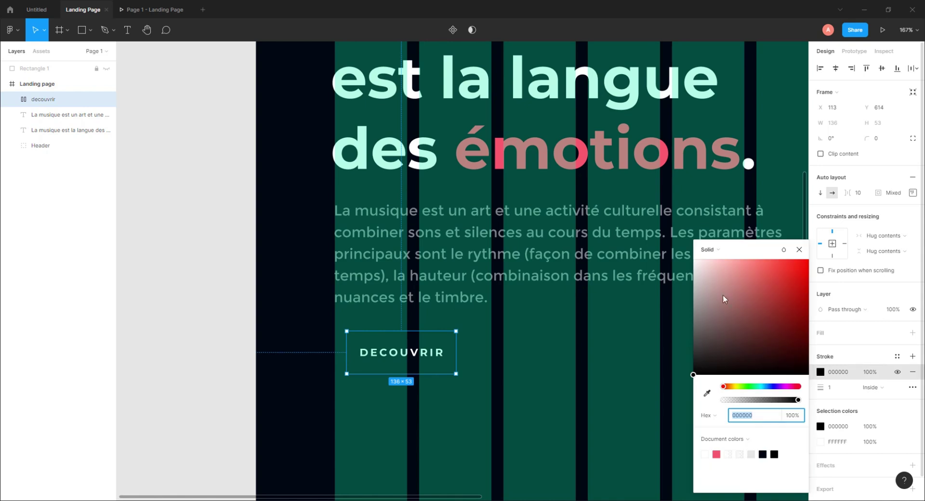
pyautogui.moveTo(723, 294); pyautogui.dragTo(692, 256)
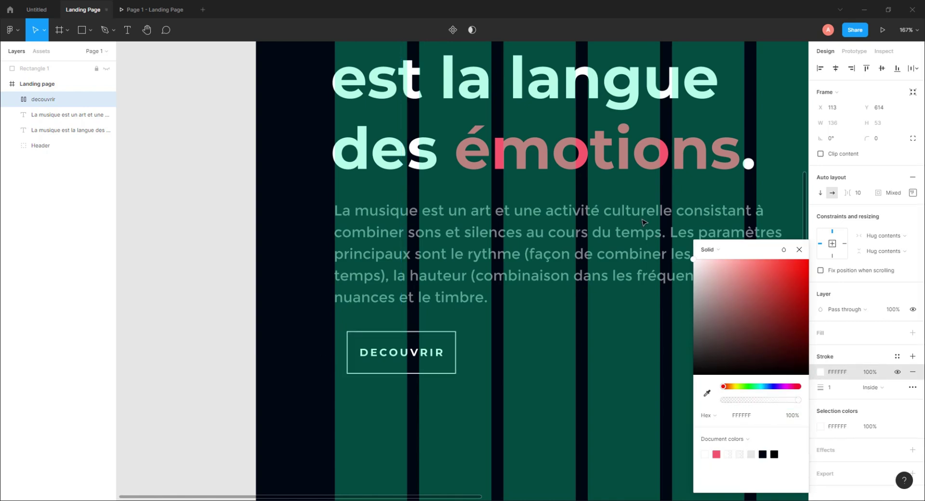
pyautogui.click(869, 372)
pyautogui.write('25')
pyautogui.press('Return')
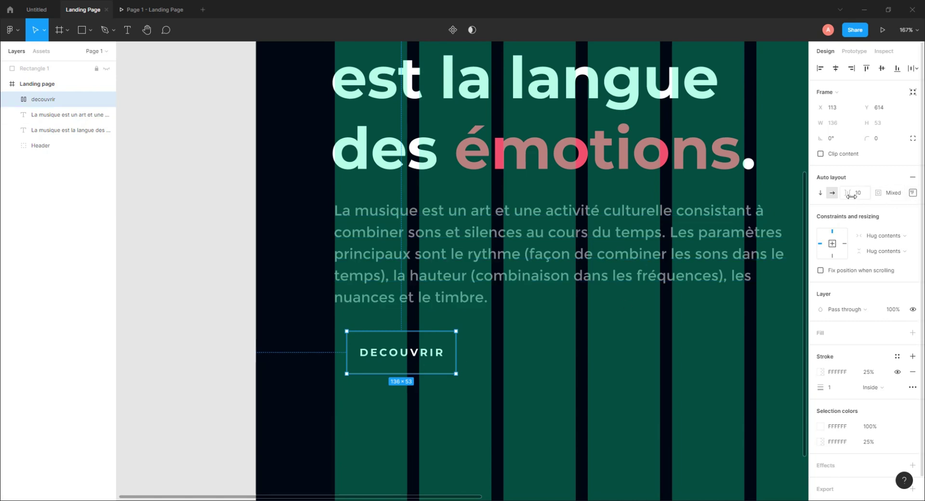
# Set the button's auto layout padding to 10 at the top, 12 at the bottom, and 20 on the left and right.
pyautogui.click(912, 193)
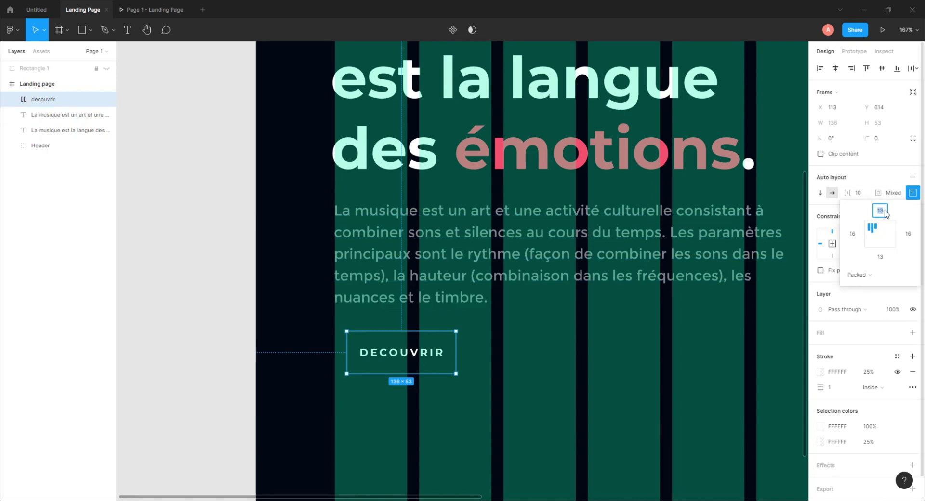
pyautogui.write('10')
pyautogui.click(880, 257)
pyautogui.write('12')
pyautogui.click(847, 235)
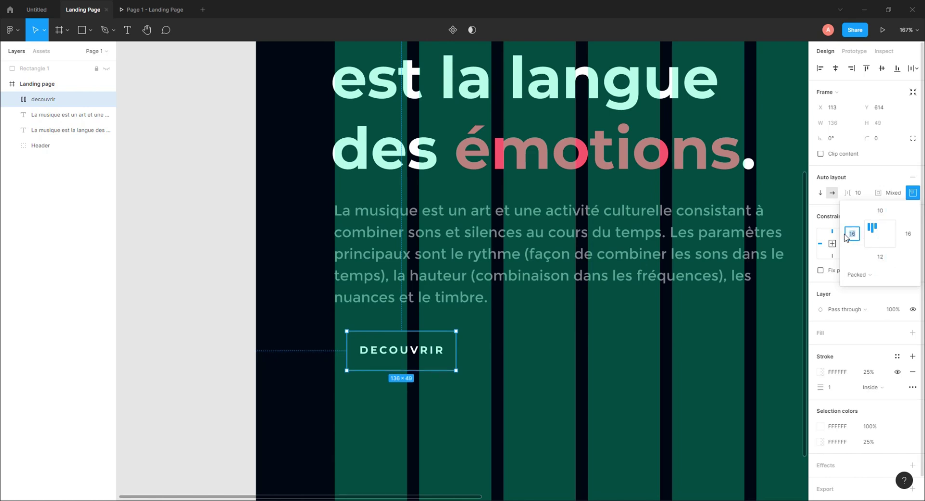
pyautogui.write('20')
pyautogui.press('Tab')
pyautogui.write('20')
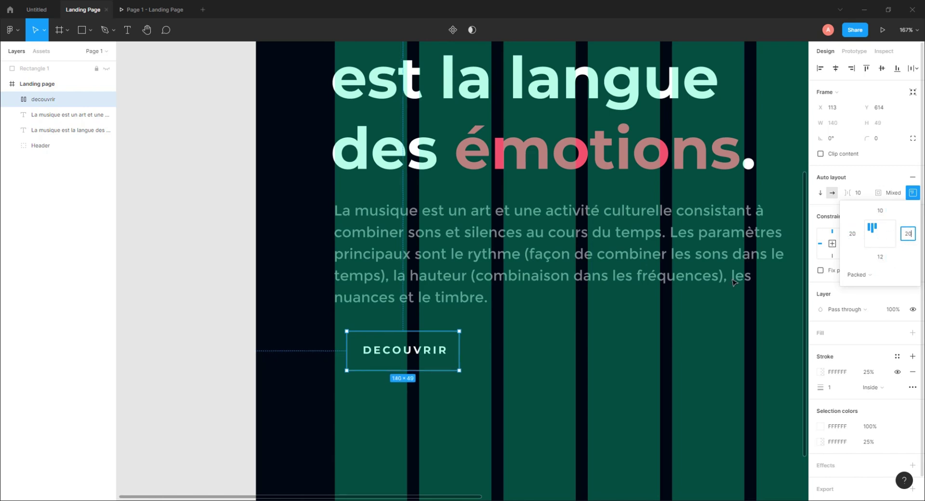
pyautogui.click(571, 344)
# Align the decouvrir button with the left edge of the first grid column, about 50 px below the paragraph.
pyautogui.moveTo(435, 352); pyautogui.dragTo(415, 328)
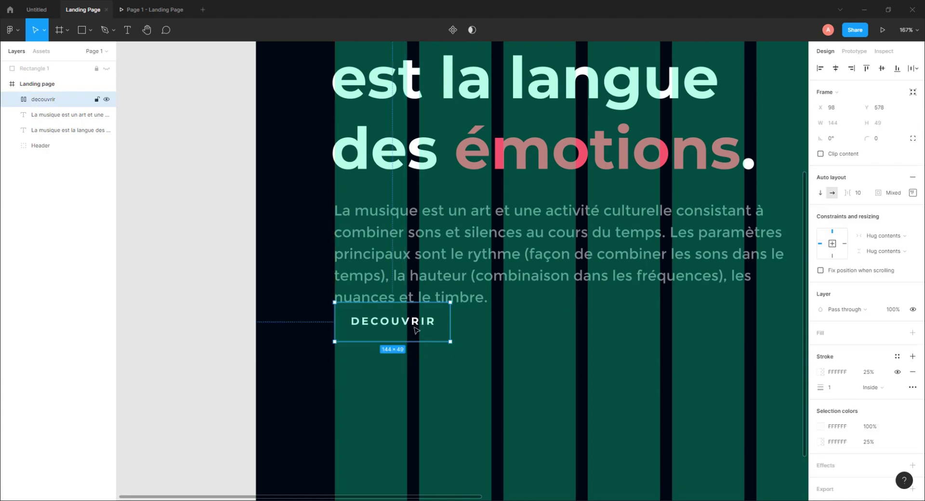
pyautogui.hotkey('shift', 'Down')
pyautogui.hotkey('shift', 'Down')
pyautogui.hotkey('shift', 'Down')
pyautogui.hotkey('shift', 'Down')
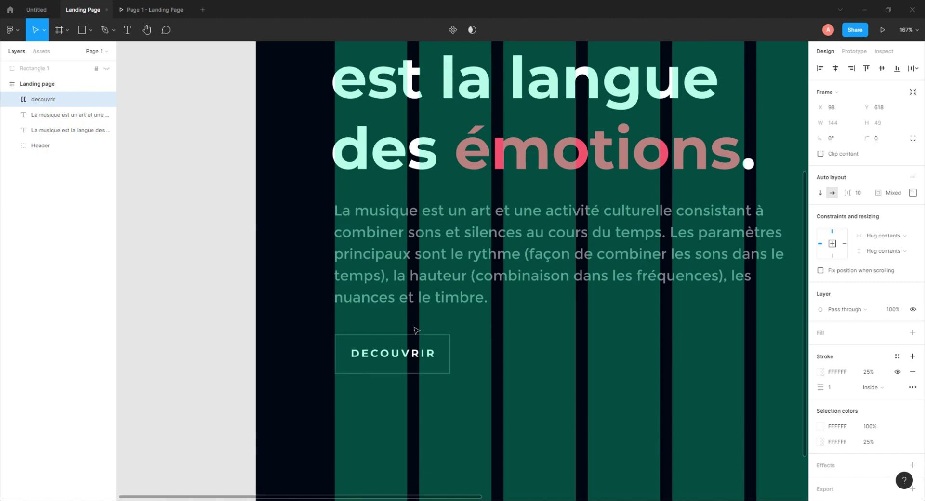
# Check the landing page with its new button in the prototype preview and return to the design file.
pyautogui.click(132, 12)
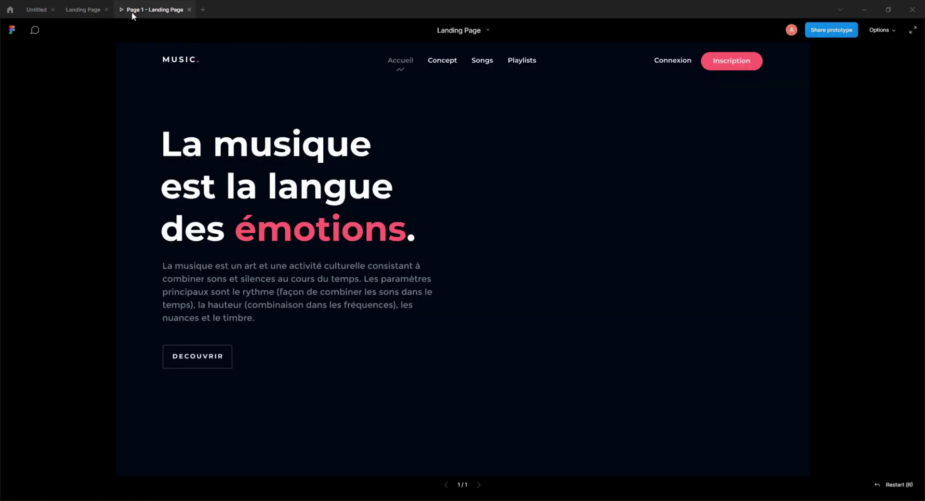
pyautogui.click(79, 10)
pyautogui.click(485, 366)
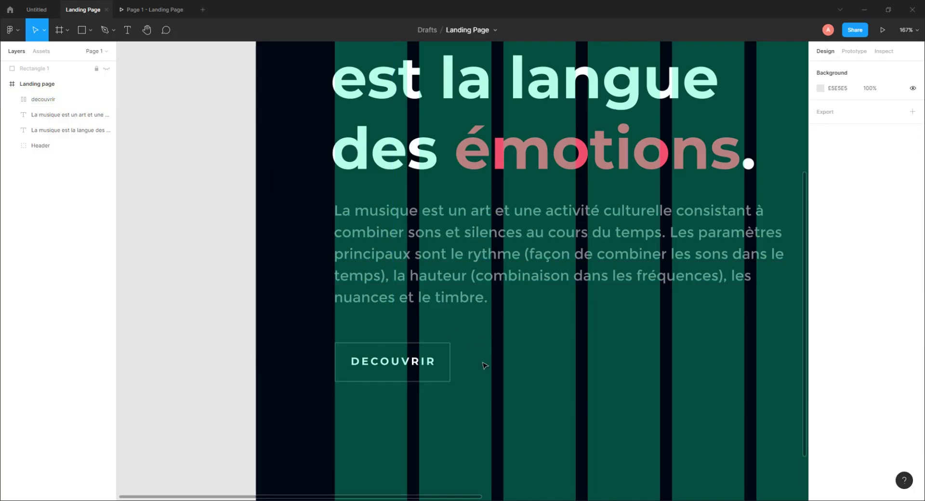
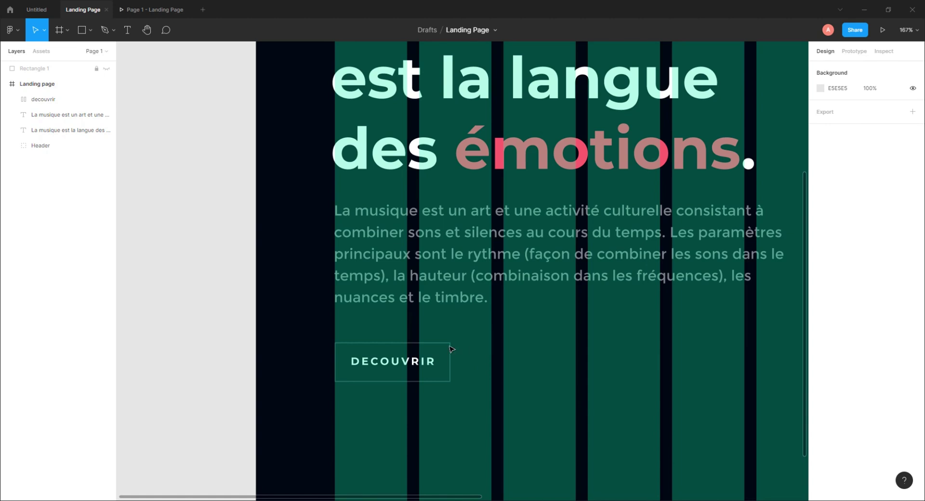
# Launch the Iconify plugin for the landing page and move its window clear of the button area.
pyautogui.scroll(-2, 483, 357)
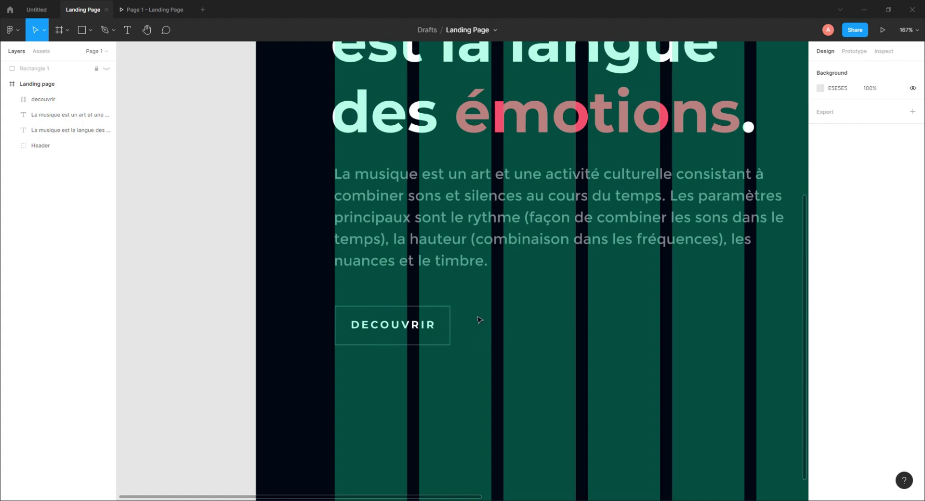
pyautogui.rightClick(509, 295)
pyautogui.moveTo(537, 425)
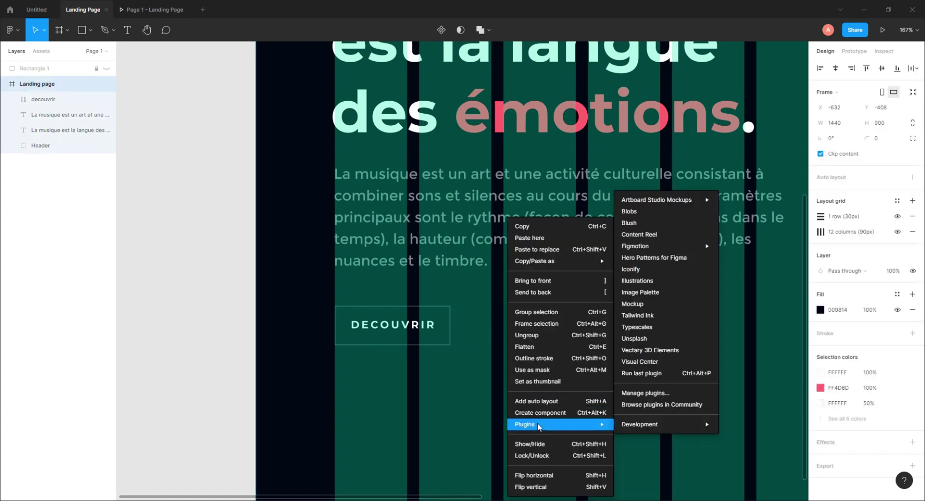
pyautogui.click(633, 269)
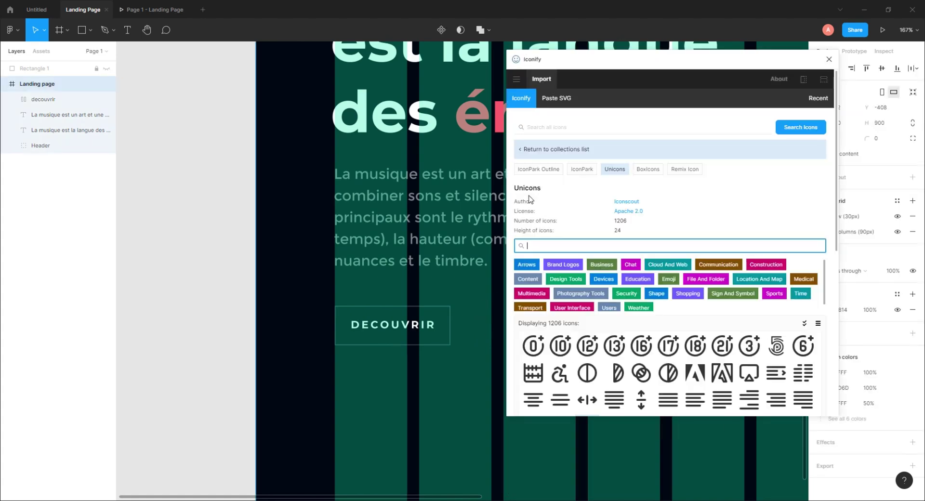
pyautogui.moveTo(625, 63); pyautogui.dragTo(143, 56)
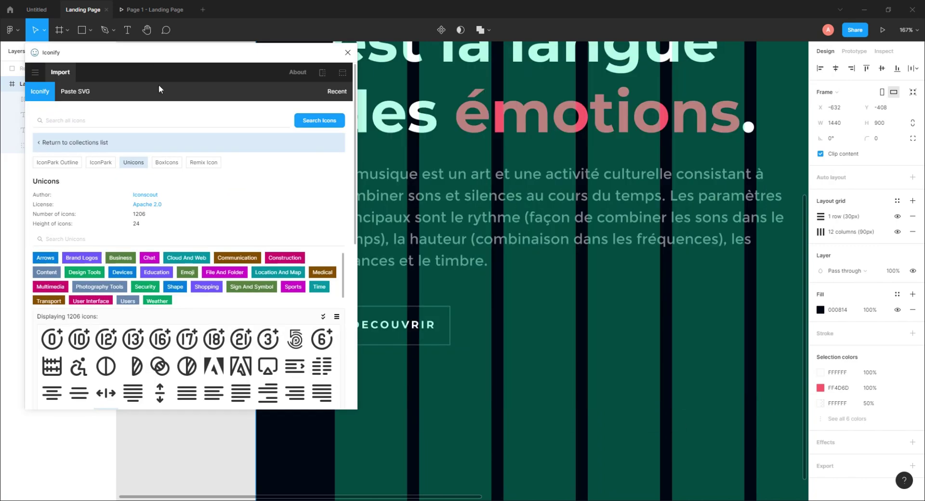
# Import the Unicons arrow-right icon in colour #f8f8f8 at 0° rotation and close the Iconify plugin.
pyautogui.scroll(-4, 279, 303)
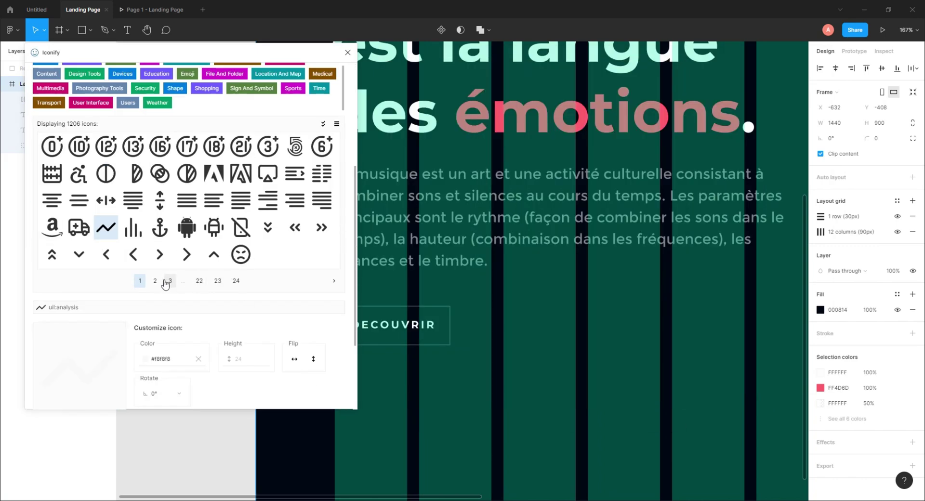
pyautogui.click(154, 284)
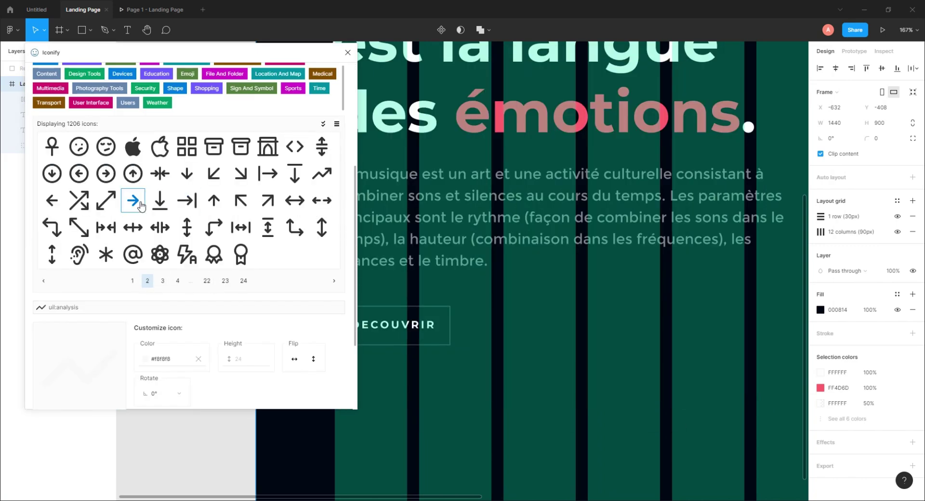
pyautogui.click(133, 200)
pyautogui.scroll(-3, 216, 313)
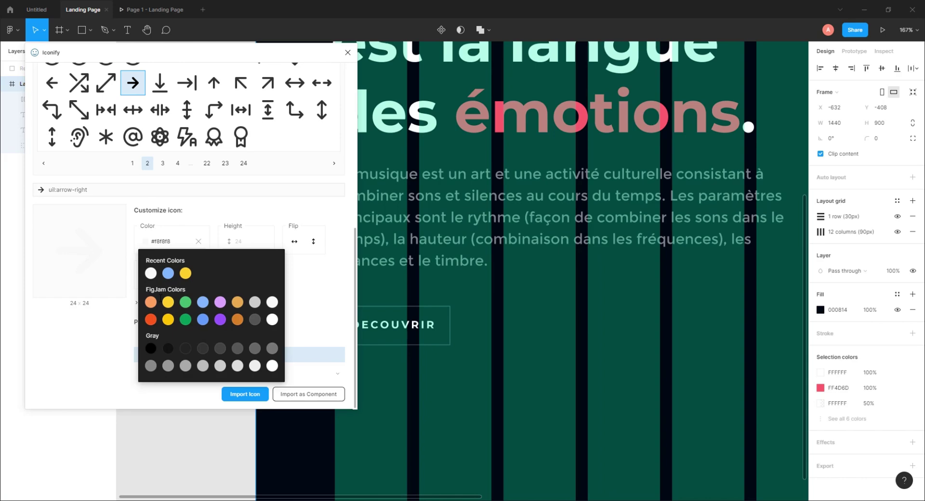
pyautogui.click(244, 394)
pyautogui.click(484, 304)
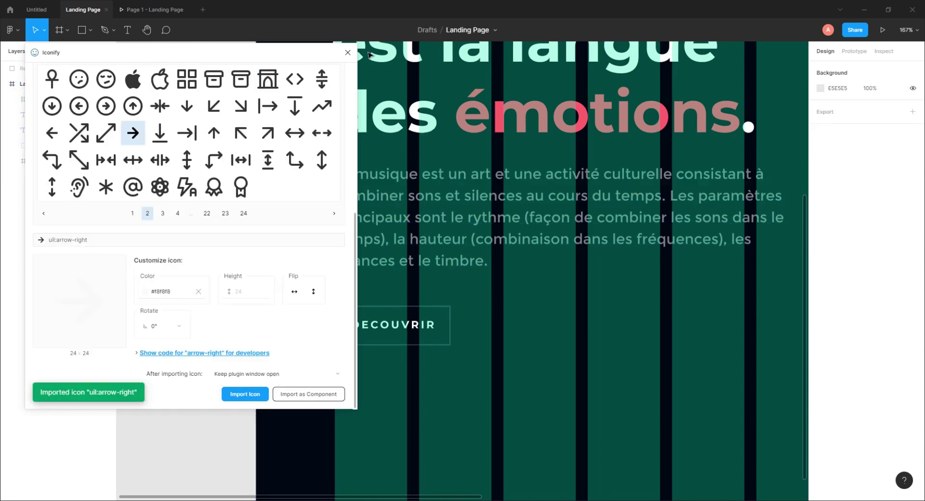
pyautogui.click(347, 54)
# Move the imported arrow-right icon from the landing page's corner to just beside the DECOUVRIR button.
pyautogui.scroll(-5, 378, 175)
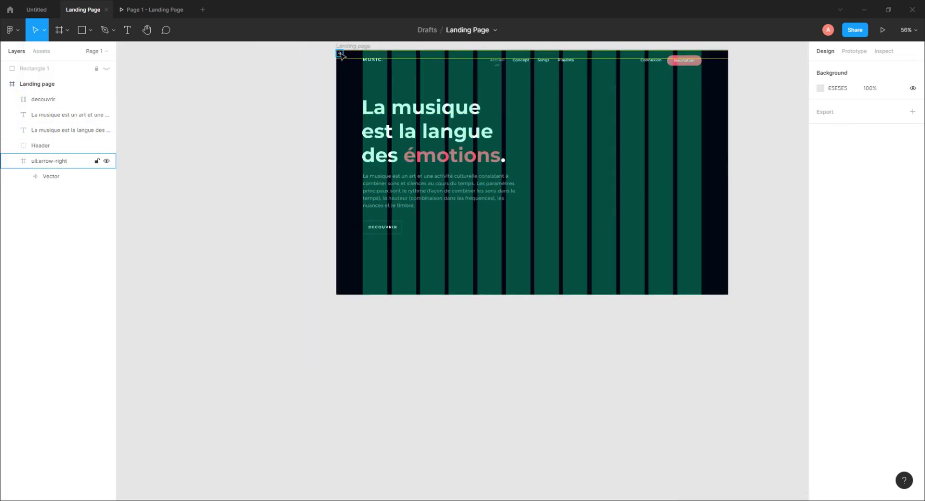
pyautogui.click(49, 161)
pyautogui.moveTo(396, 120); pyautogui.dragTo(406, 227)
pyautogui.scroll(5, 407, 227)
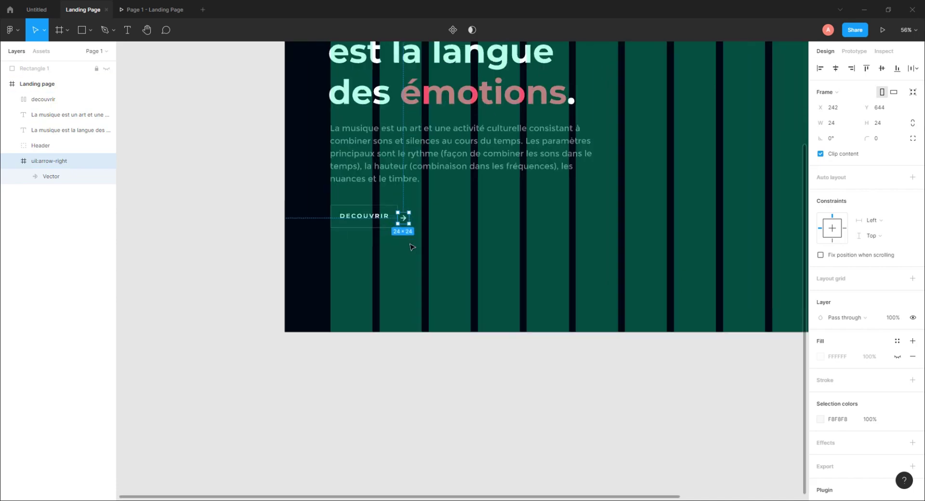
pyautogui.moveTo(395, 182); pyautogui.dragTo(413, 183)
# Ungroup the arrow icon's frame and place its vector inside the decouvrir button, after the text.
pyautogui.rightClick(408, 180)
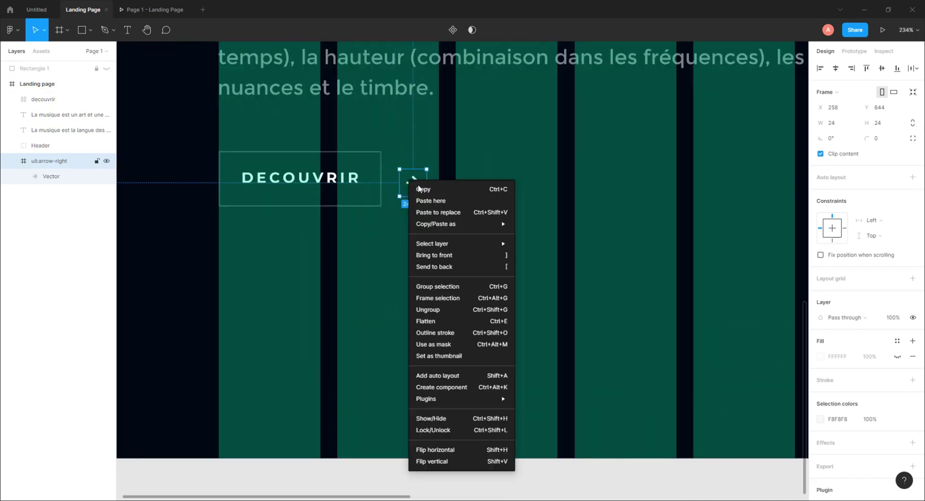
pyautogui.click(429, 310)
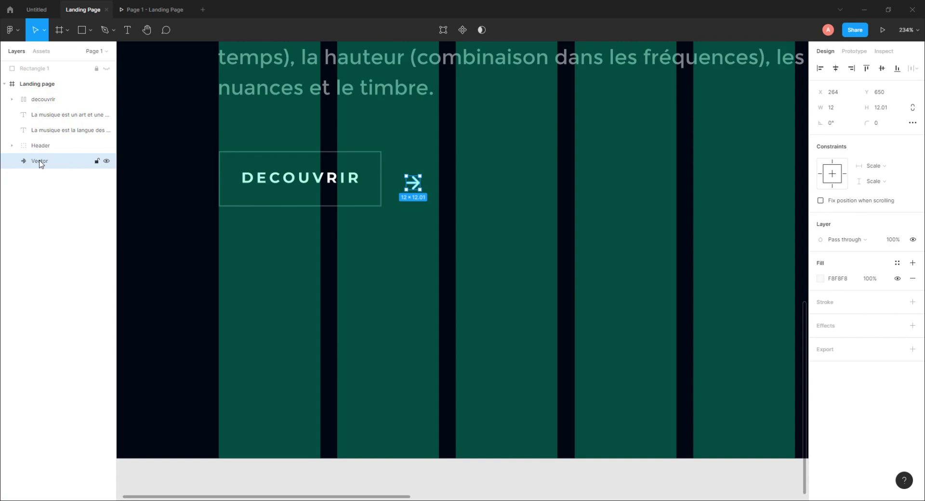
pyautogui.moveTo(407, 183); pyautogui.dragTo(378, 179)
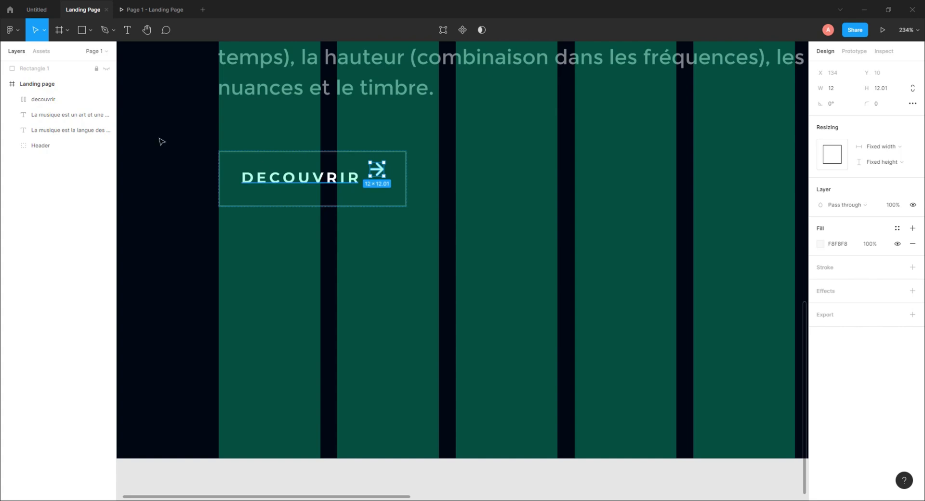
# Centre the decouvrir button's auto layout contents and set the spacing between text and arrow to 12.
pyautogui.click(42, 99)
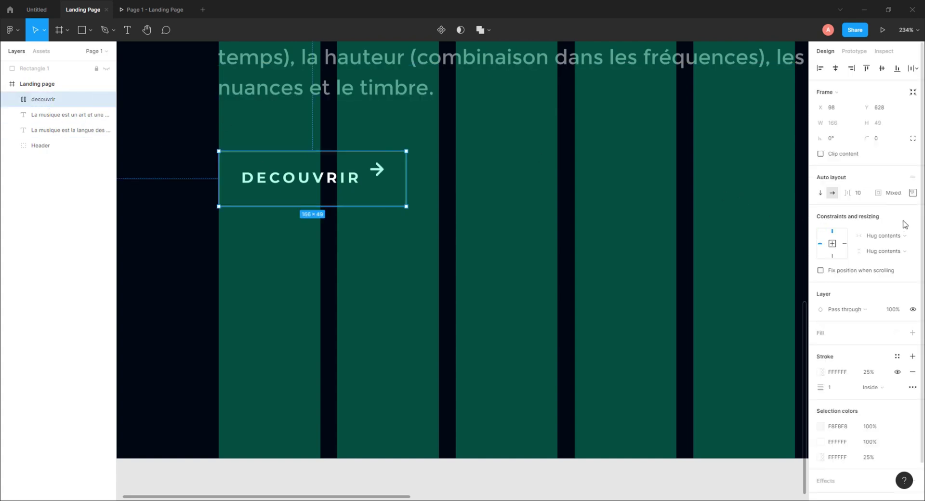
pyautogui.click(912, 192)
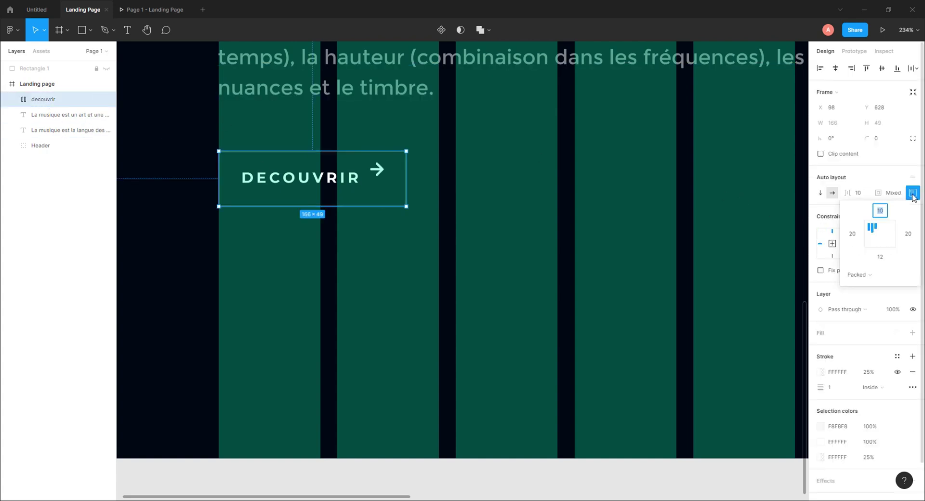
pyautogui.click(883, 237)
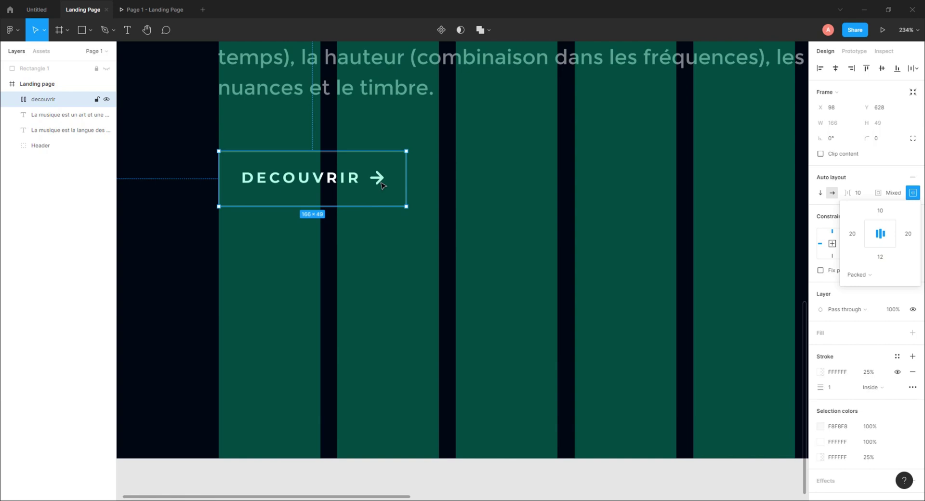
pyautogui.moveTo(846, 192); pyautogui.dragTo(32, 190)
pyautogui.moveTo(837, 192); pyautogui.dragTo(853, 195)
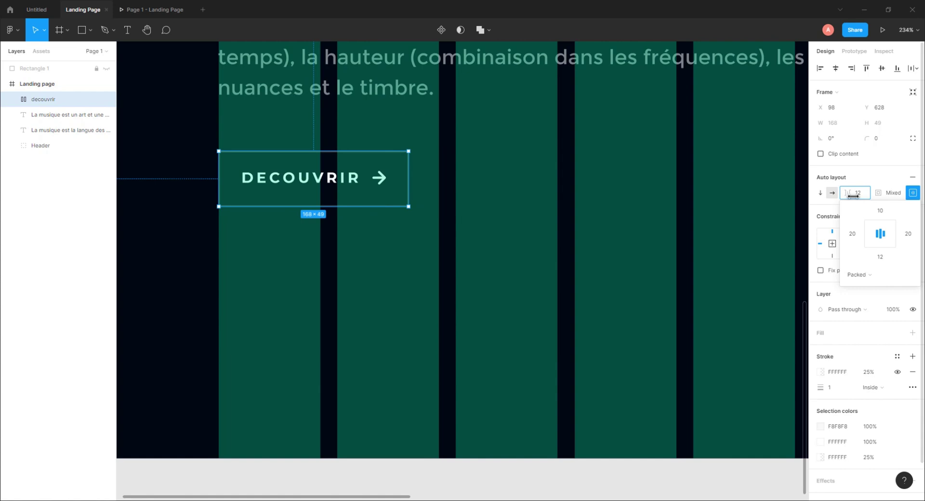
pyautogui.click(439, 205)
# Scale the button's arrow to a width of 9 with proportions constrained, and check it in the prototype preview.
pyautogui.doubleClick(379, 178)
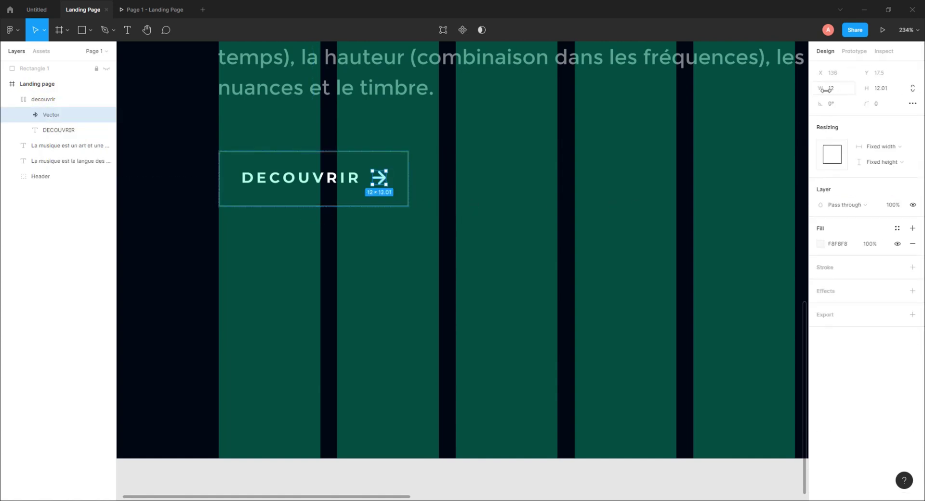
pyautogui.click(912, 88)
pyautogui.moveTo(823, 91); pyautogui.dragTo(823, 91)
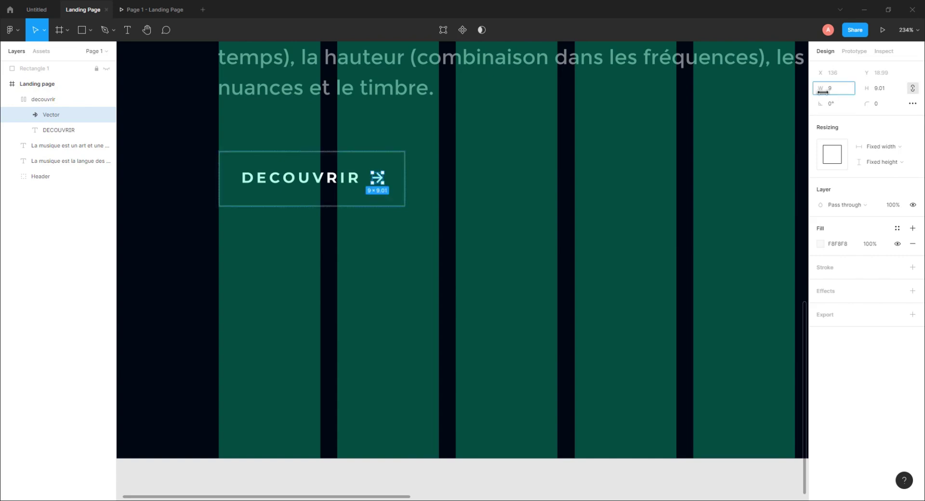
pyautogui.click(514, 200)
pyautogui.click(148, 11)
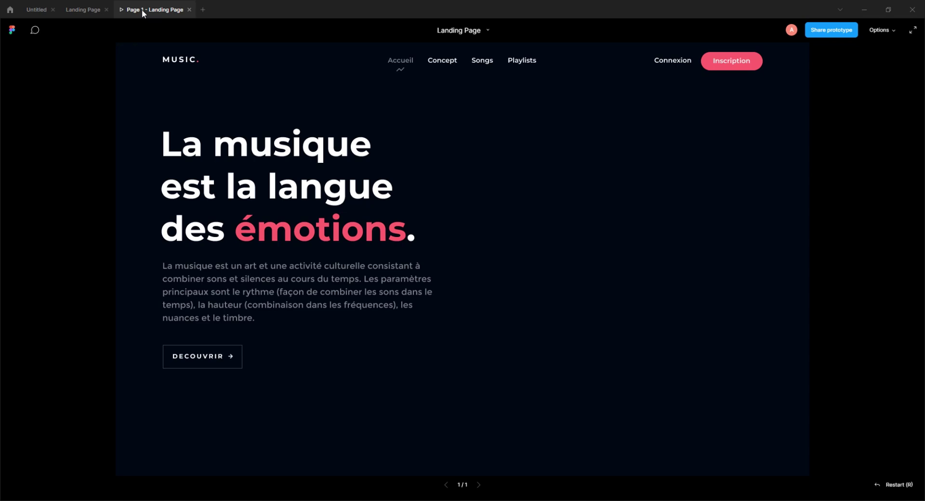
pyautogui.click(93, 16)
# Extend the button's label to read DECOUVRIR LA MUSIQUE.
pyautogui.click(356, 205)
pyautogui.click(347, 185)
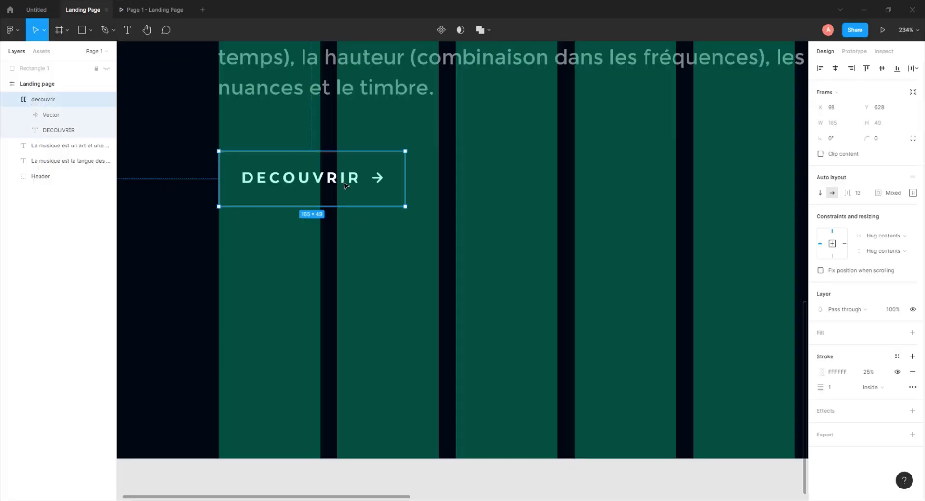
pyautogui.doubleClick(351, 184)
pyautogui.press('Right')
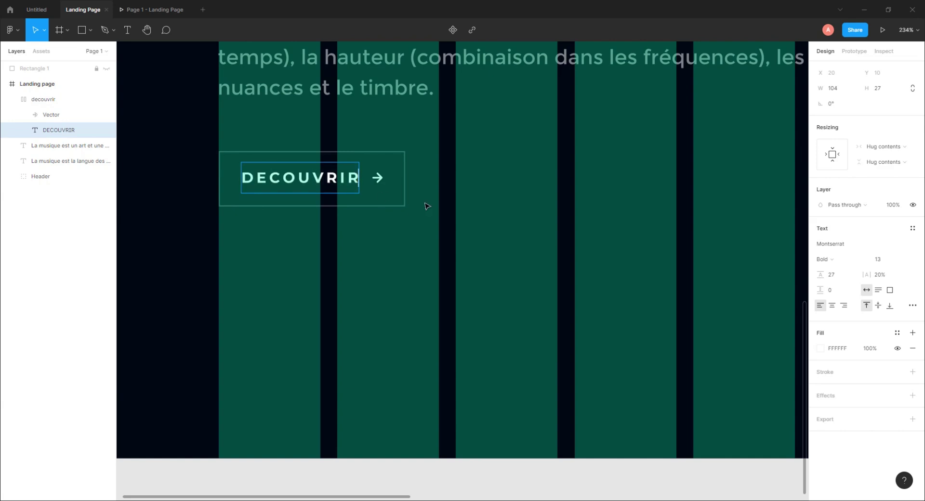
pyautogui.write('I=LA MUSIQUE')
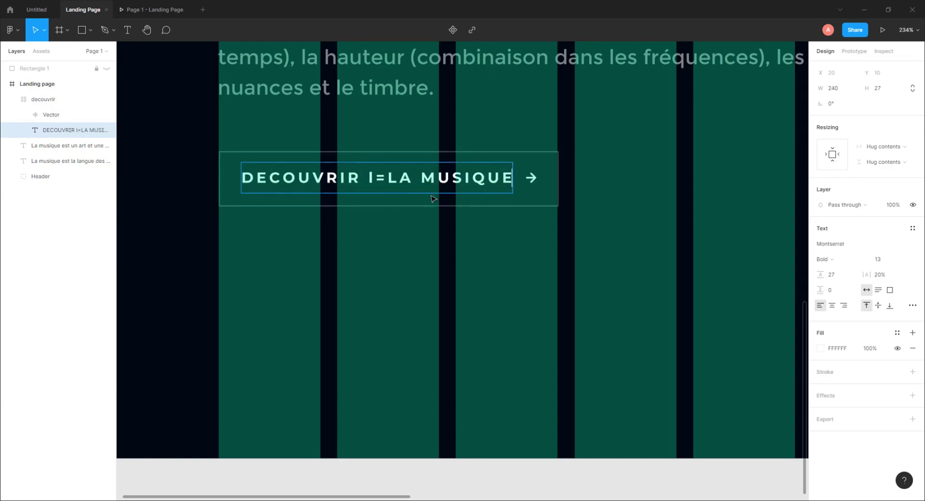
pyautogui.click(387, 177)
pyautogui.press('BackSpace')
pyautogui.press('BackSpace')
pyautogui.press('Escape')
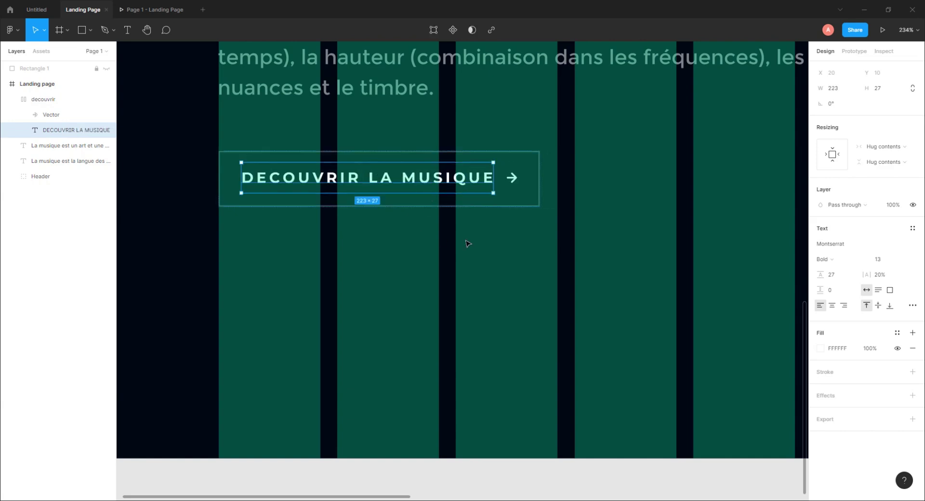
pyautogui.click(467, 242)
# Compare the landing page with its extended button in the prototype preview and in the design file.
pyautogui.click(145, 10)
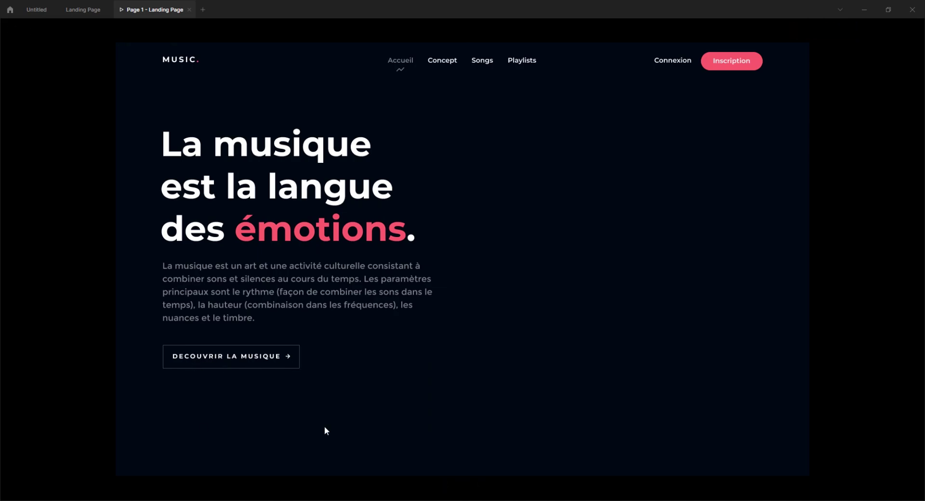
pyautogui.click(89, 9)
pyautogui.scroll(-3, 529, 271)
pyautogui.scroll(-5, 530, 271)
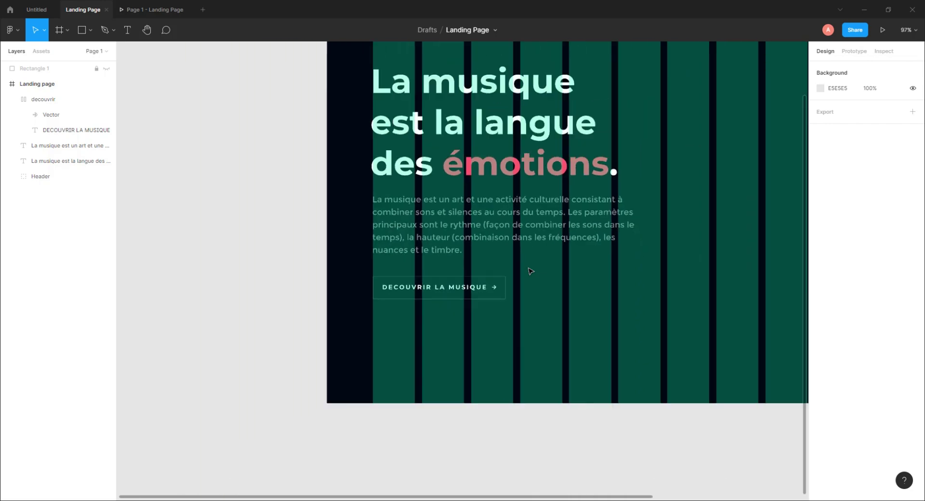
pyautogui.scroll(2, 528, 270)
pyautogui.hscroll(2, 528, 271)
pyautogui.moveTo(518, 323); pyautogui.dragTo(435, 311)
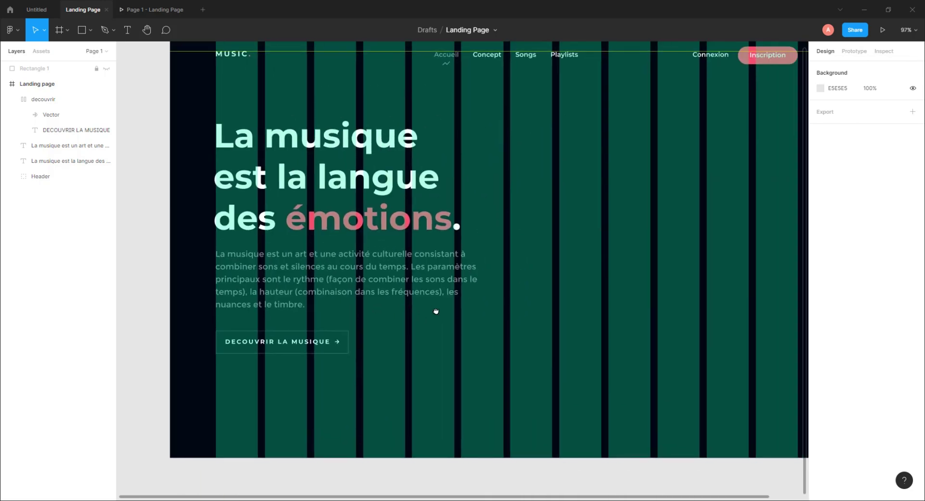
pyautogui.click(147, 8)
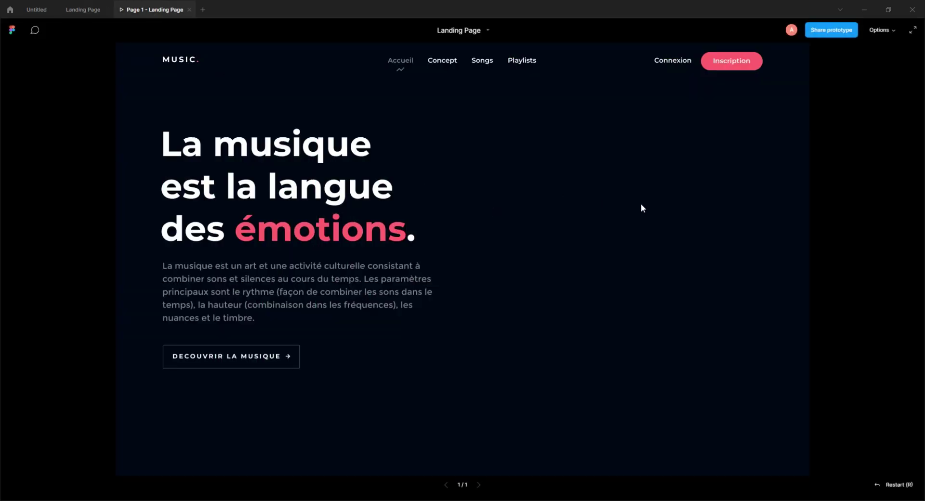
pyautogui.click(83, 10)
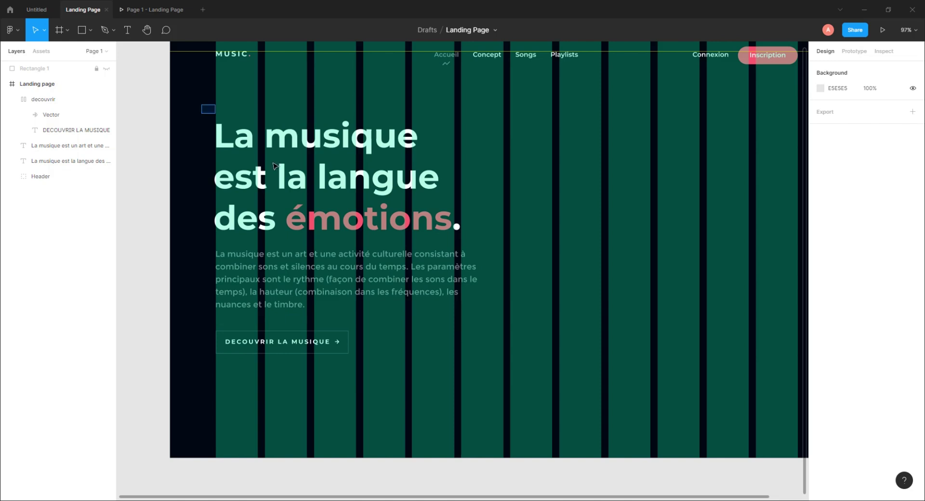
# Group the heading, paragraph and button together and name the group Contenu 01.
pyautogui.moveTo(273, 166); pyautogui.dragTo(515, 392)
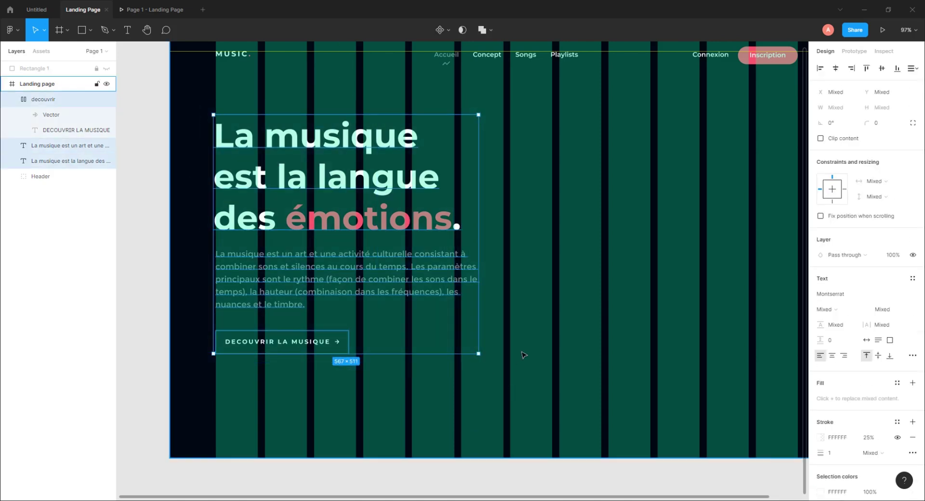
pyautogui.hotkey('ctrl', 'g')
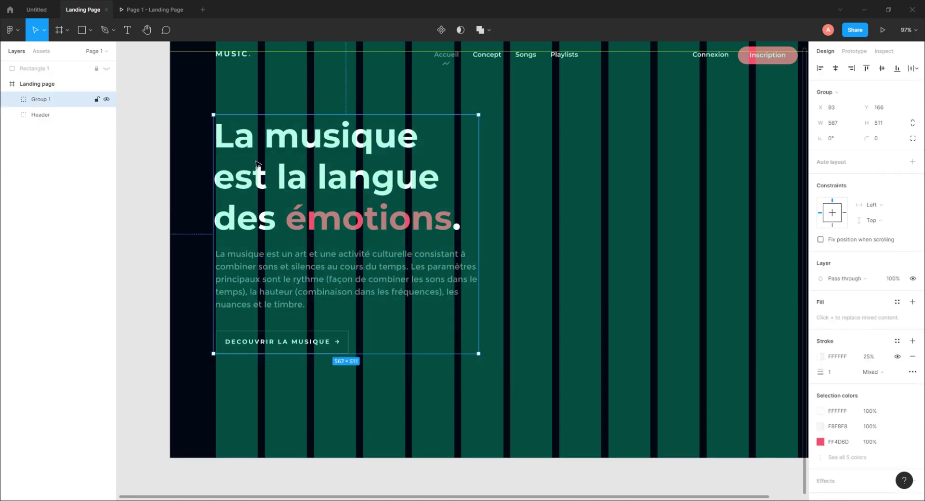
pyautogui.doubleClick(61, 107)
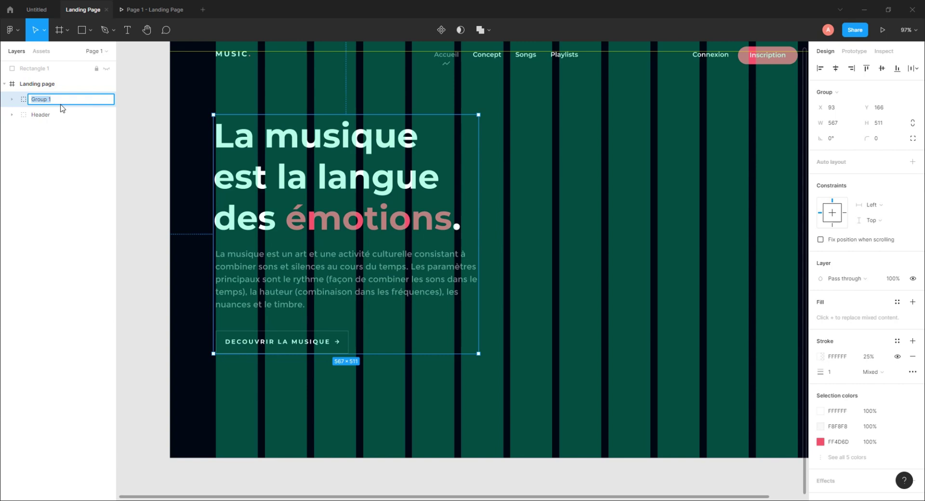
pyautogui.write('Contenu')
pyautogui.click(68, 153)
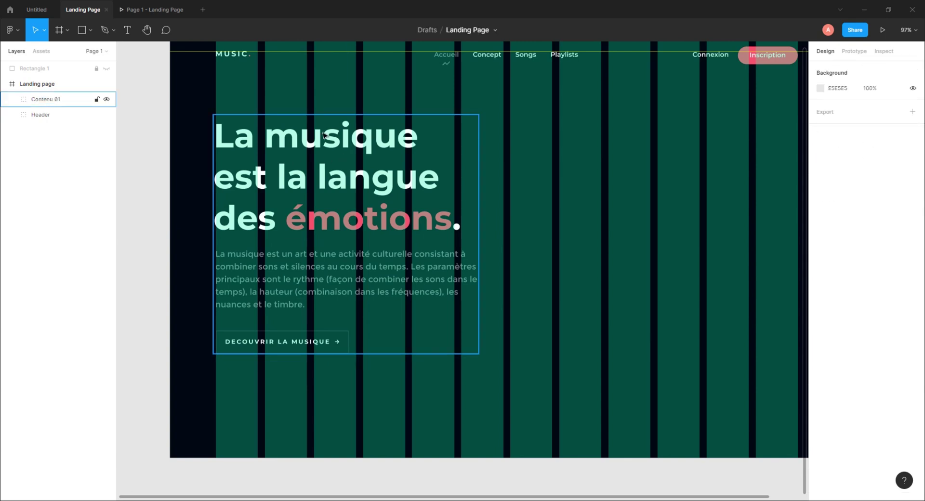
# Centre the Contenu 01 group vertically within the landing page frame.
pyautogui.click(320, 139)
pyautogui.scroll(1, 530, 193)
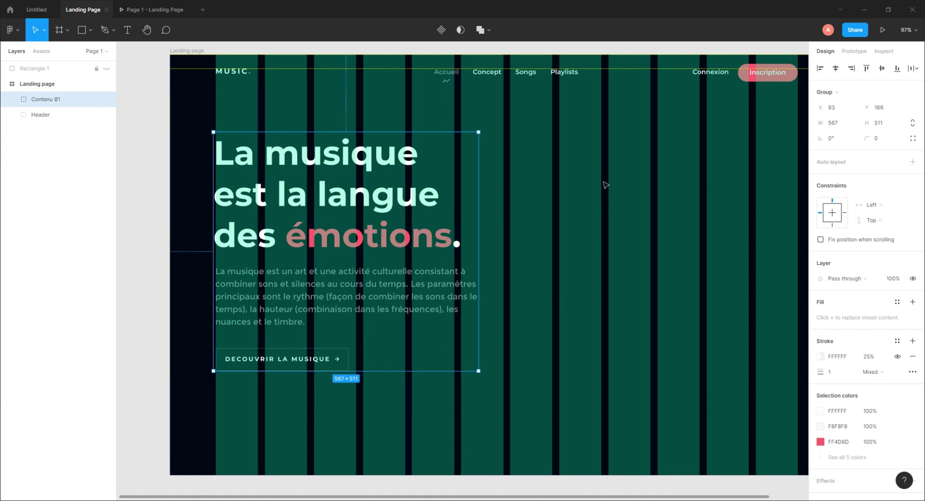
pyautogui.click(882, 69)
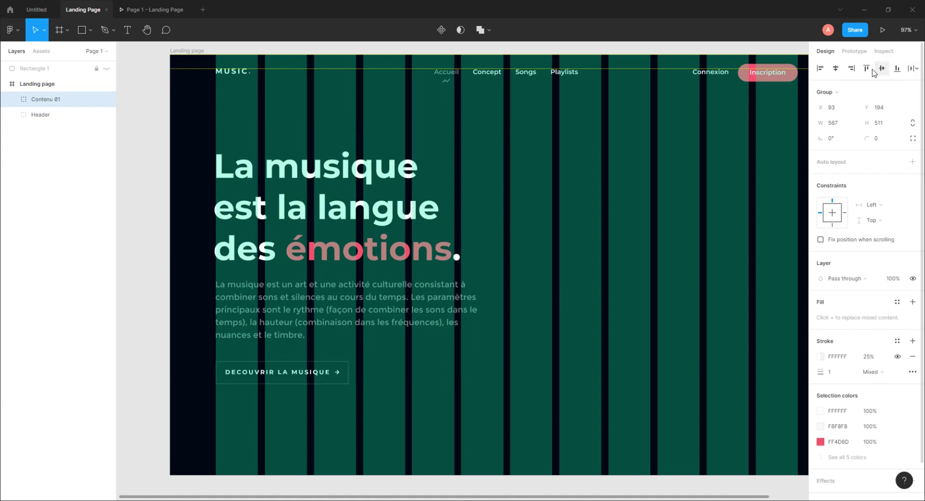
# Check the hero content's vertical placement in the prototype preview and return to the full landing page in the design file.
pyautogui.click(150, 9)
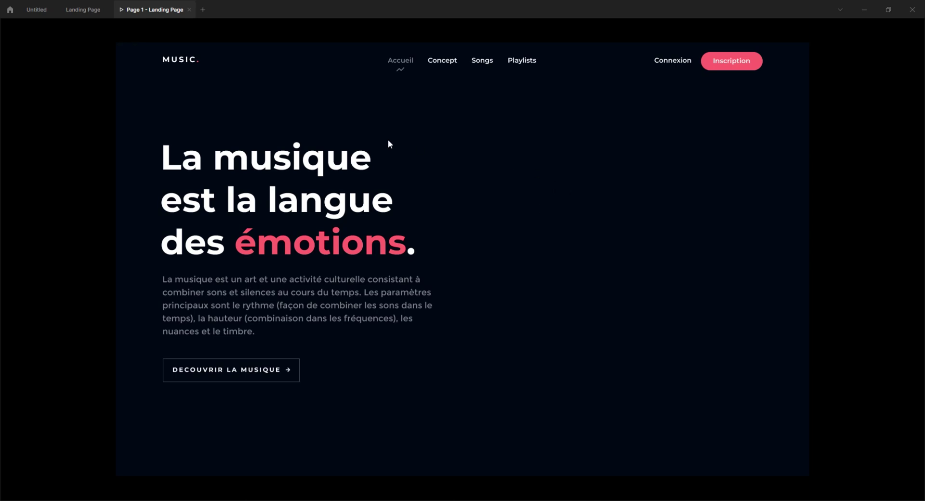
pyautogui.click(83, 9)
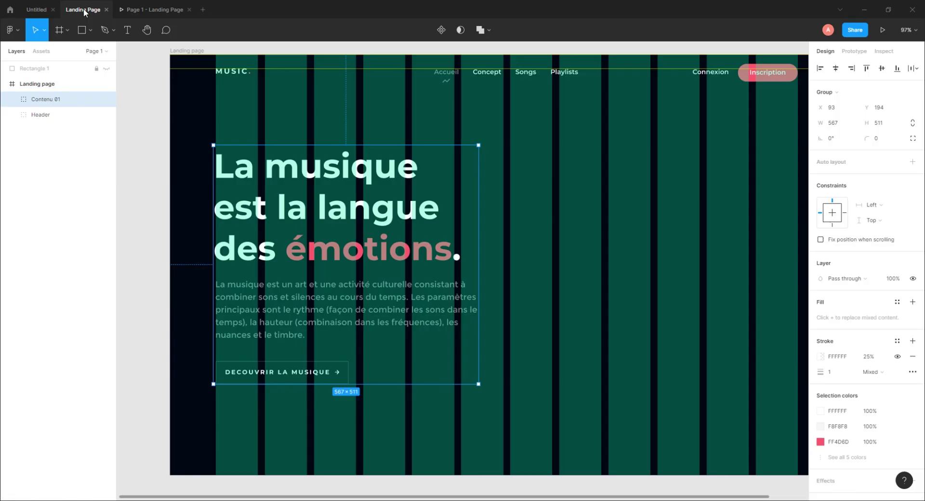
pyautogui.click(155, 247)
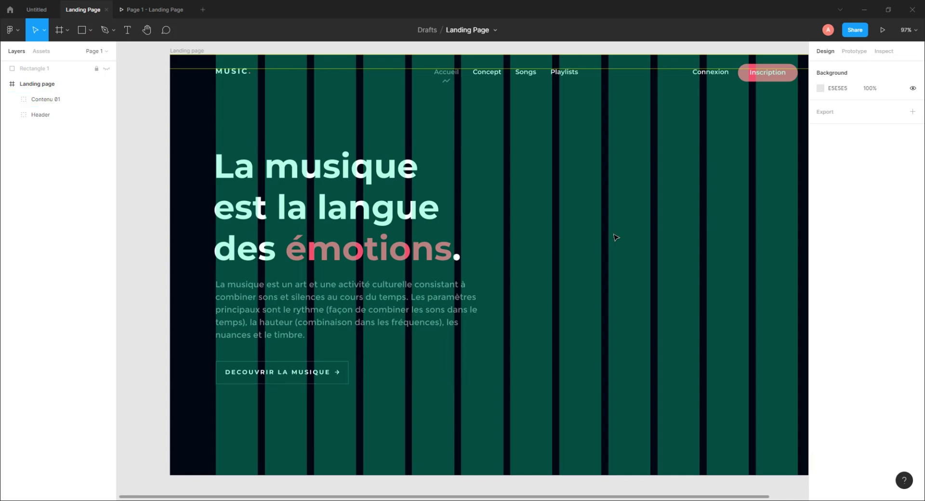
pyautogui.hscroll(3, 588, 251)
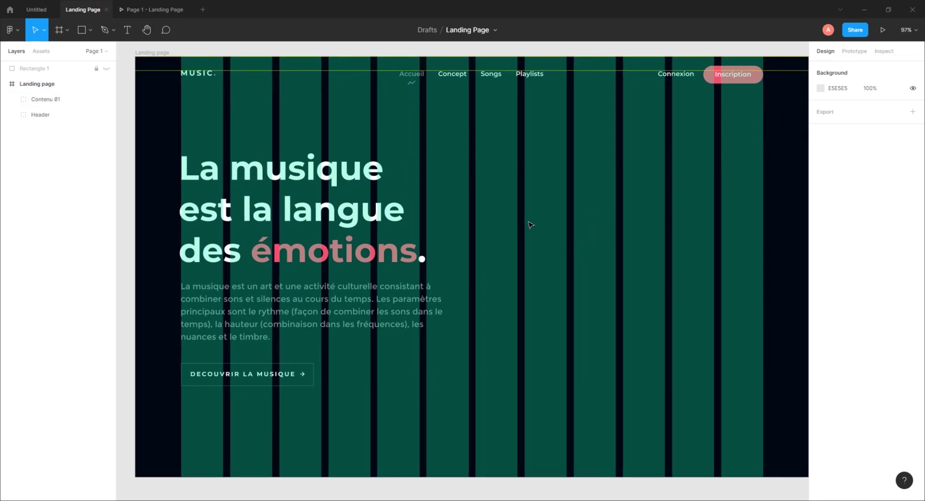
# Search the Figma Community plugins for "blob" and open the details page of the Blobs plugin.
pyautogui.hscroll(1, 597, 260)
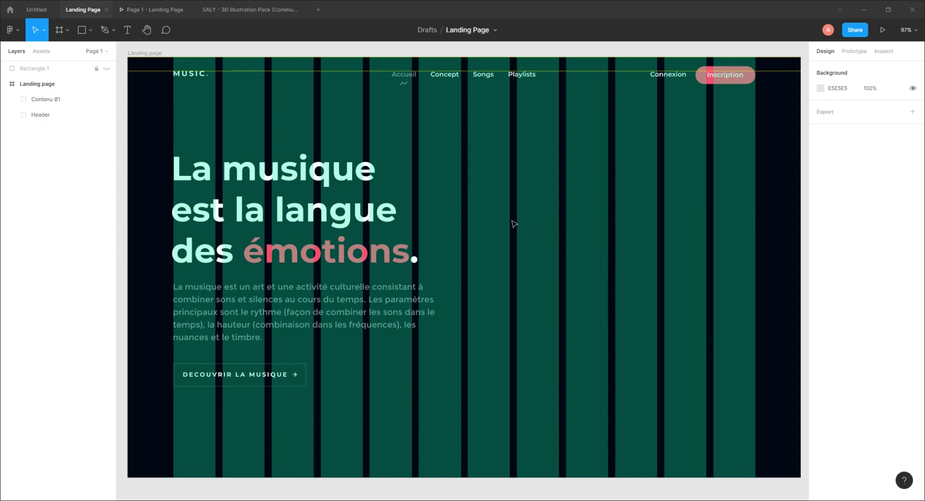
pyautogui.rightClick(476, 188)
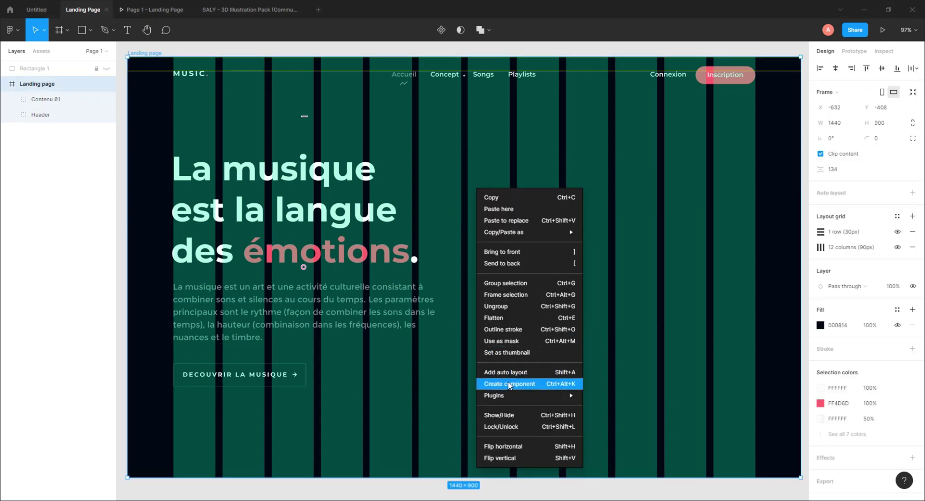
pyautogui.moveTo(510, 395)
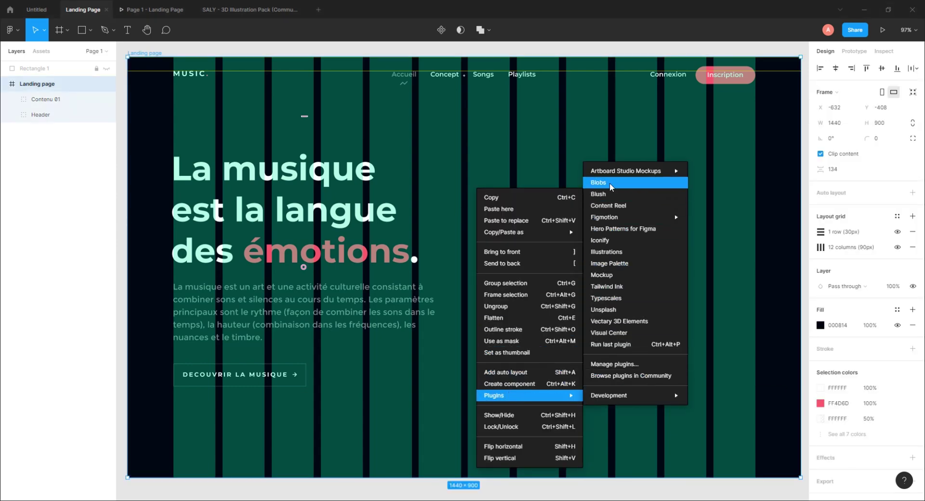
pyautogui.click(10, 10)
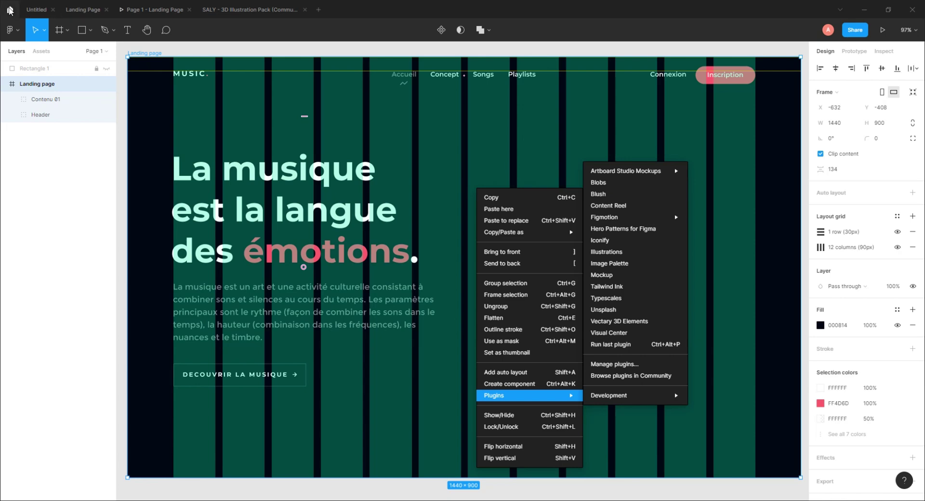
pyautogui.write('blob')
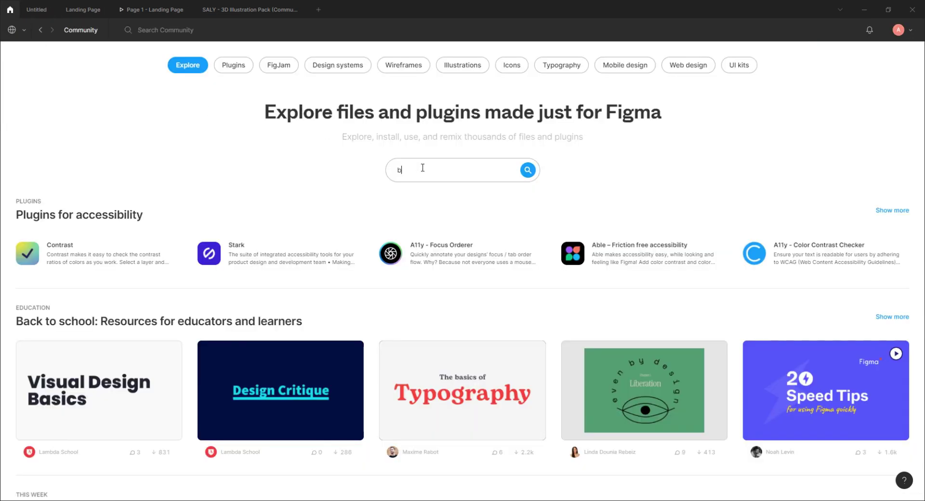
pyautogui.press('Return')
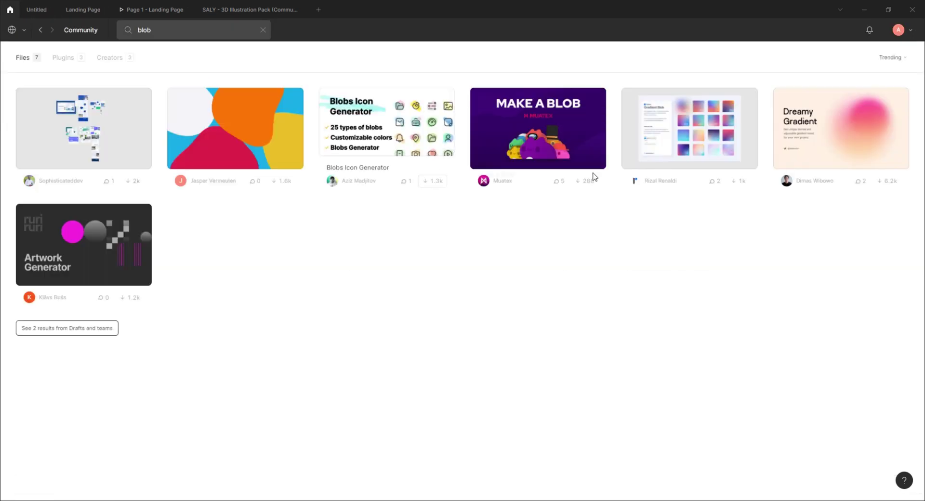
pyautogui.click(68, 58)
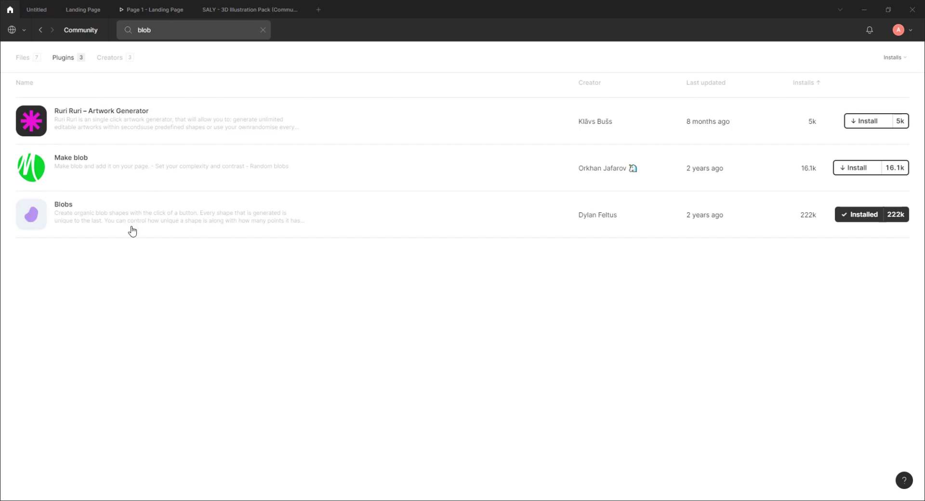
pyautogui.click(64, 219)
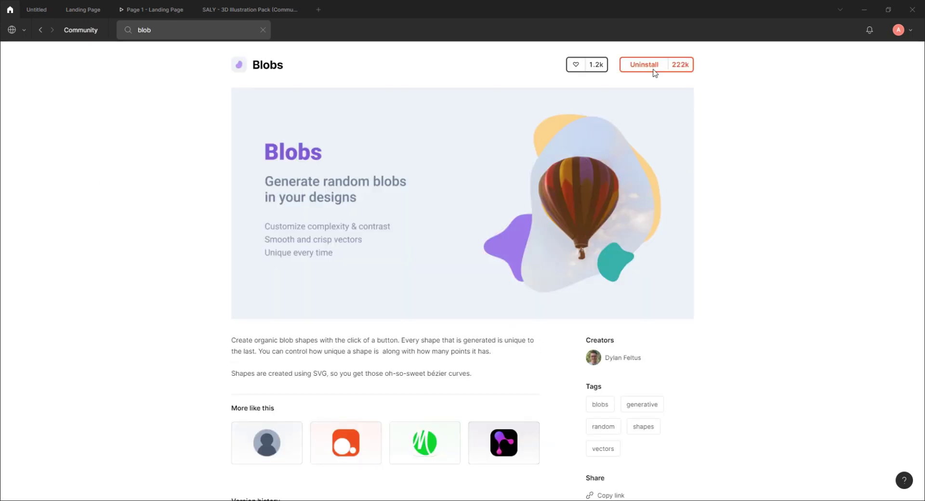
# Return to the landing page design file and launch the Blobs plugin.
pyautogui.click(79, 8)
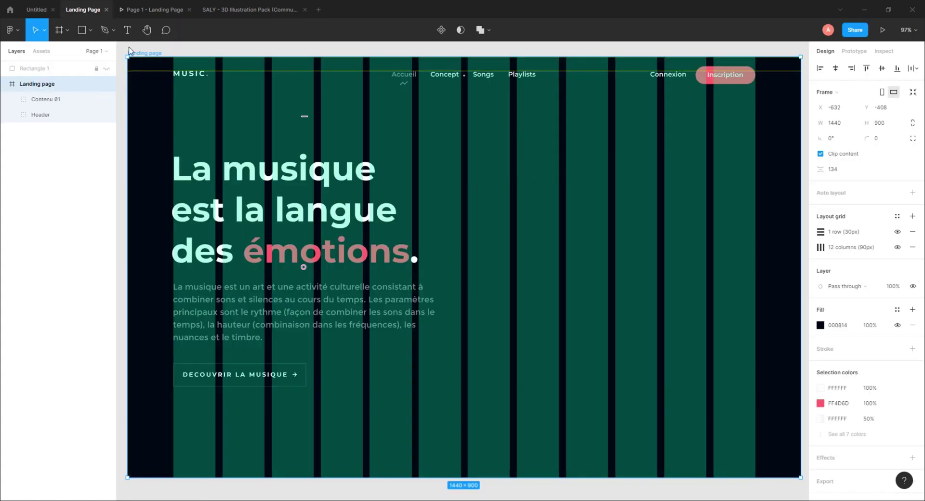
pyautogui.rightClick(558, 168)
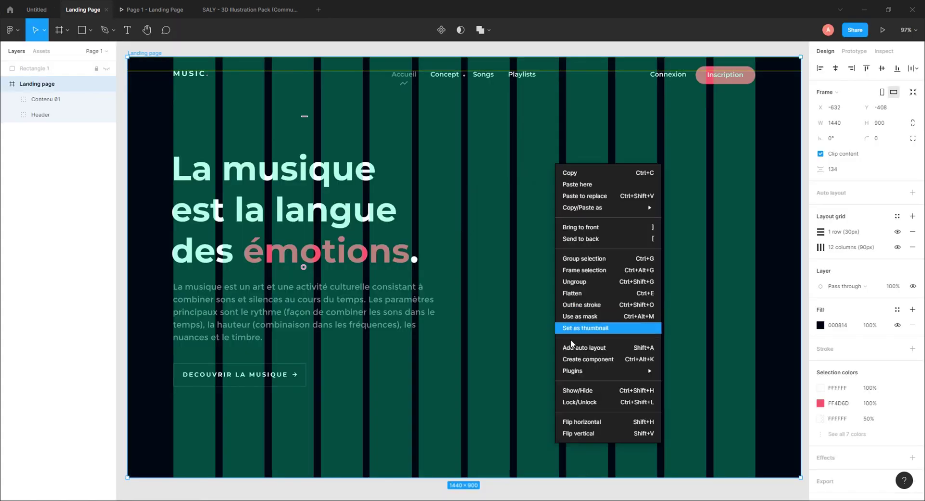
pyautogui.moveTo(565, 371)
pyautogui.click(681, 164)
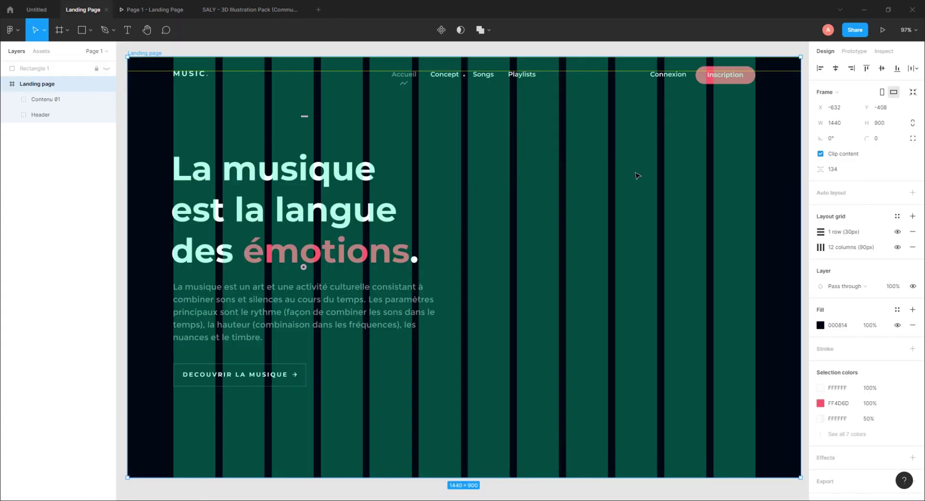
pyautogui.moveTo(349, 203); pyautogui.dragTo(352, 145)
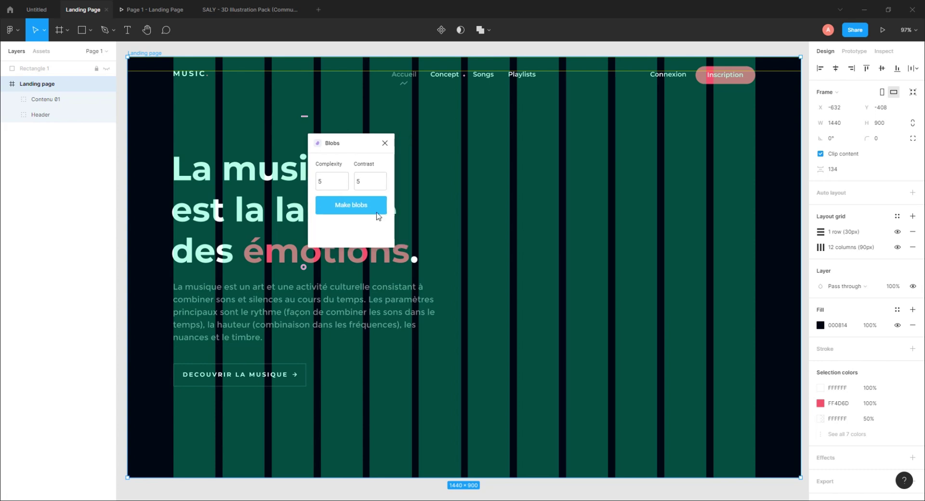
# Generate a blob with complexity 5 and contrast 5, try it beside the hero text and delete it.
pyautogui.click(351, 204)
pyautogui.click(635, 280)
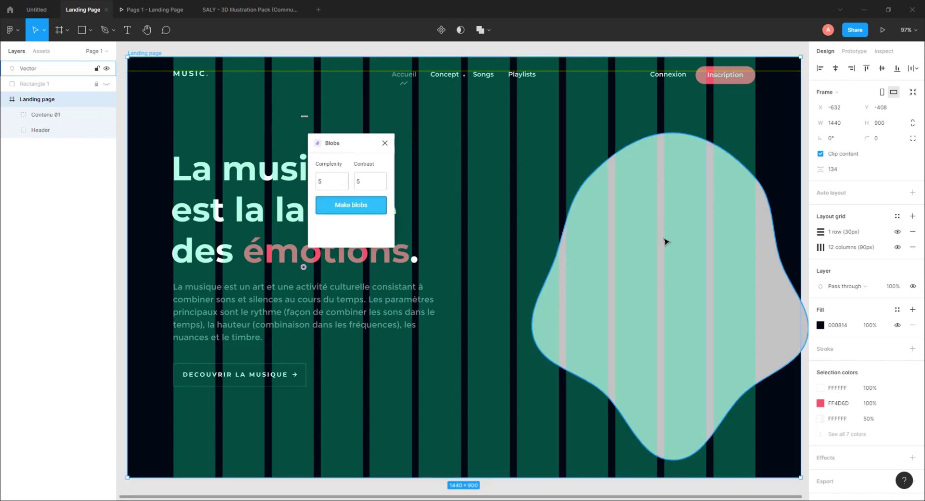
pyautogui.hscroll(2, 627, 221)
pyautogui.moveTo(627, 221); pyautogui.dragTo(533, 202)
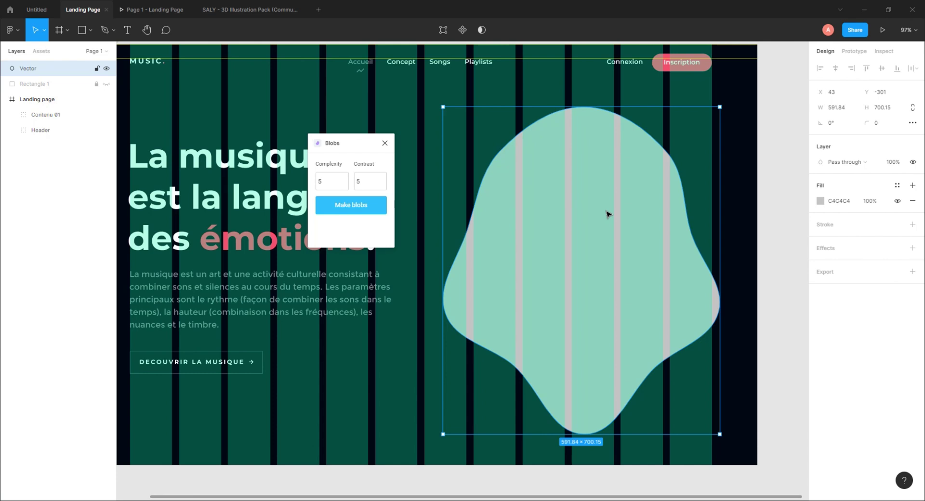
pyautogui.press('Delete')
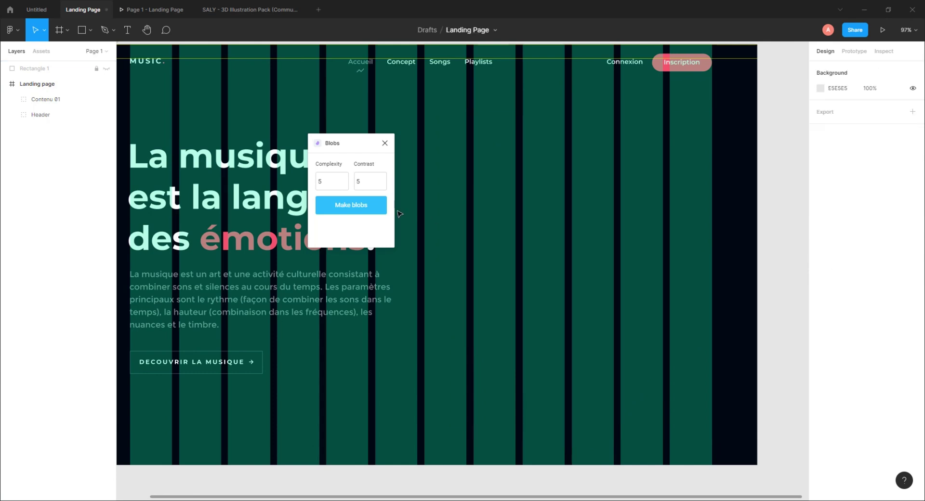
# Generate a blob with complexity 10 and contrast 5, and delete it.
pyautogui.click(343, 180)
pyautogui.click(344, 181)
pyautogui.click(348, 207)
pyautogui.click(698, 231)
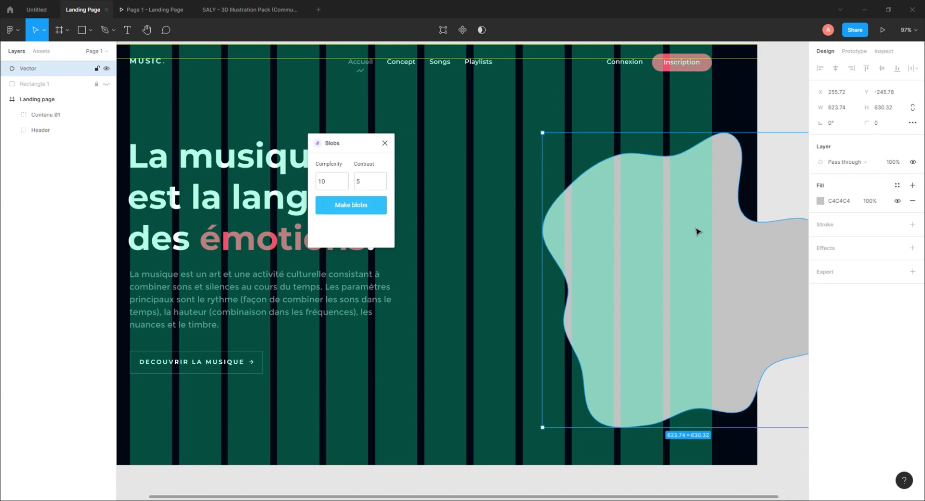
pyautogui.press('Delete')
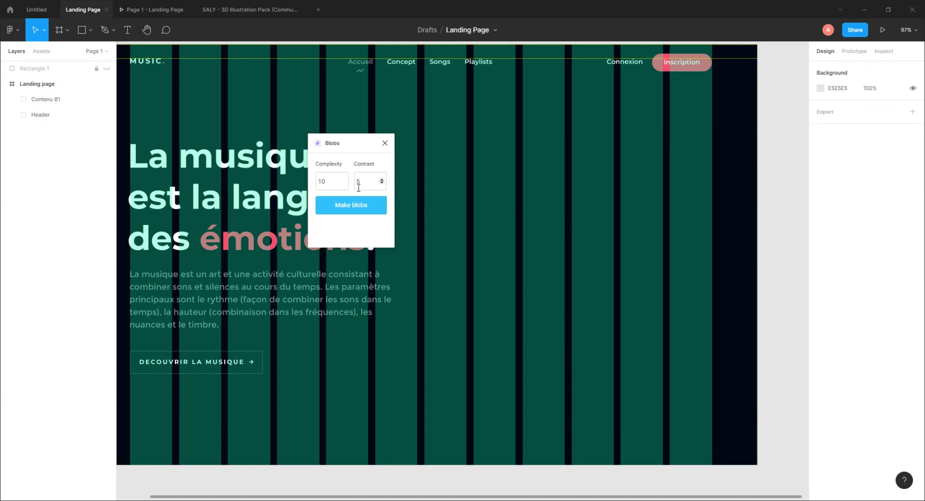
# Generate a smoother blob with complexity 2 and contrast 5.
pyautogui.click(343, 183)
pyautogui.click(343, 183)
pyautogui.click(344, 184)
pyautogui.click(344, 183)
pyautogui.click(340, 207)
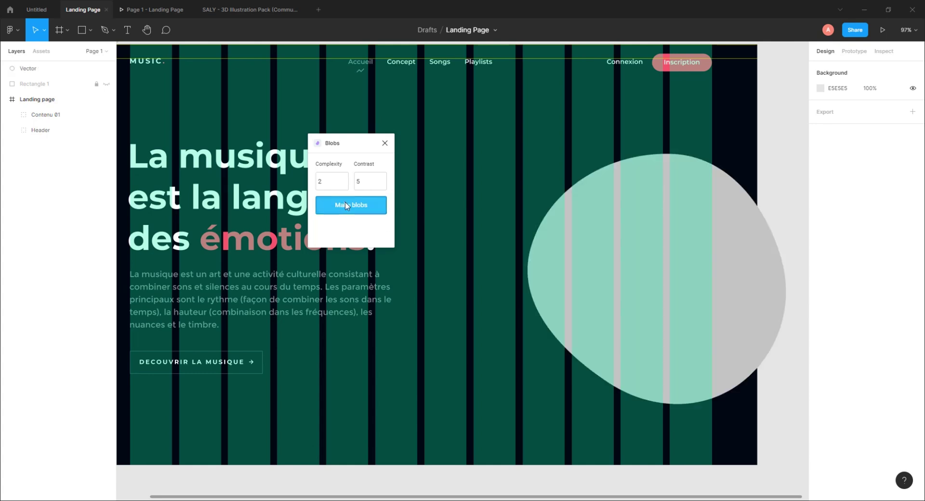
# Generate three more blobs with the same complexity and contrast, compare their shapes and delete the extra ones.
pyautogui.click(345, 205)
pyautogui.click(352, 207)
pyautogui.click(351, 206)
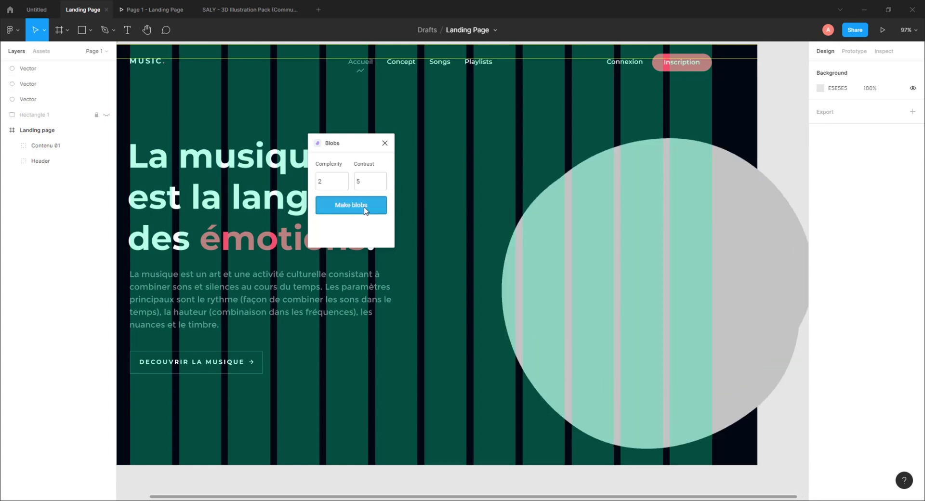
pyautogui.click(685, 277)
pyautogui.moveTo(686, 277); pyautogui.dragTo(544, 231)
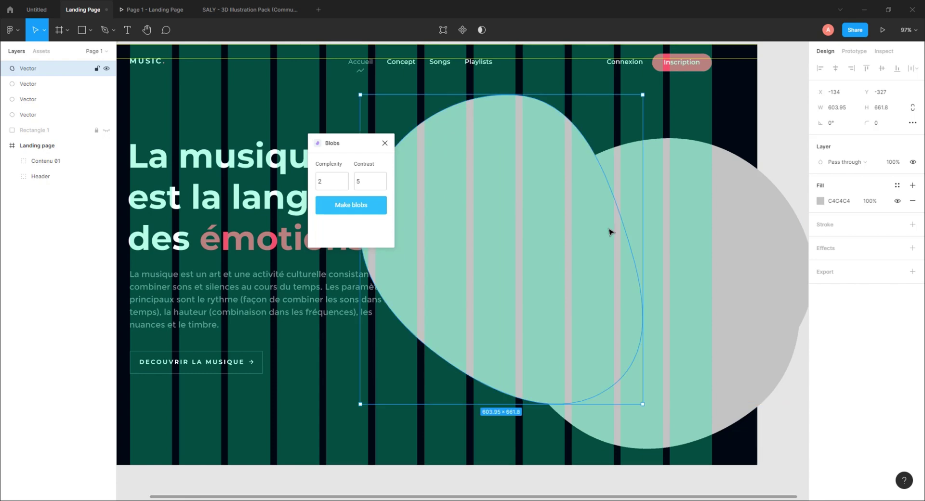
pyautogui.press('Delete')
pyautogui.click(715, 194)
pyautogui.press('Delete')
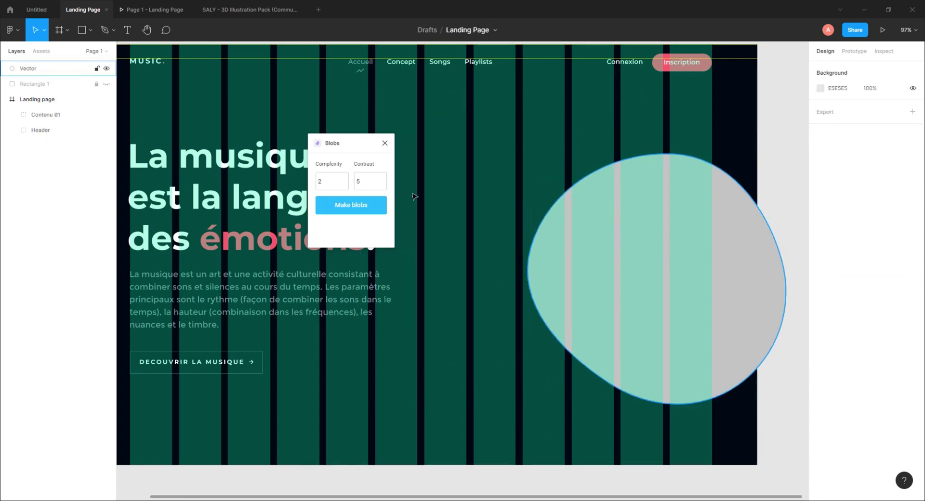
# Generate a blob with complexity 2 and contrast 8, remove the previous blob and enlarge the new one to about 839 × 760 beside the hero text.
pyautogui.click(382, 179)
pyautogui.click(382, 179)
pyautogui.click(382, 179)
pyautogui.click(342, 205)
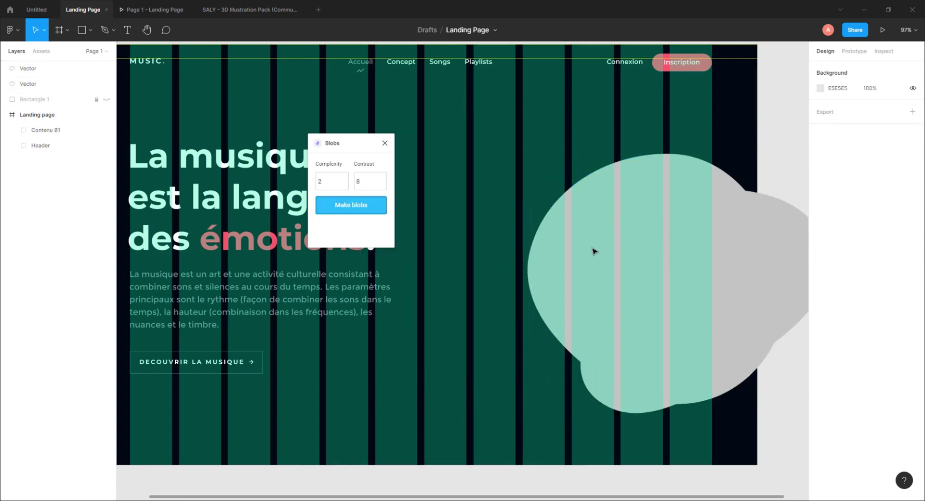
pyautogui.moveTo(594, 252)
pyautogui.mouseDown()
pyautogui.moveTo(702, 262)
pyautogui.moveTo(596, 241)
pyautogui.mouseUp()
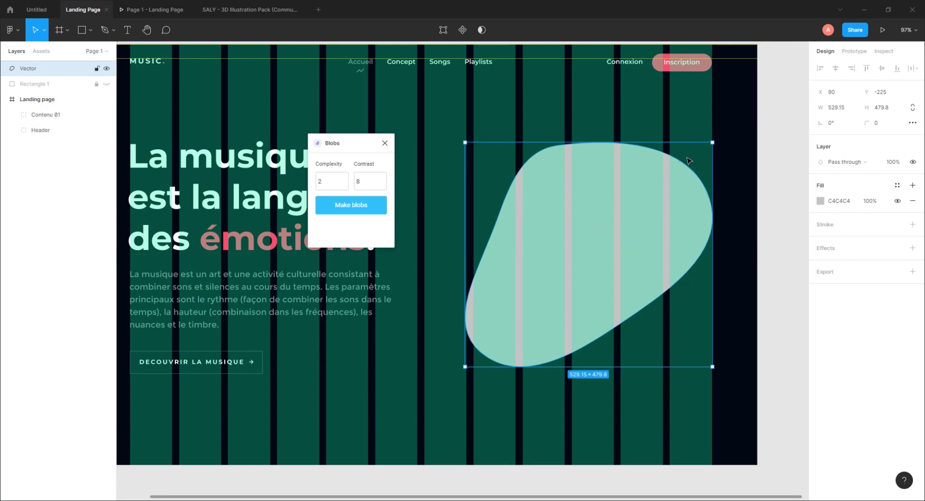
pyautogui.moveTo(713, 142); pyautogui.dragTo(662, 225)
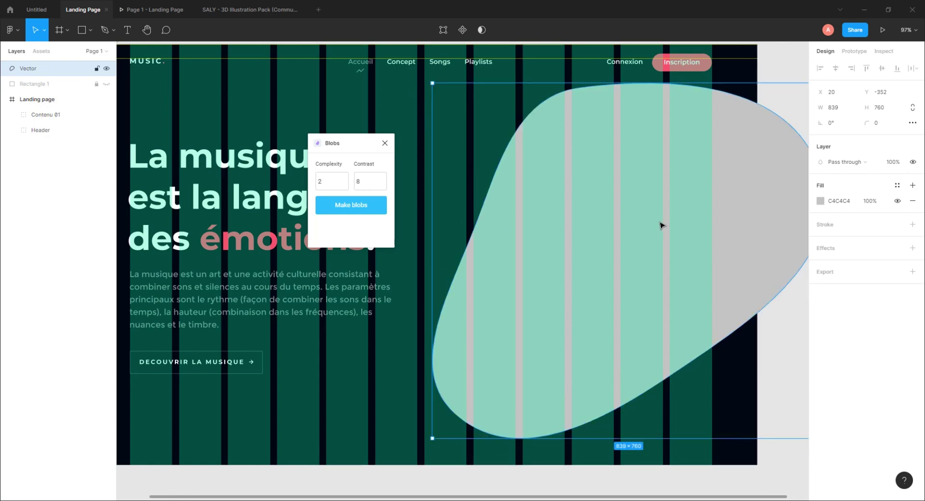
# Fill the blob with FFFFFF at 15% opacity.
pyautogui.click(821, 201)
pyautogui.write('FFFFFF')
pyautogui.press('Return')
pyautogui.click(870, 201)
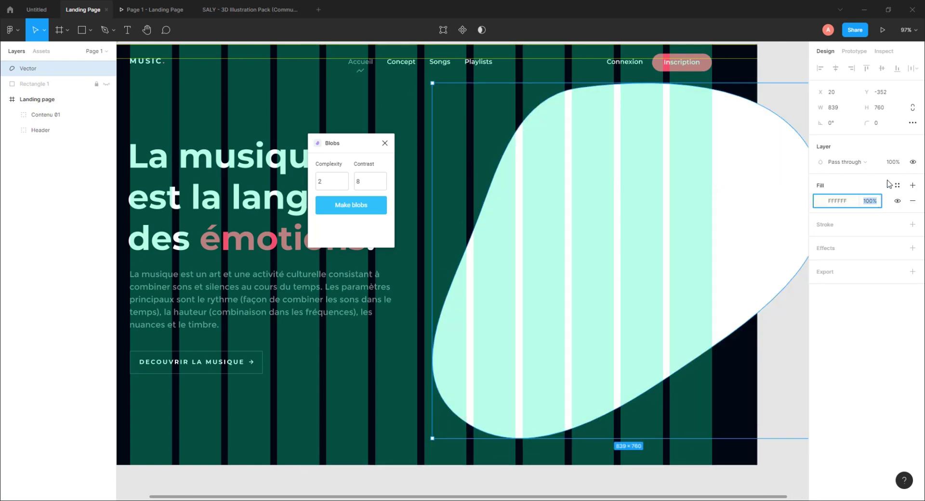
pyautogui.write('15')
pyautogui.press('Return')
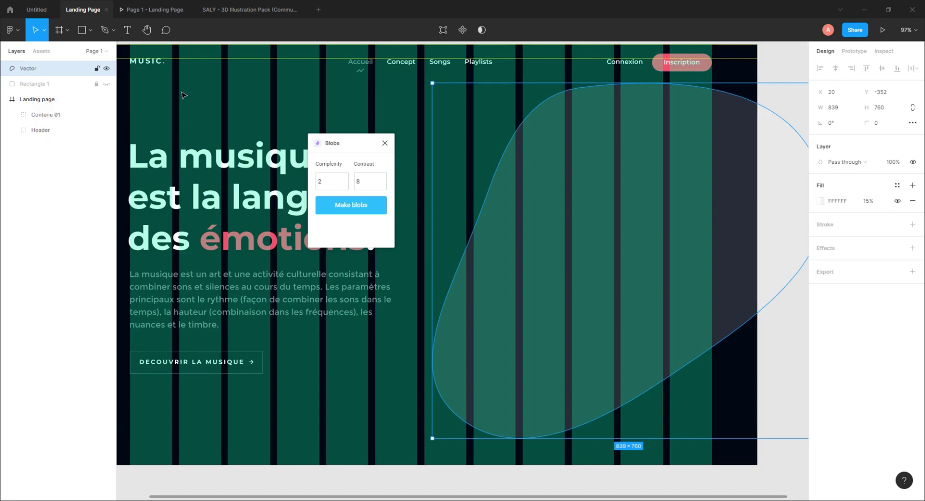
# Nest the blob in the Landing page frame beneath the Header layer and check it in the prototype preview.
pyautogui.click(150, 10)
pyautogui.click(91, 10)
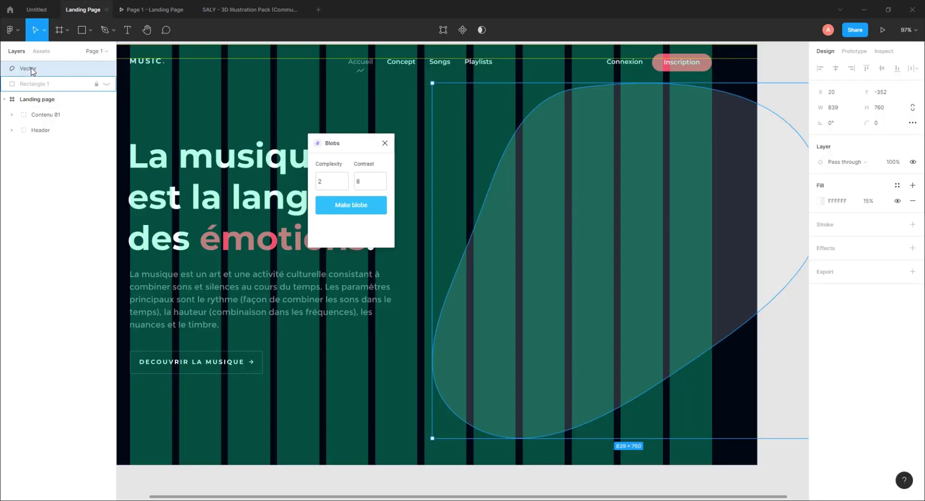
pyautogui.moveTo(29, 68); pyautogui.dragTo(51, 138)
pyautogui.click(143, 9)
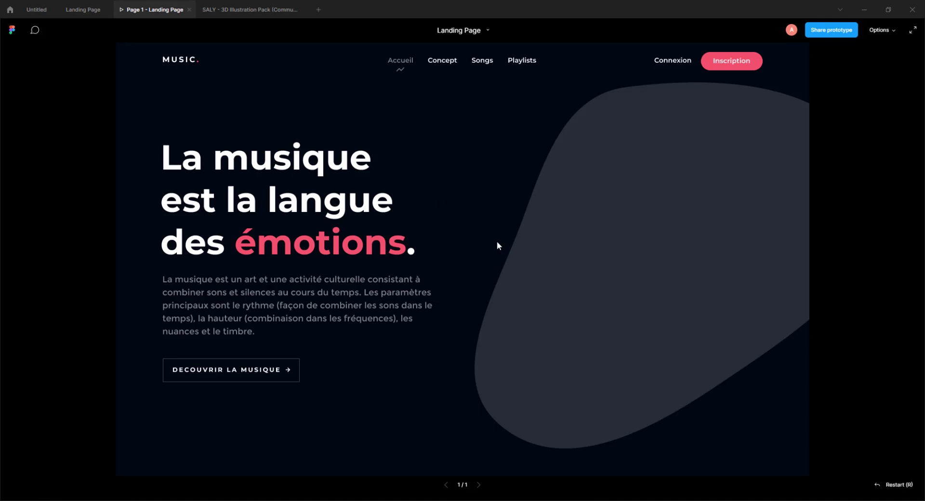
pyautogui.click(87, 11)
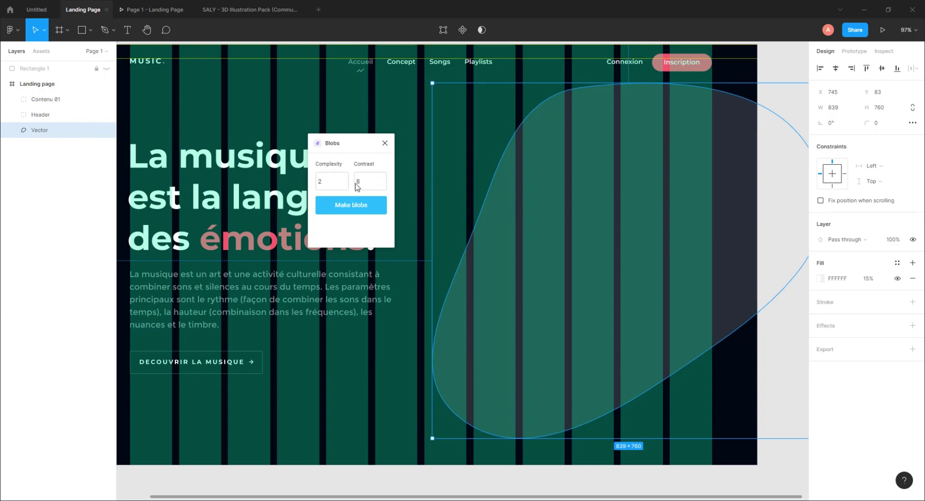
# Close the Blobs plugin and replace the current shape with a new layer named blob, about 888 × 859, filled FFFFFF at 15%.
pyautogui.click(384, 143)
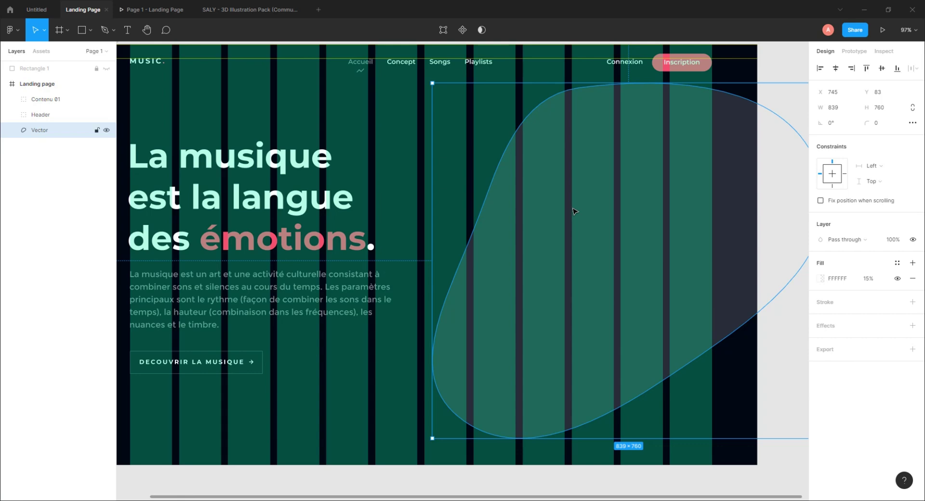
pyautogui.press('Delete')
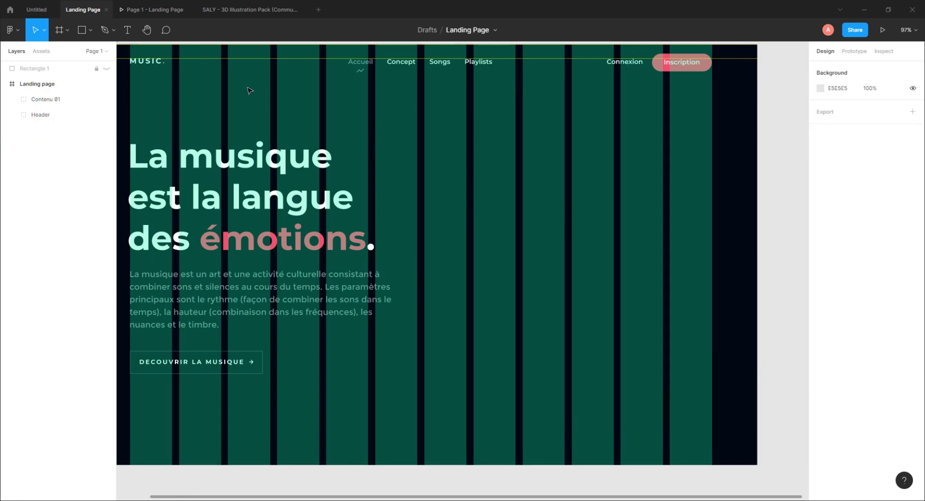
pyautogui.hotkey('ctrl', 'alt', 'p')
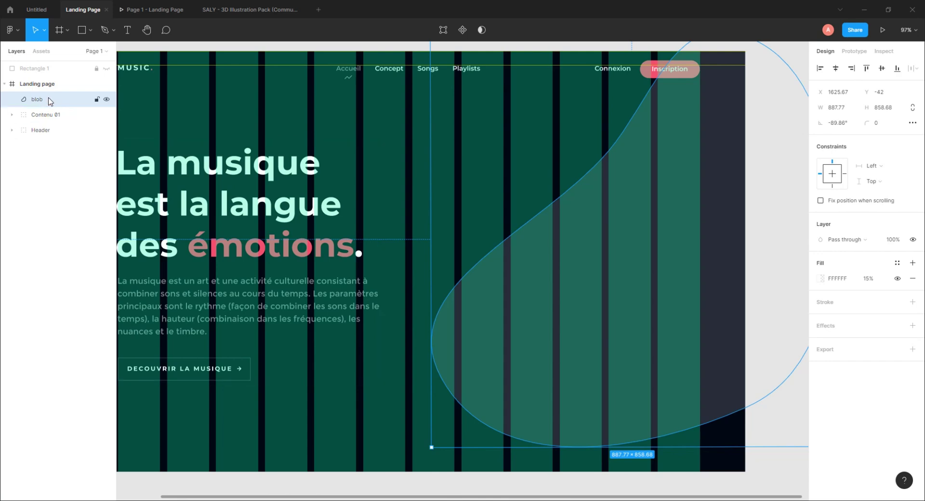
# Move the Contenu 01 and Header groups above the blob layer in the Landing page frame.
pyautogui.click(36, 118)
pyautogui.keyDown('shift'); pyautogui.click(41, 129); pyautogui.keyUp('shift')
pyautogui.moveTo(44, 126); pyautogui.dragTo(43, 96)
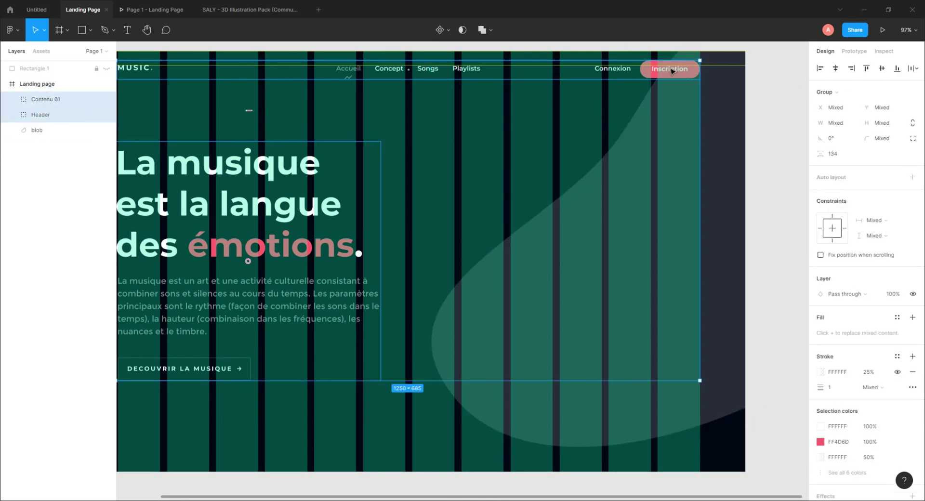
# Set the blob's FFFFFF fill opacity to 5%.
pyautogui.click(39, 131)
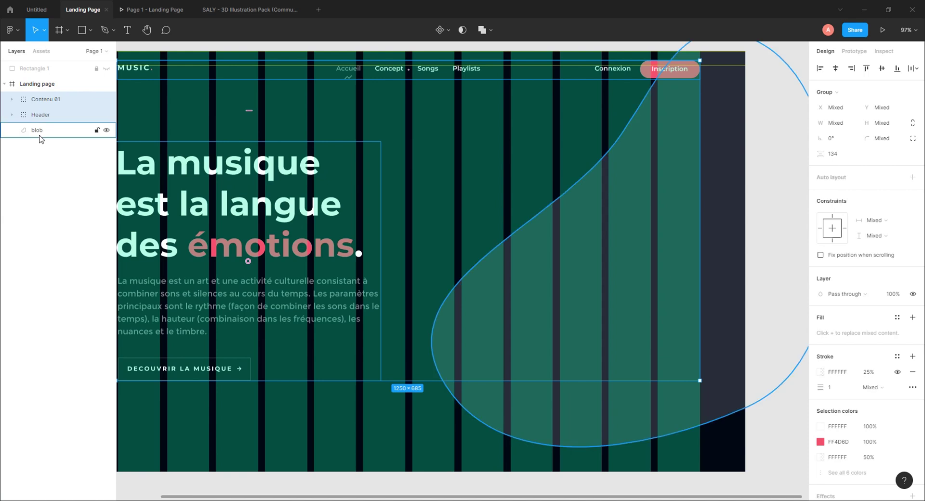
pyautogui.click(874, 282)
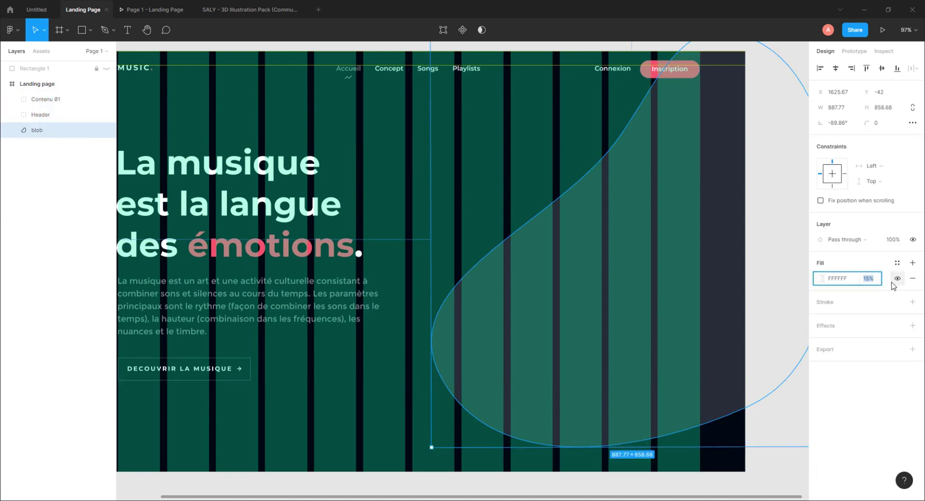
pyautogui.press('Return')
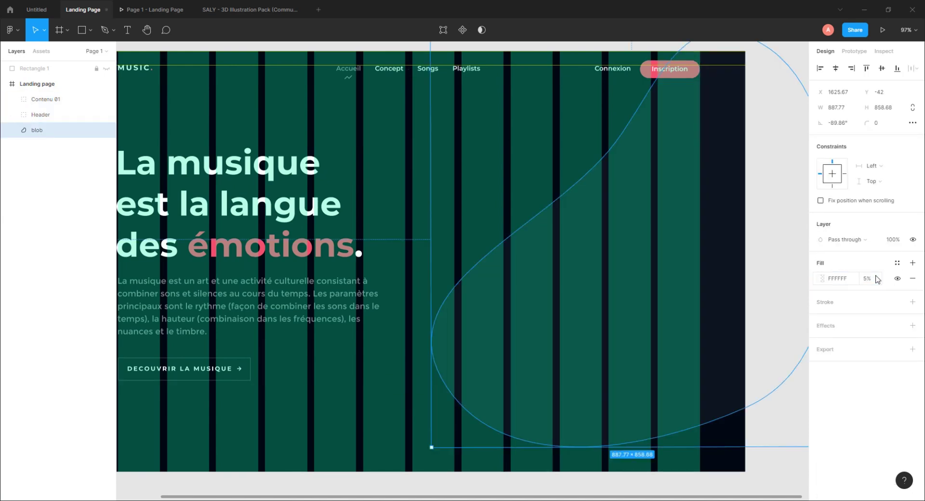
# Move the blob to about X 1641, Y -33 and check it in the prototype preview.
pyautogui.moveTo(632, 285); pyautogui.dragTo(636, 284)
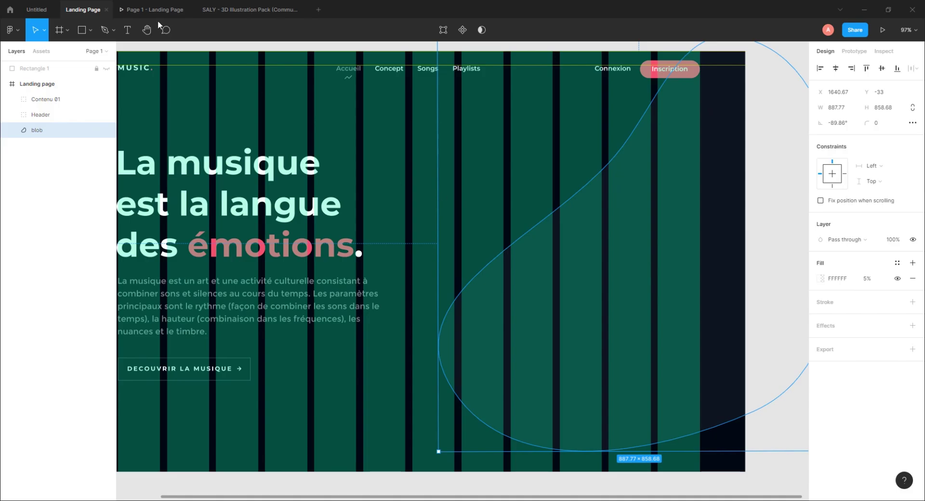
pyautogui.click(149, 11)
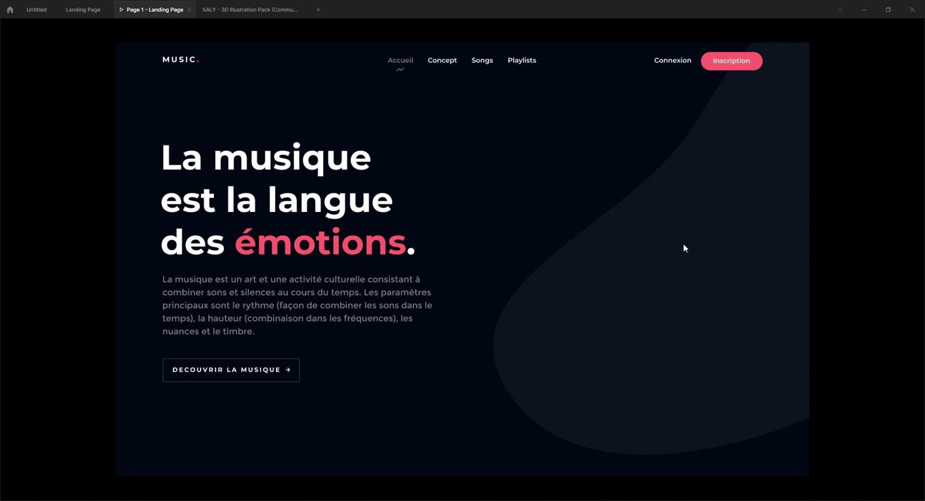
pyautogui.moveTo(86, 8)
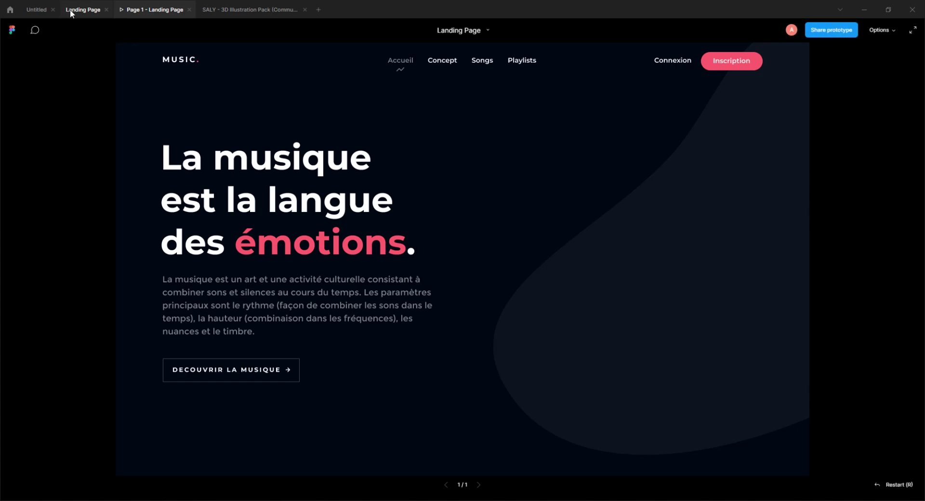
pyautogui.click(100, 9)
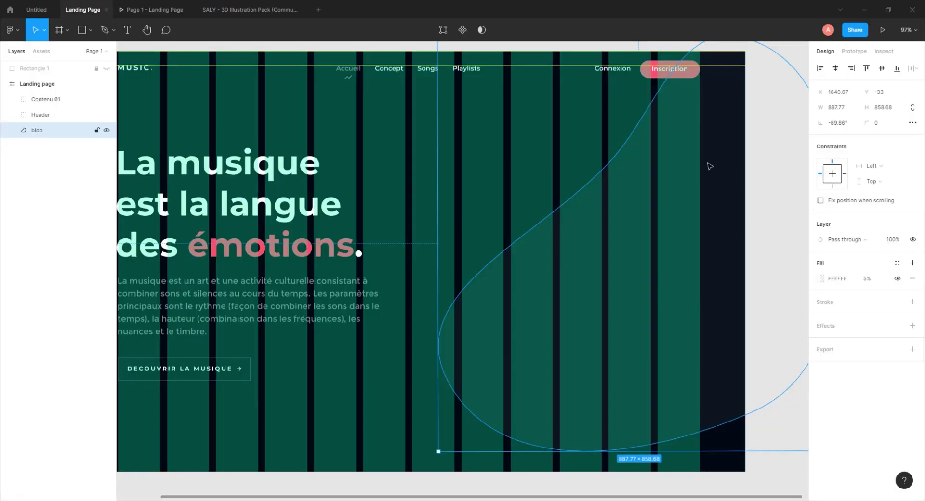
# Try shrinking the blob to about 594 × 574 beside the heading and check it in the prototype preview.
pyautogui.keyDown('ctrl'); pyautogui.scroll(-3, 664, 190); pyautogui.keyUp('ctrl')
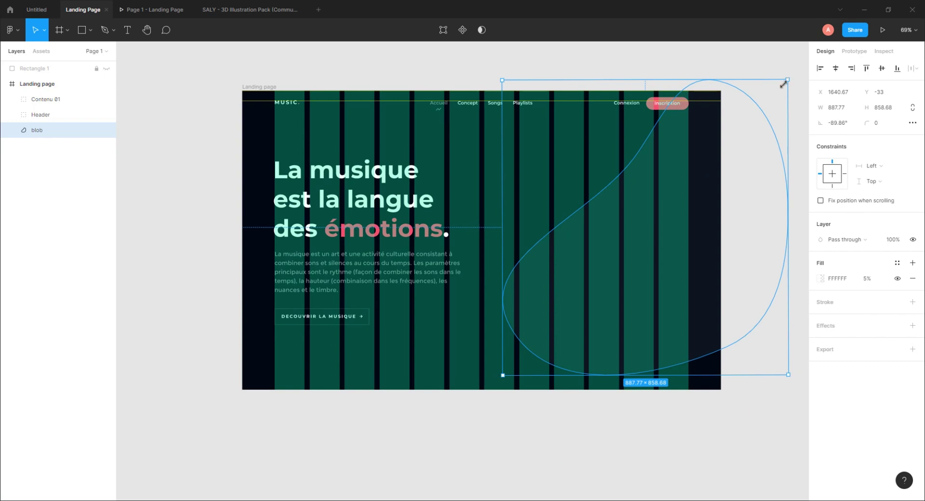
pyautogui.moveTo(787, 80); pyautogui.dragTo(693, 177)
pyautogui.moveTo(651, 240); pyautogui.dragTo(647, 212)
pyautogui.click(142, 10)
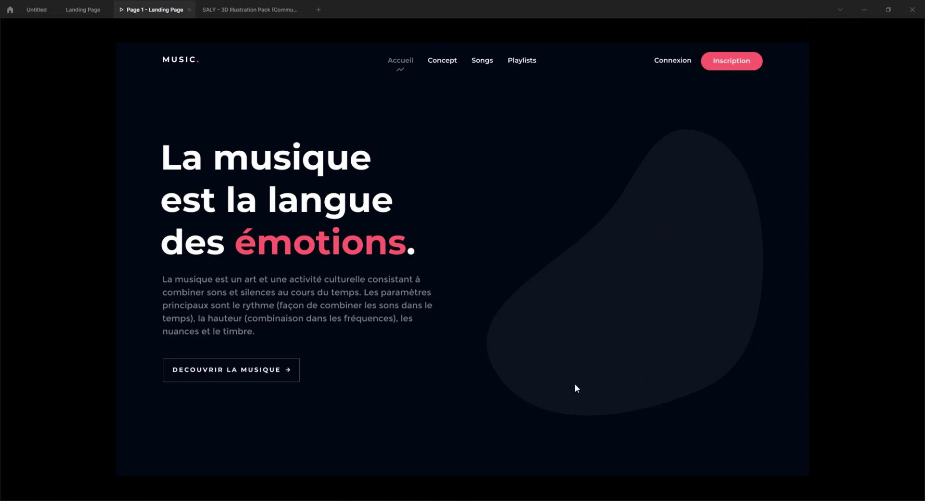
pyautogui.click(89, 10)
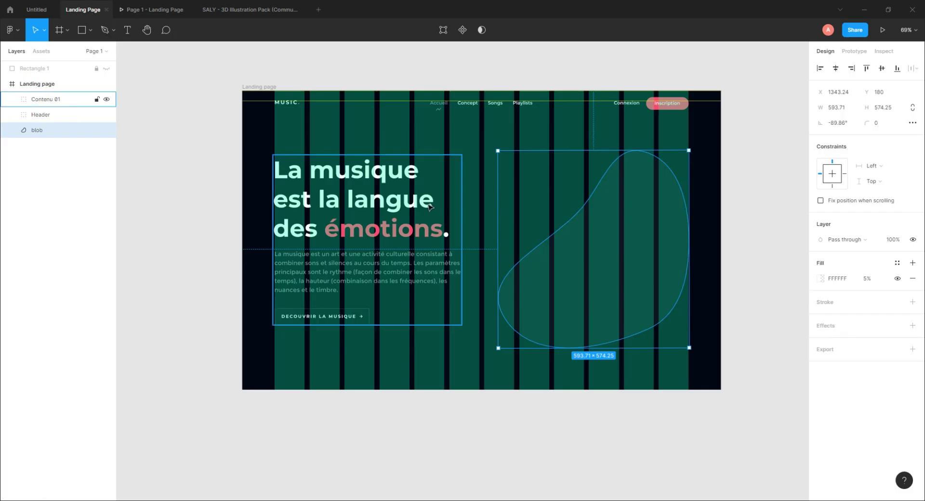
pyautogui.moveTo(693, 177); pyautogui.dragTo(784, 83)
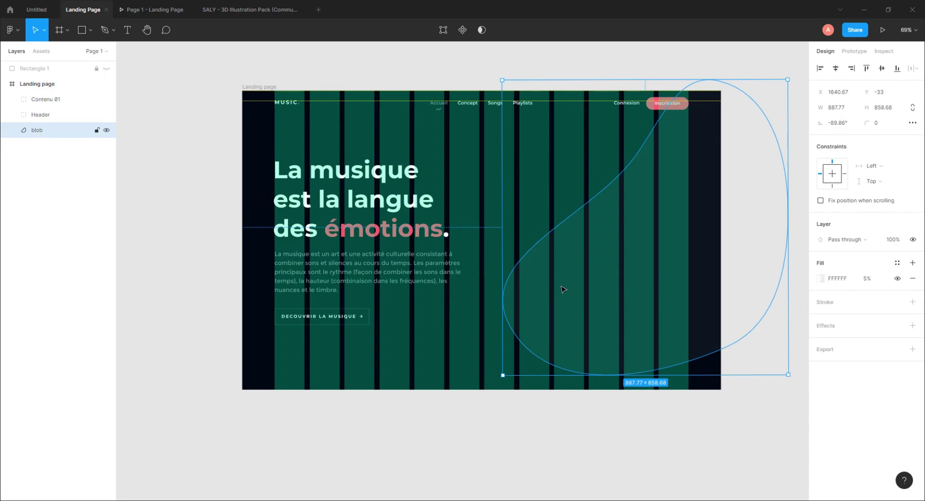
# Shift the blob slightly to about X 1633, Y -33 and preview the page again.
pyautogui.moveTo(554, 287); pyautogui.dragTo(562, 291)
pyautogui.click(138, 11)
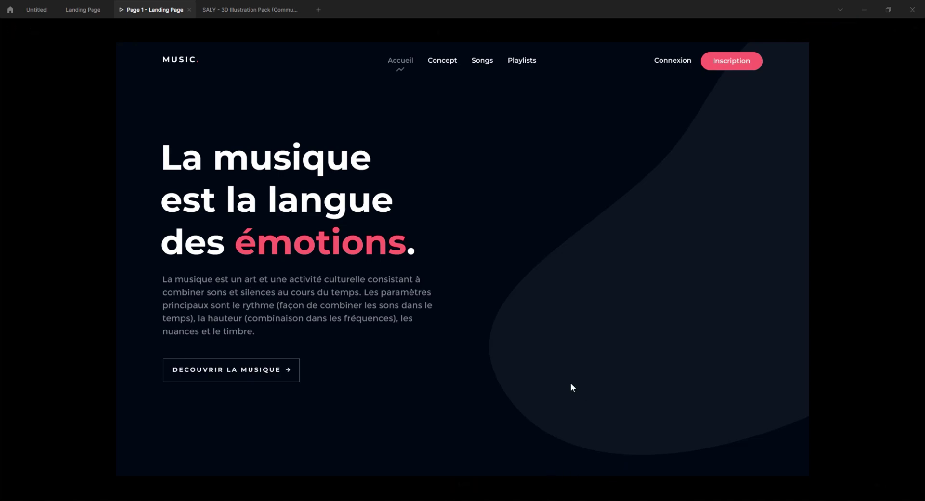
# Switch to the SALY - 3D Illustration Pack file and copy the Saly-24 hand-and-phone illustration from Sample 24.
pyautogui.click(224, 9)
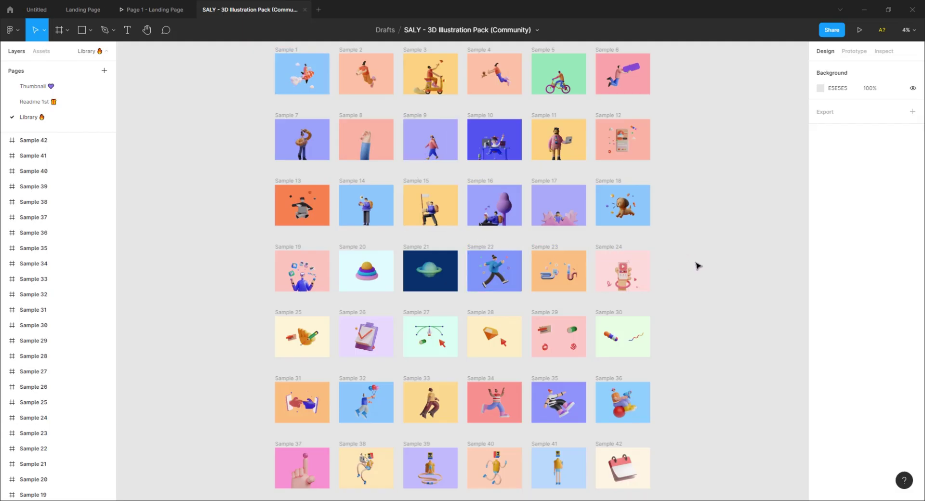
pyautogui.scroll(-1, 698, 266)
pyautogui.scroll(1, 698, 266)
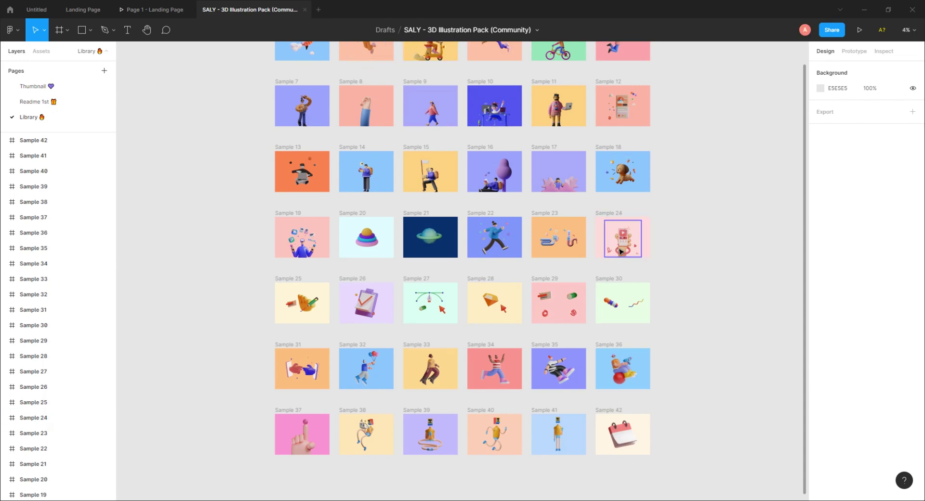
pyautogui.scroll(10, 621, 251)
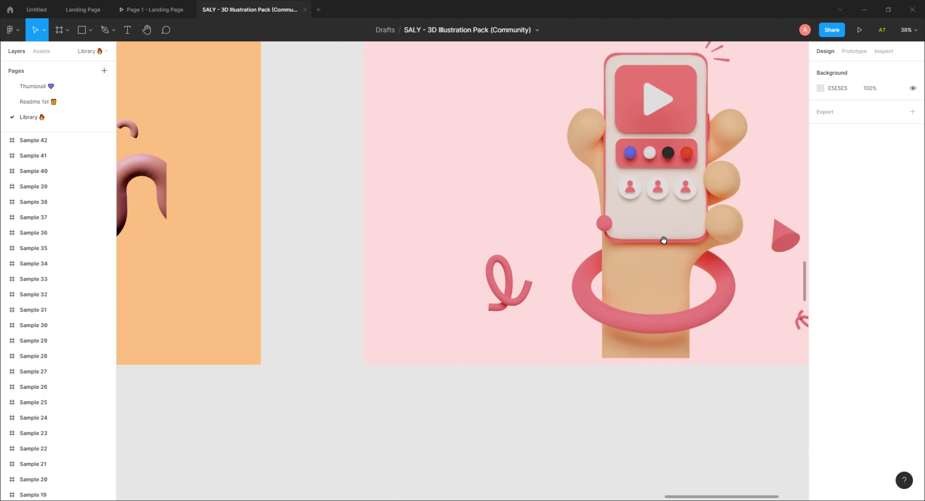
pyautogui.scroll(-3, 485, 284)
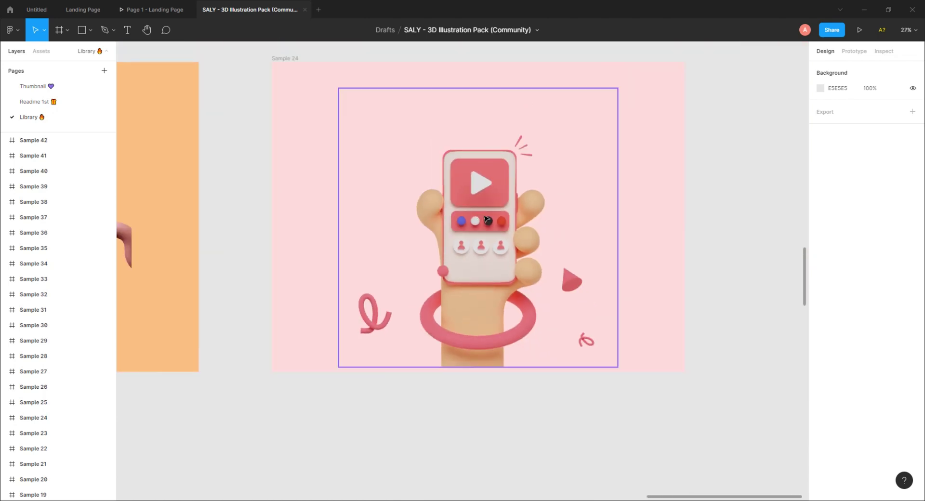
pyautogui.click(488, 220)
pyautogui.moveTo(488, 220)
pyautogui.mouseDown()
pyautogui.moveTo(487, 196)
pyautogui.moveTo(488, 216)
pyautogui.mouseUp()
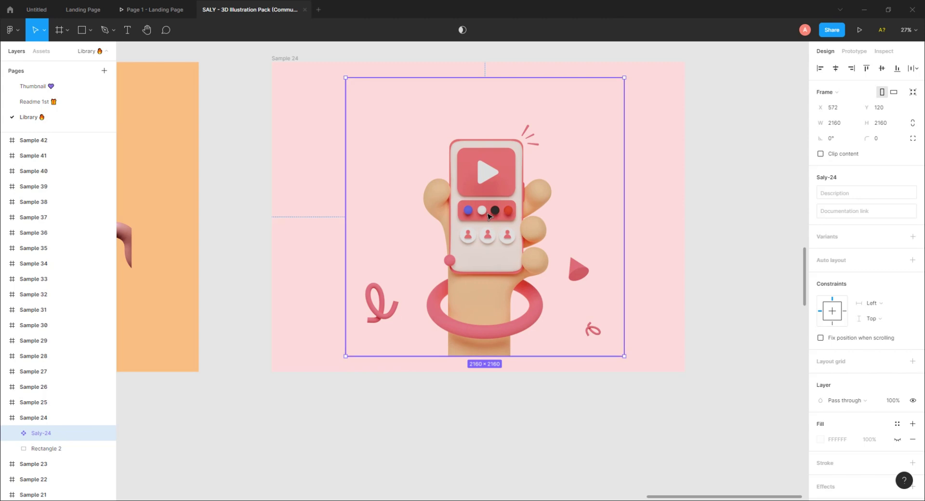
# Lock the blob layer in the Landing Page file and paste the Saly-24 illustration into the Landing page frame.
pyautogui.click(92, 10)
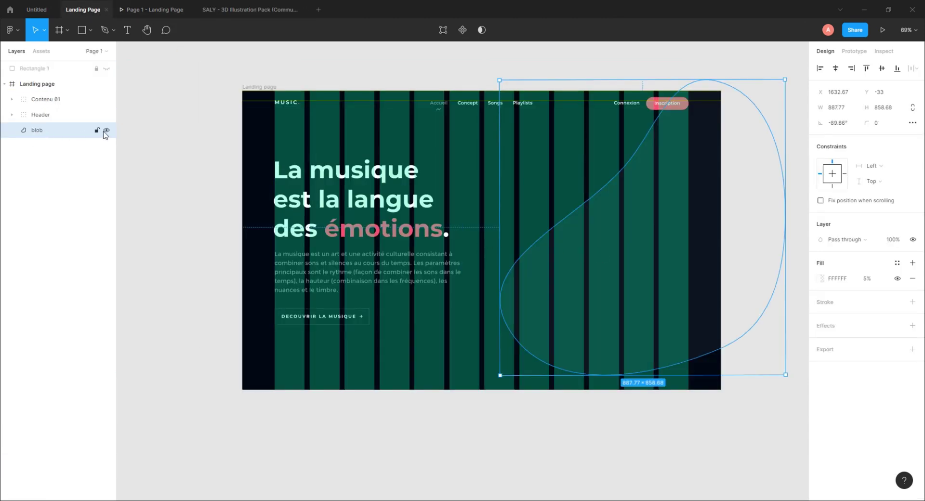
pyautogui.click(96, 130)
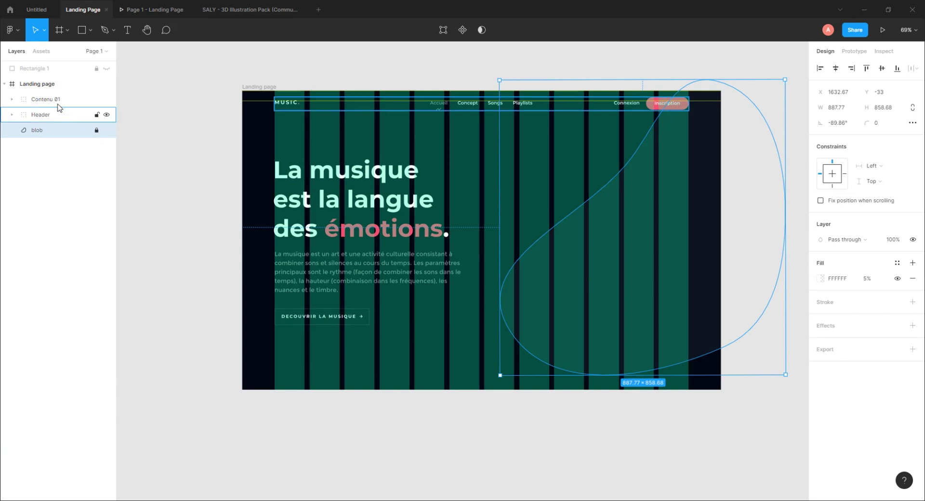
pyautogui.click(53, 85)
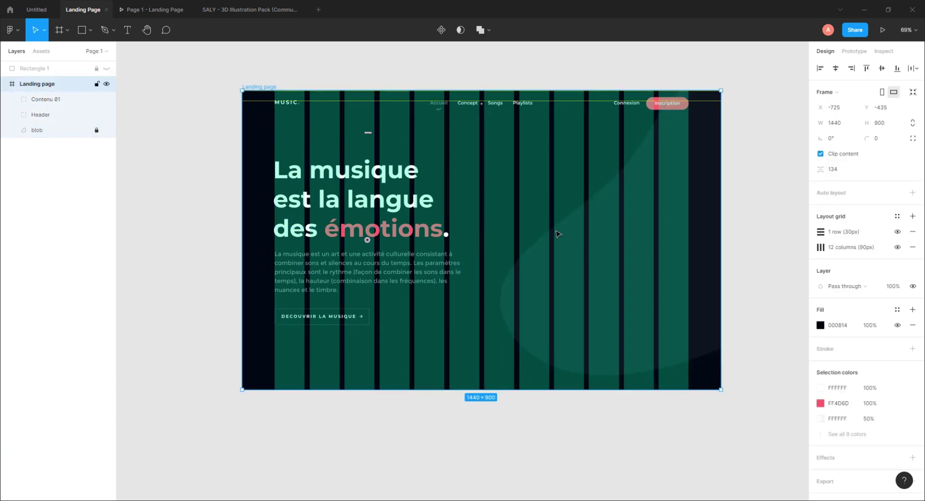
pyautogui.hotkey('ctrl', 'v')
# Scale the Saly-24 illustration to about 780 × 780 and move it to about X 686, Y 120.
pyautogui.scroll(-10, 599, 279)
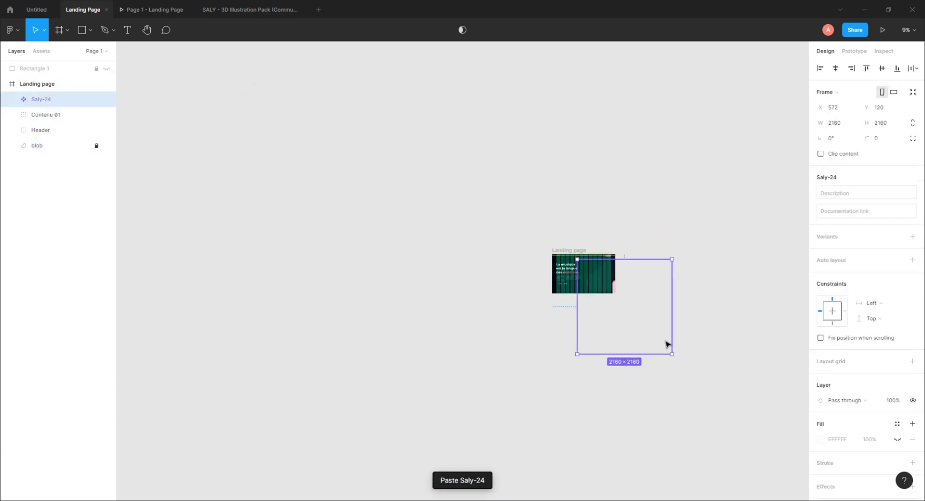
pyautogui.moveTo(672, 355); pyautogui.dragTo(604, 289)
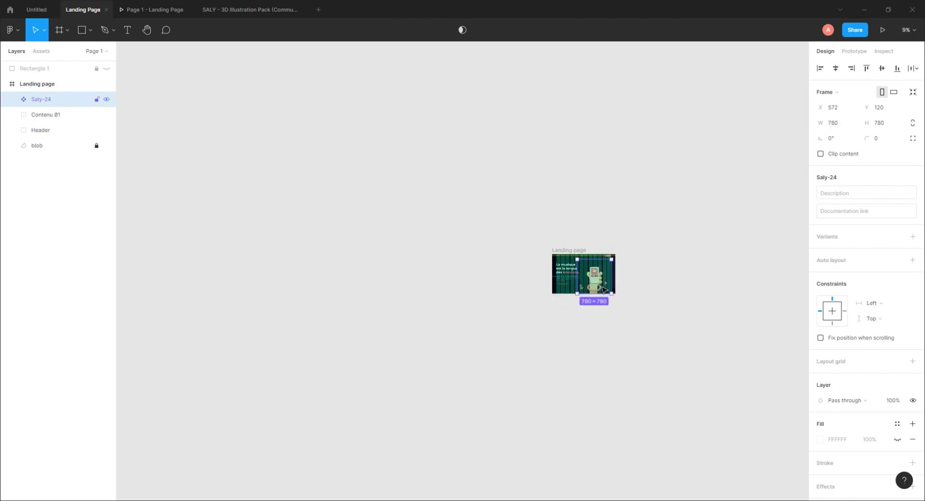
pyautogui.scroll(5, 603, 289)
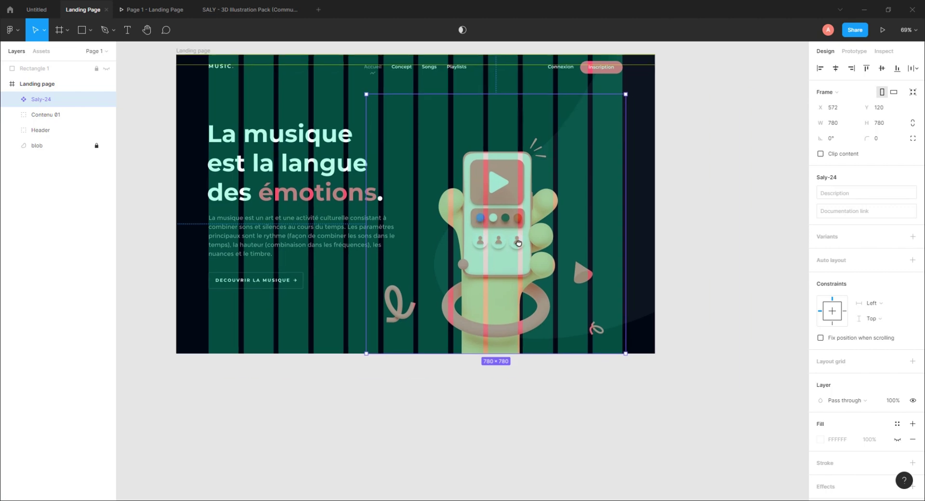
pyautogui.moveTo(518, 242); pyautogui.dragTo(539, 250)
# Enlarge the Saly-24 illustration to about 850 × 850, position it at about X 599, Y 50, and check the preview.
pyautogui.scroll(5, 523, 368)
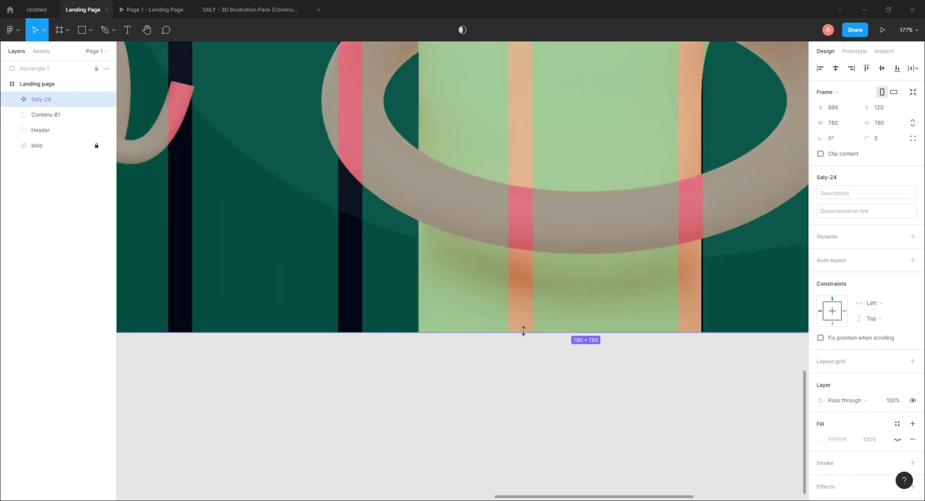
pyautogui.scroll(-6, 566, 281)
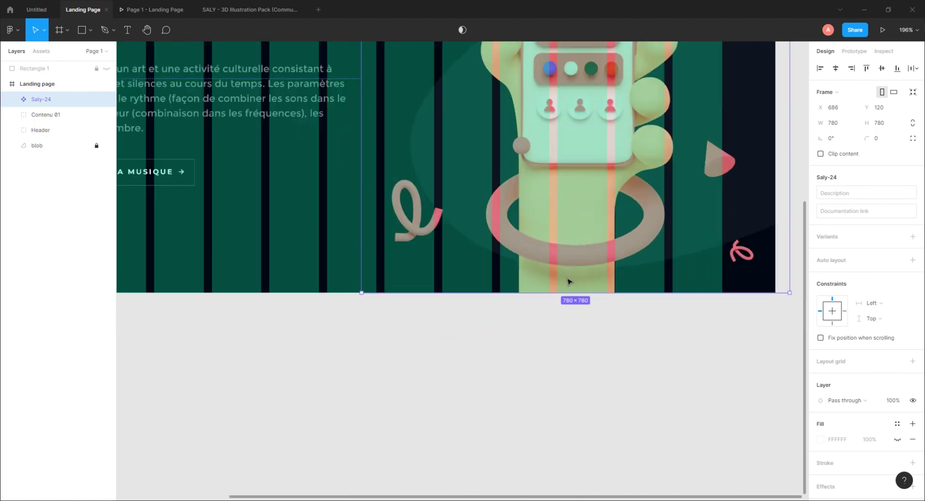
pyautogui.moveTo(641, 189); pyautogui.dragTo(579, 235)
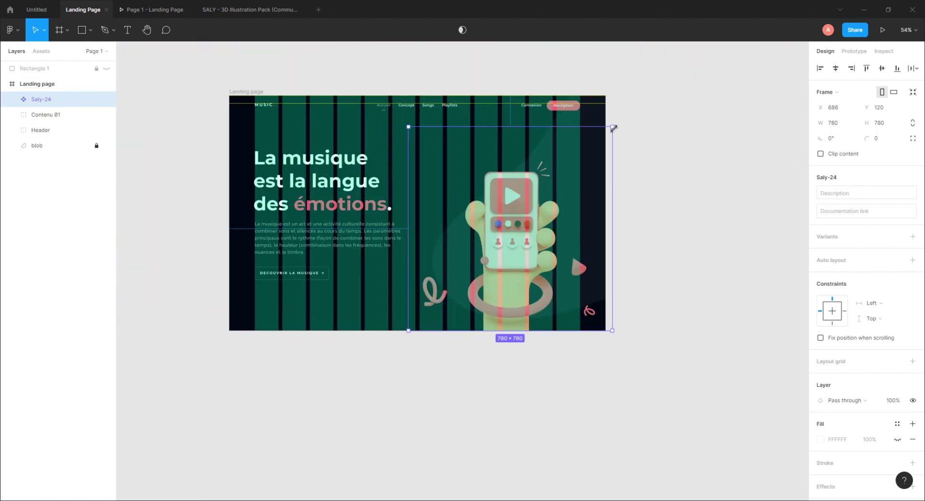
pyautogui.moveTo(612, 127); pyautogui.dragTo(630, 112)
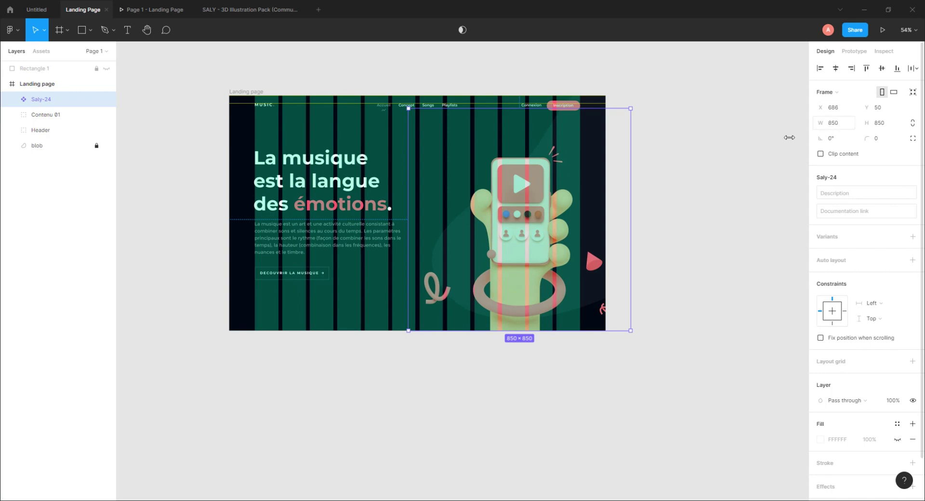
pyautogui.moveTo(509, 203); pyautogui.dragTo(487, 202)
pyautogui.click(151, 10)
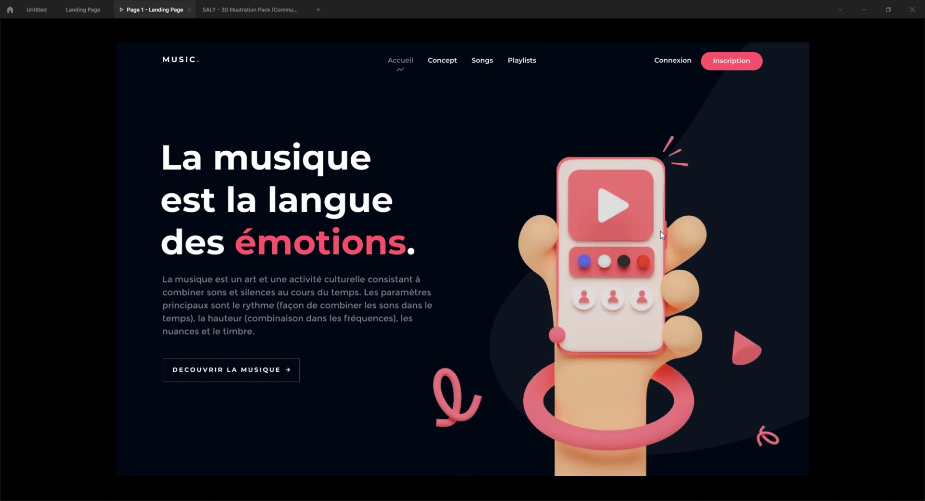
# Unlock the blob, move it to about X 1677, Y -93 behind the illustration, and check the preview.
pyautogui.click(77, 10)
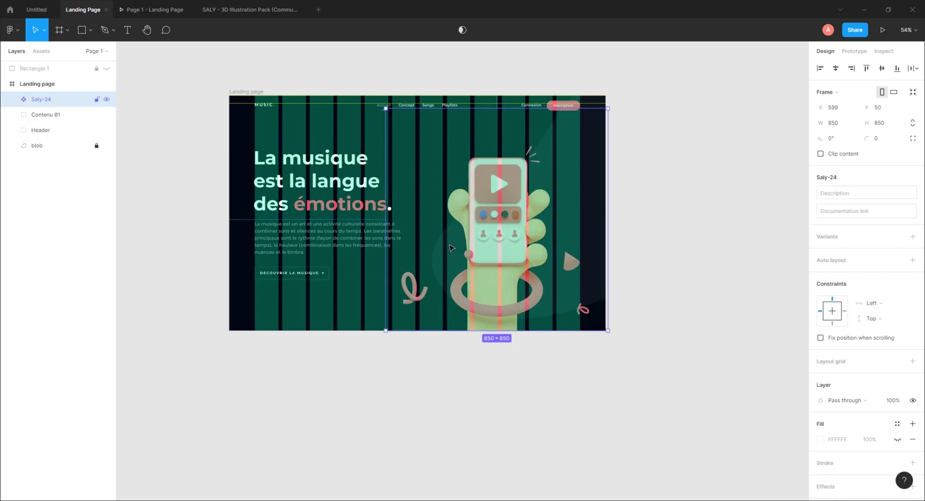
pyautogui.click(35, 145)
pyautogui.moveTo(562, 169); pyautogui.dragTo(580, 147)
pyautogui.click(130, 11)
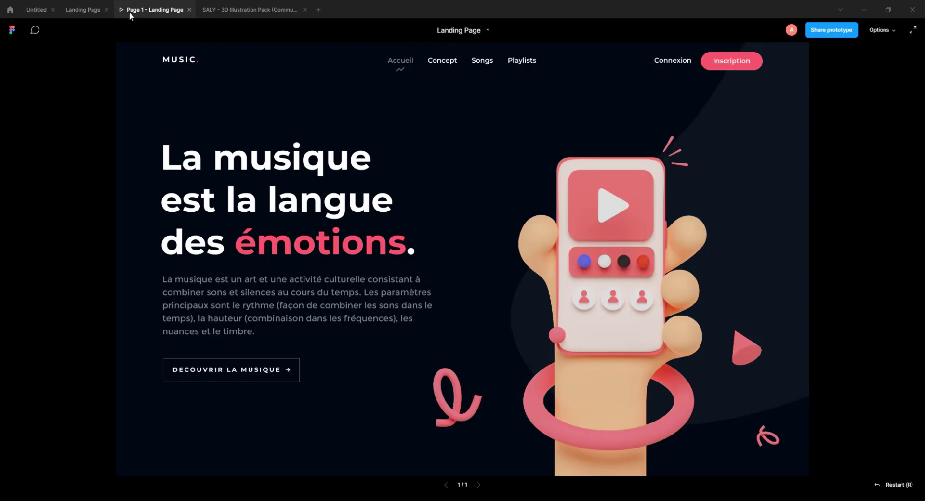
# Scale the blob down to about 823 × 796 and check it in the prototype preview.
pyautogui.click(83, 10)
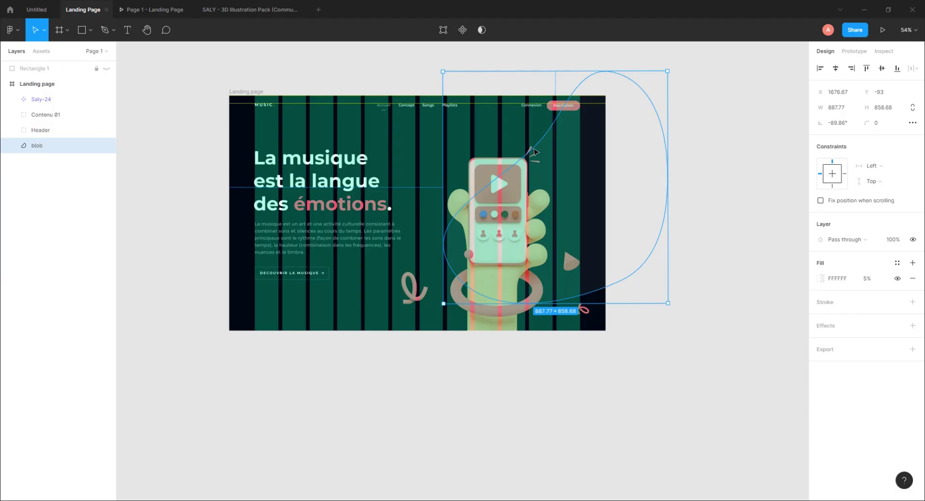
pyautogui.moveTo(667, 72); pyautogui.dragTo(636, 88)
pyautogui.click(156, 10)
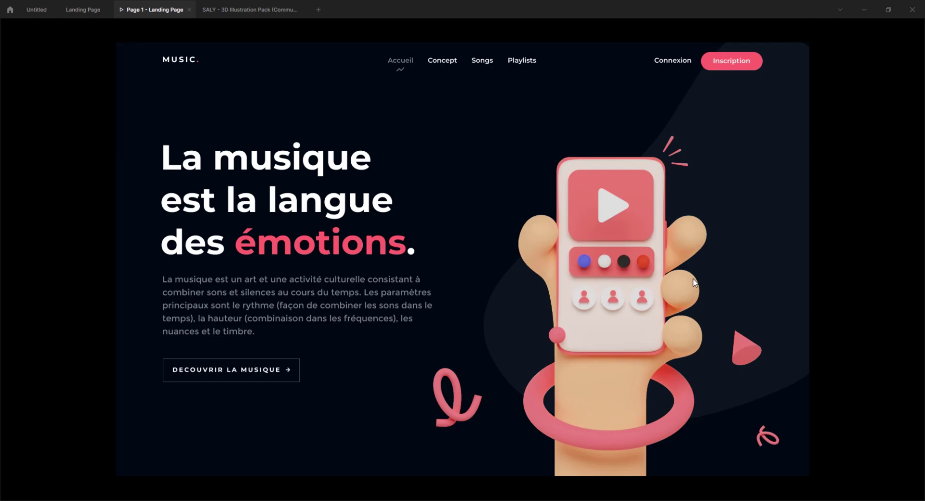
# Rename the Saly-24 layer as ILLUS.
pyautogui.click(83, 9)
pyautogui.click(41, 99)
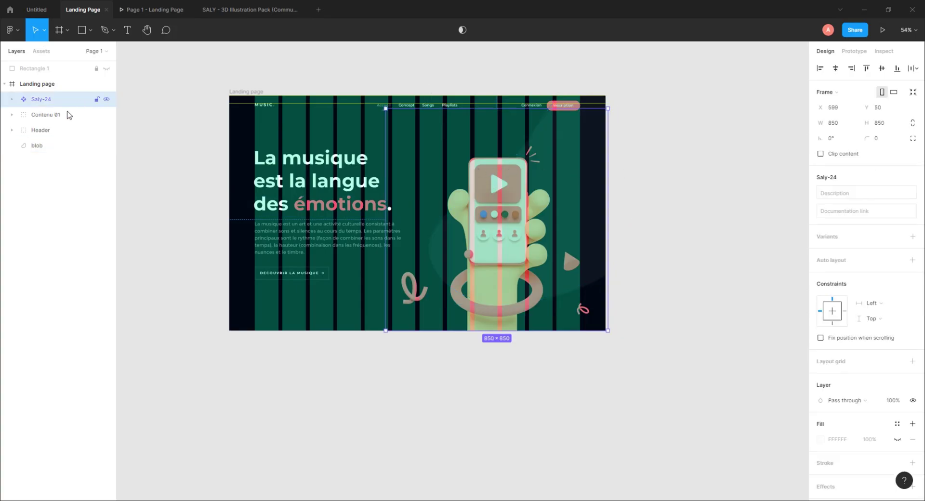
pyautogui.doubleClick(47, 102)
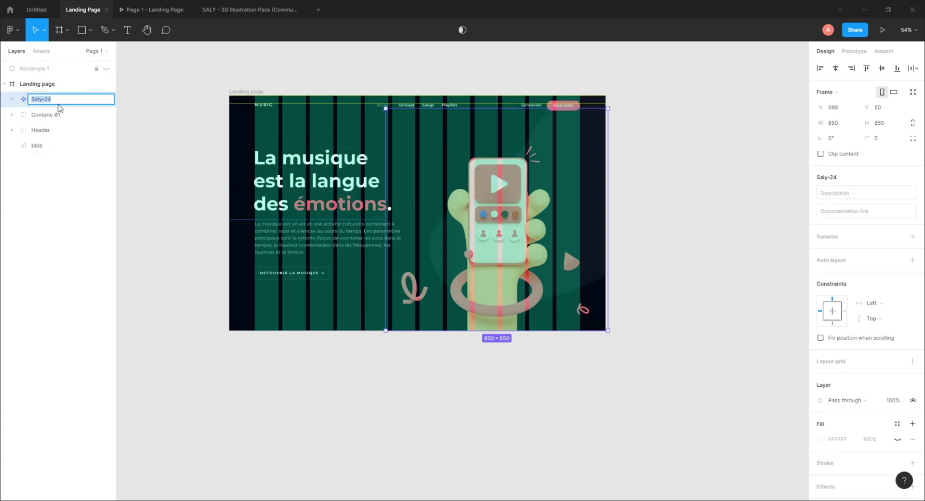
pyautogui.write('ILLUS')
pyautogui.click(62, 147)
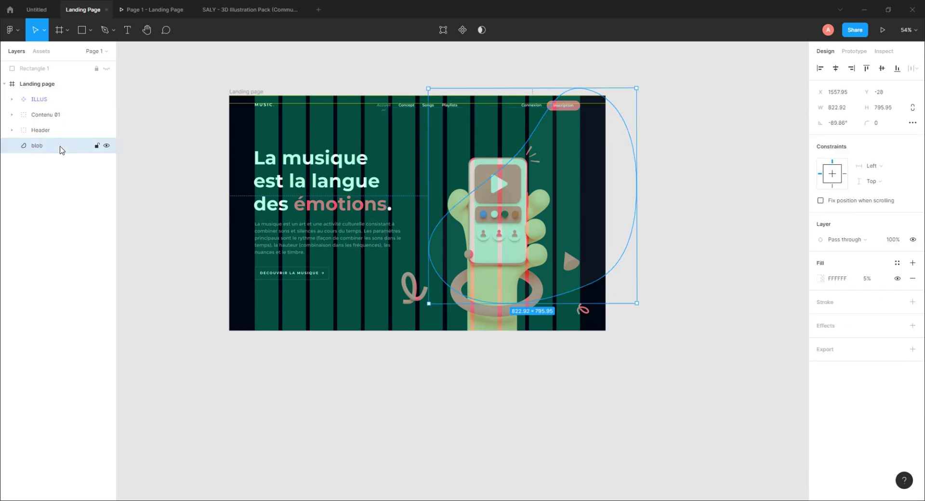
# Reorder the ILLUS layer to sit below Header and directly above blob, and check the prototype preview.
pyautogui.moveTo(52, 99); pyautogui.dragTo(52, 141)
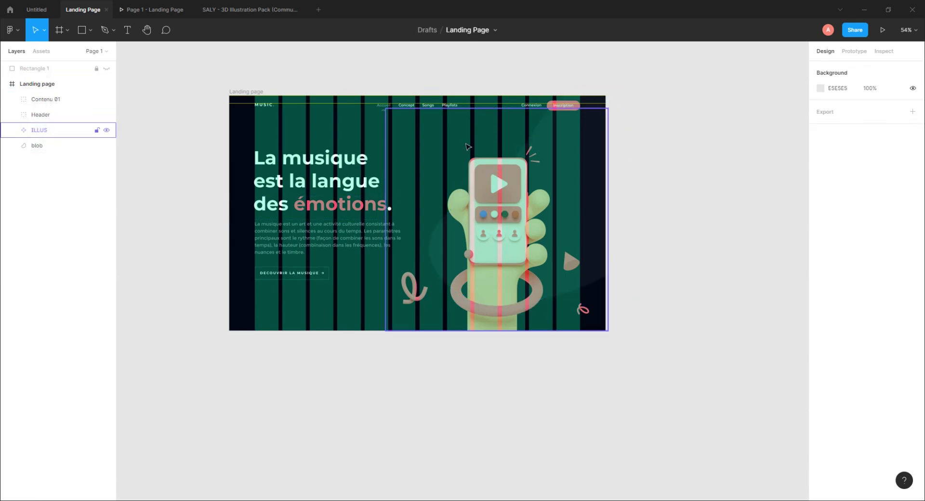
pyautogui.click(138, 9)
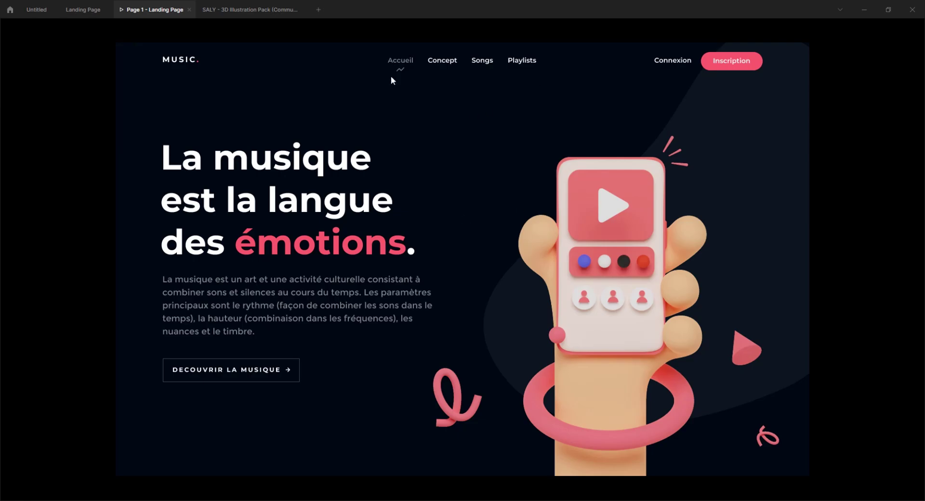
pyautogui.hotkey('ctrl', 'shift', 'Tab')
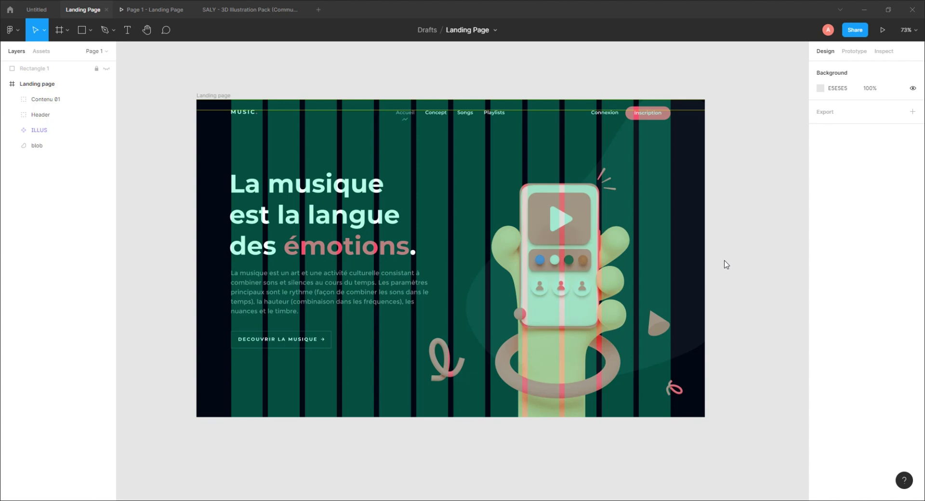
# Duplicate the Contenu 01 group, hide the original, and delete the DECOUVRIR LA MUSIQUE button from the copy.
pyautogui.click(42, 101)
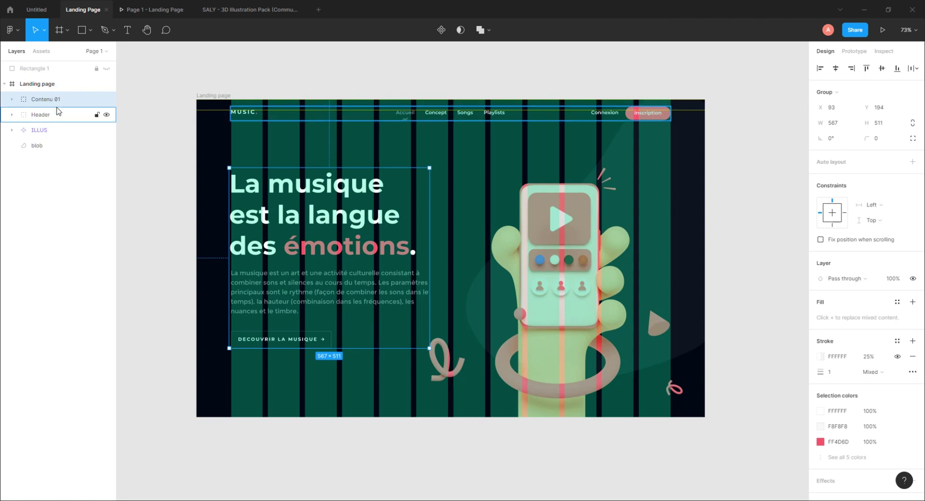
pyautogui.hotkey('ctrl', 'v')
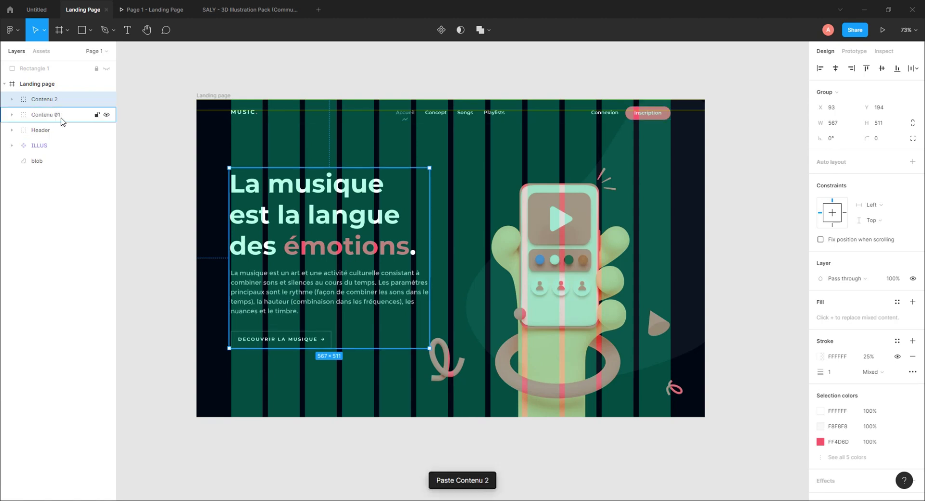
pyautogui.click(106, 116)
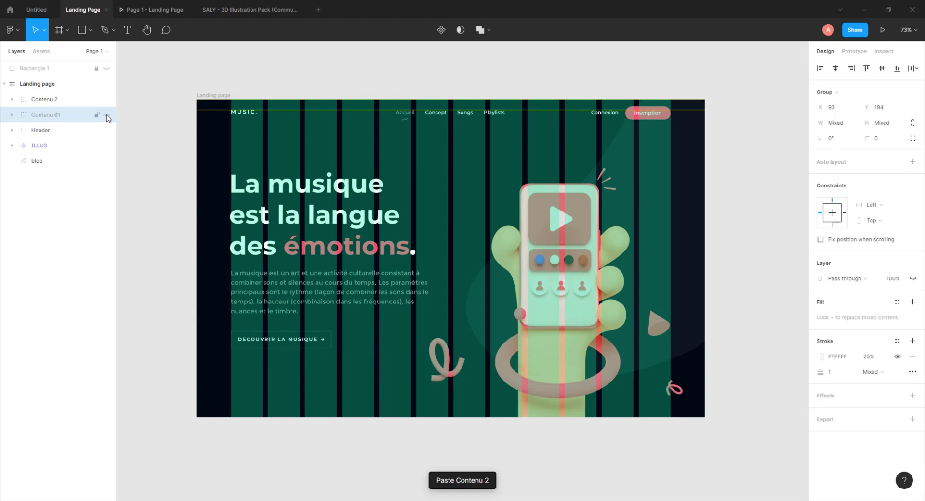
pyautogui.click(61, 98)
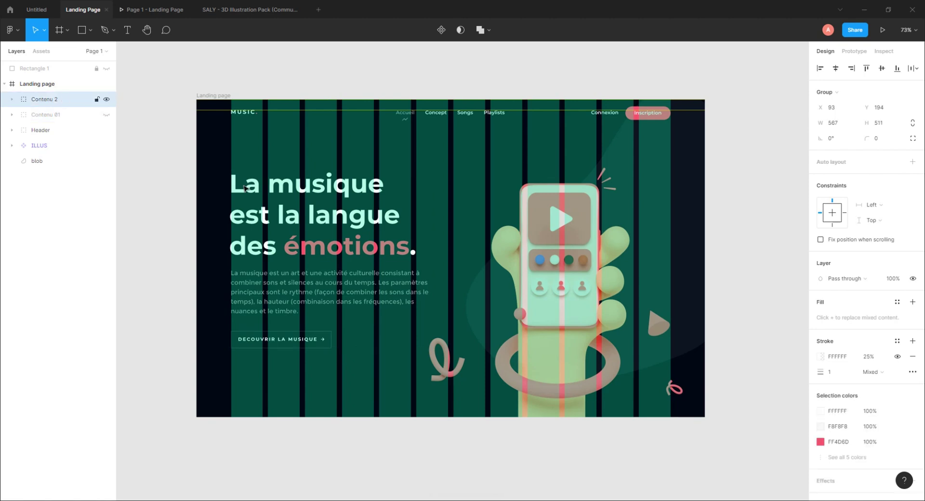
pyautogui.doubleClick(279, 341)
pyautogui.press('Delete')
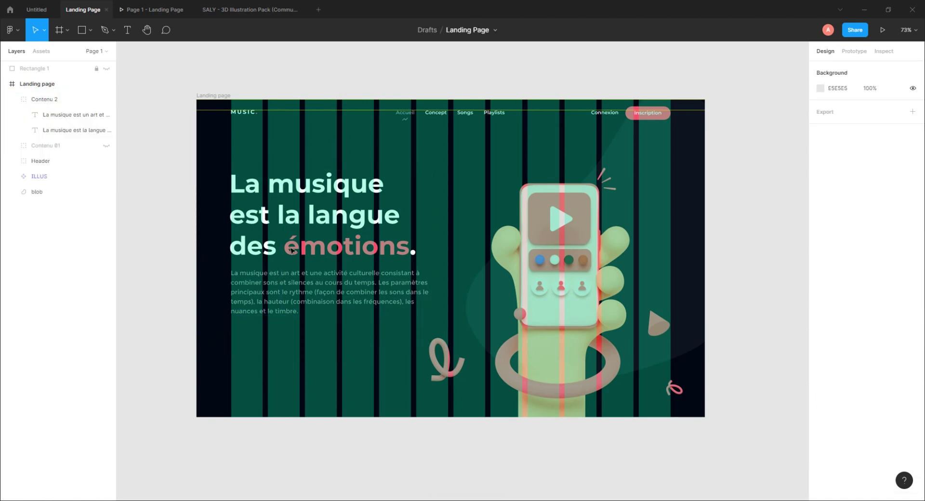
# Replace the headline text in the Contenu 2 group with "Music.".
pyautogui.click(312, 216)
pyautogui.doubleClick(312, 216)
pyautogui.doubleClick(312, 216)
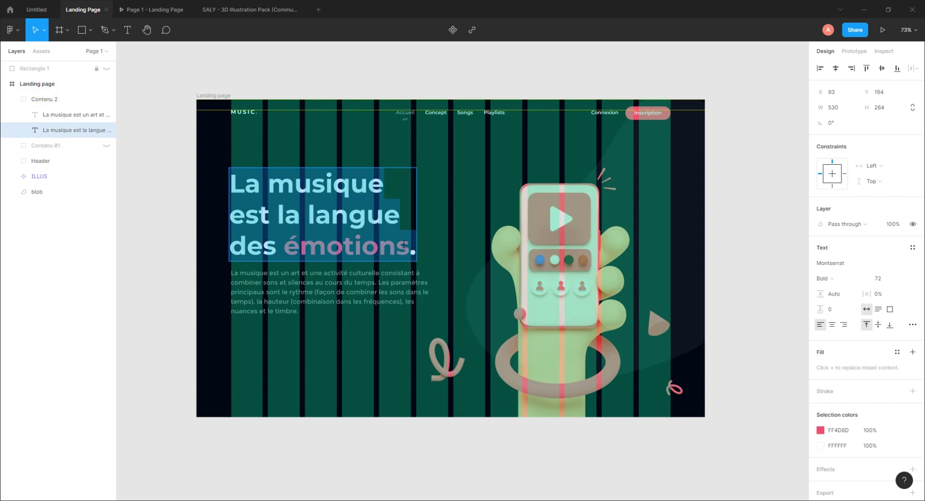
pyautogui.click(415, 248)
pyautogui.moveTo(415, 248); pyautogui.dragTo(233, 179)
pyautogui.write('mu')
pyautogui.press('BackSpace')
pyautogui.press('BackSpace')
pyautogui.write('Music.')
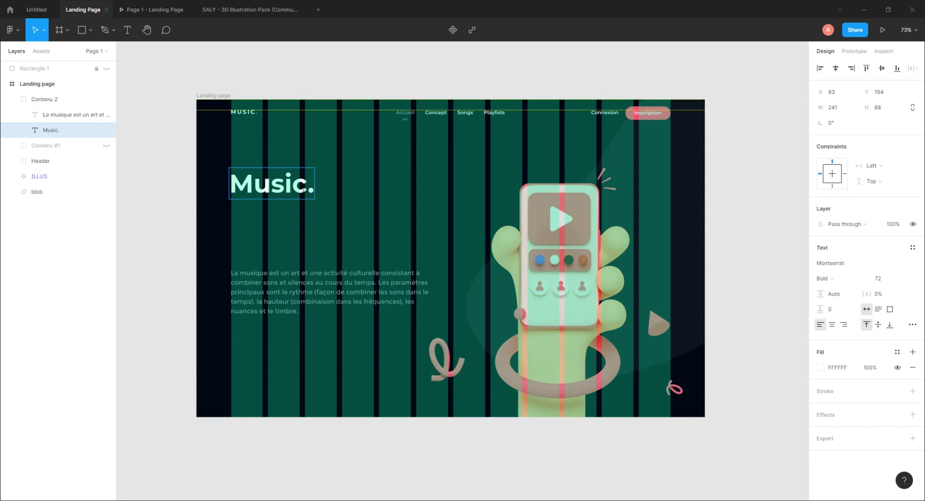
# Colour the full stop of the "Music." heading with the pink document colour FF4D6D.
pyautogui.hotkey('shift', 'Left')
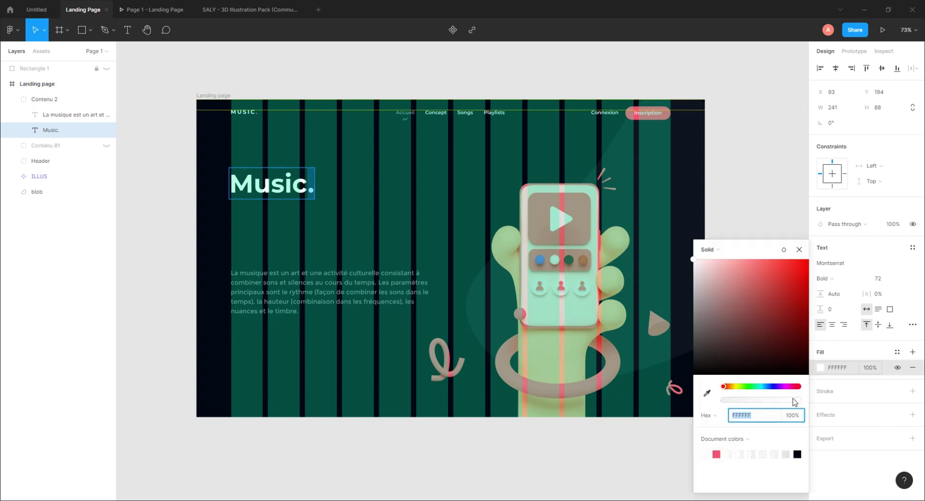
pyautogui.click(716, 454)
pyautogui.press('Escape')
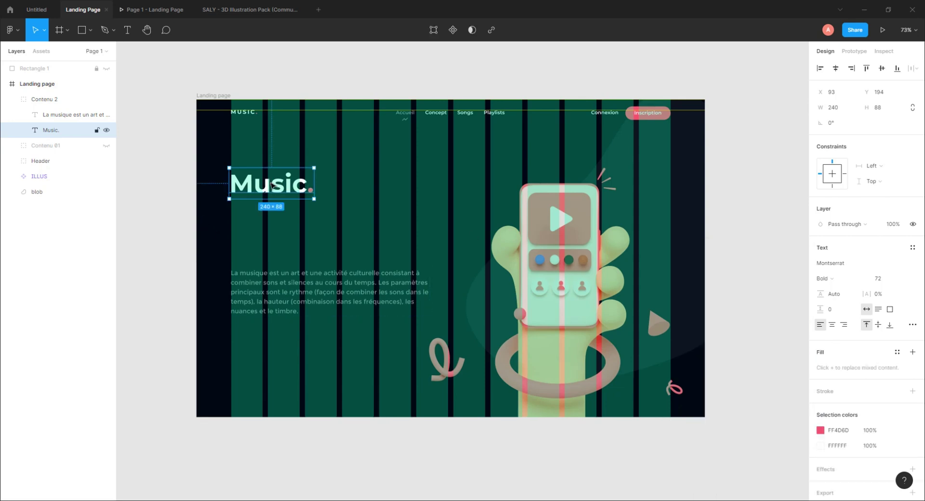
# Centre-align the "Music." heading, place its layer directly above ILLUS outside any group, and centre it horizontally on the landing page.
pyautogui.click(831, 325)
pyautogui.click(835, 68)
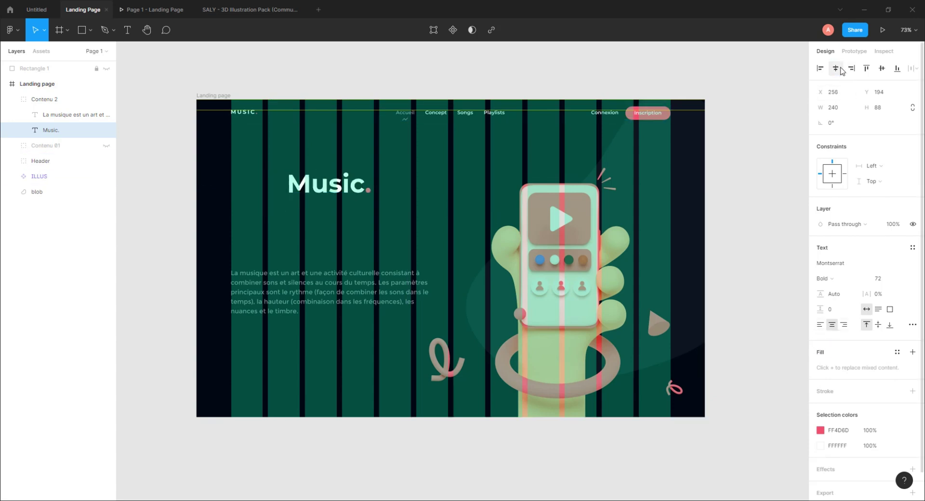
pyautogui.moveTo(348, 195); pyautogui.dragTo(468, 193)
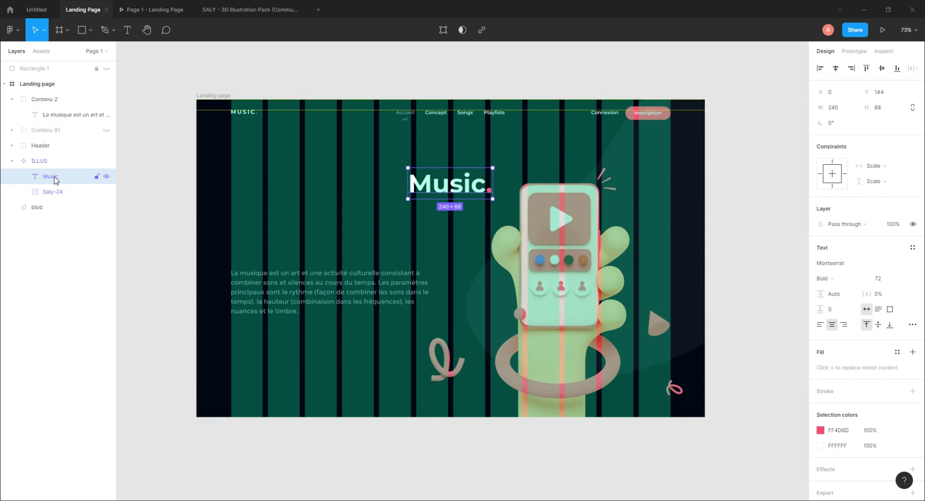
pyautogui.moveTo(55, 180); pyautogui.dragTo(57, 160)
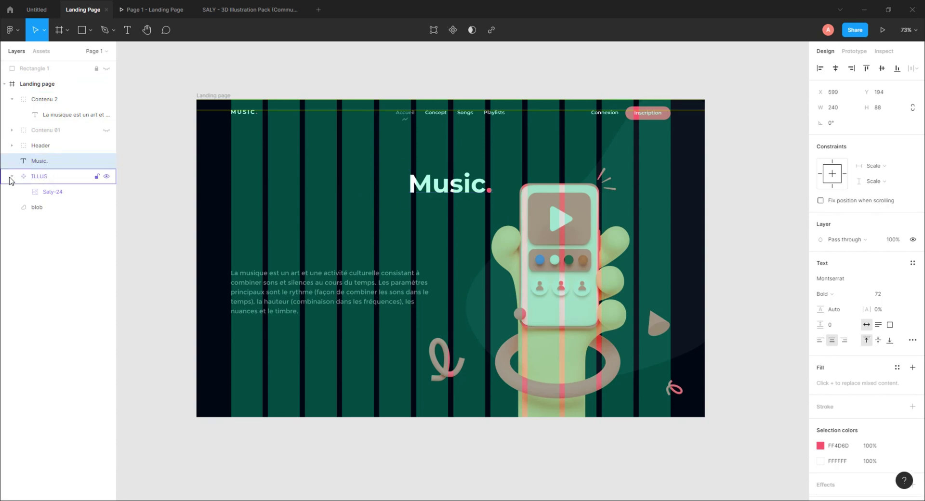
pyautogui.click(835, 68)
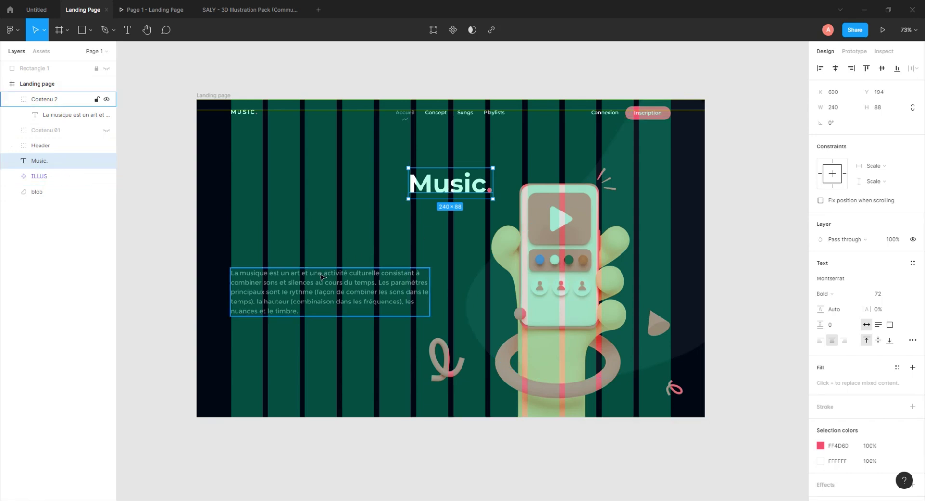
# Move the paragraph up beneath the "Music." heading to Y 314, centre it horizontally on the page, and centre-align its text.
pyautogui.moveTo(323, 273); pyautogui.dragTo(325, 215)
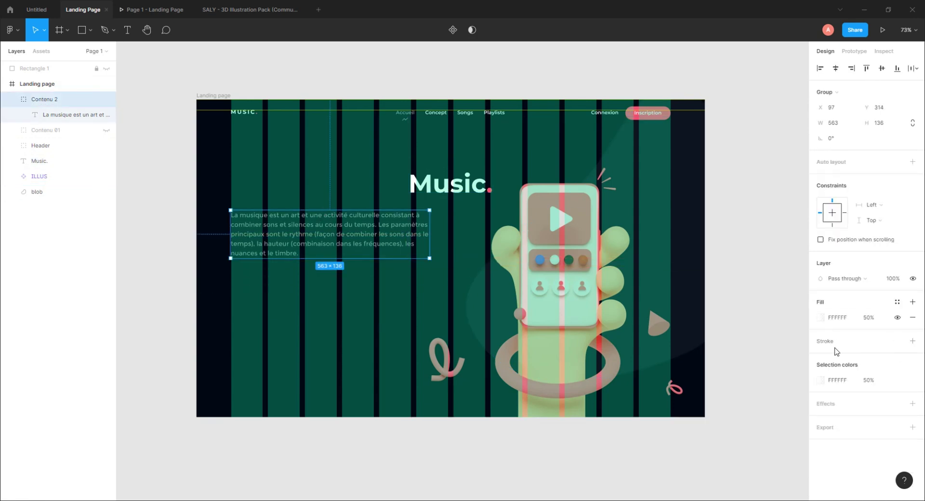
pyautogui.click(835, 68)
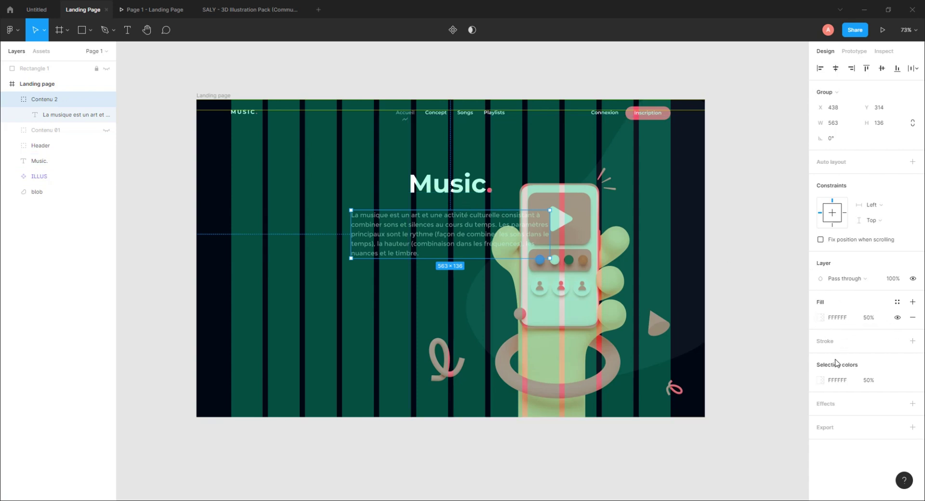
pyautogui.doubleClick(453, 247)
pyautogui.click(832, 324)
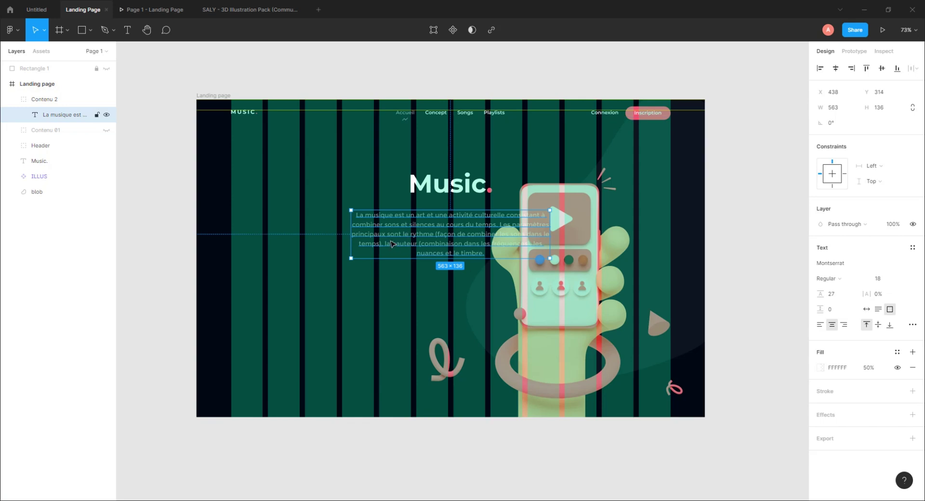
# Tighten the gap between the "Music." heading and the paragraph by moving the paragraph to Y 304.
pyautogui.click(175, 227)
pyautogui.click(380, 216)
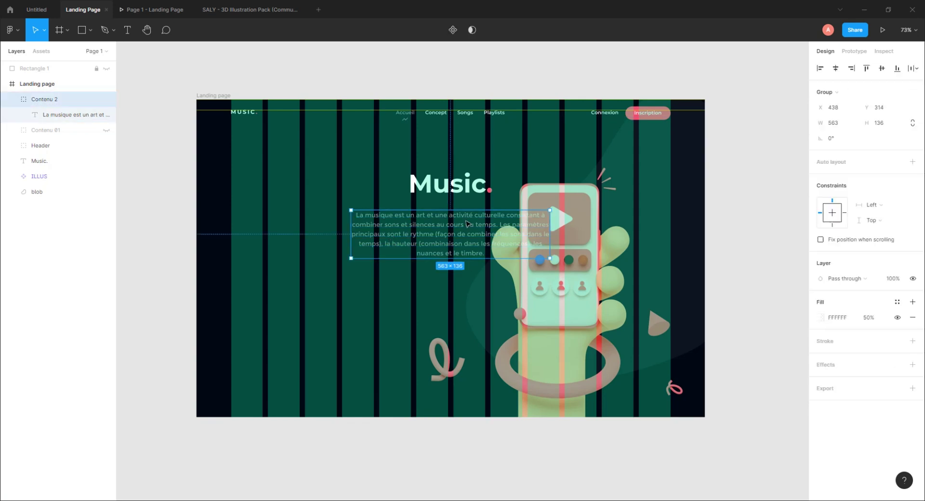
pyautogui.keyDown('shift'); pyautogui.click(461, 198); pyautogui.keyUp('shift')
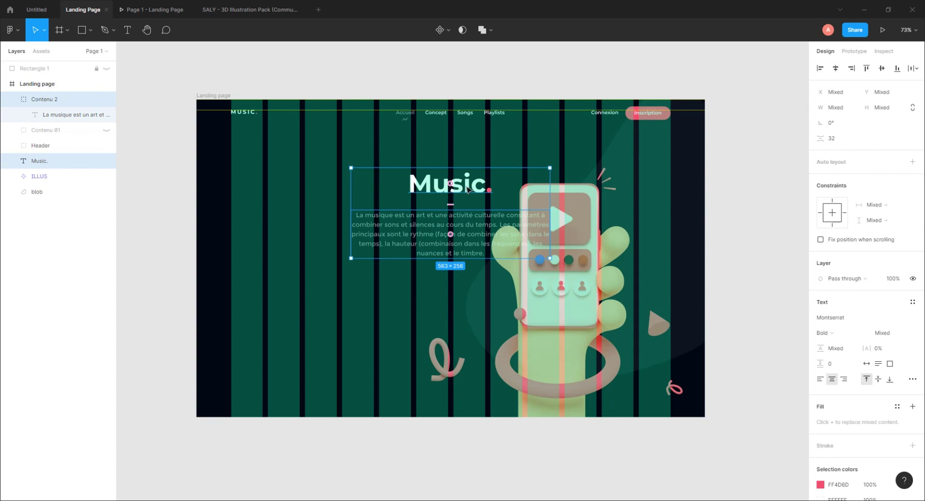
pyautogui.click(242, 223)
pyautogui.moveTo(466, 217); pyautogui.dragTo(461, 202)
pyautogui.hotkey('shift', 'Down')
pyautogui.hotkey('shift', 'Down')
pyautogui.hotkey('shift', 'Down')
pyautogui.hotkey('shift', 'Down')
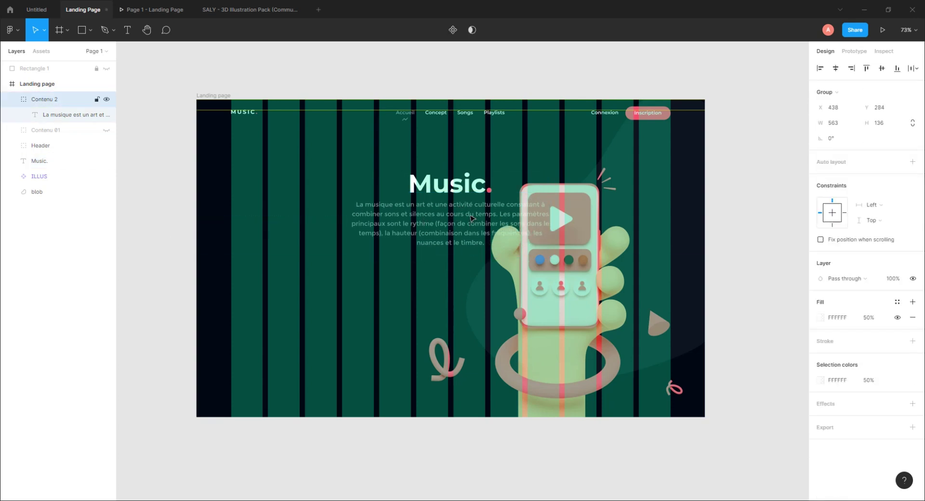
# Group the "Music." heading with the paragraph and rename the group as Contenu 02.
pyautogui.keyDown('shift'); pyautogui.click(461, 189); pyautogui.keyUp('shift')
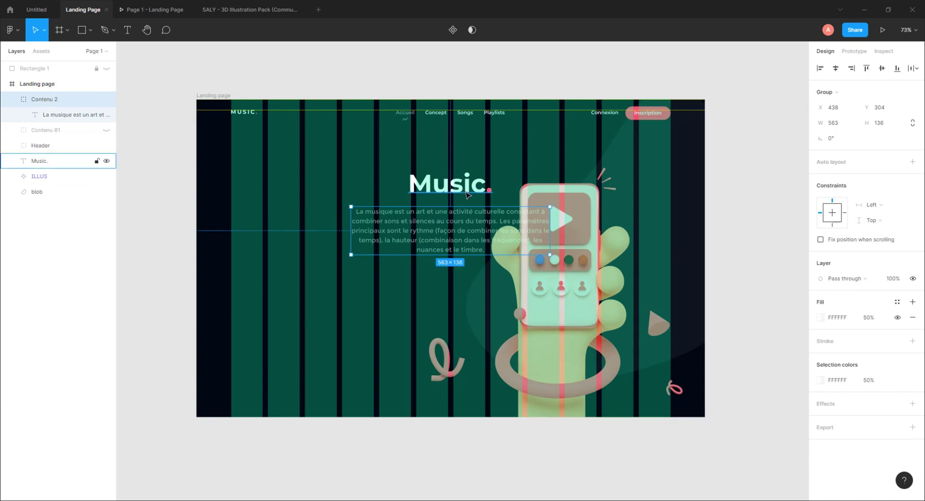
pyautogui.hotkey('ctrl', 'g')
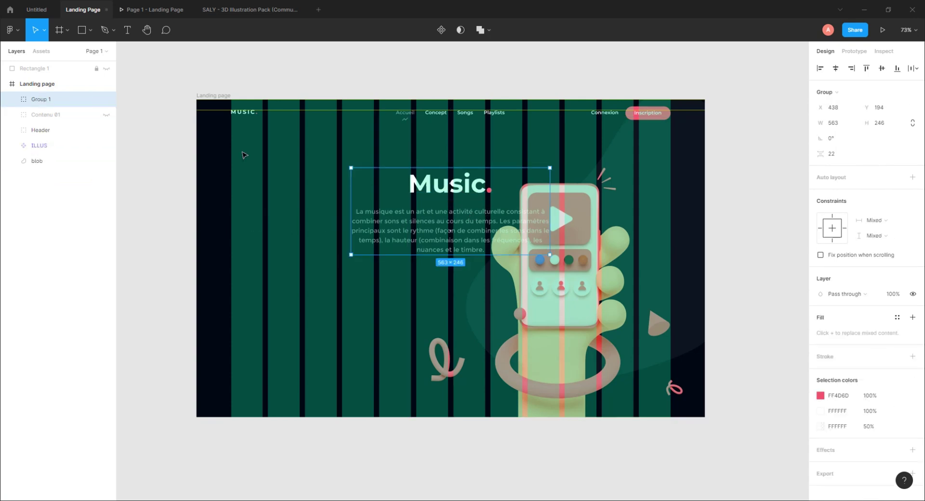
pyautogui.doubleClick(43, 99)
pyautogui.write('Co')
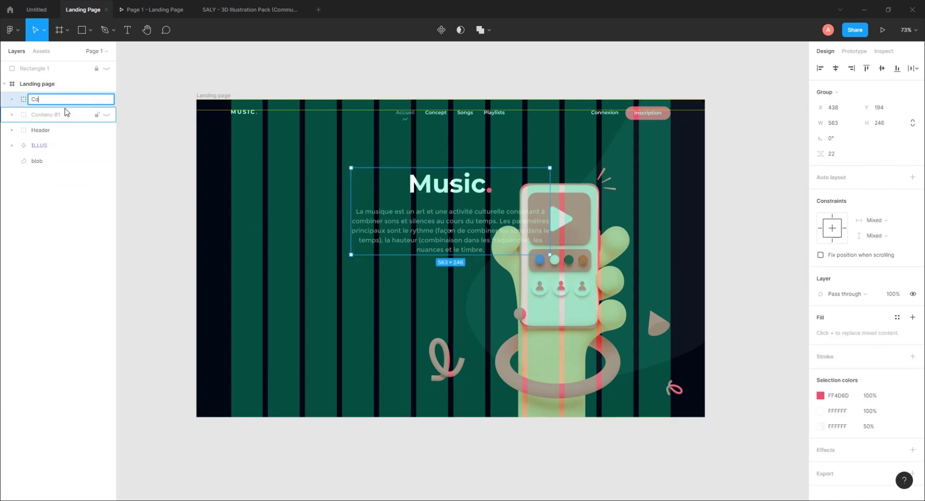
pyautogui.write('ntenu 02')
pyautogui.press('Return')
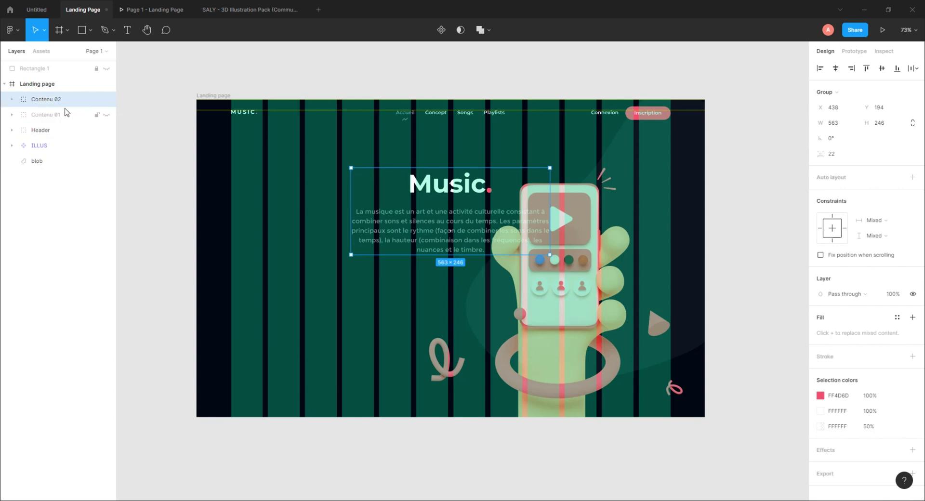
# Ungroup the nested Contenu 2 group inside Contenu 02 and collapse the layer.
pyautogui.click(12, 100)
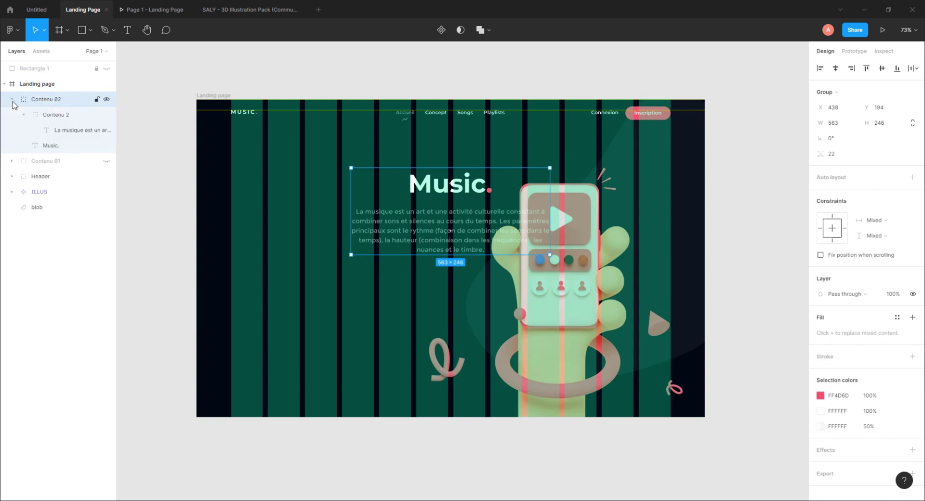
pyautogui.click(51, 115)
pyautogui.rightClick(52, 115)
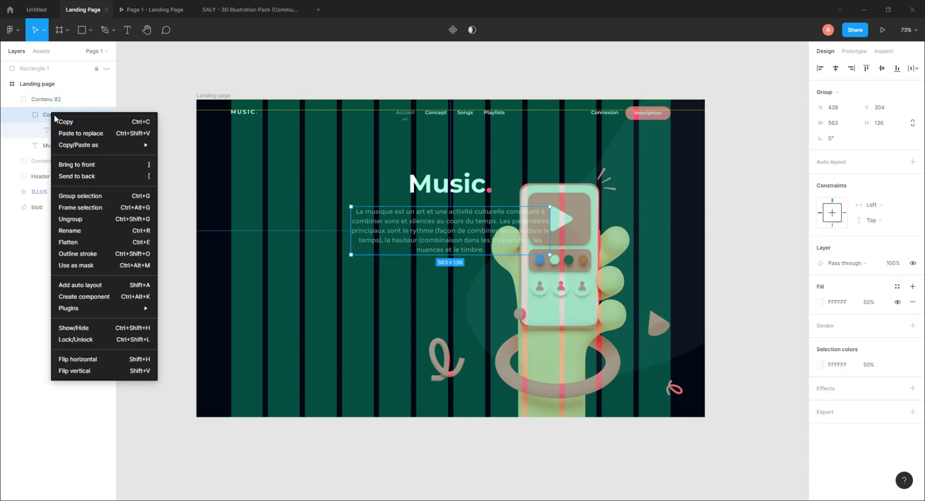
pyautogui.click(68, 220)
pyautogui.click(19, 100)
pyautogui.click(11, 99)
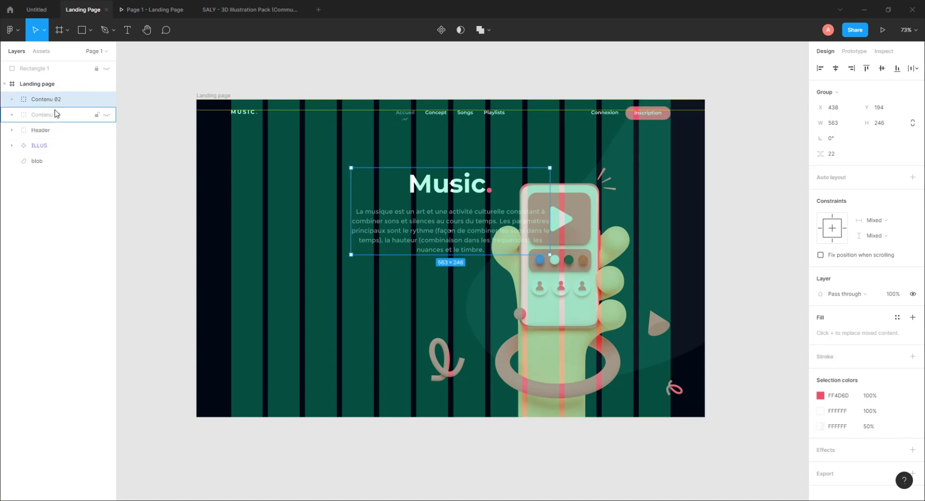
pyautogui.click(172, 110)
# Move the Contenu 02 group up to Y -53 at the page's upper edge and set its layer opacity to 0%.
pyautogui.click(460, 191)
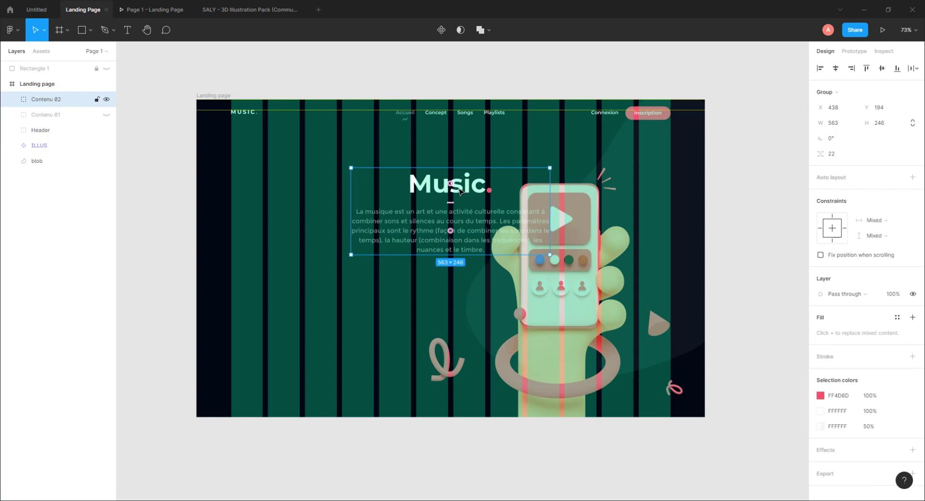
pyautogui.moveTo(469, 191); pyautogui.dragTo(460, 105)
pyautogui.press('Down')
pyautogui.press('Down')
pyautogui.press('Down')
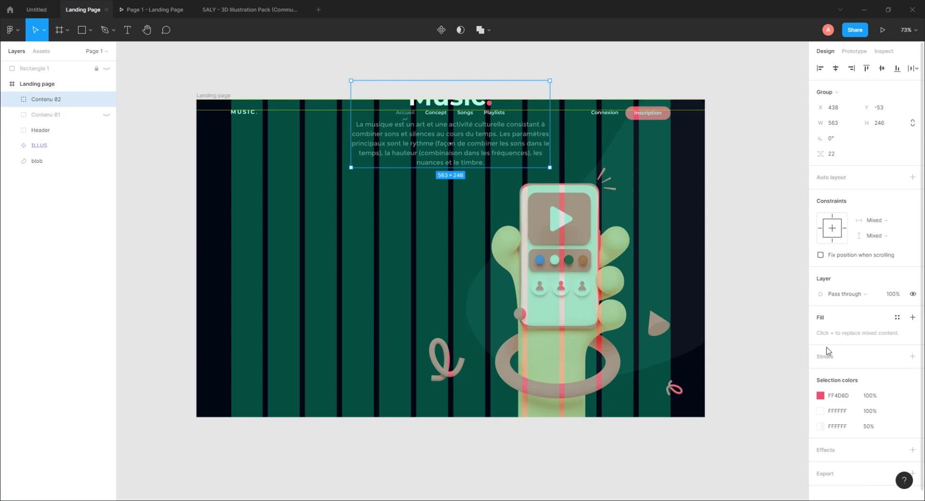
pyautogui.click(896, 295)
pyautogui.write('0')
pyautogui.press('Return')
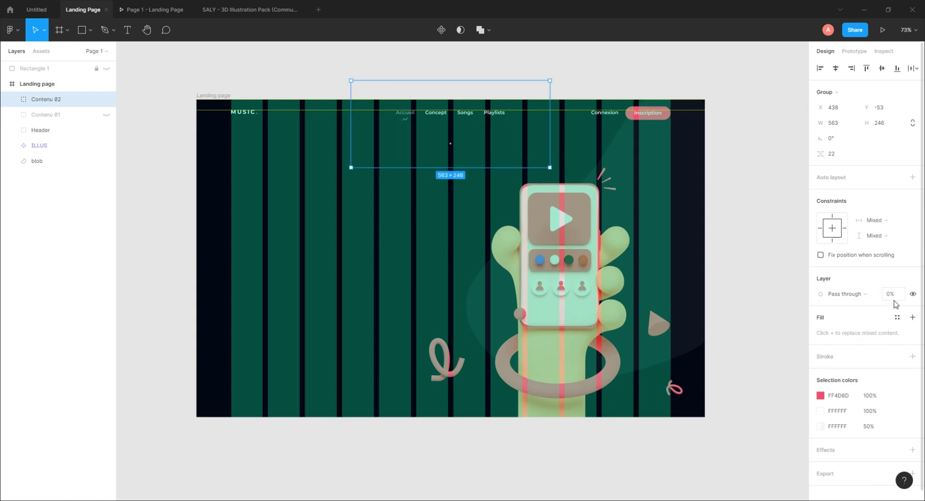
# Make the hidden Contenu 01 group visible again and clear the selection.
pyautogui.click(324, 87)
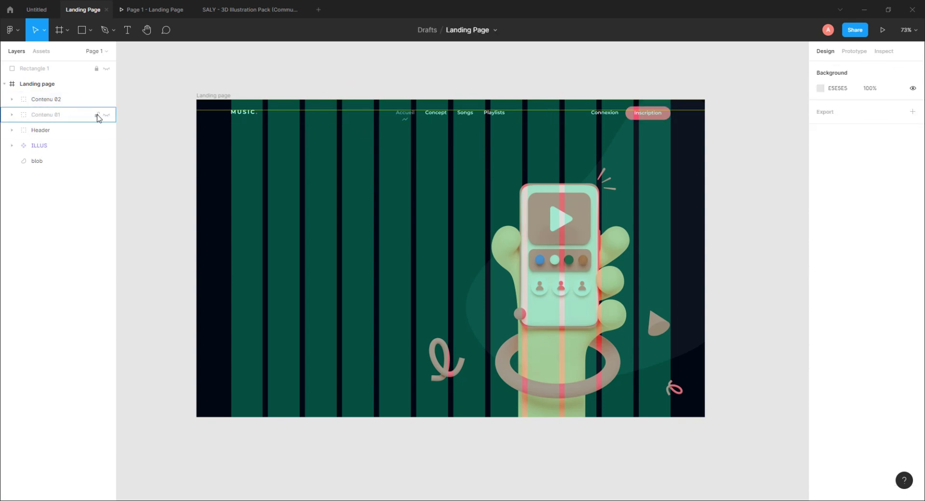
pyautogui.click(61, 117)
pyautogui.click(106, 114)
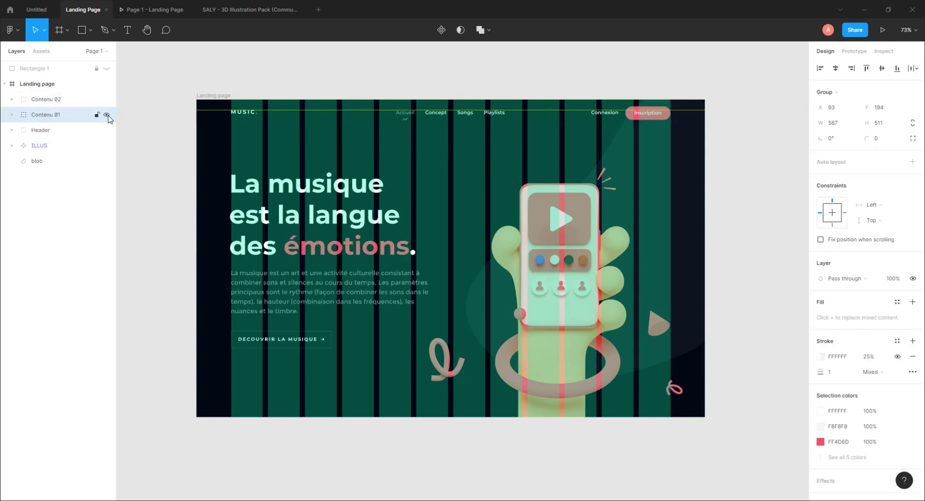
pyautogui.click(170, 200)
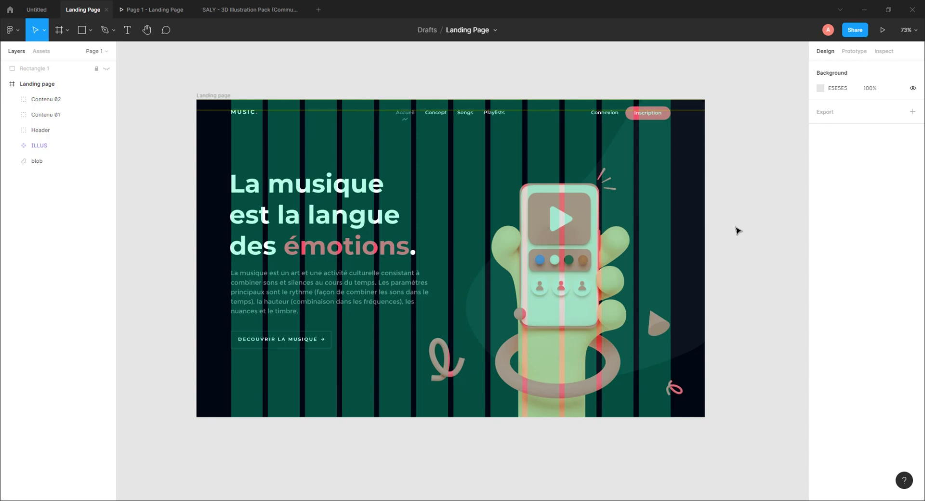
# Hide both the row and the column layout grids of the Landing page frame and clear the selection.
pyautogui.click(214, 95)
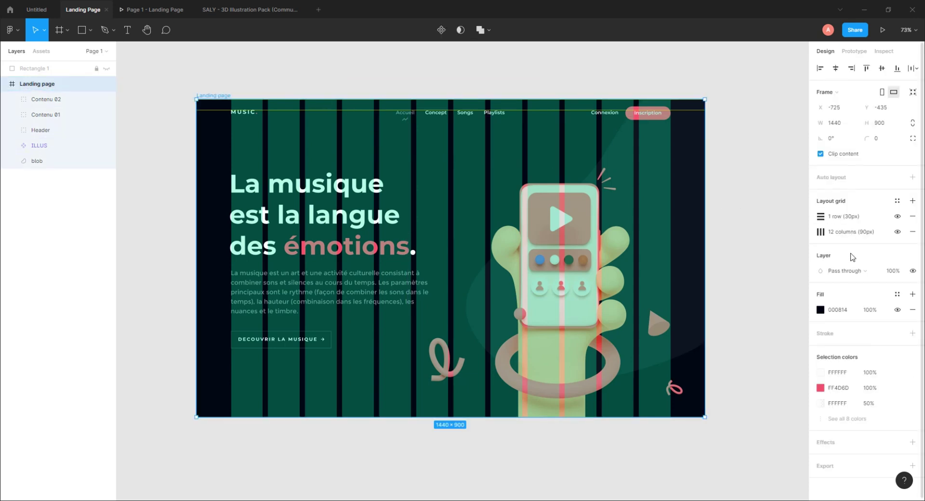
pyautogui.click(897, 217)
pyautogui.click(896, 232)
pyautogui.click(735, 217)
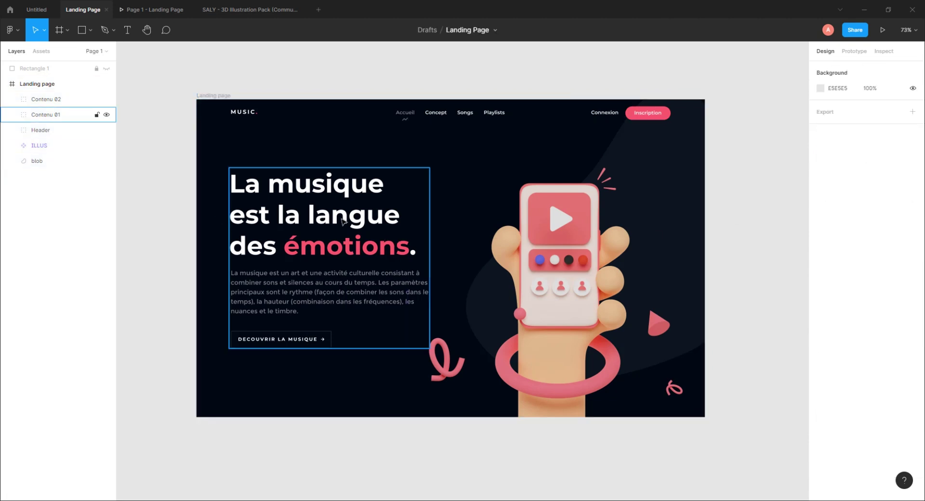
# Duplicate the Landing page frame and place the copy beside the original at X 797, Y -435.
pyautogui.scroll(-5, 198, 208)
pyautogui.click(212, 150)
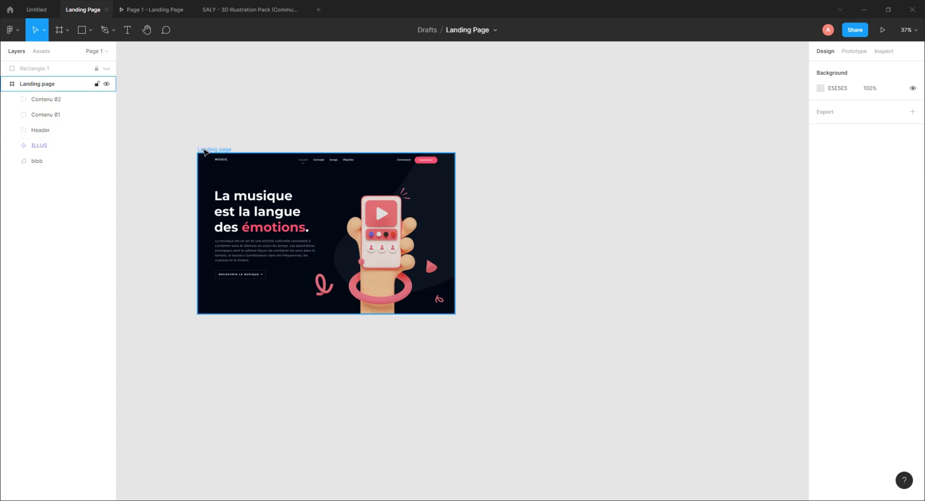
pyautogui.keyDown('alt'); pyautogui.moveTo(212, 150); pyautogui.dragTo(485, 155); pyautogui.keyUp('alt')
pyautogui.click(493, 142)
pyautogui.click(494, 142)
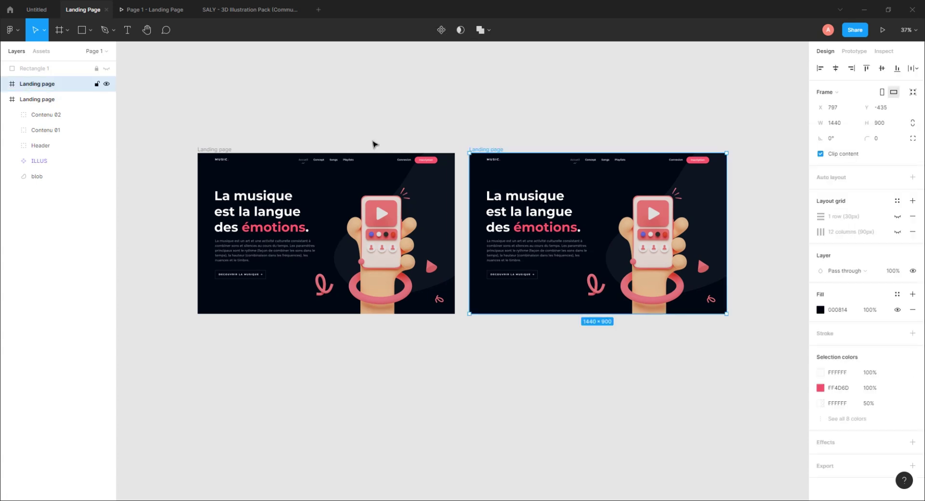
# Rename the duplicated frame as Landing page 2 and reorder the layers so the collapsed Landing page sits above it.
pyautogui.doubleClick(60, 84)
pyautogui.click(68, 82)
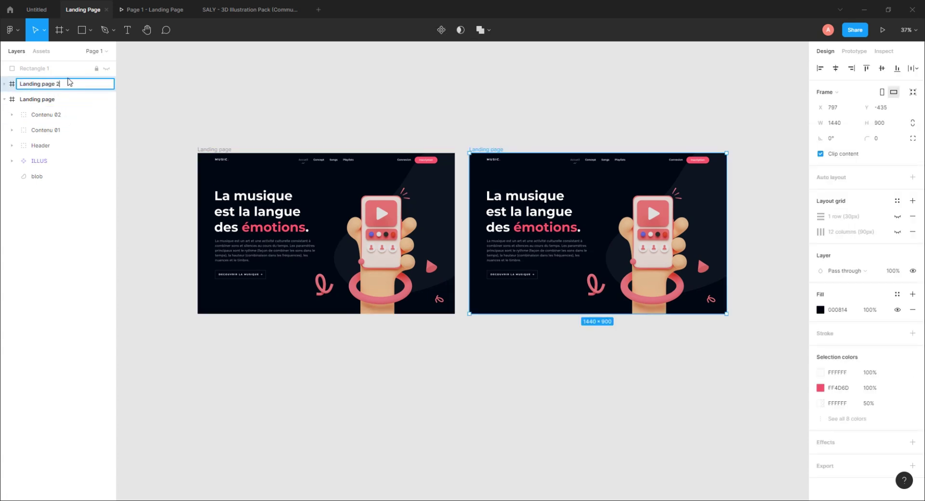
pyautogui.press('Return')
pyautogui.click(4, 99)
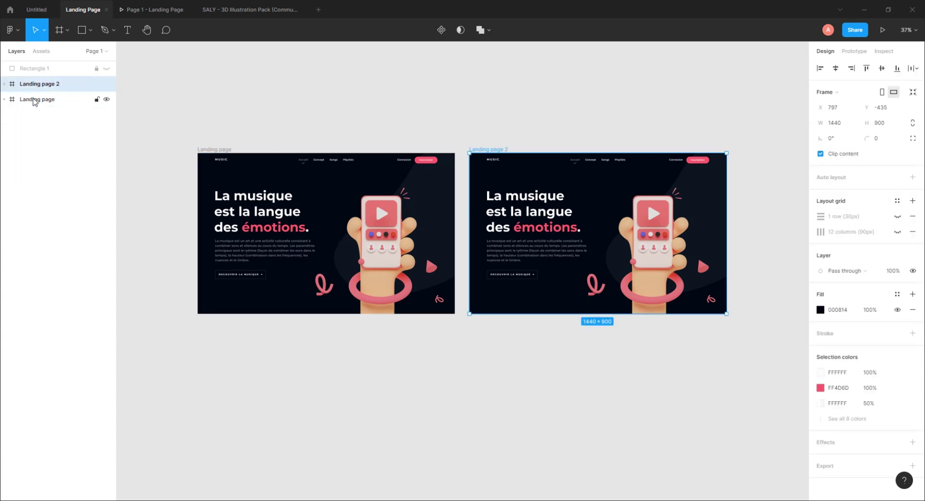
pyautogui.moveTo(33, 98); pyautogui.dragTo(46, 85)
pyautogui.click(45, 118)
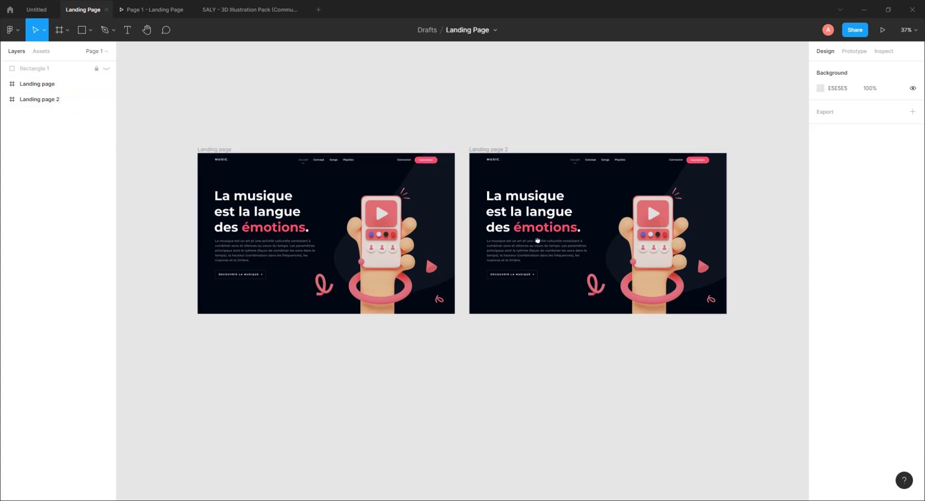
# Set the fill opacity of the Accueil menu item in Landing page 2 to 100%.
pyautogui.hscroll(4, 472, 215)
pyautogui.scroll(-1, 472, 214)
pyautogui.scroll(5, 491, 211)
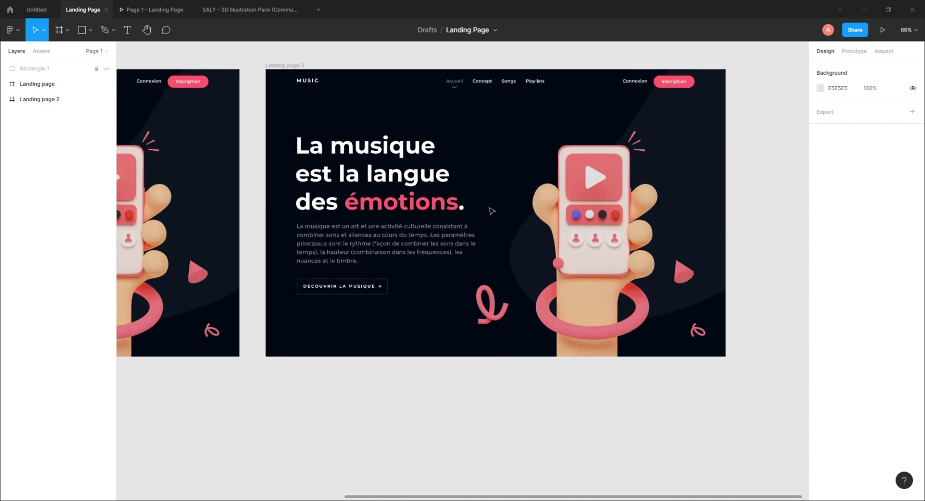
pyautogui.moveTo(492, 212); pyautogui.dragTo(499, 249)
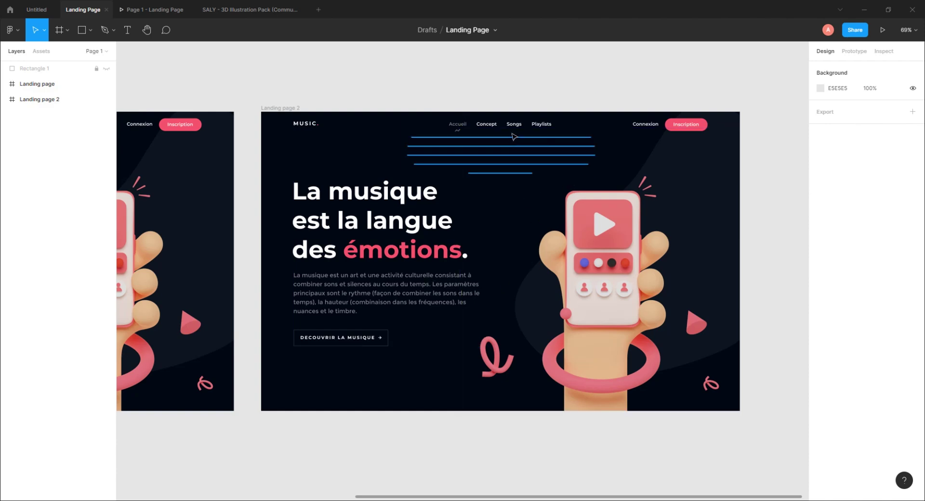
pyautogui.scroll(5, 491, 126)
pyautogui.scroll(2, 490, 127)
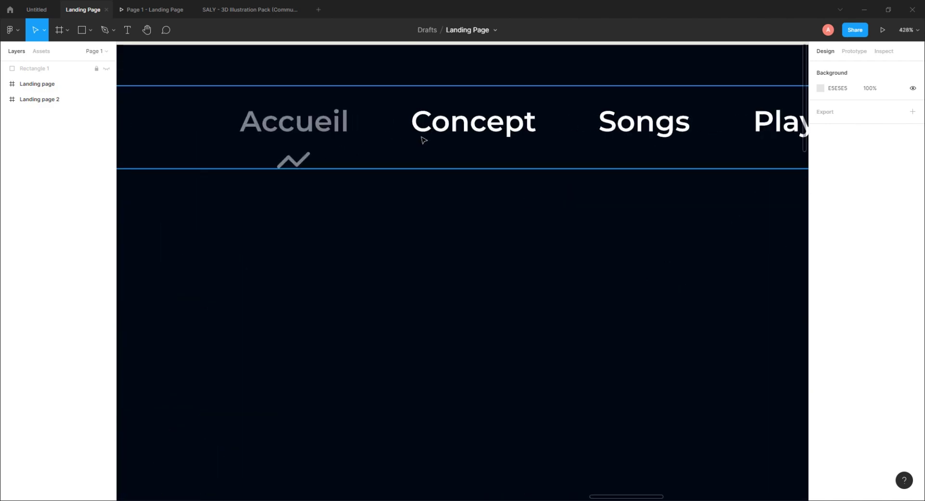
pyautogui.click(305, 128)
pyautogui.doubleClick(304, 127)
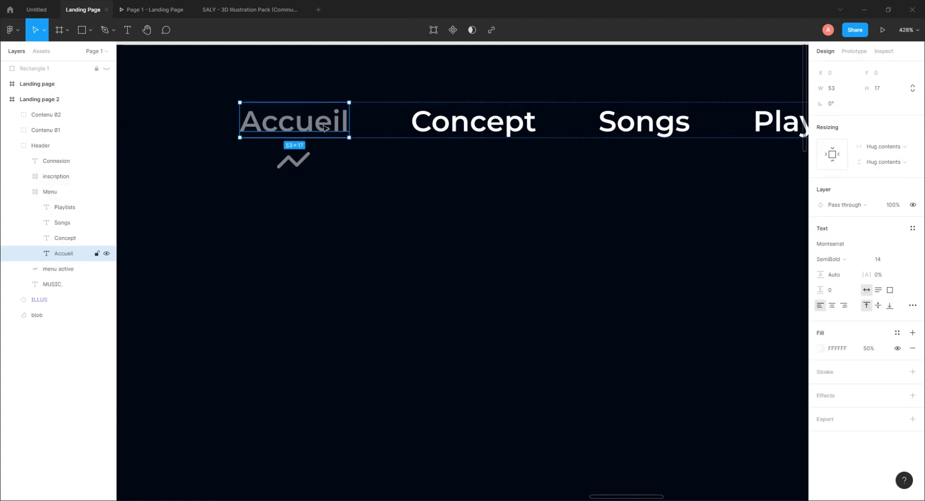
pyautogui.click(869, 350)
pyautogui.write('1')
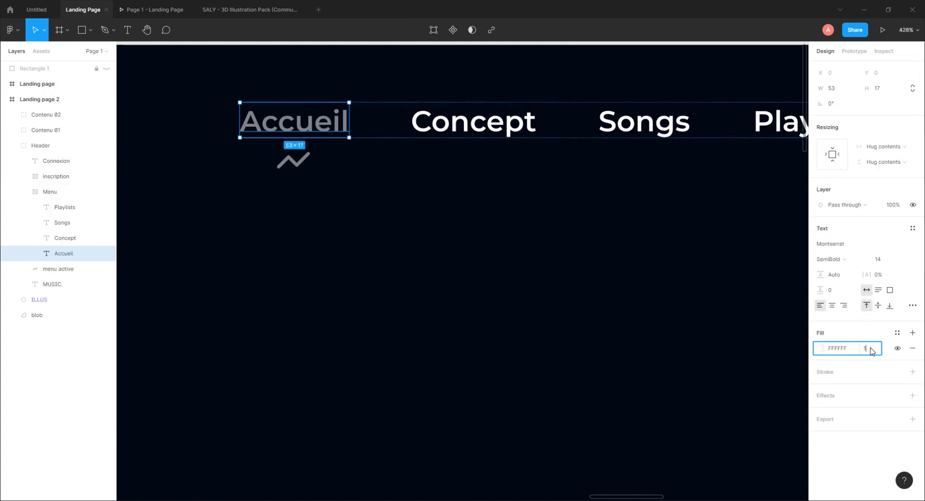
pyautogui.write('00')
pyautogui.press('Return')
# Move the zigzag menu active mark from below Accueil to centred below Concept, at X 671, Y 52.
pyautogui.click(301, 165)
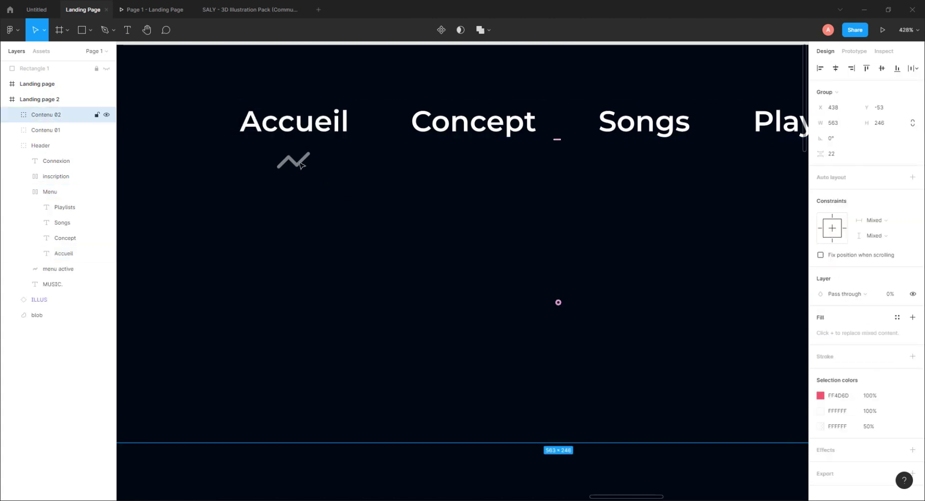
pyautogui.click(13, 115)
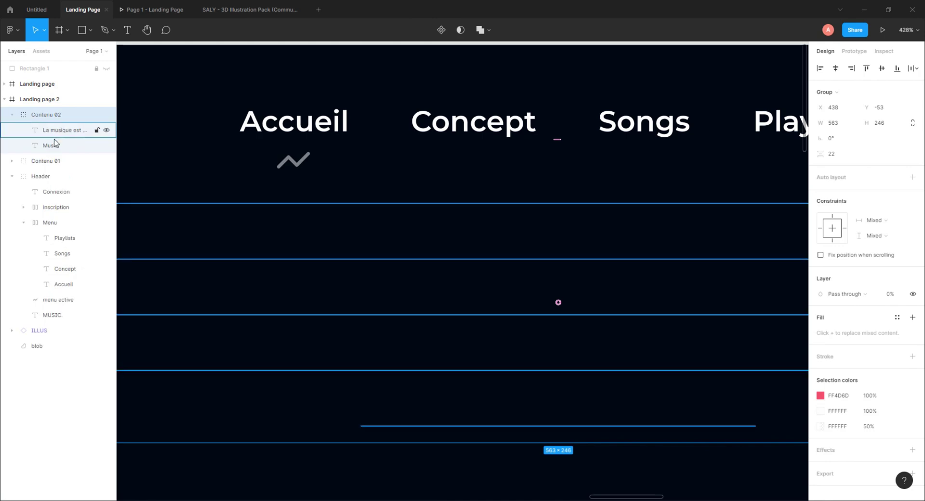
pyautogui.click(293, 163)
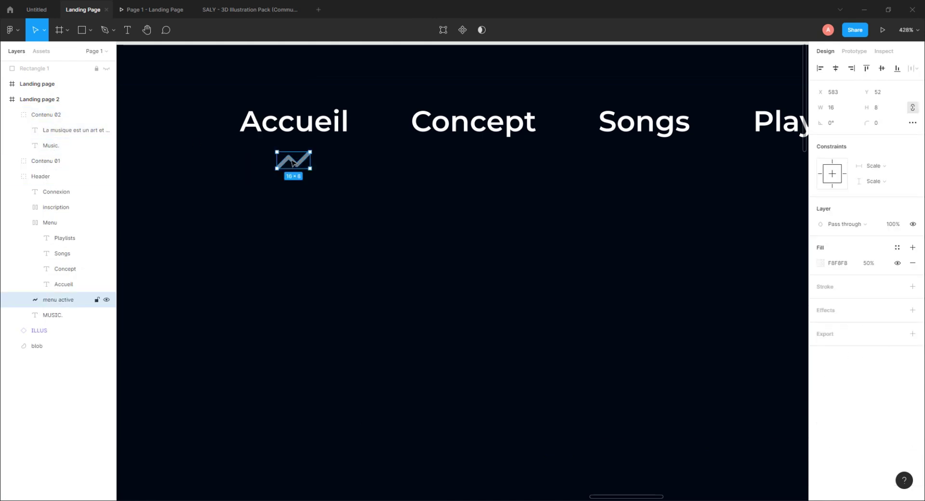
pyautogui.moveTo(293, 163); pyautogui.dragTo(477, 166)
pyautogui.scroll(2, 482, 159)
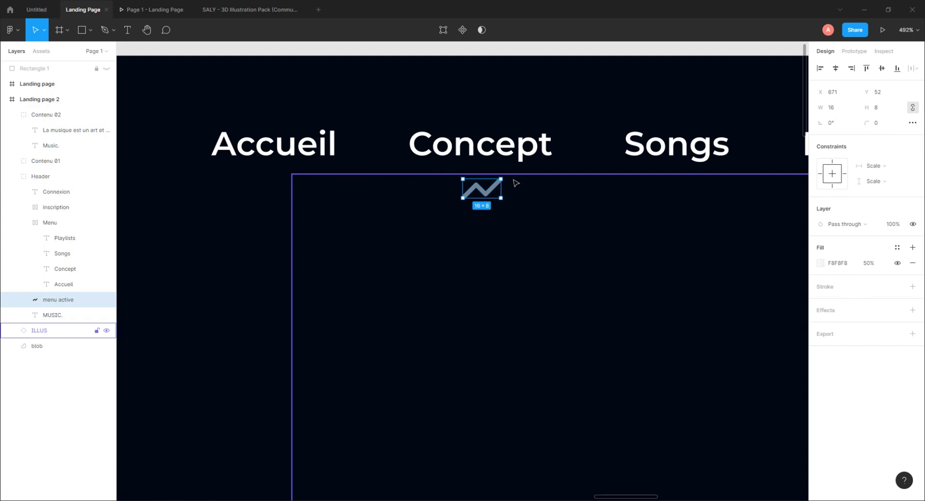
# Set the fill opacity of the Concept menu item to 50% and clear the selection.
pyautogui.doubleClick(493, 151)
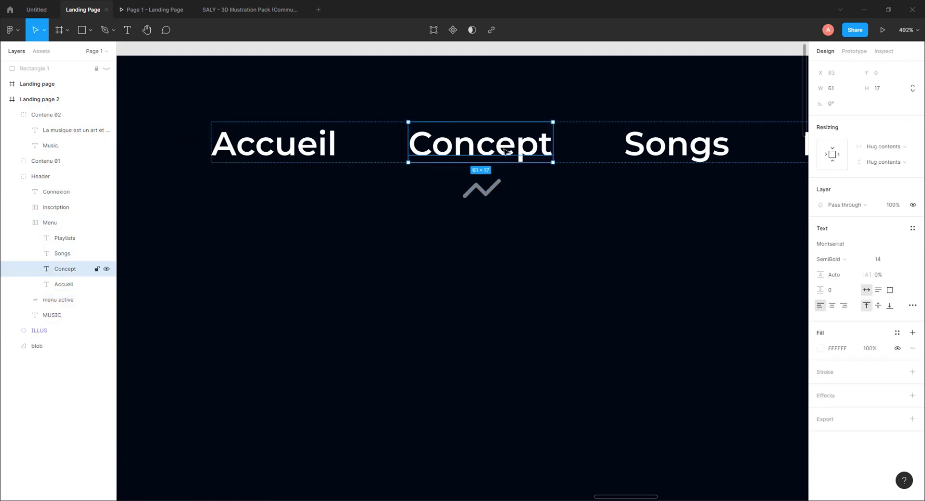
pyautogui.click(869, 347)
pyautogui.write('50')
pyautogui.press('Return')
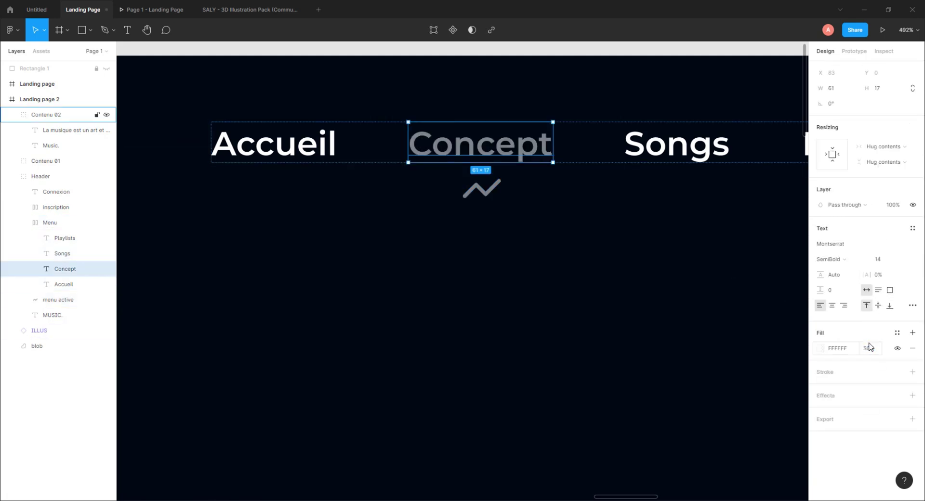
pyautogui.scroll(-5, 506, 279)
pyautogui.click(507, 176)
pyautogui.scroll(-3, 507, 175)
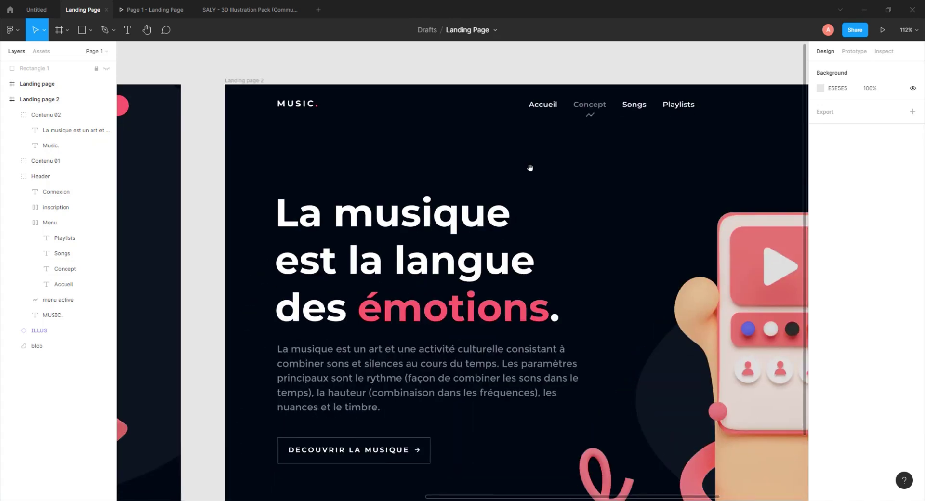
# Compare the menu states and hero content of the Landing page and Landing page 2 frames.
pyautogui.scroll(-5, 531, 169)
pyautogui.hscroll(-5, 341, 144)
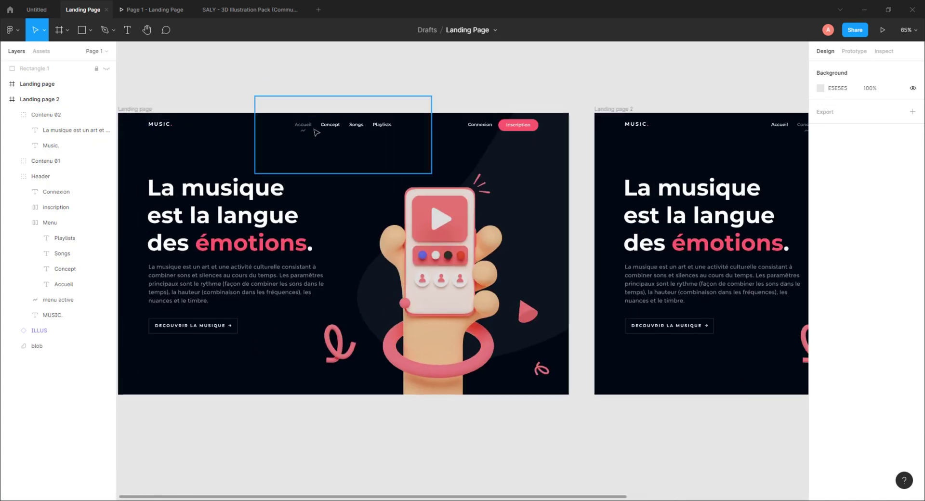
pyautogui.hscroll(5, 511, 134)
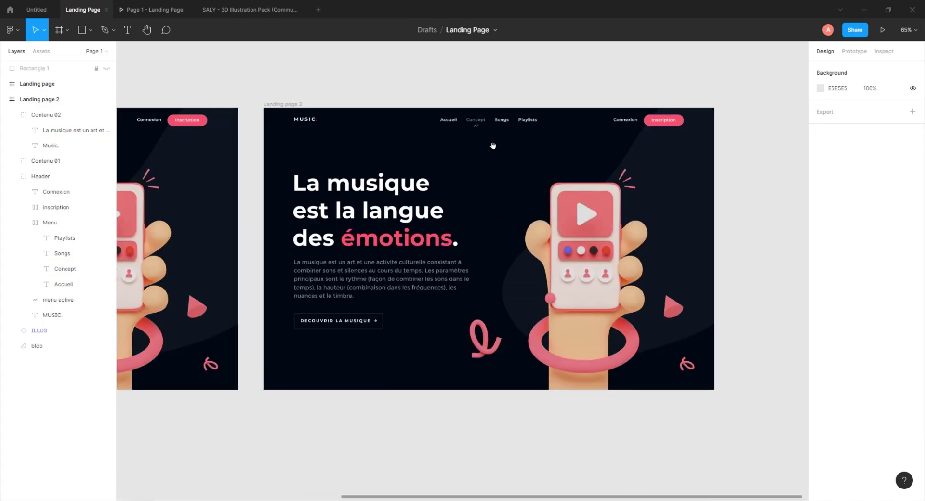
pyautogui.scroll(2, 489, 170)
pyautogui.hscroll(1, 488, 171)
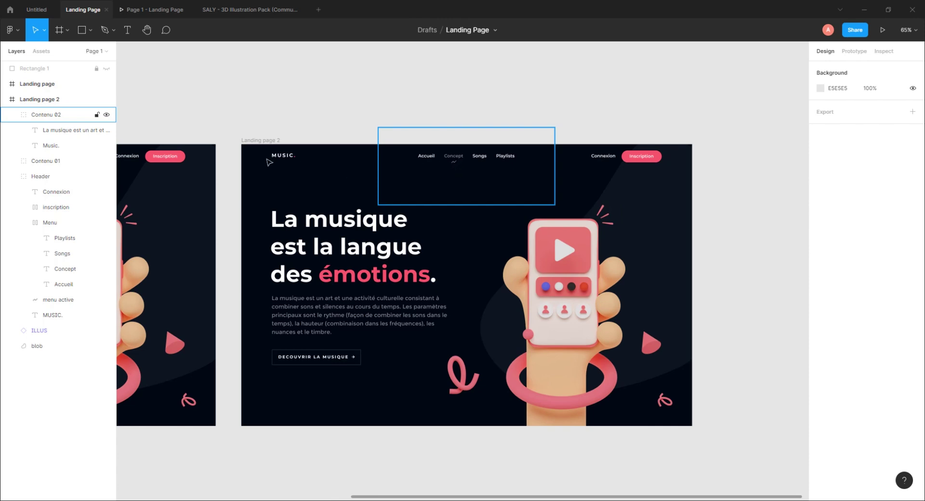
pyautogui.moveTo(579, 210); pyautogui.dragTo(614, 193)
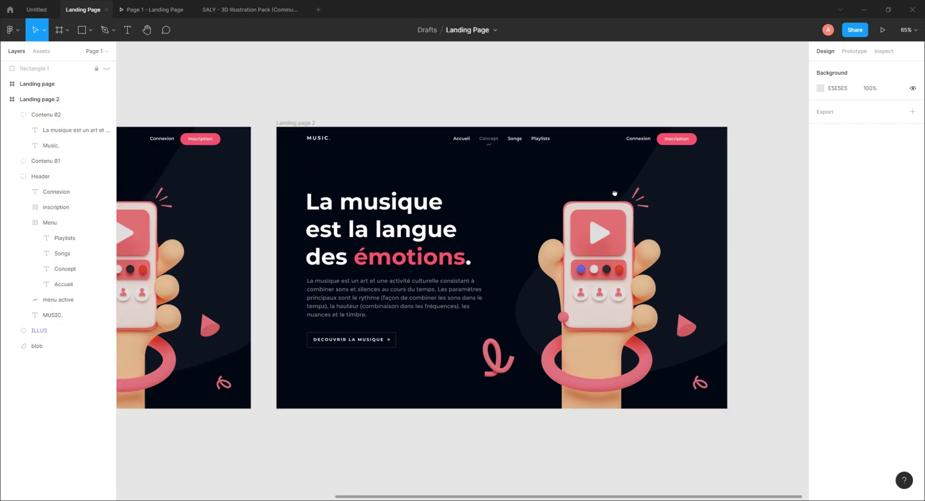
pyautogui.hscroll(-3, 614, 193)
pyautogui.hscroll(3, 529, 212)
pyautogui.scroll(-1, 506, 222)
pyautogui.scroll(3, 492, 231)
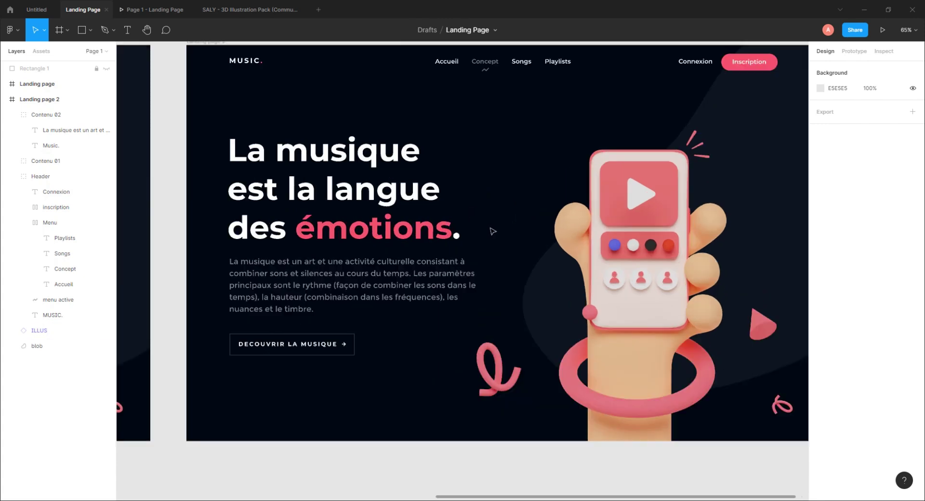
pyautogui.scroll(1, 493, 227)
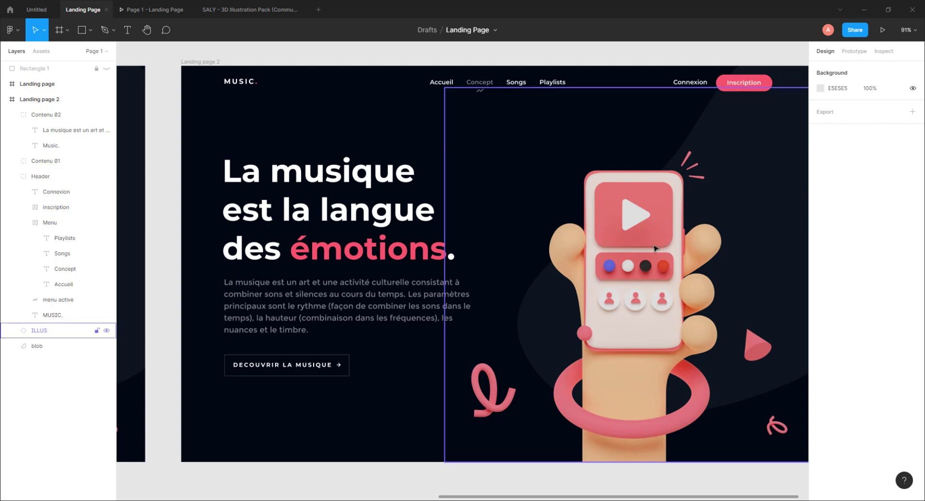
pyautogui.hscroll(-5, 313, 207)
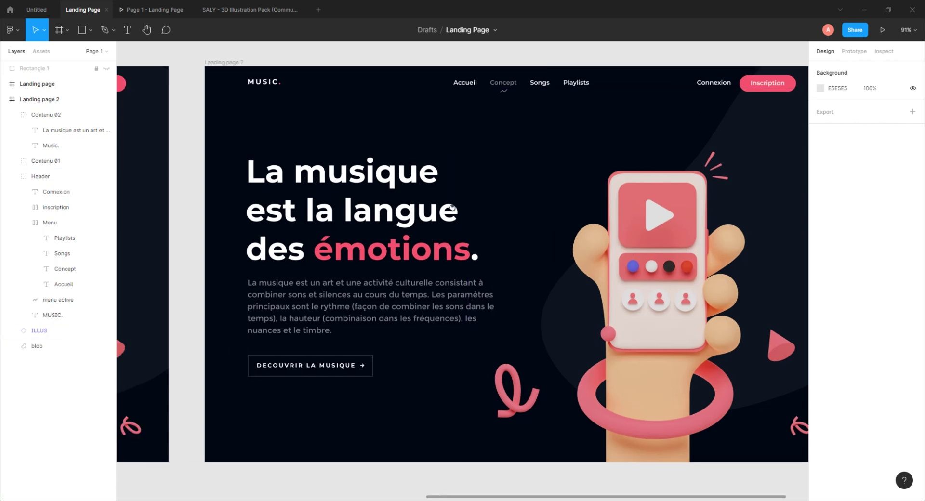
# Shift the Contenu 01 elements of Landing page 2 leftward in a stagger: heading to X -340, paragraph to X -205, DECOUVRIR LA MUSIQUE button to X 0.
pyautogui.doubleClick(508, 156)
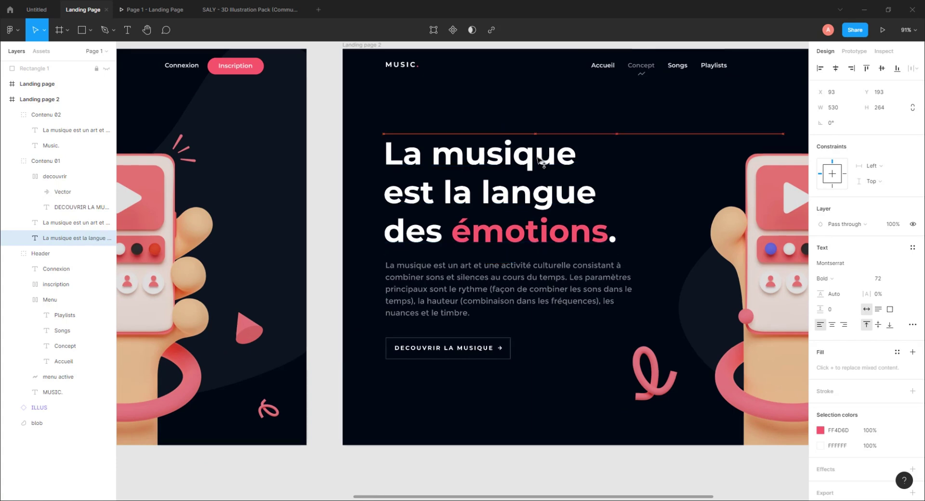
pyautogui.moveTo(508, 157); pyautogui.dragTo(355, 155)
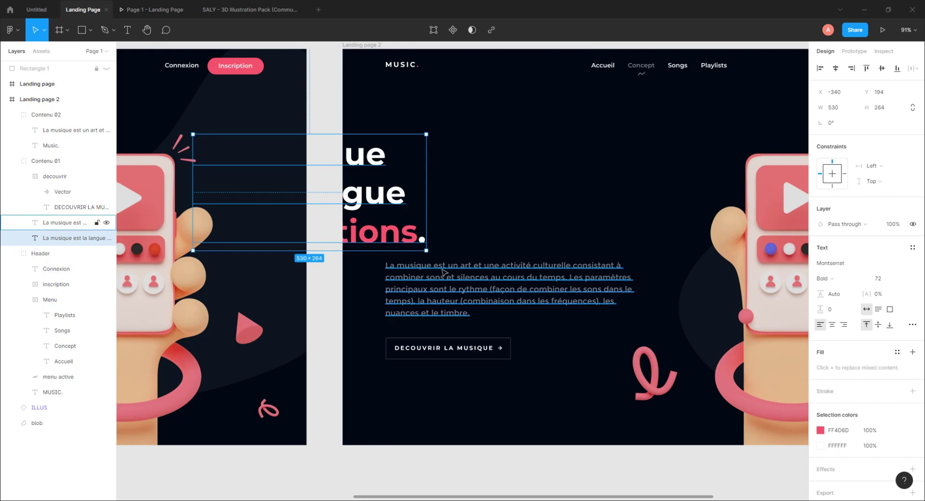
pyautogui.moveTo(491, 272); pyautogui.dragTo(371, 270)
pyautogui.click(460, 351)
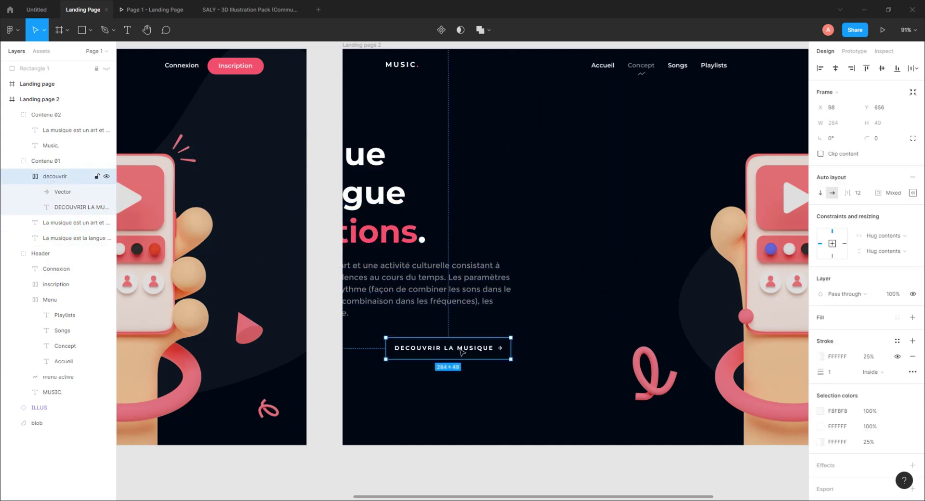
pyautogui.moveTo(460, 351); pyautogui.dragTo(417, 351)
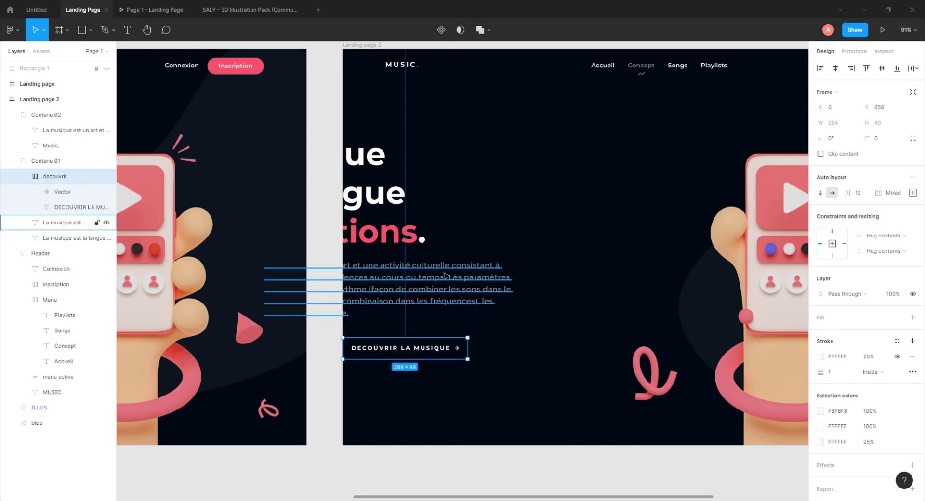
pyautogui.click(445, 275)
pyautogui.moveTo(456, 282); pyautogui.dragTo(442, 279)
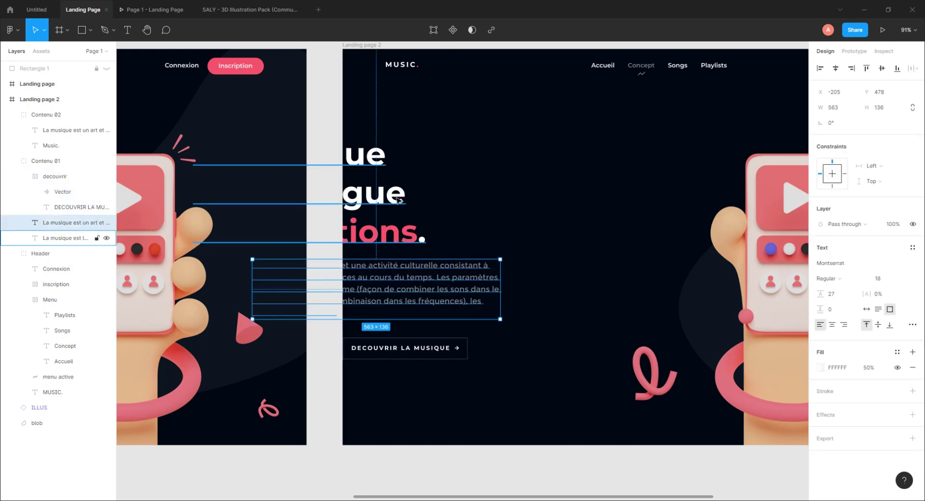
# Set the layer opacity of the whole Contenu 01 group in Landing page 2 to 0% and clear the selection.
pyautogui.click(397, 201)
pyautogui.keyDown('shift'); pyautogui.click(415, 289); pyautogui.keyUp('shift')
pyautogui.keyDown('shift'); pyautogui.click(415, 348); pyautogui.keyUp('shift')
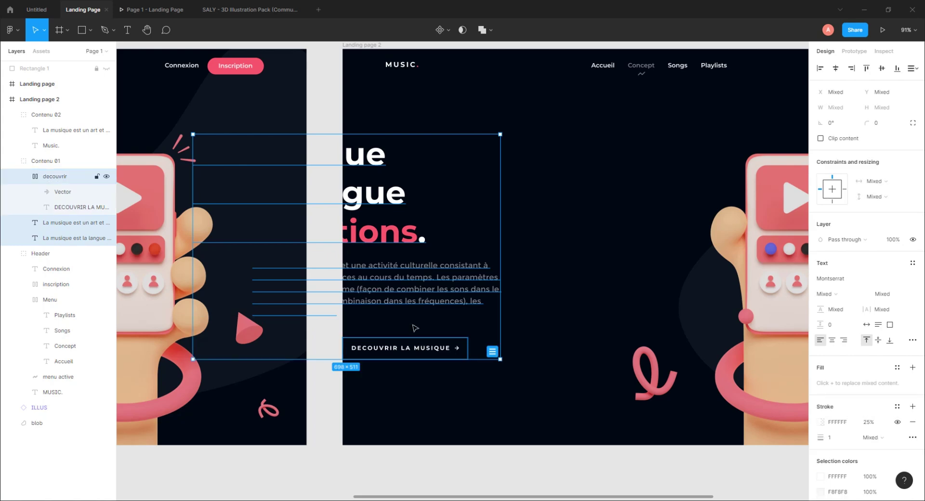
pyautogui.click(56, 164)
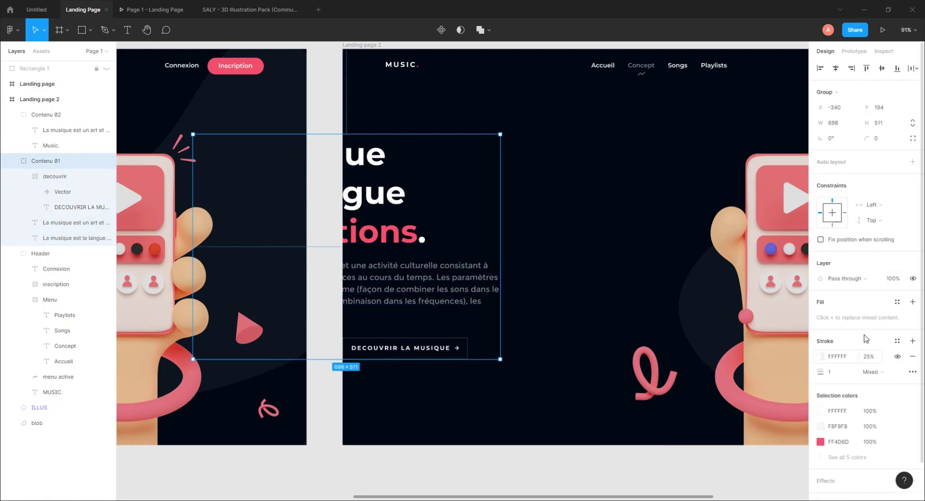
pyautogui.click(892, 279)
pyautogui.write('0')
pyautogui.press('Return')
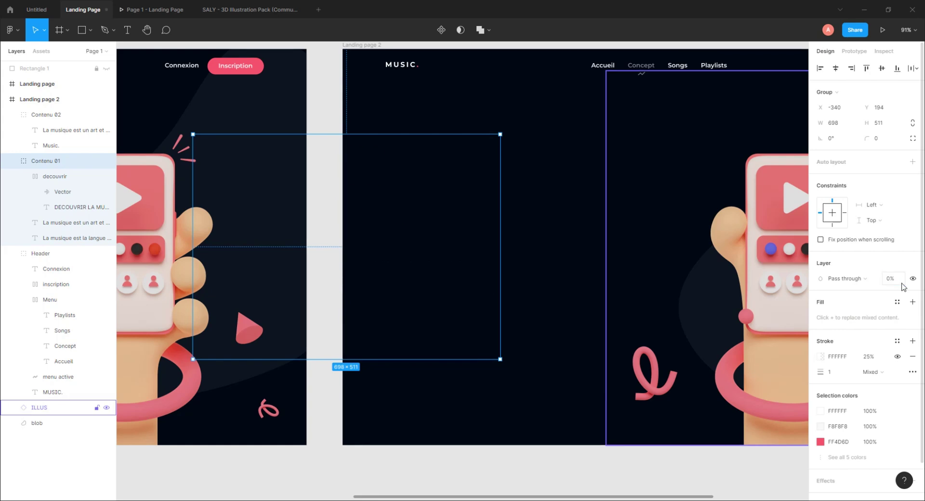
pyautogui.click(483, 467)
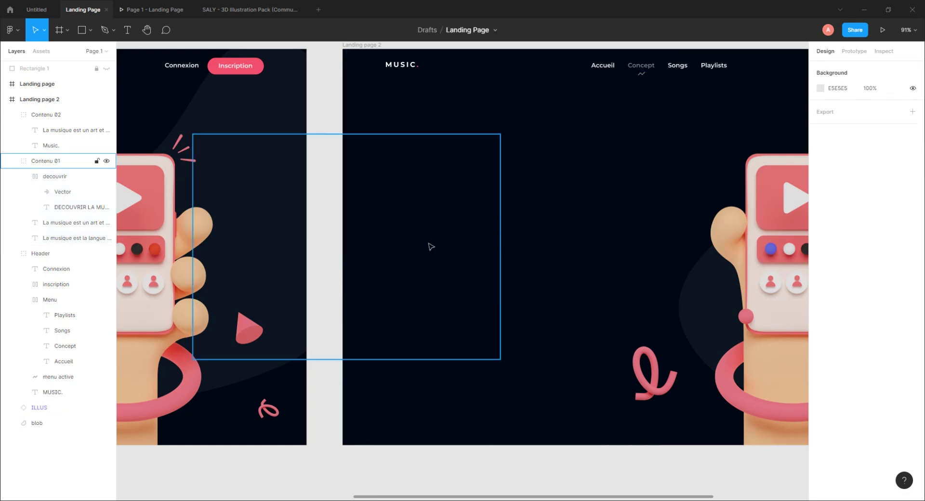
# Move the ILLUS illustration in Landing page 2 rightward to X 1054, keeping Y 50, and set its layer opacity to 0%.
pyautogui.hscroll(5, 532, 243)
pyautogui.scroll(-5, 392, 230)
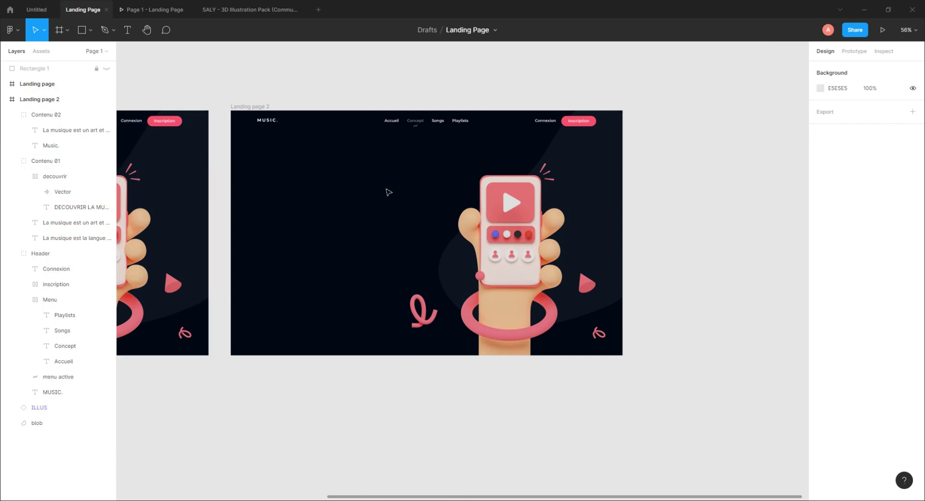
pyautogui.click(513, 227)
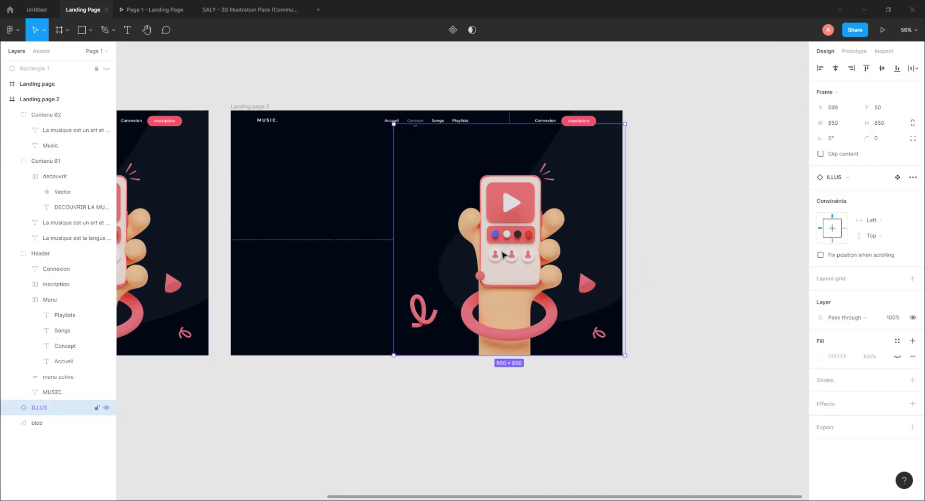
pyautogui.moveTo(502, 234); pyautogui.dragTo(618, 246)
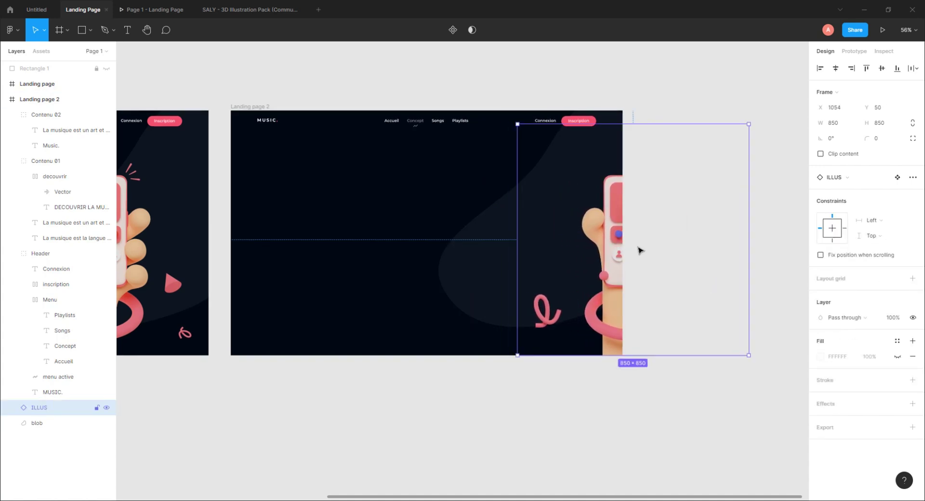
pyautogui.click(892, 319)
pyautogui.write('0')
pyautogui.press('Return')
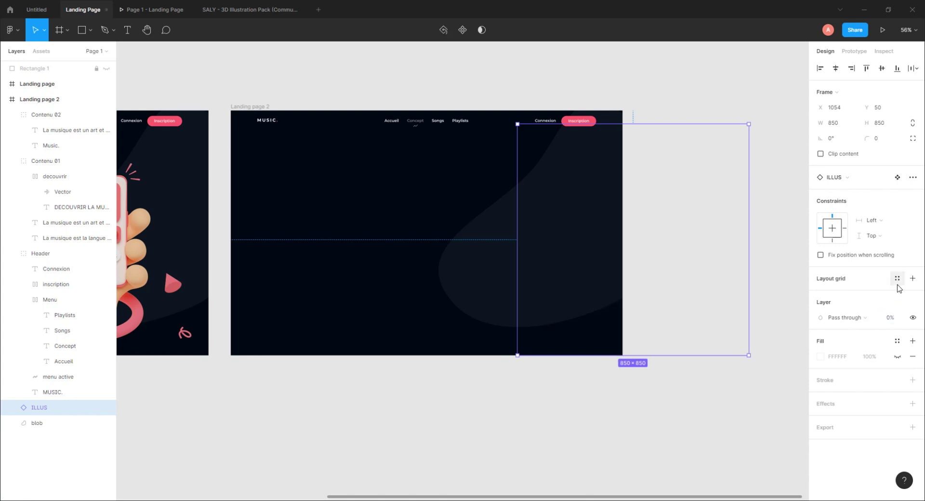
# Move the blob in Landing page 2 toward the middle, rotate it to about -117.66°, center it horizontally in the frame and clear the selection.
pyautogui.click(495, 245)
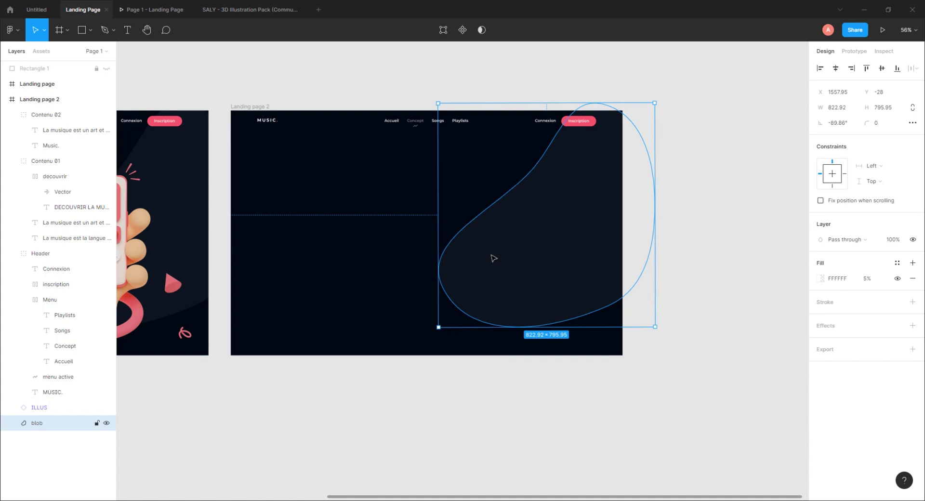
pyautogui.moveTo(502, 243); pyautogui.dragTo(353, 299)
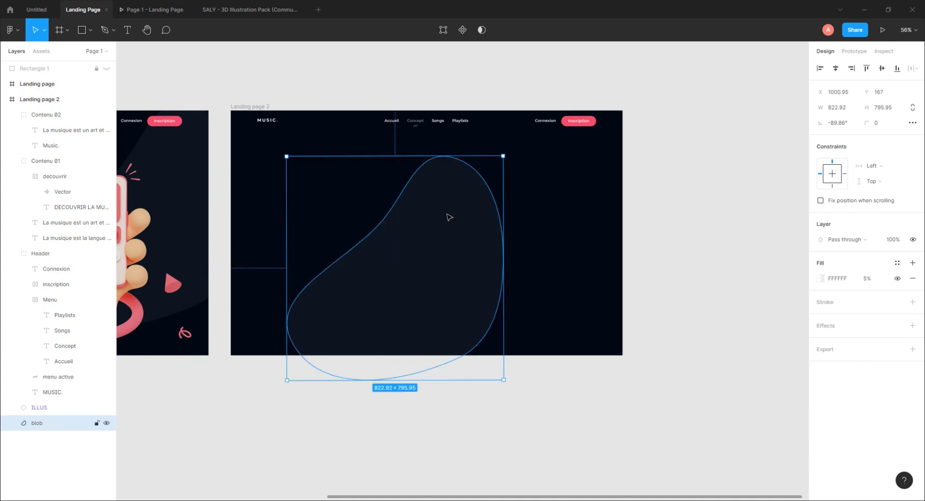
pyautogui.moveTo(507, 152); pyautogui.dragTo(548, 218)
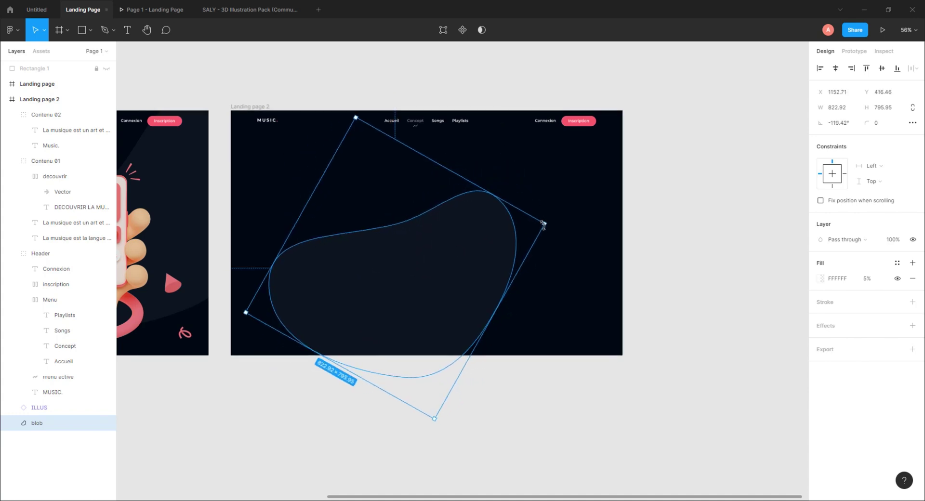
pyautogui.moveTo(438, 272); pyautogui.dragTo(454, 260)
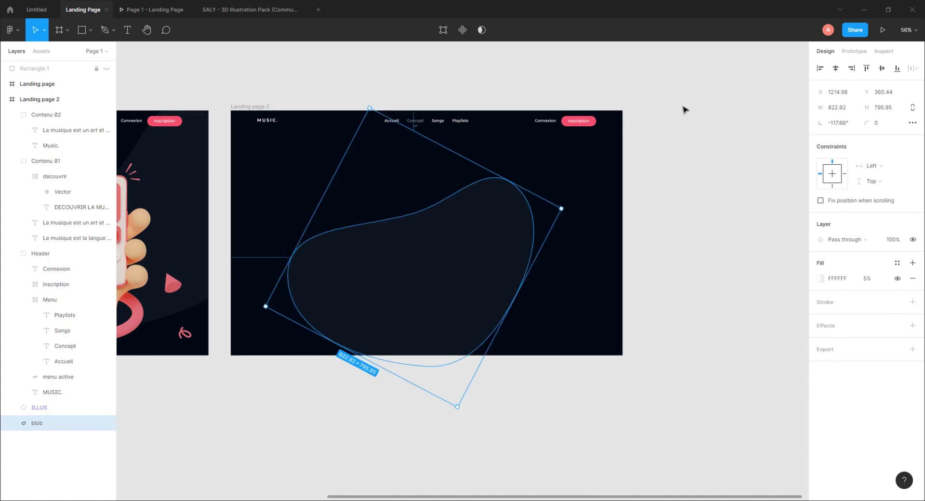
pyautogui.click(835, 68)
pyautogui.click(695, 155)
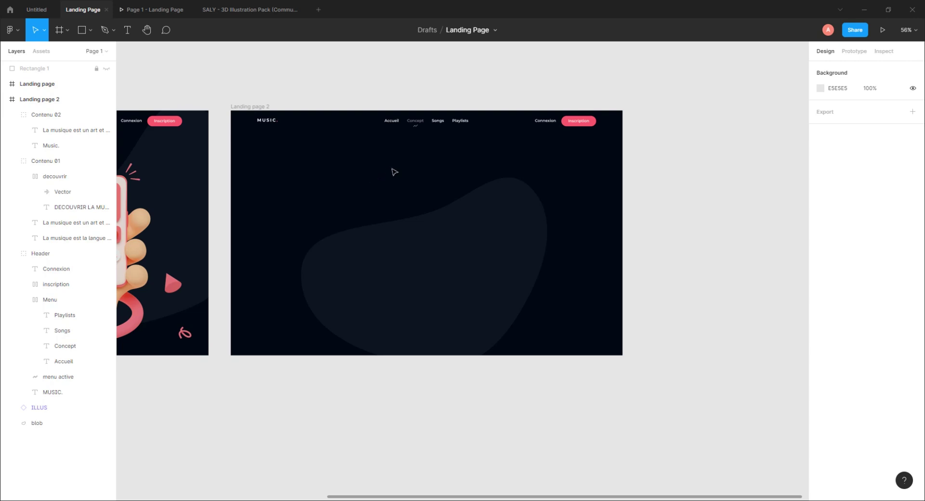
# Center the Contenu 02 group vertically in Landing page 2, set its layer opacity to 100% and clear the selection.
pyautogui.click(42, 116)
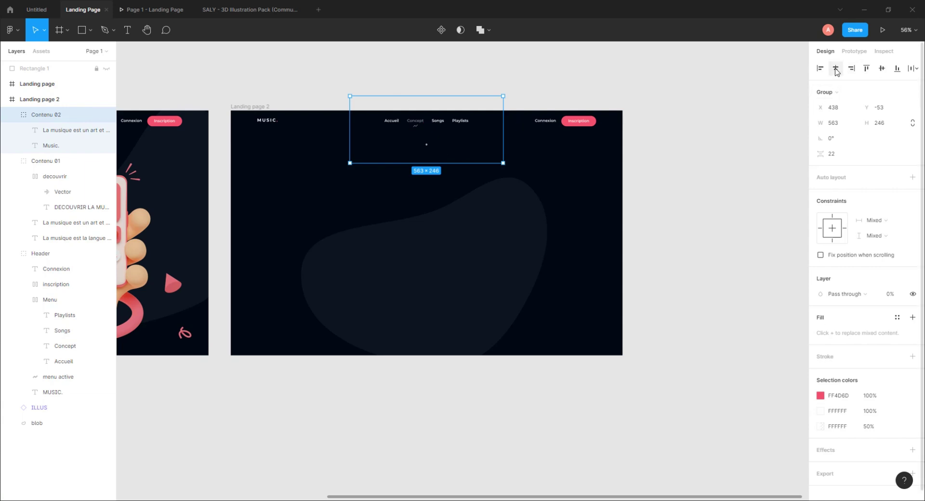
pyautogui.click(881, 68)
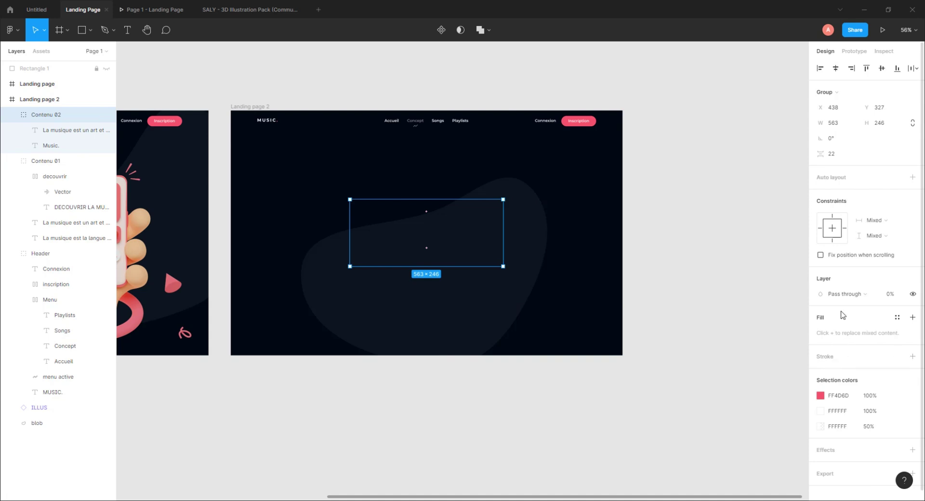
pyautogui.click(889, 294)
pyautogui.press('Return')
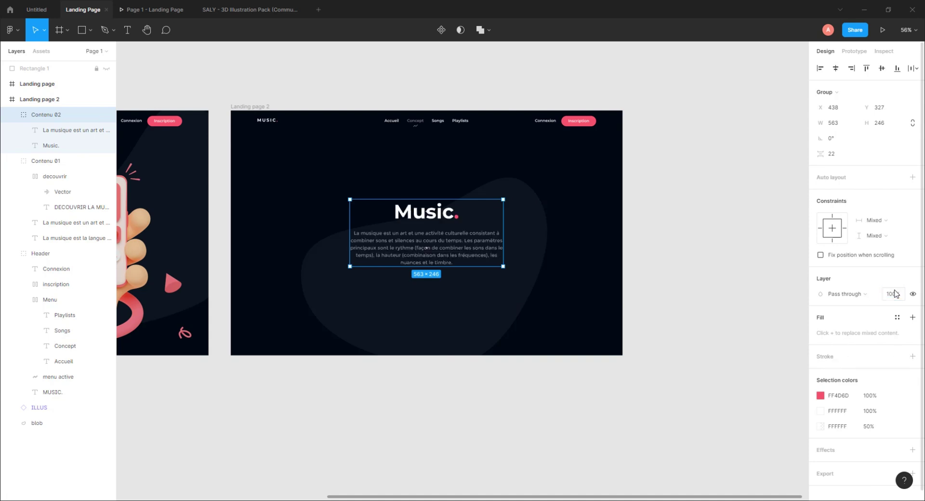
pyautogui.click(706, 273)
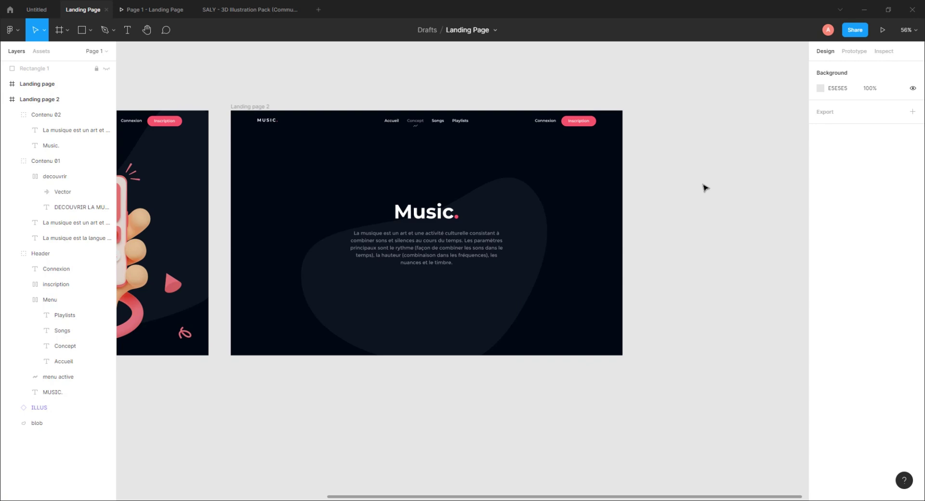
# Collapse the frame layers with both landing pages in view and switch to prototype editing.
pyautogui.hscroll(-4, 372, 206)
pyautogui.scroll(-3, 530, 222)
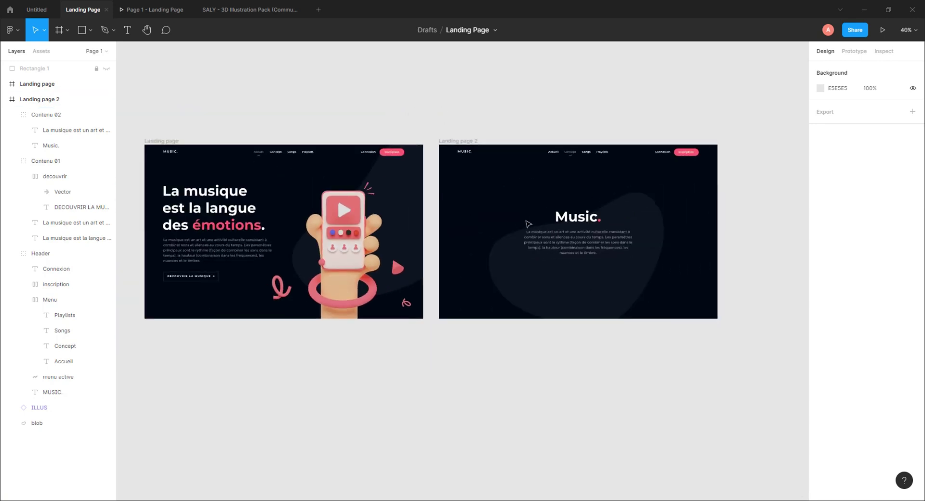
pyautogui.hscroll(-2, 530, 223)
pyautogui.scroll(1, 525, 225)
pyautogui.hscroll(-1, 525, 224)
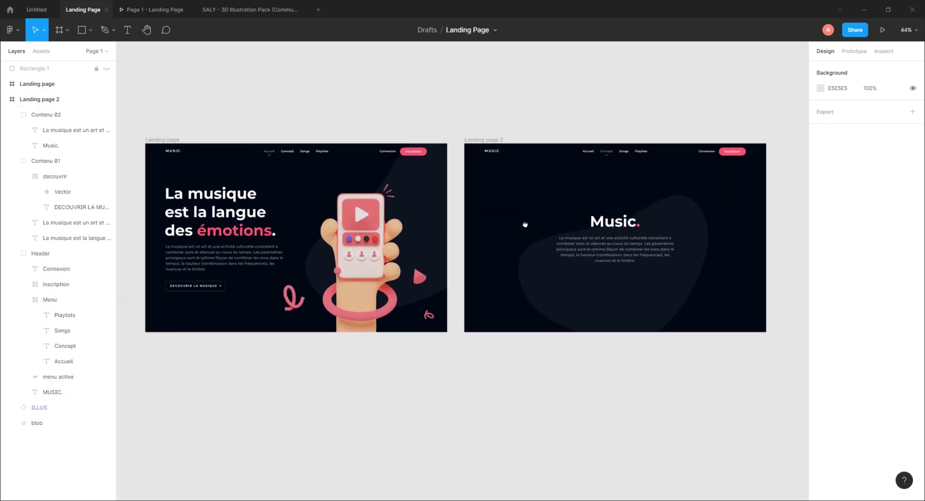
pyautogui.click(5, 100)
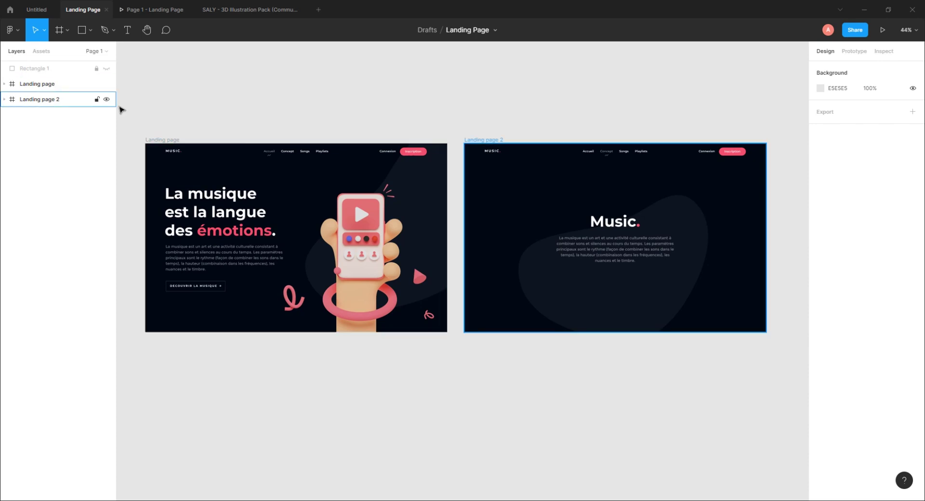
pyautogui.click(856, 52)
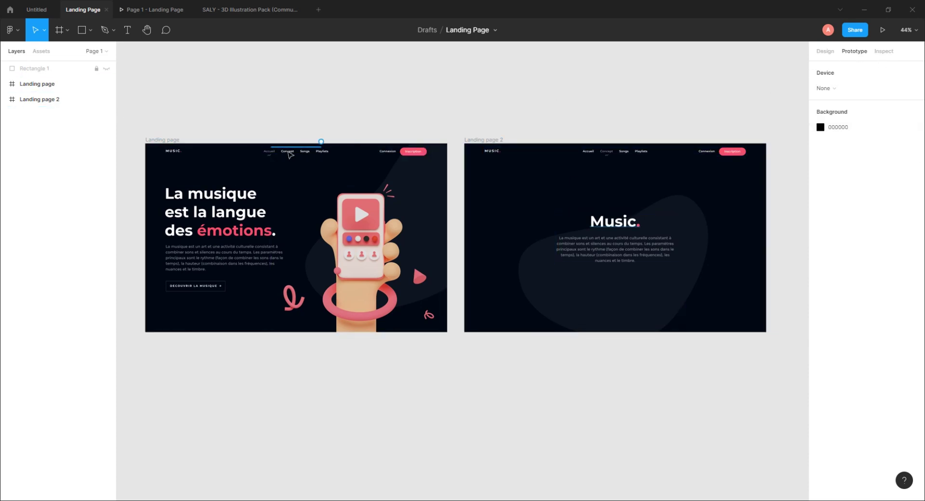
# Connect the Concept menu item of Landing page to the Landing page 2 frame with an on-click Navigate to interaction.
pyautogui.scroll(3, 287, 154)
pyautogui.scroll(5, 289, 155)
pyautogui.click(295, 156)
pyautogui.doubleClick(295, 157)
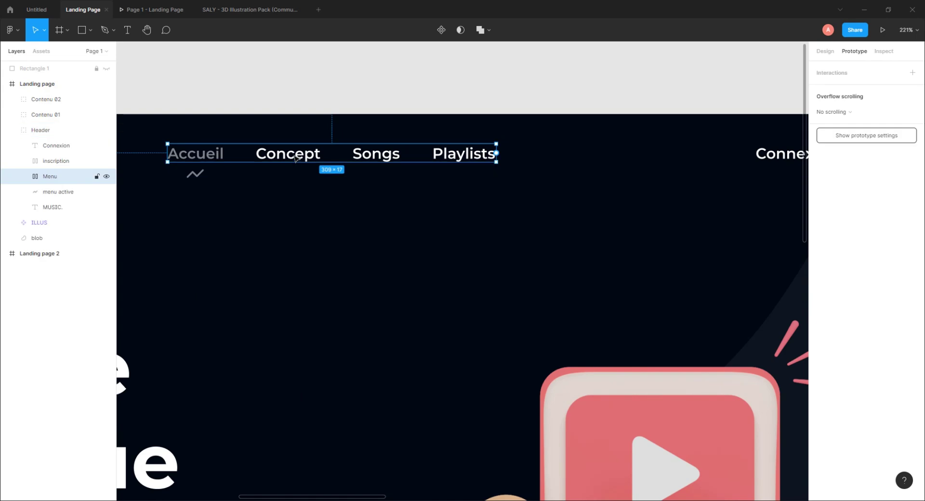
pyautogui.doubleClick(295, 157)
pyautogui.scroll(-8, 295, 156)
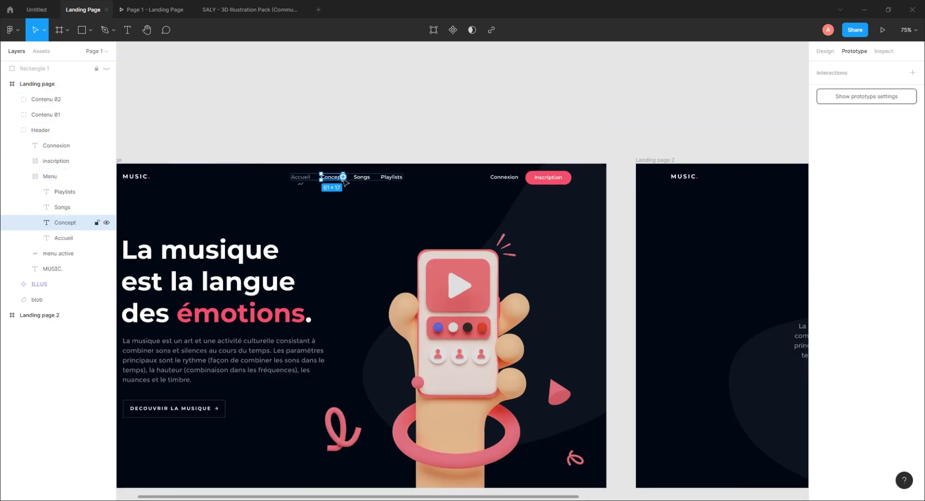
pyautogui.moveTo(343, 177); pyautogui.dragTo(685, 263)
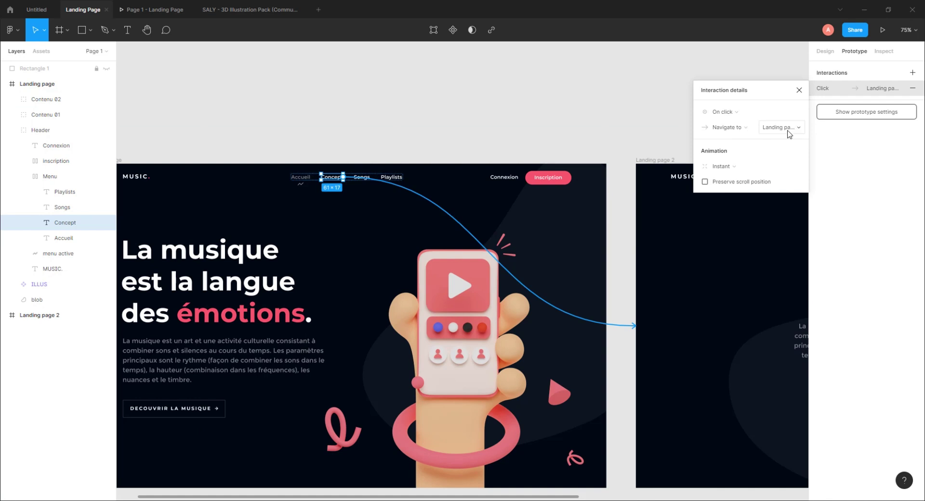
# Set the Concept interaction's animation to Smart animate with Ease in and out easing and a 500 ms duration, then clear the selection.
pyautogui.click(720, 167)
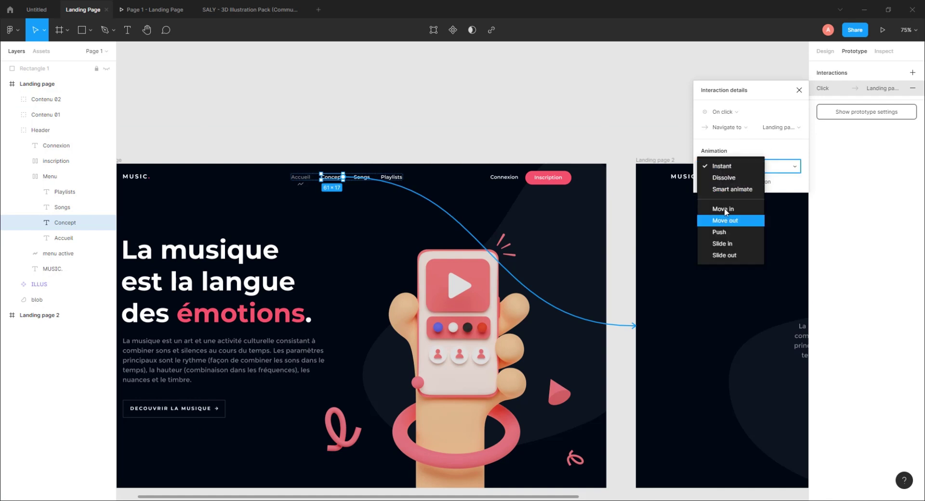
pyautogui.click(727, 189)
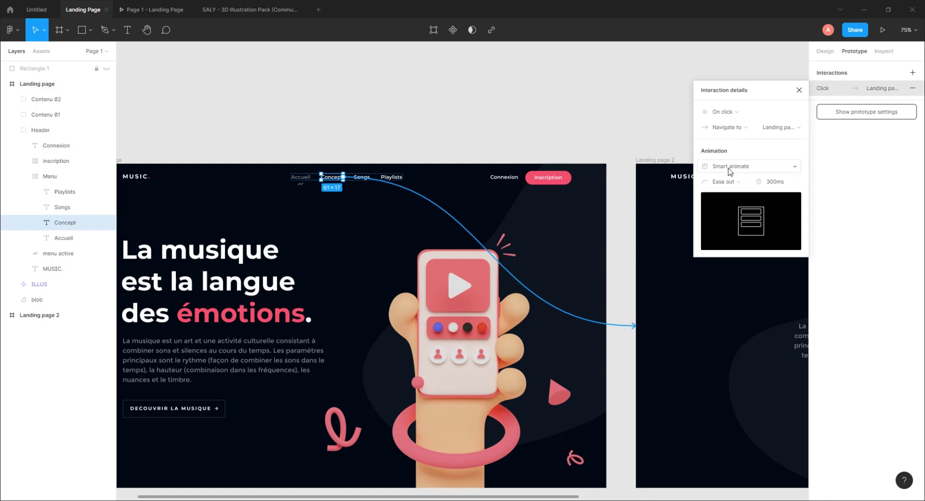
pyautogui.click(728, 184)
pyautogui.click(733, 194)
pyautogui.click(785, 183)
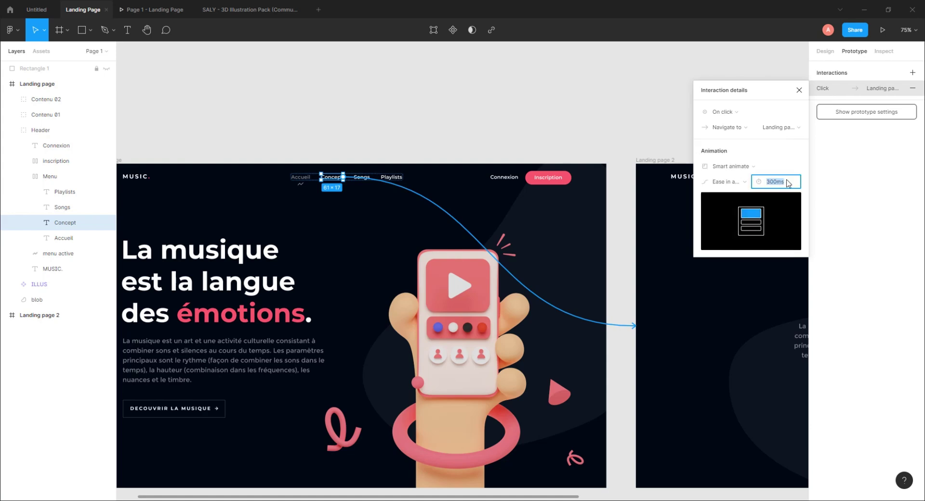
pyautogui.write('500')
pyautogui.press('Return')
pyautogui.click(543, 119)
# Connect the Accueil menu item of Landing page 2 back to Landing page on click, keeping the 500 ms Smart animate, and clear the selection.
pyautogui.hscroll(8, 623, 229)
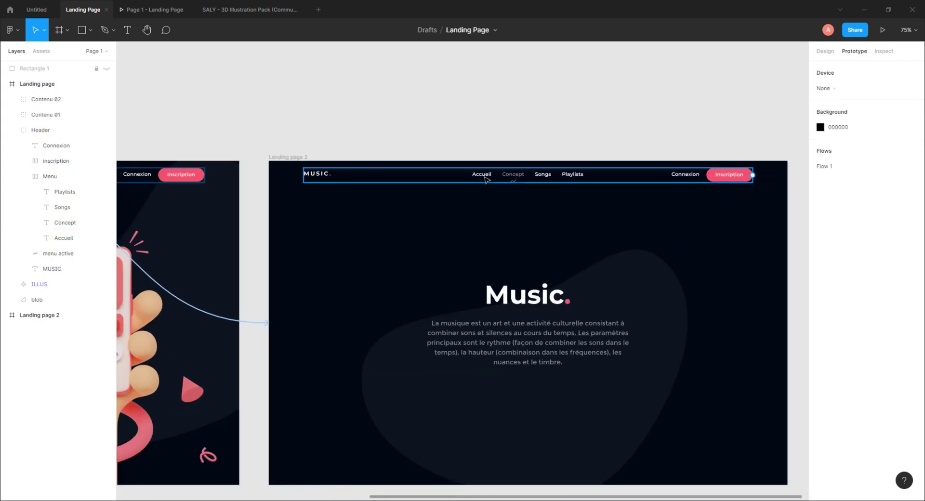
pyautogui.doubleClick(485, 178)
pyautogui.click(483, 175)
pyautogui.moveTo(492, 174); pyautogui.dragTo(231, 218)
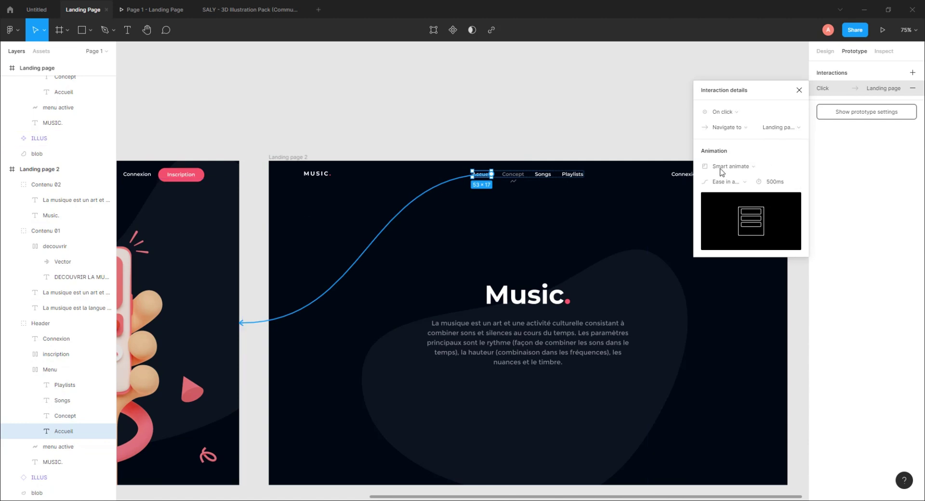
pyautogui.click(799, 90)
pyautogui.click(600, 110)
pyautogui.scroll(-5, 423, 218)
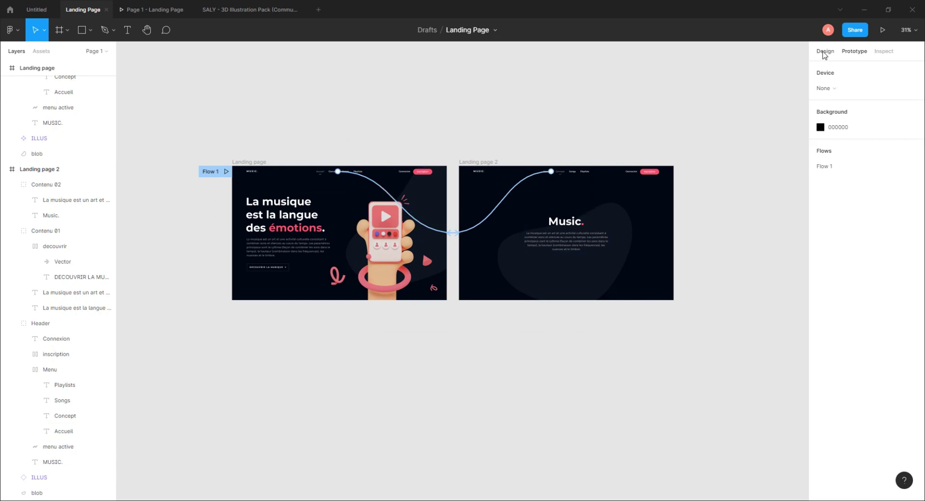
# Switch to the prototype preview and go back and forth between Concept and Accueil to check the transition in both directions.
pyautogui.click(156, 11)
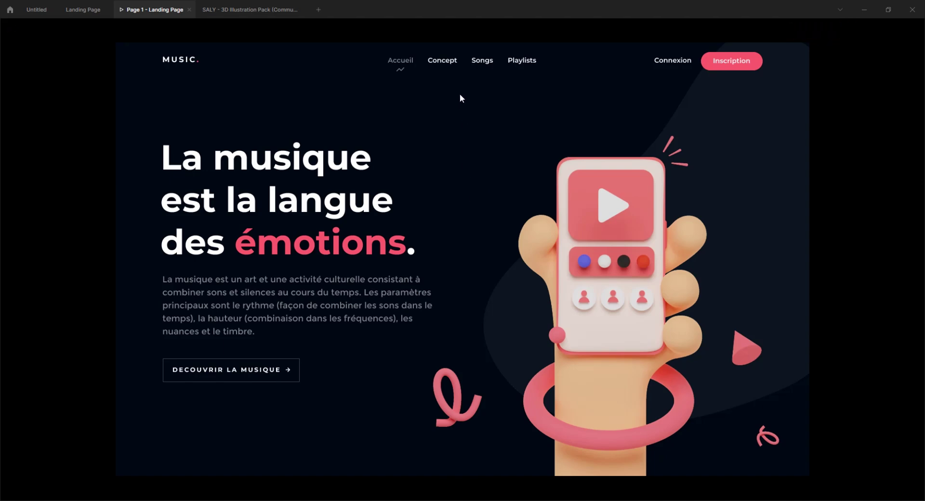
pyautogui.click(443, 61)
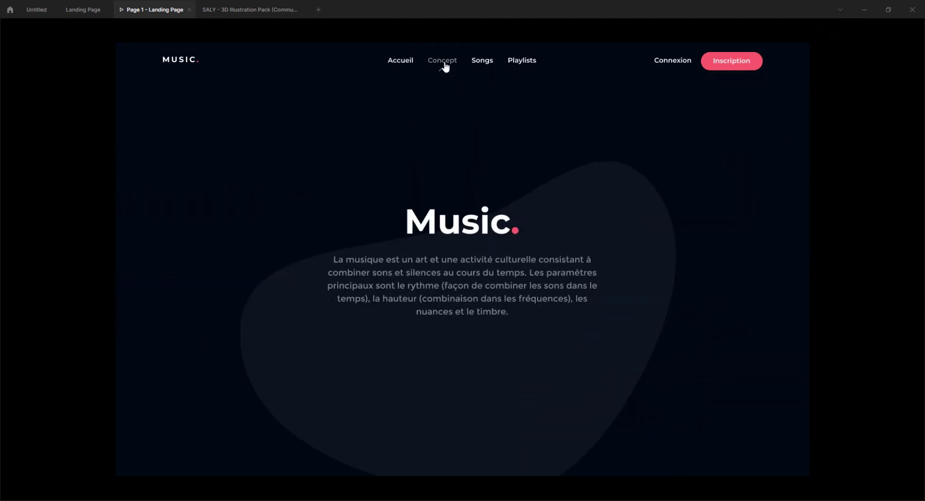
pyautogui.click(401, 61)
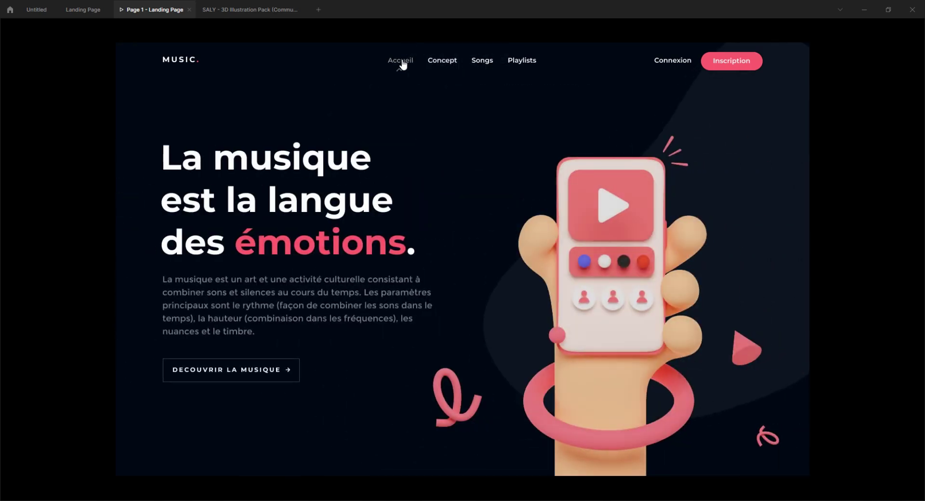
pyautogui.click(445, 61)
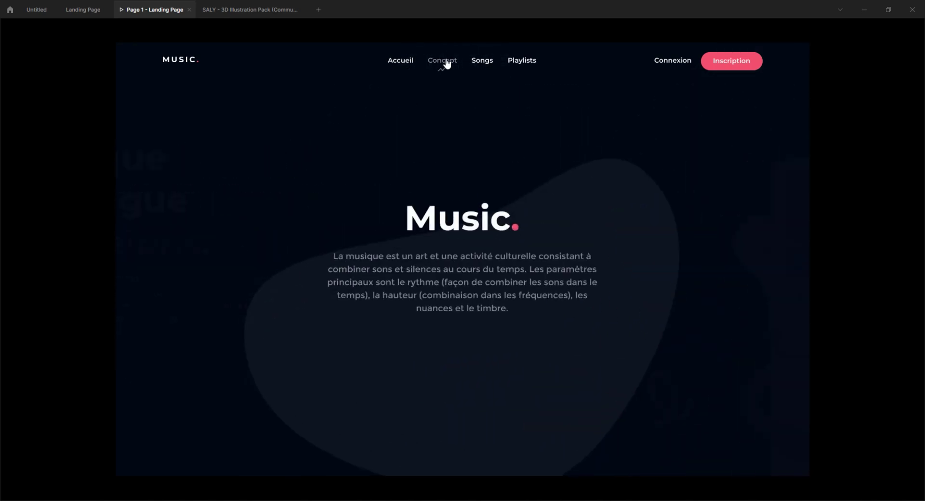
pyautogui.click(406, 62)
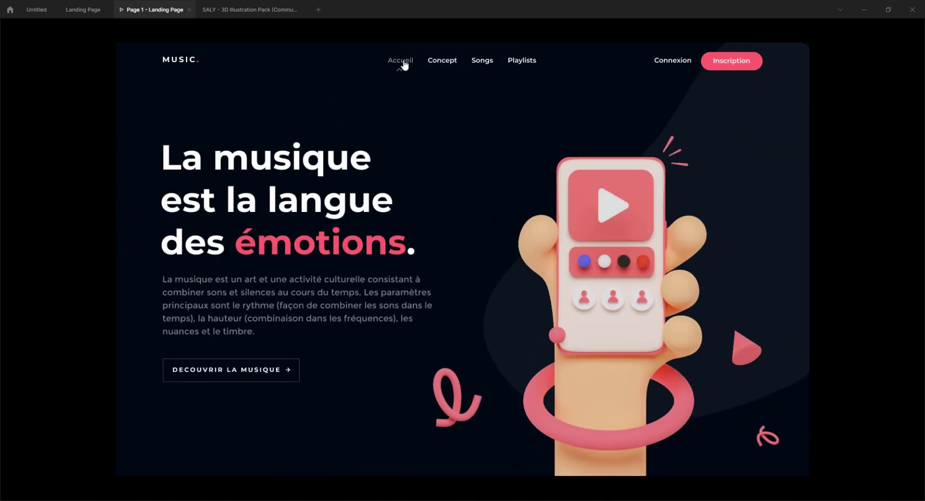
pyautogui.click(441, 67)
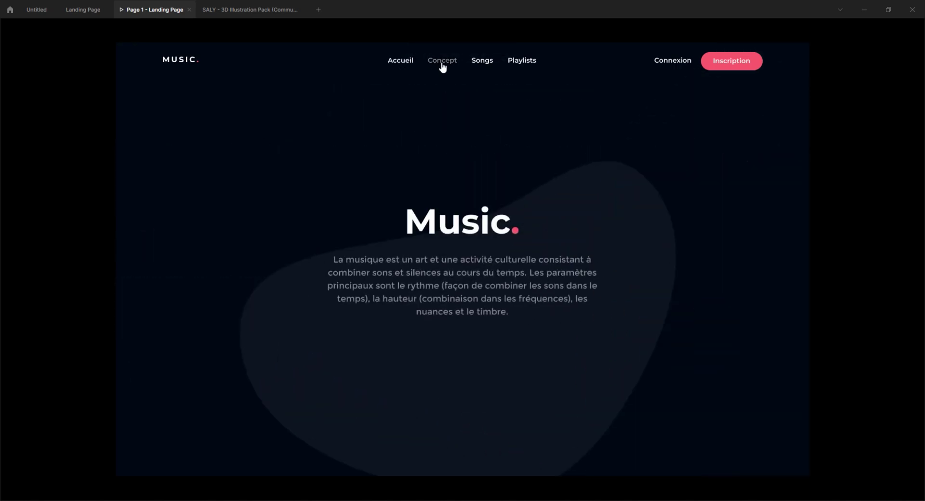
pyautogui.click(402, 61)
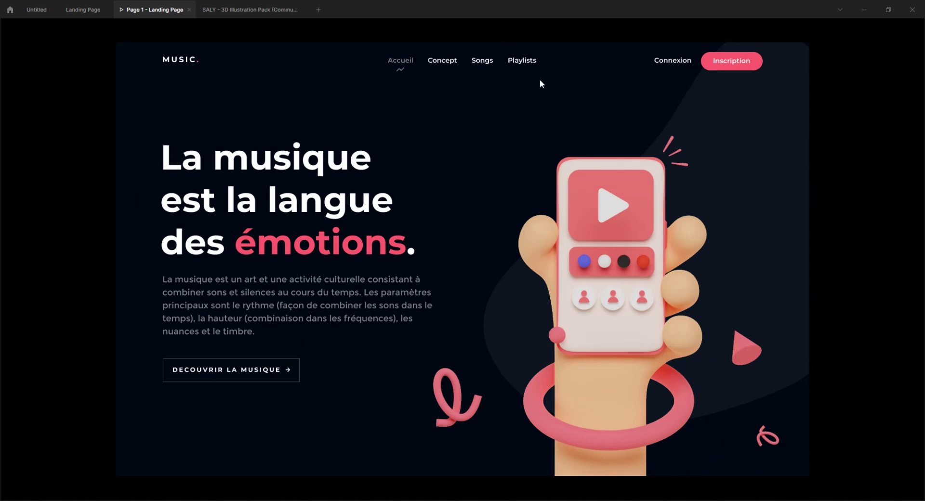
pyautogui.click(452, 62)
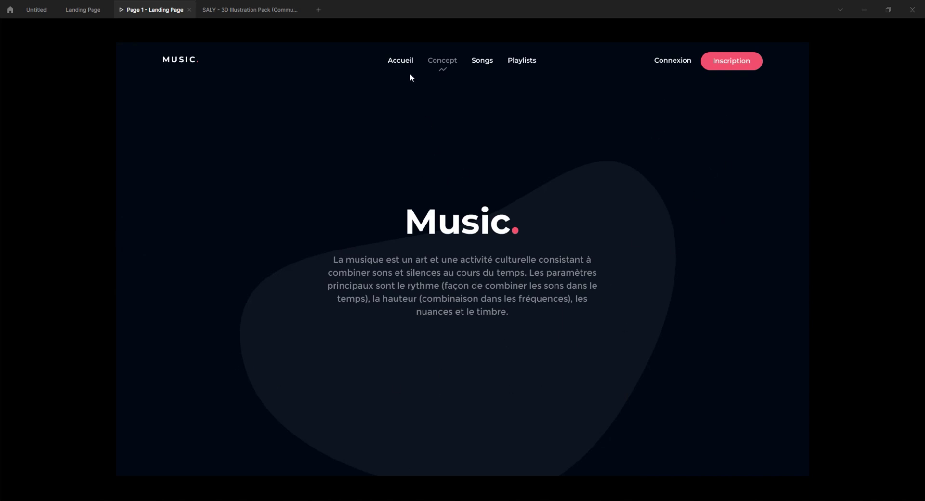
pyautogui.click(402, 61)
pyautogui.click(448, 64)
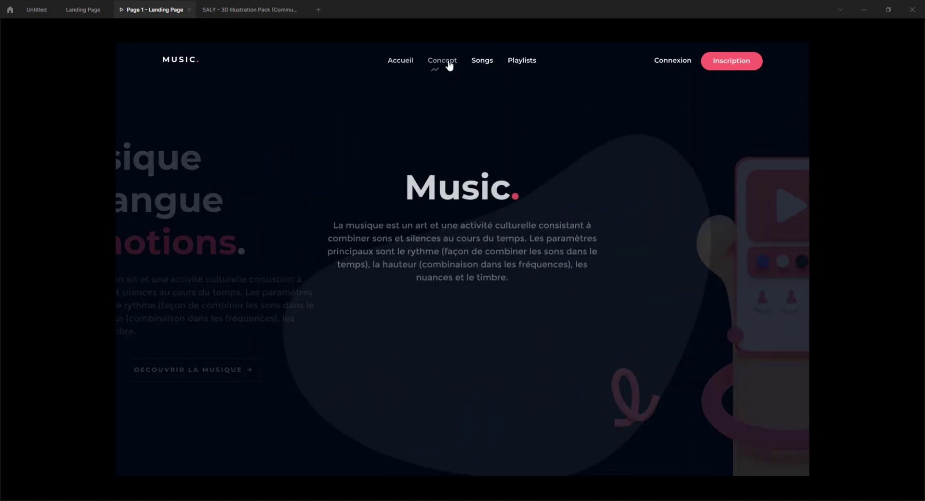
pyautogui.click(408, 63)
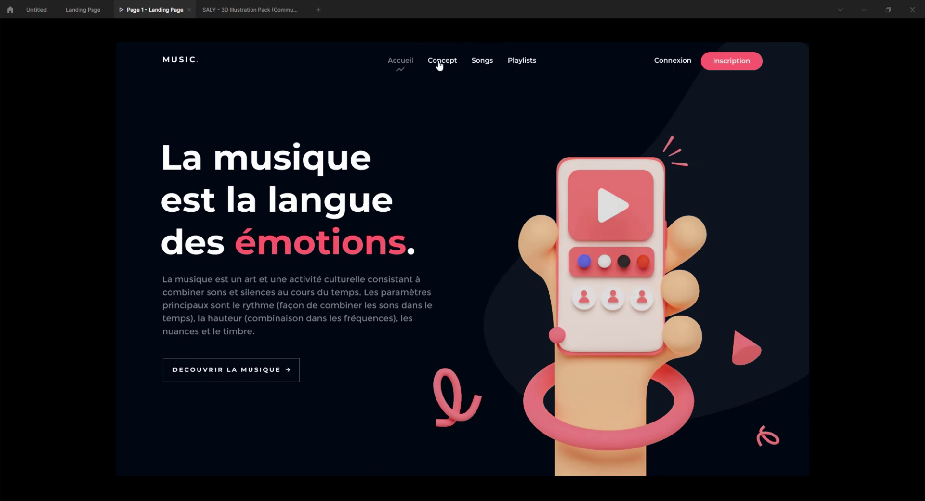
pyautogui.click(439, 64)
pyautogui.click(408, 65)
pyautogui.click(437, 64)
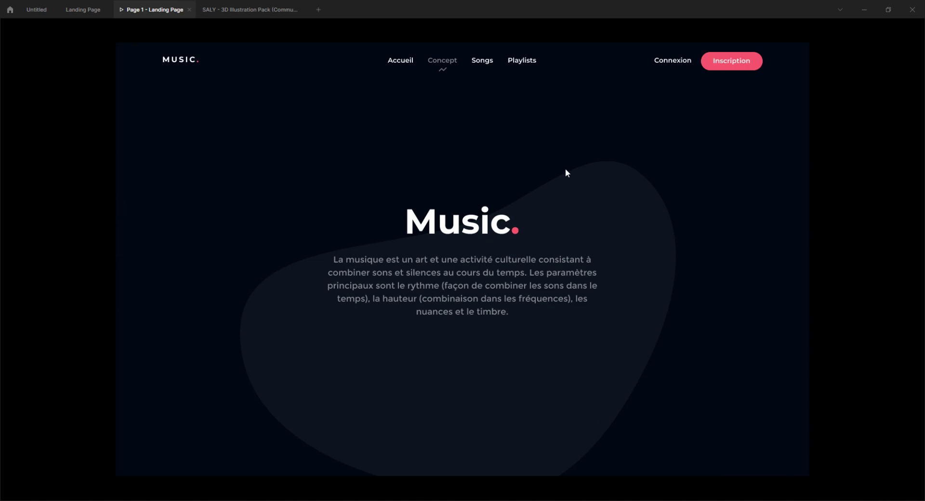
pyautogui.click(531, 261)
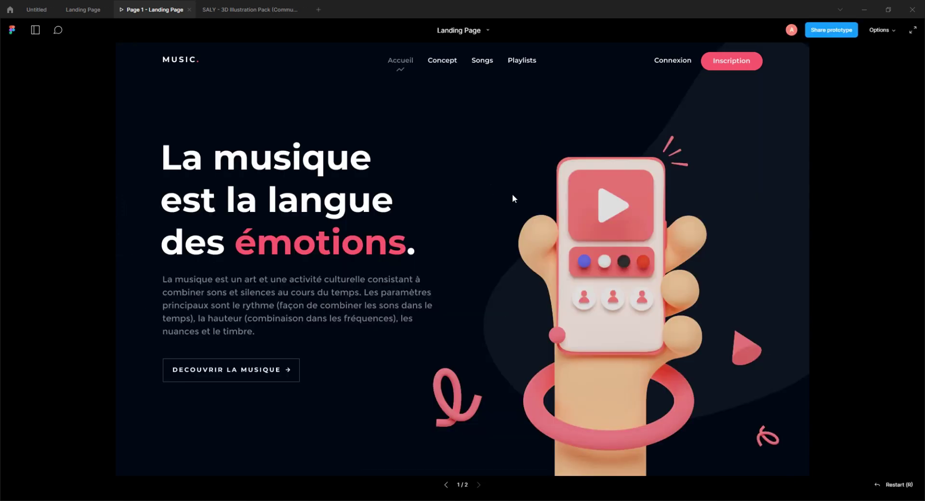